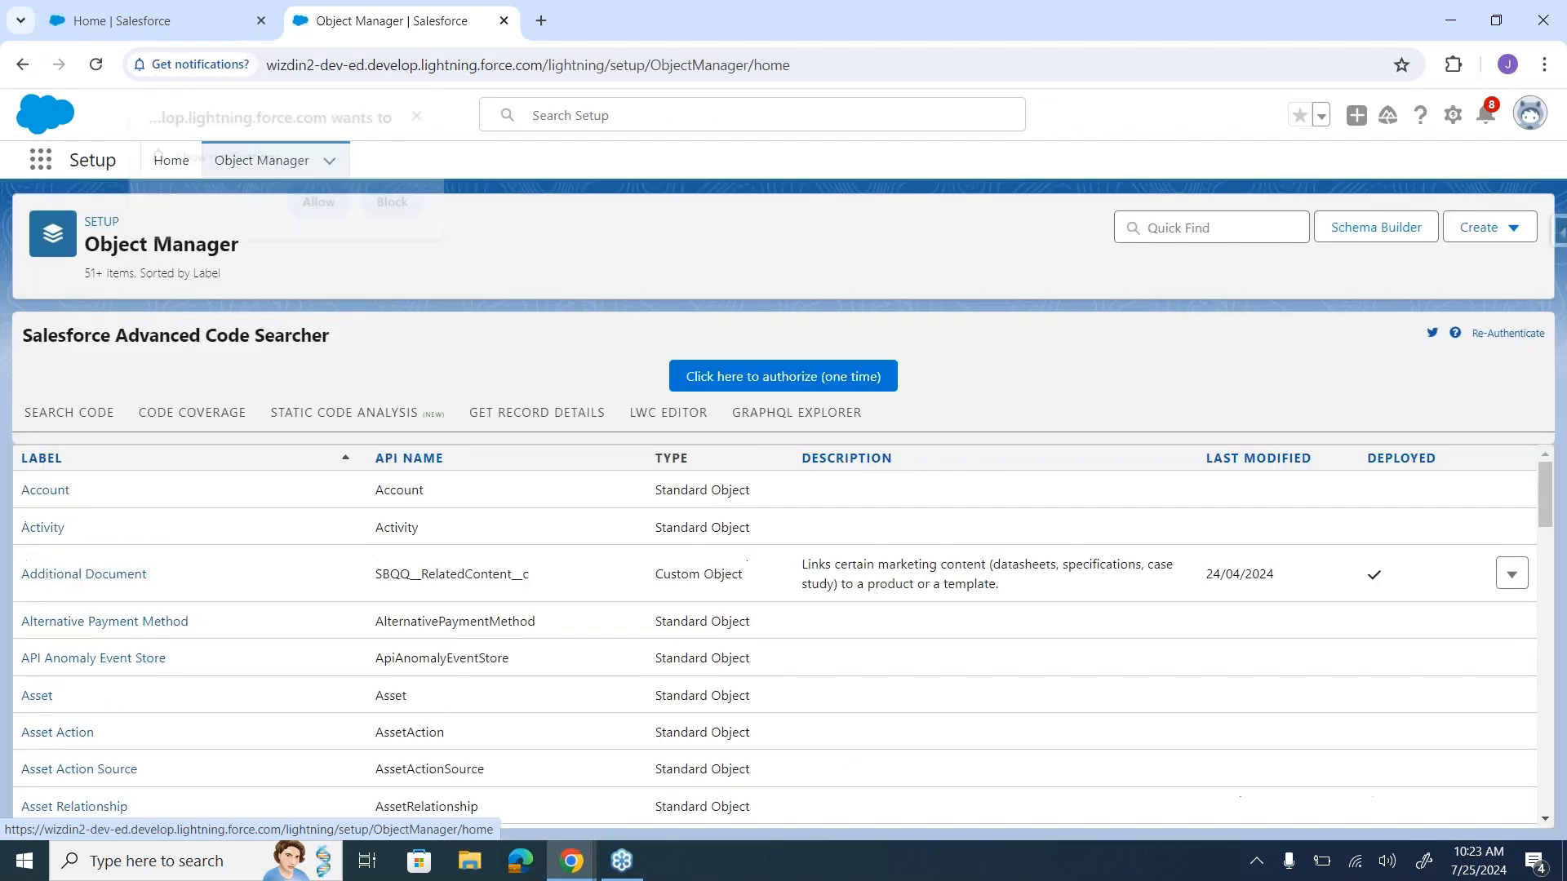
# Step: Dismiss the site's notification request and start a new record type for the Account object
pyautogui.click(424, 115)
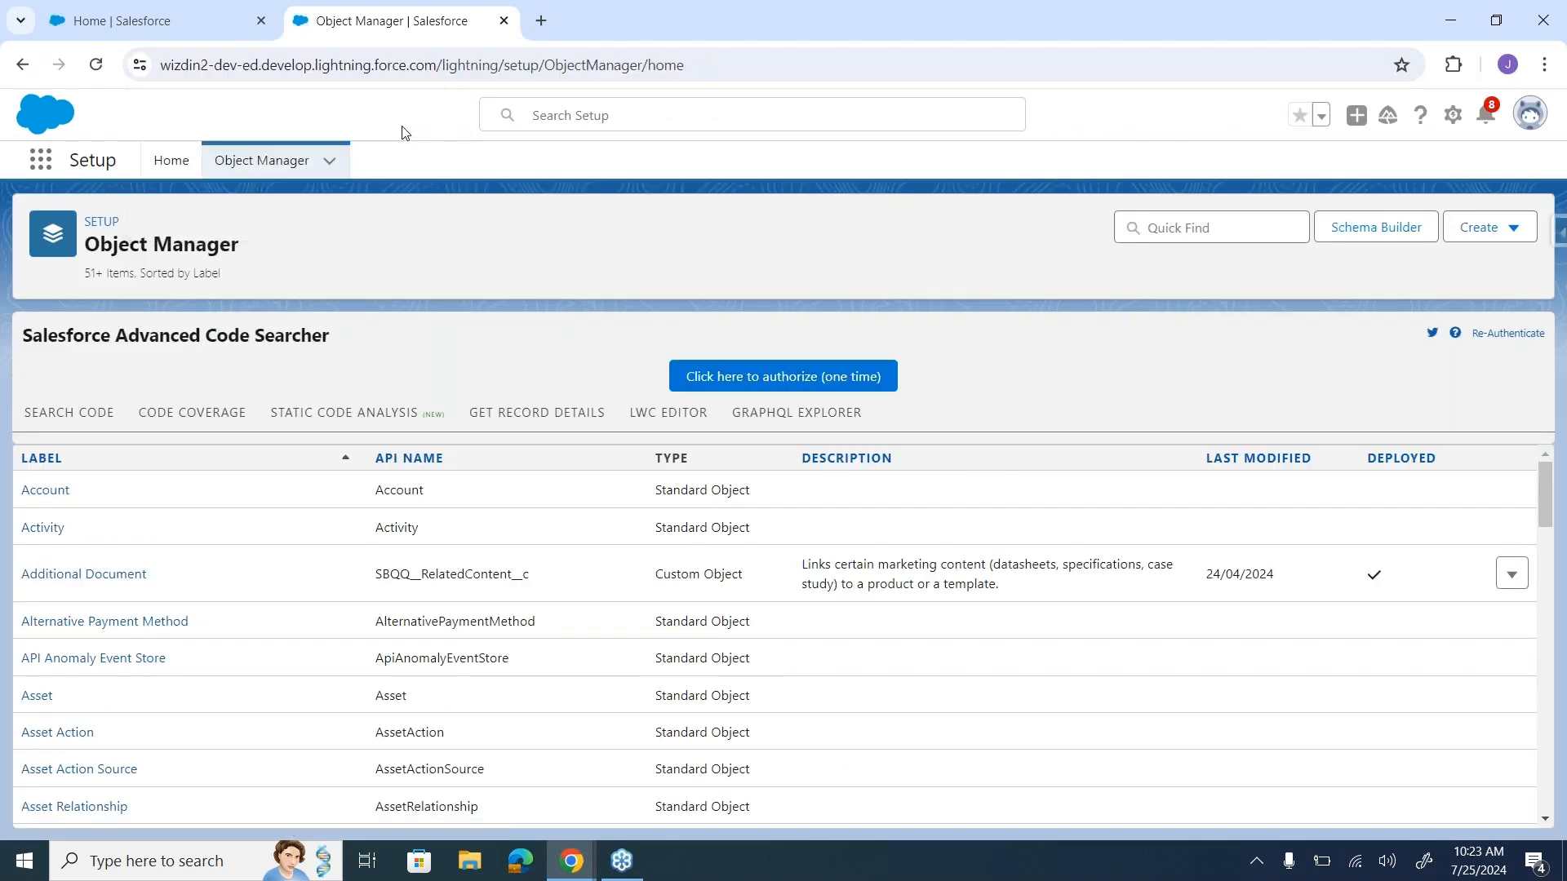
pyautogui.click(45, 489)
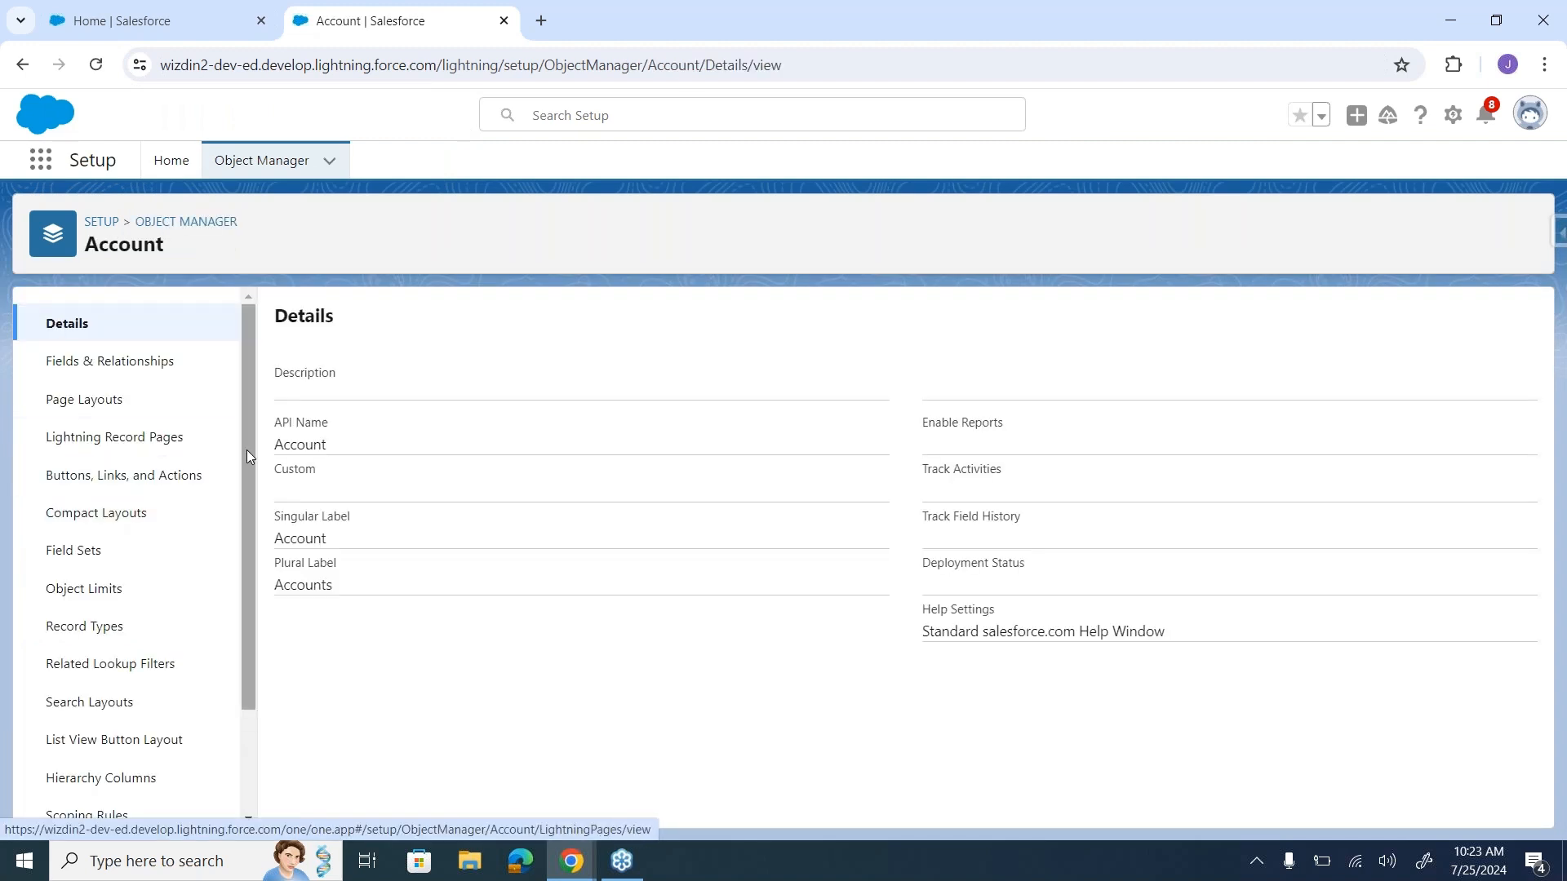
pyautogui.click(88, 626)
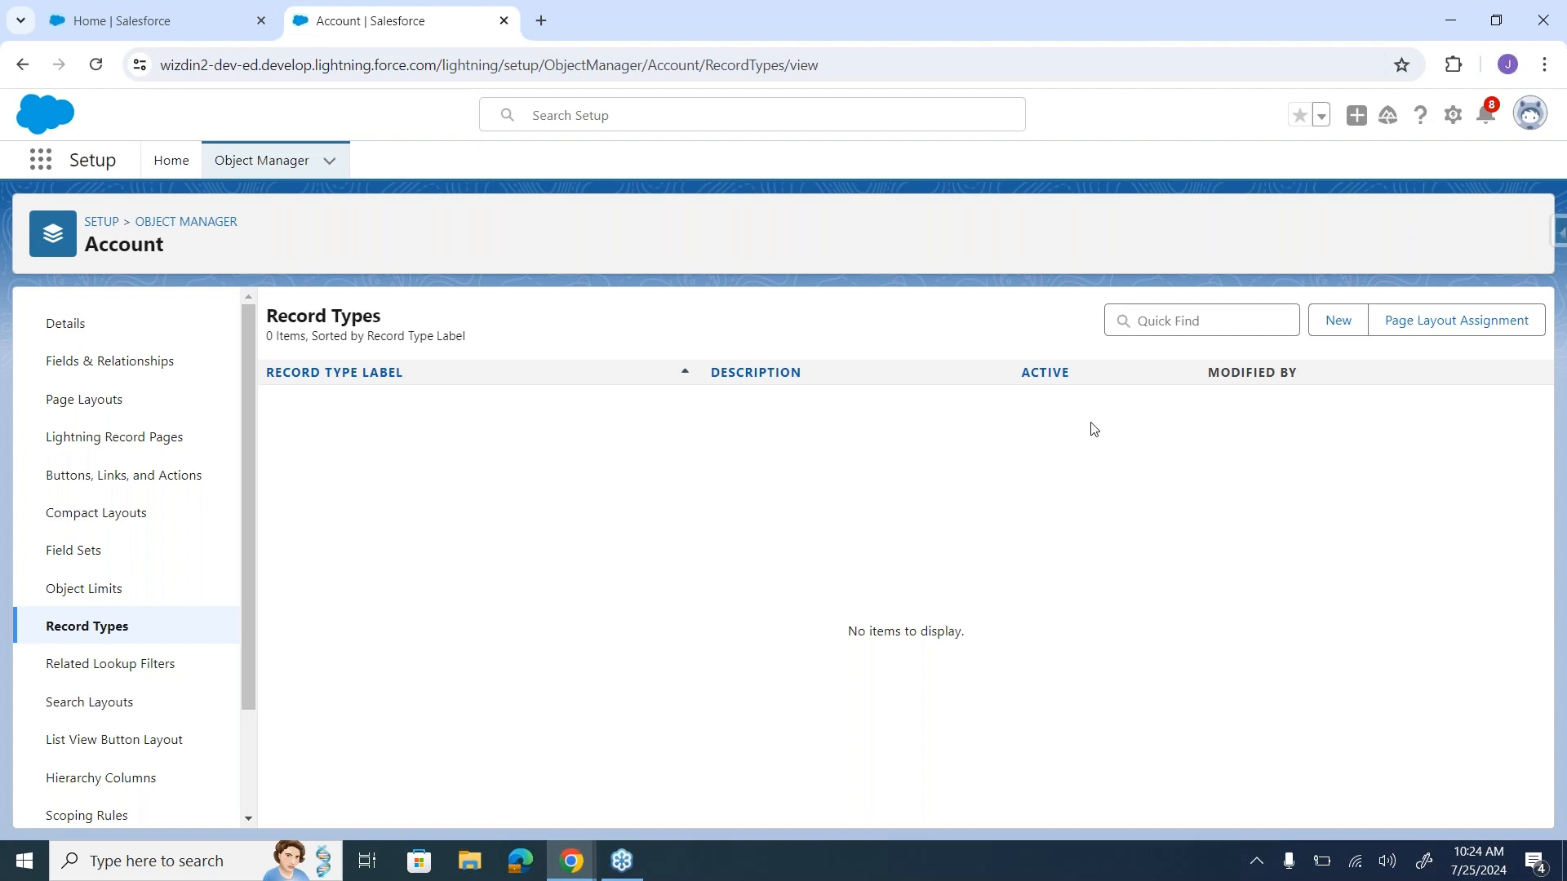
pyautogui.click(1339, 334)
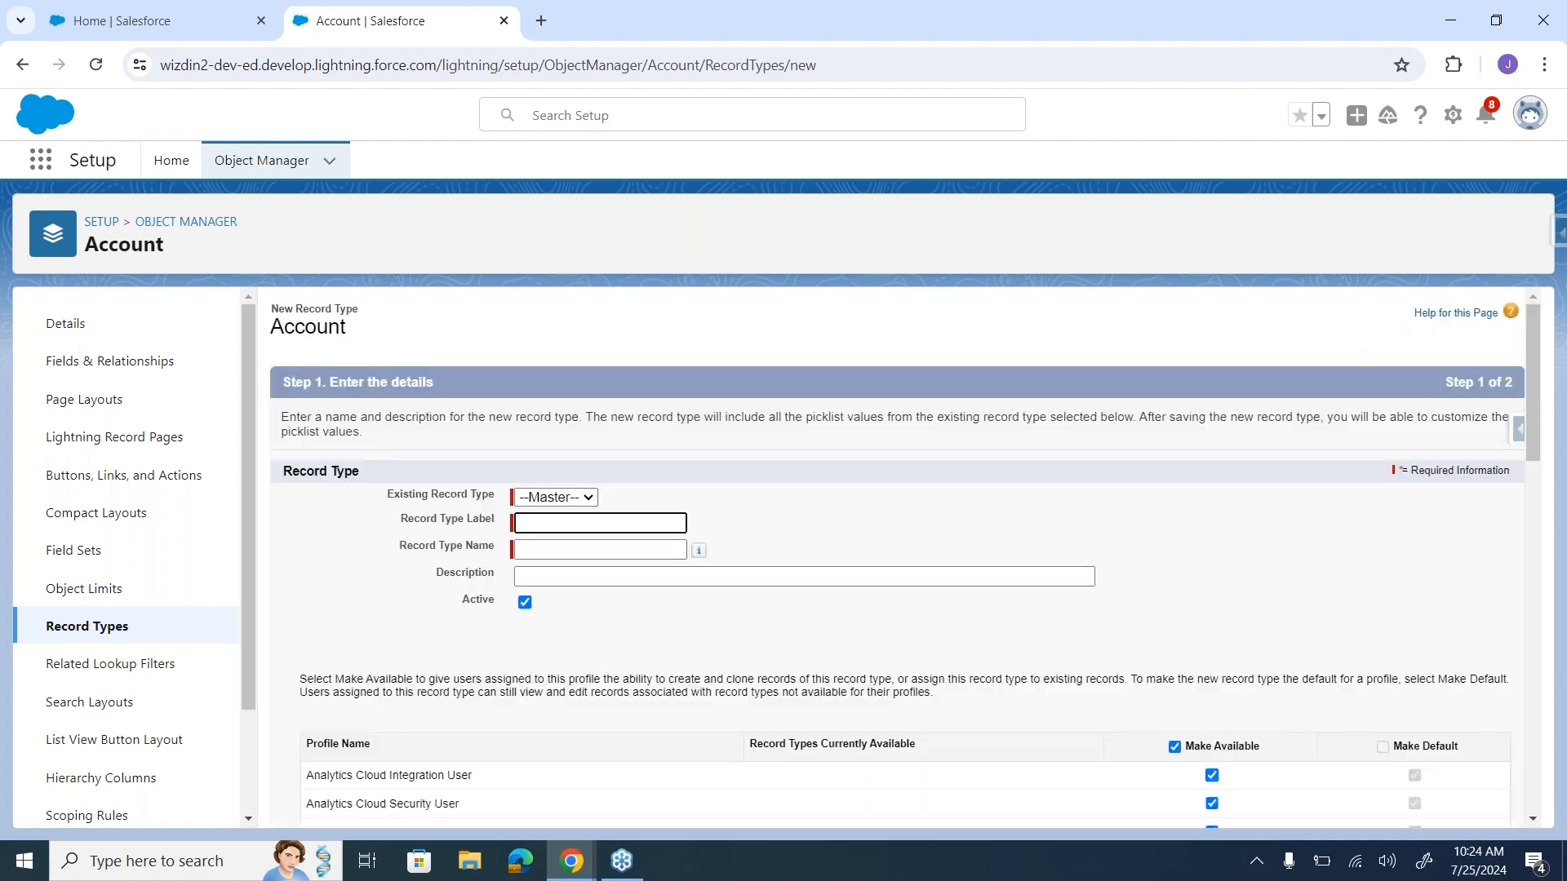
# Step: Keep Master as the existing record type and set the record type label to Business Account
pyautogui.scroll(-1, 904, 559)
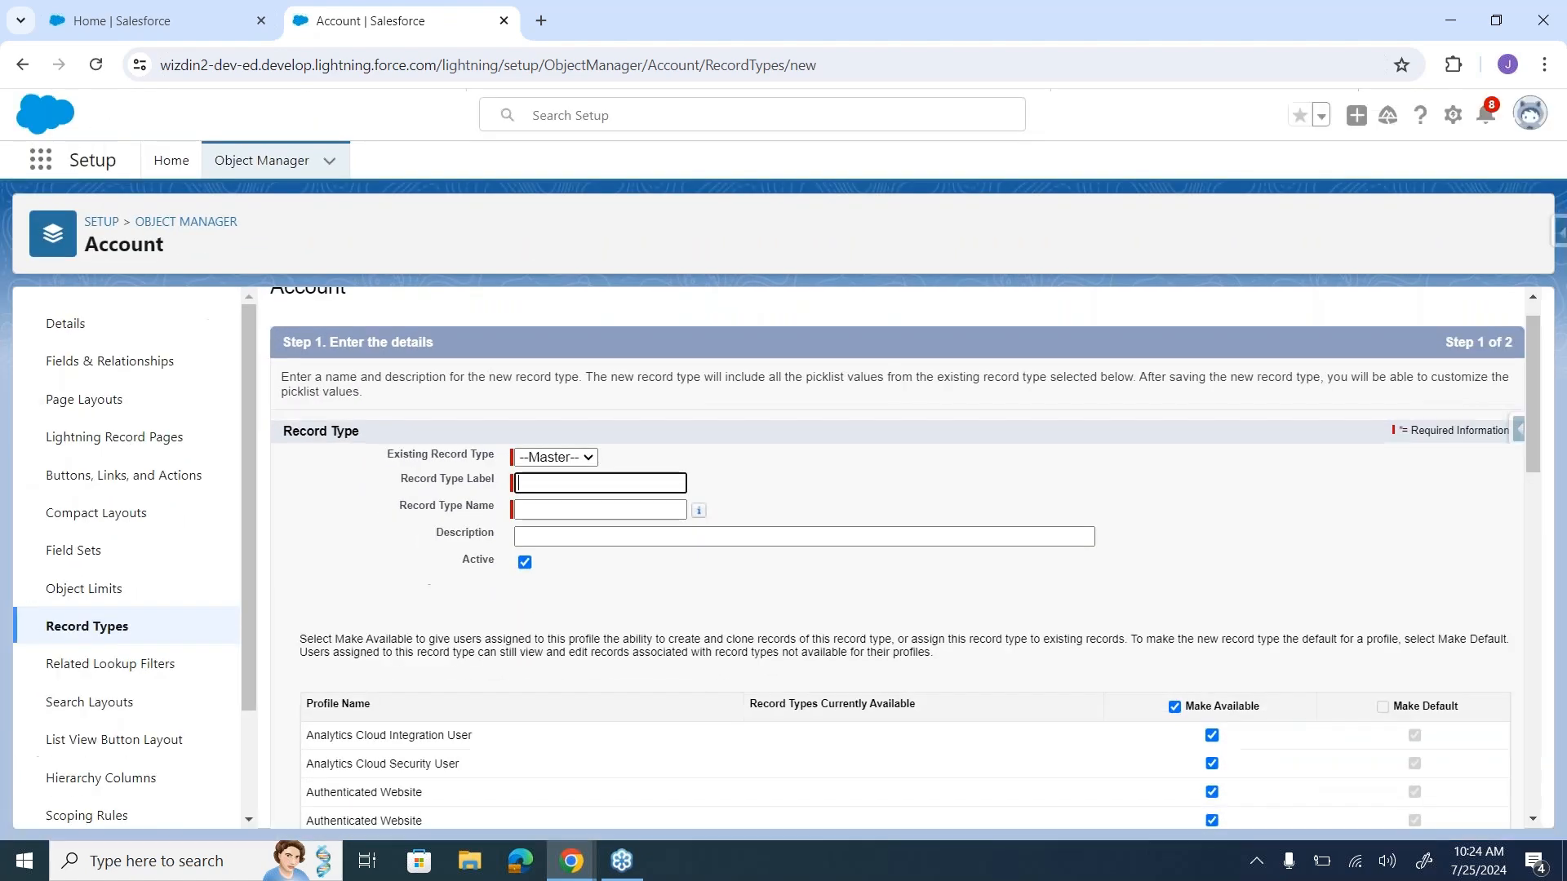
pyautogui.click(555, 457)
pyautogui.click(575, 473)
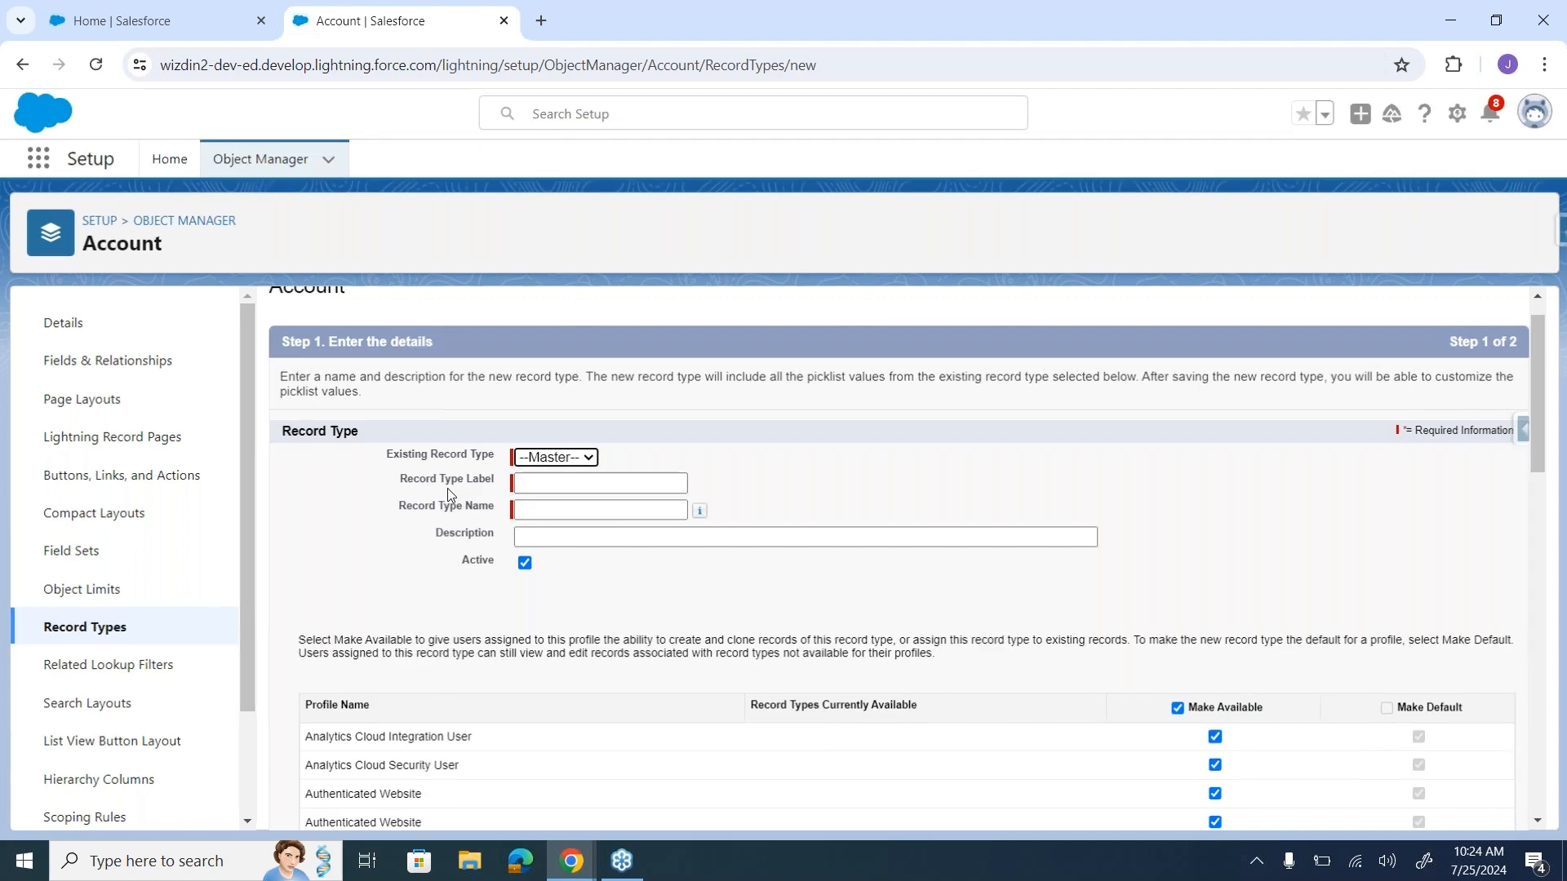
pyautogui.scroll(2, 448, 488)
pyautogui.scroll(-1, 448, 488)
pyautogui.scroll(-1, 448, 492)
pyautogui.click(598, 482)
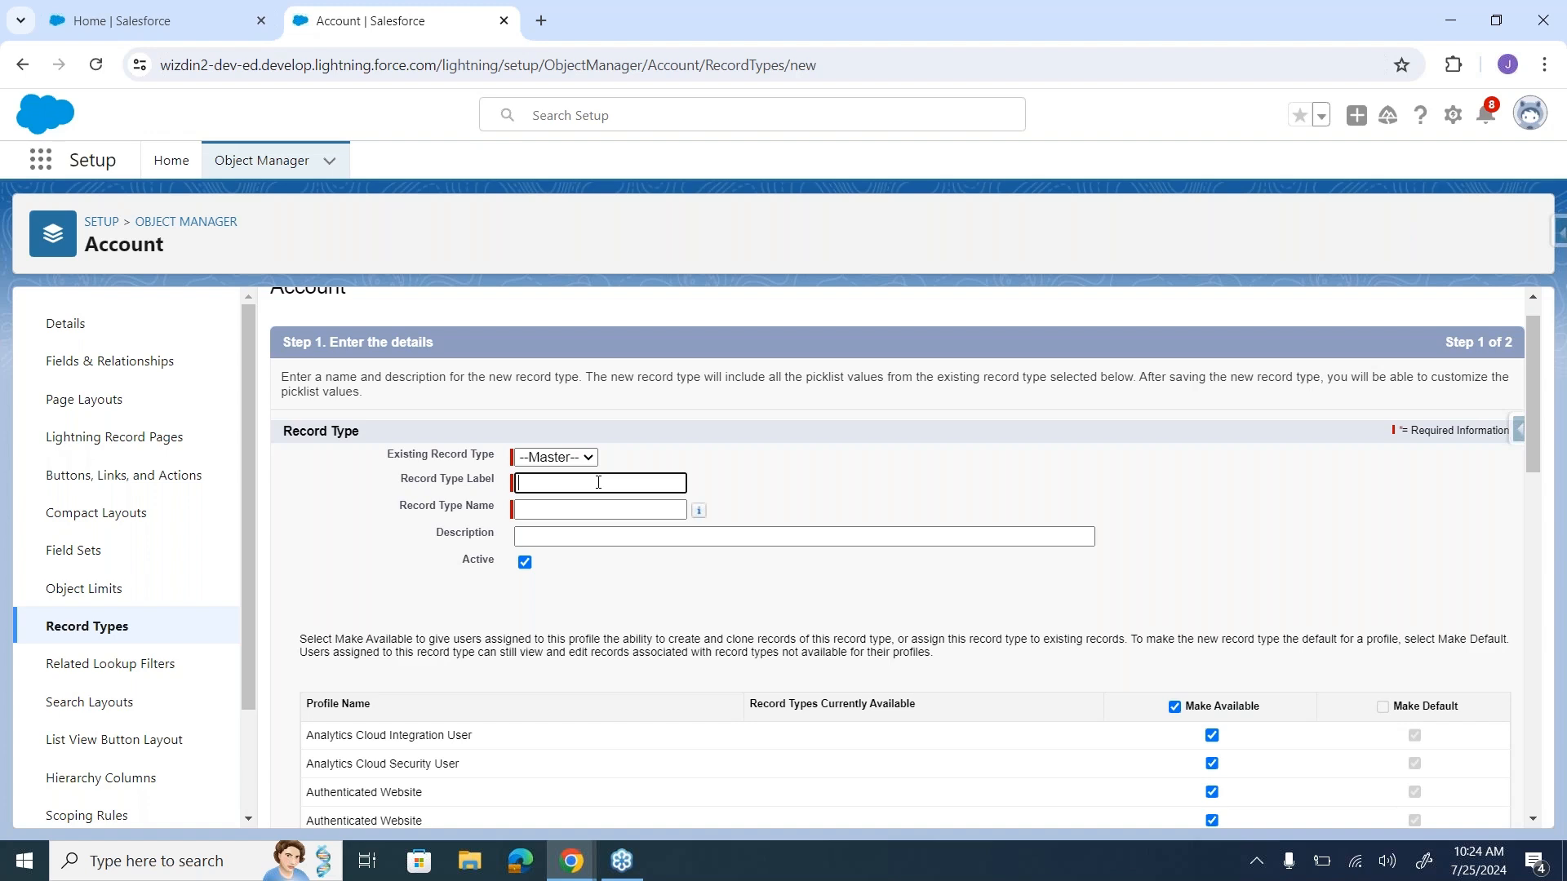
pyautogui.write('BUsiness')
pyautogui.press('Right')
pyautogui.hotkey('shift', 'Right')
pyautogui.write('u')
pyautogui.press('End')
pyautogui.write('Account')
pyautogui.press('Tab')
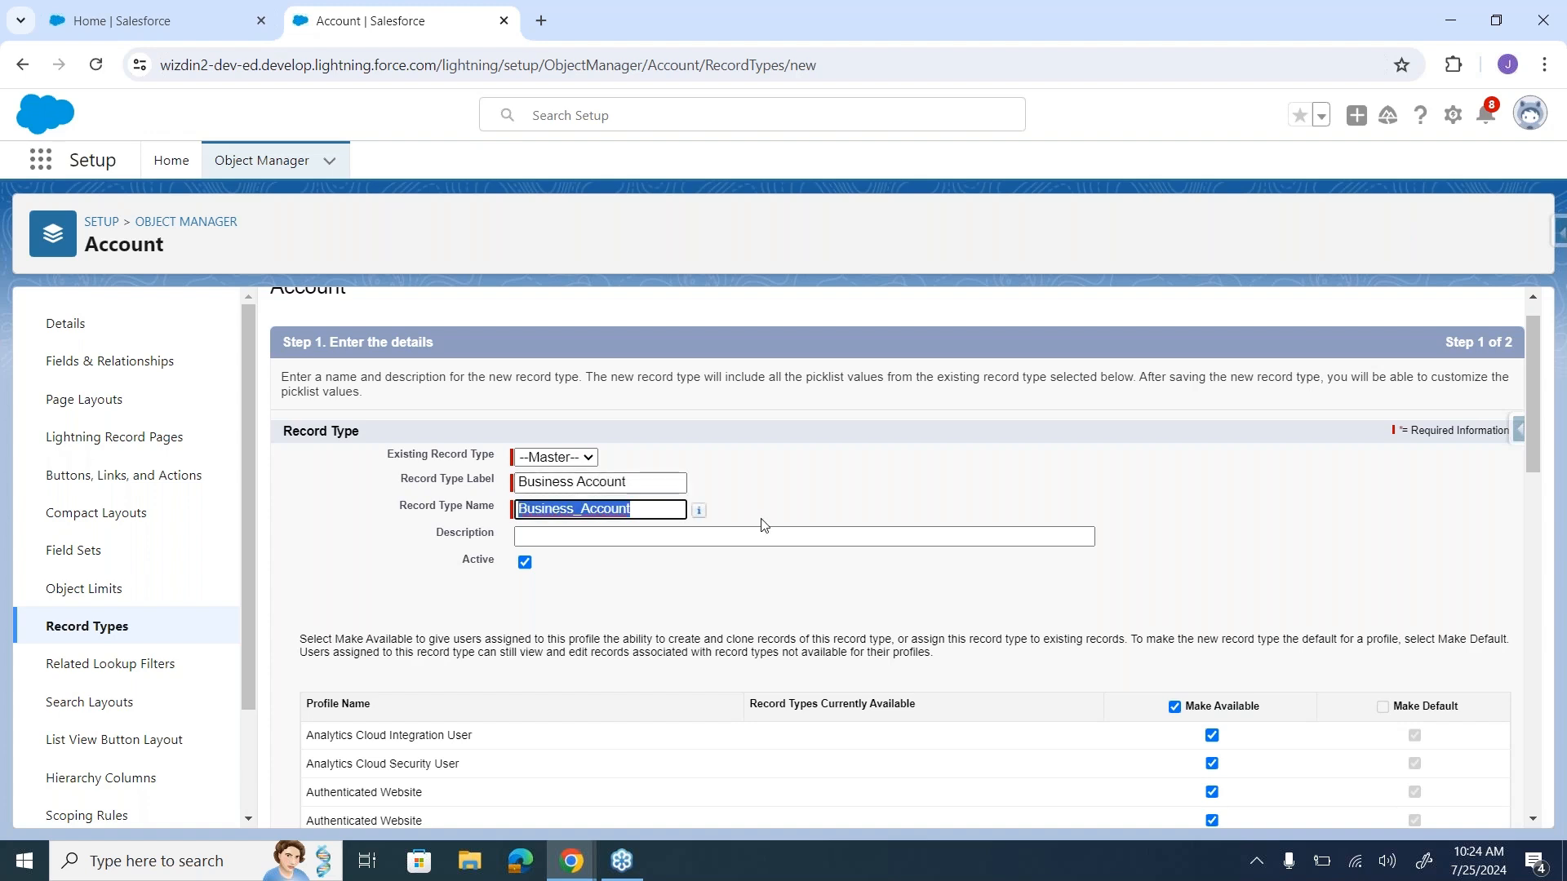
# Step: Switch the record type's Active option off and back on
pyautogui.scroll(-3, 798, 525)
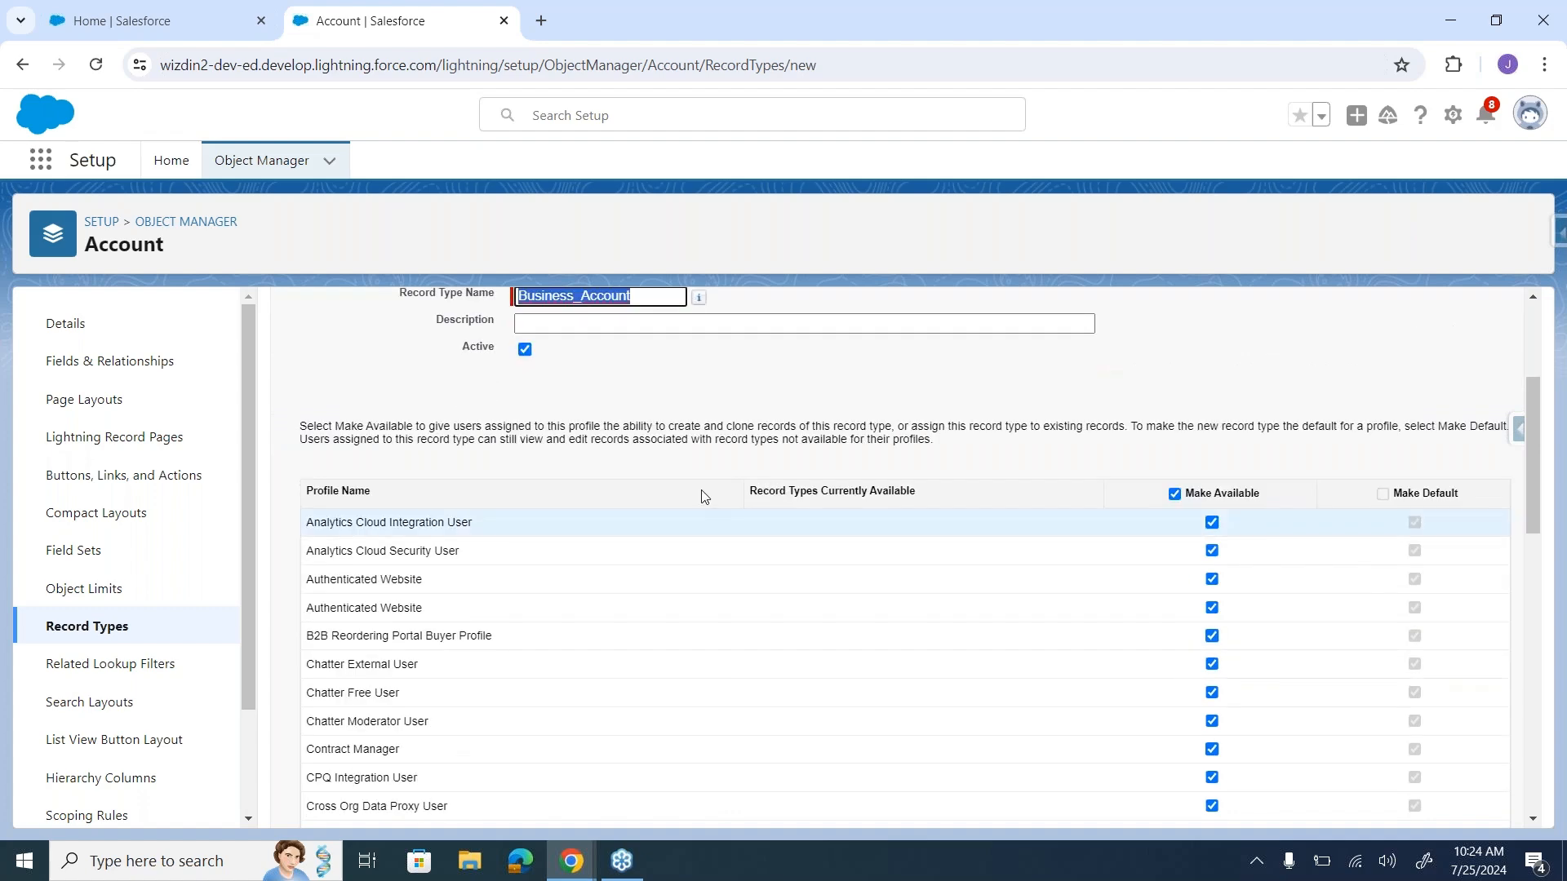
pyautogui.scroll(2, 699, 494)
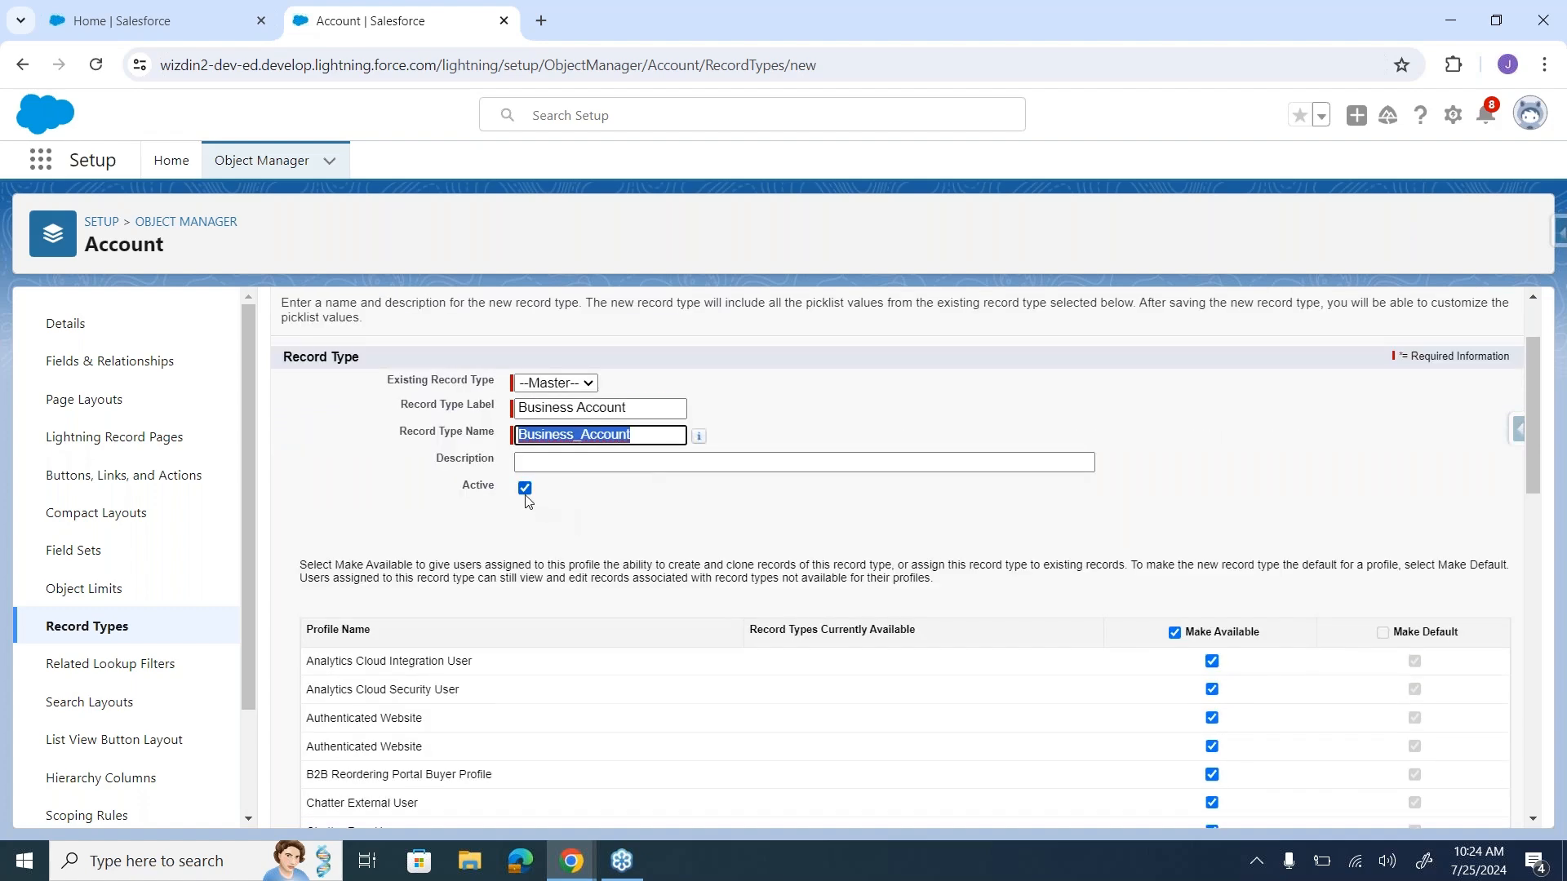
pyautogui.click(525, 489)
pyautogui.click(525, 489)
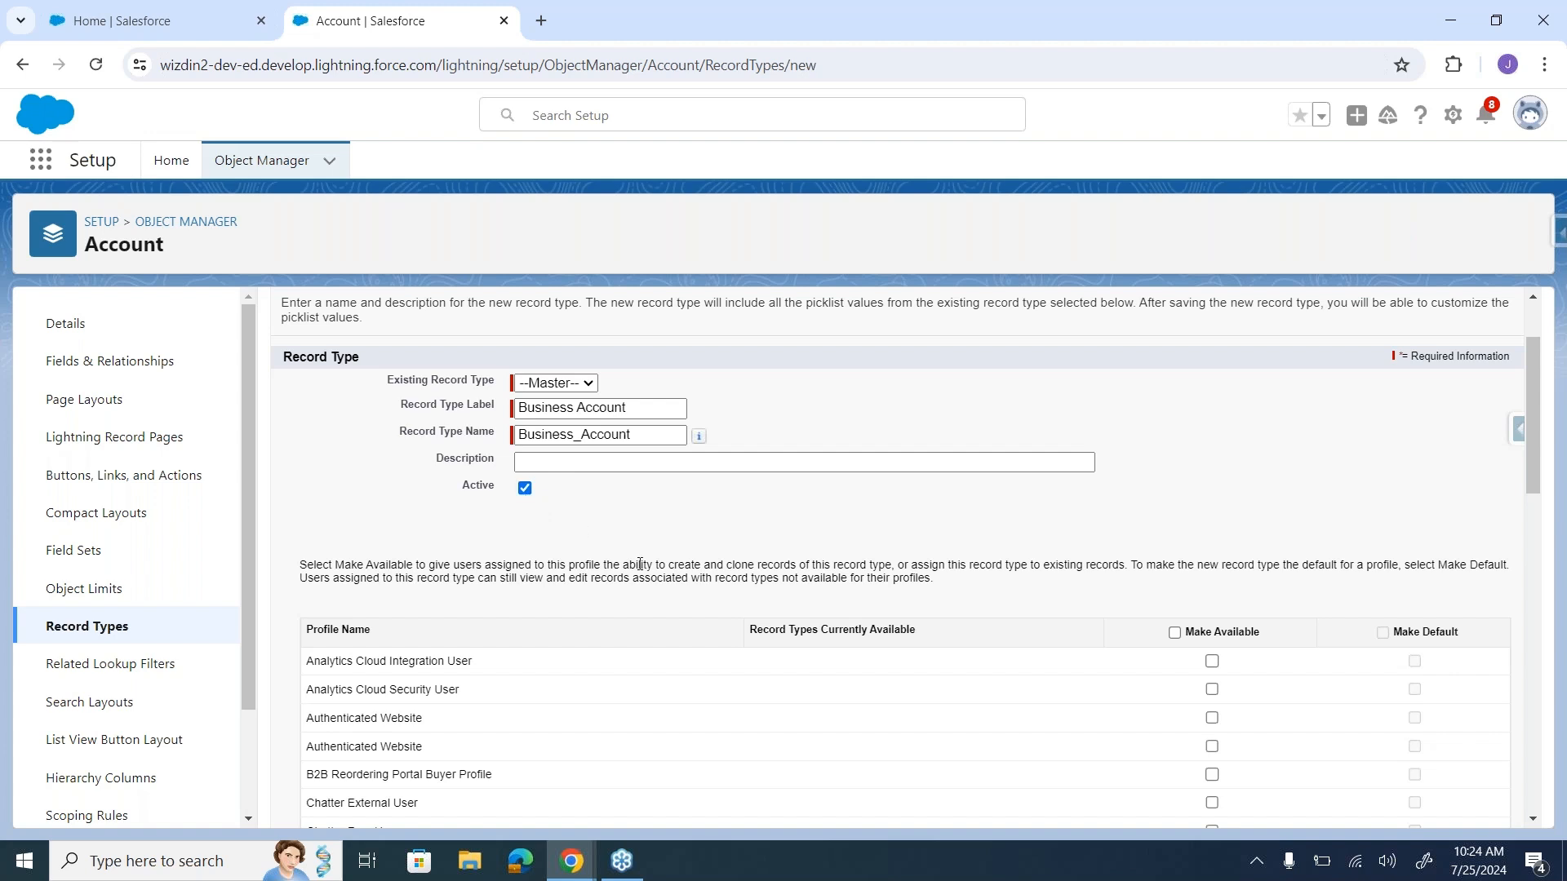
# Step: Look through the profile list and make the record type available to all profiles
pyautogui.scroll(-1, 640, 564)
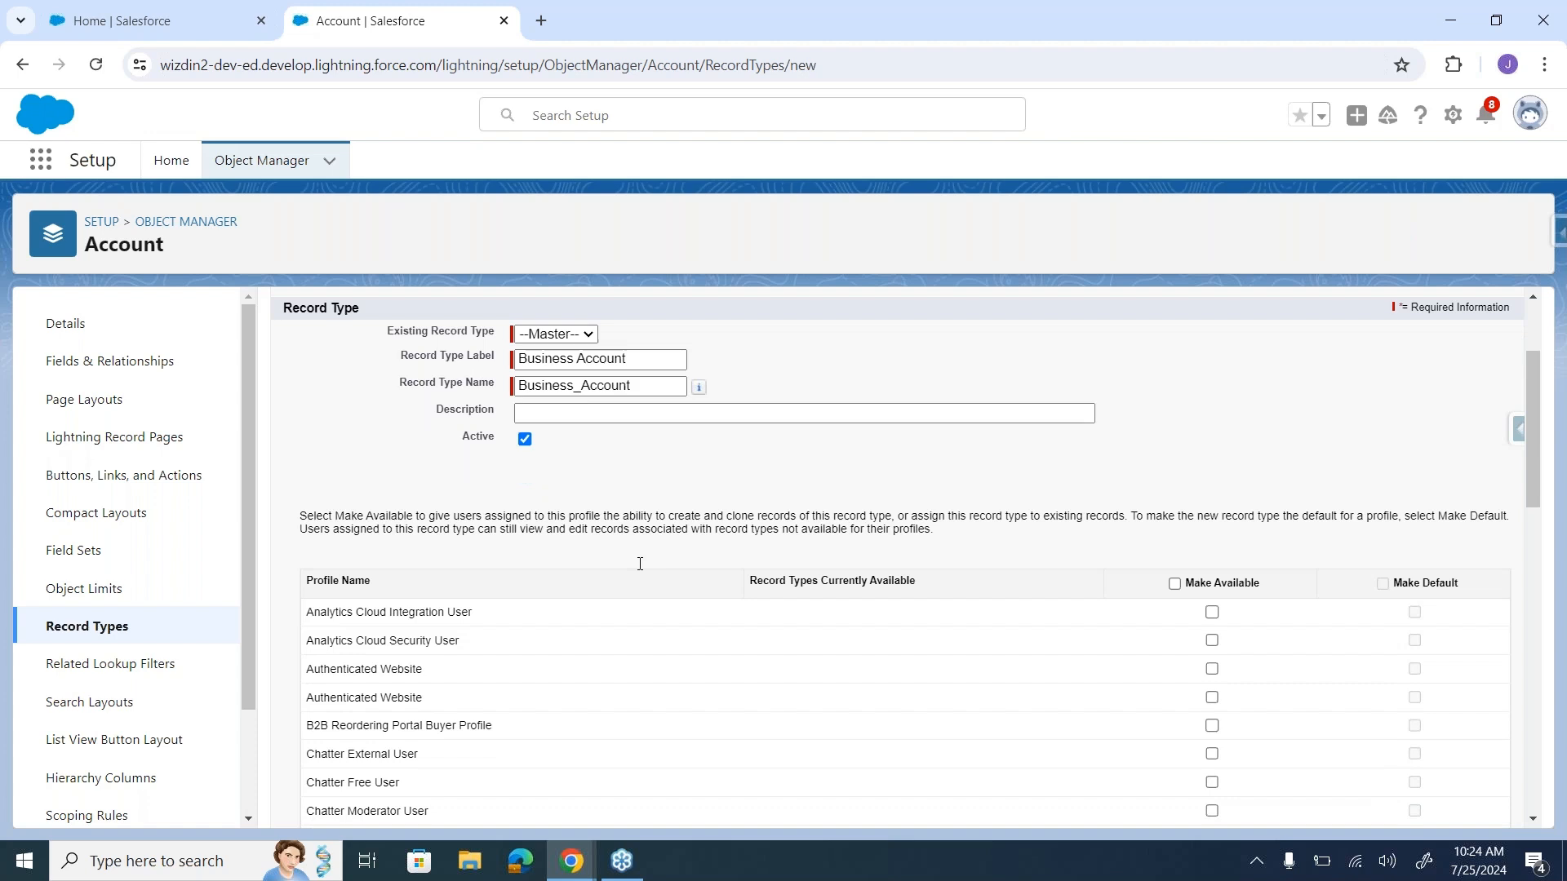
pyautogui.scroll(-2, 640, 564)
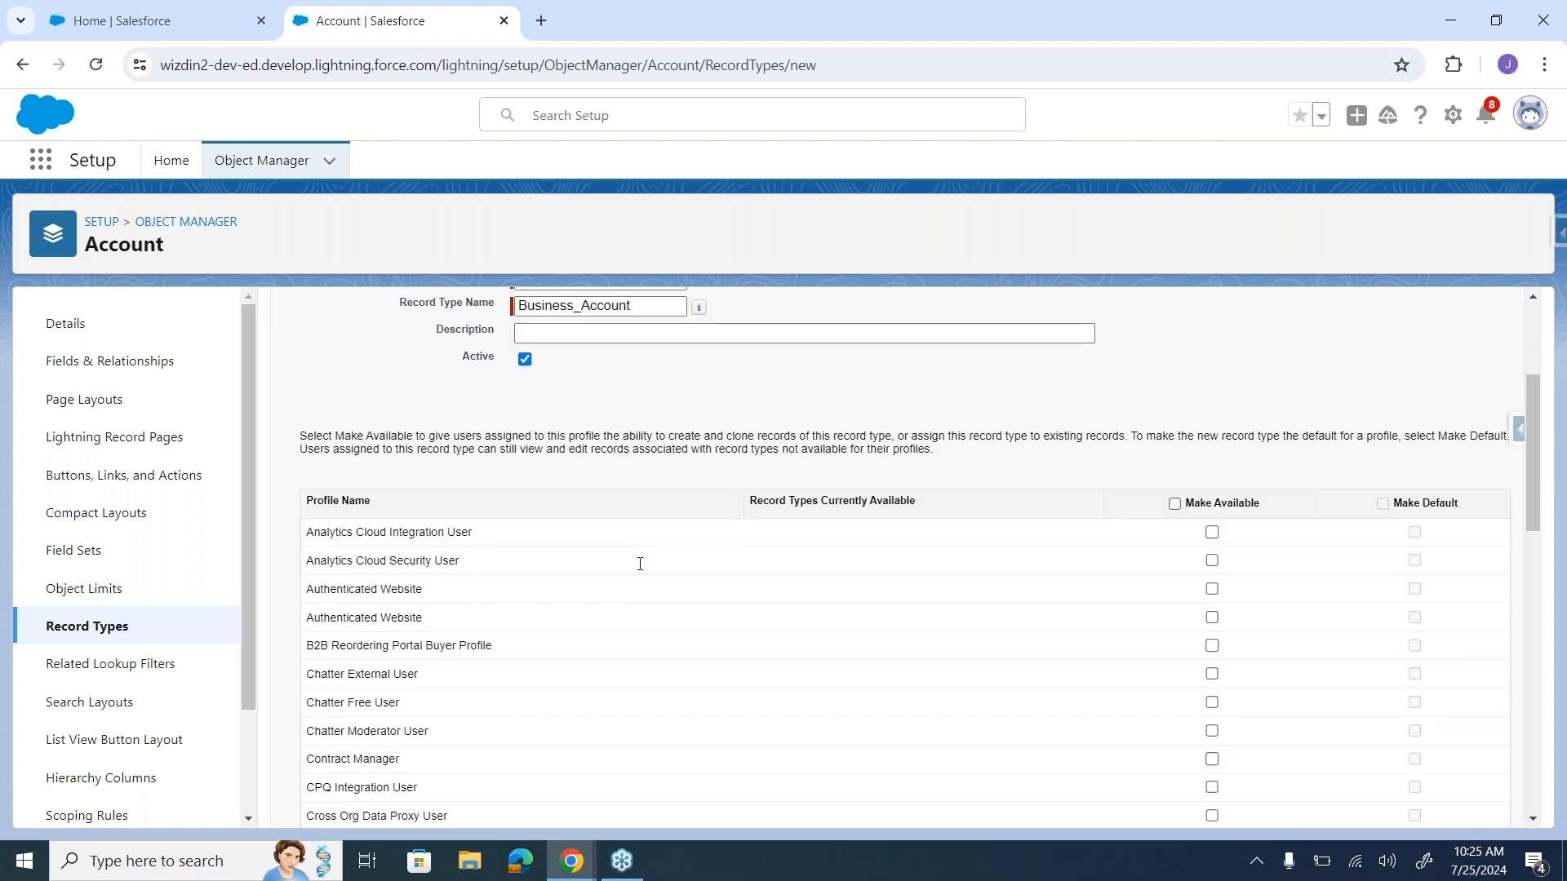
pyautogui.scroll(-1, 639, 564)
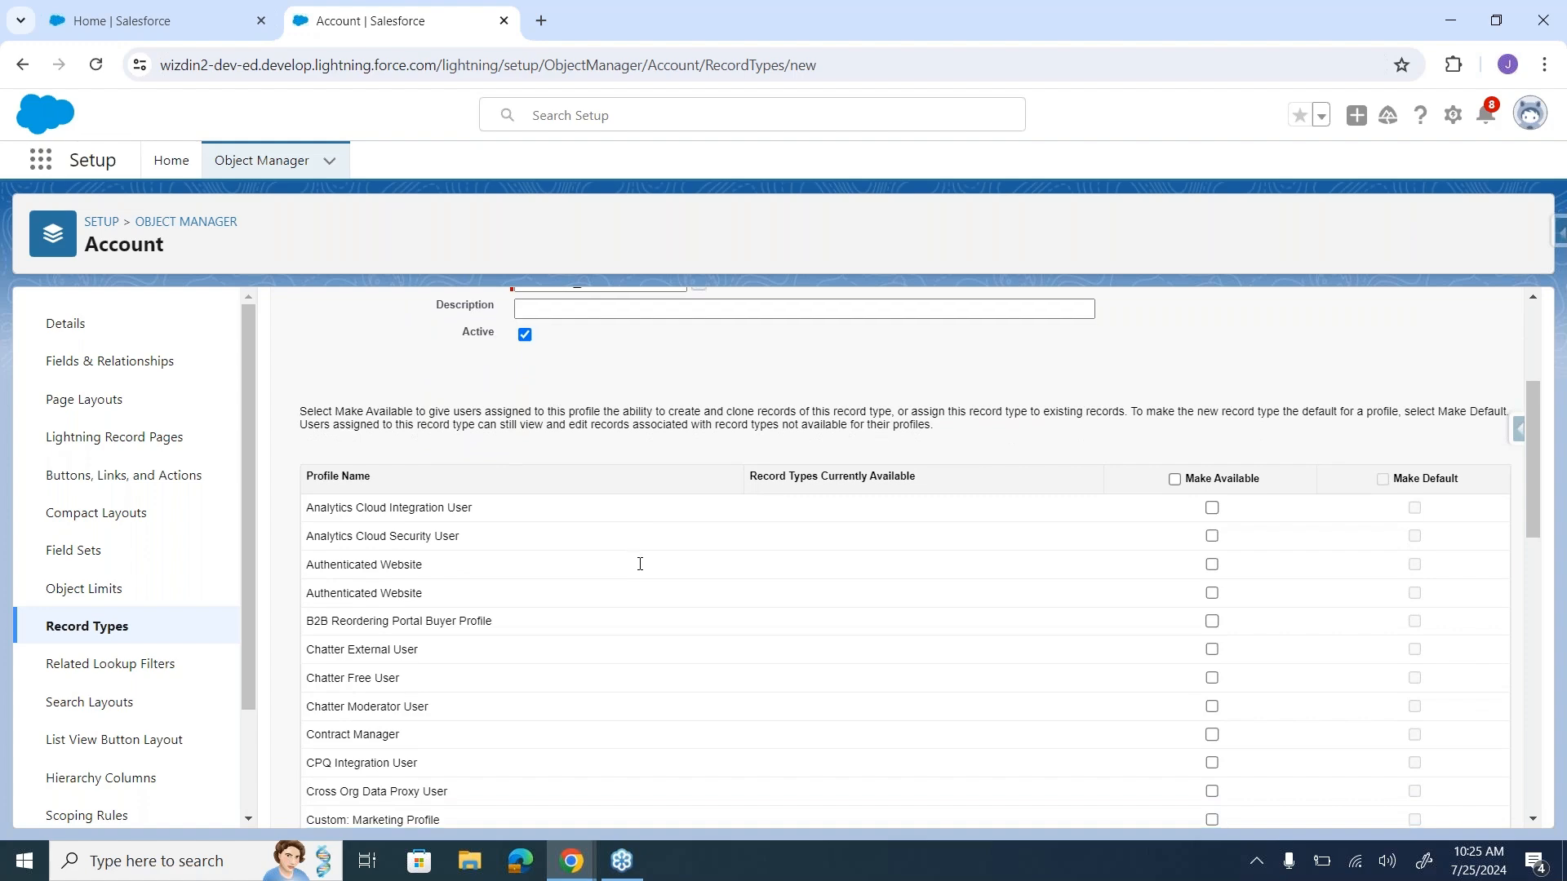
pyautogui.scroll(-3, 640, 564)
pyautogui.scroll(-9, 640, 564)
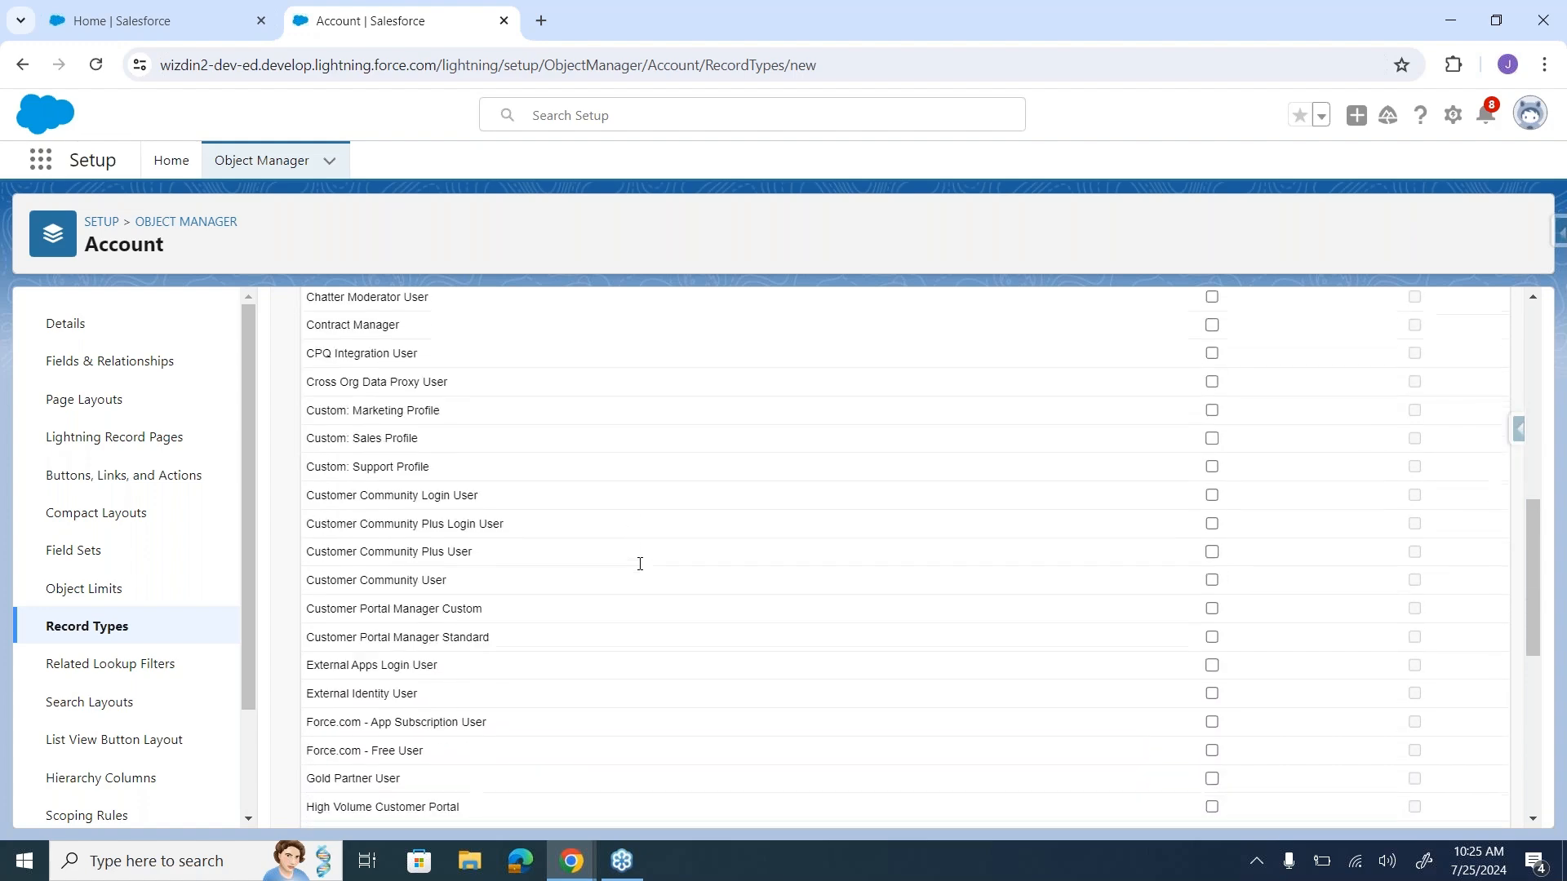
pyautogui.scroll(12, 639, 564)
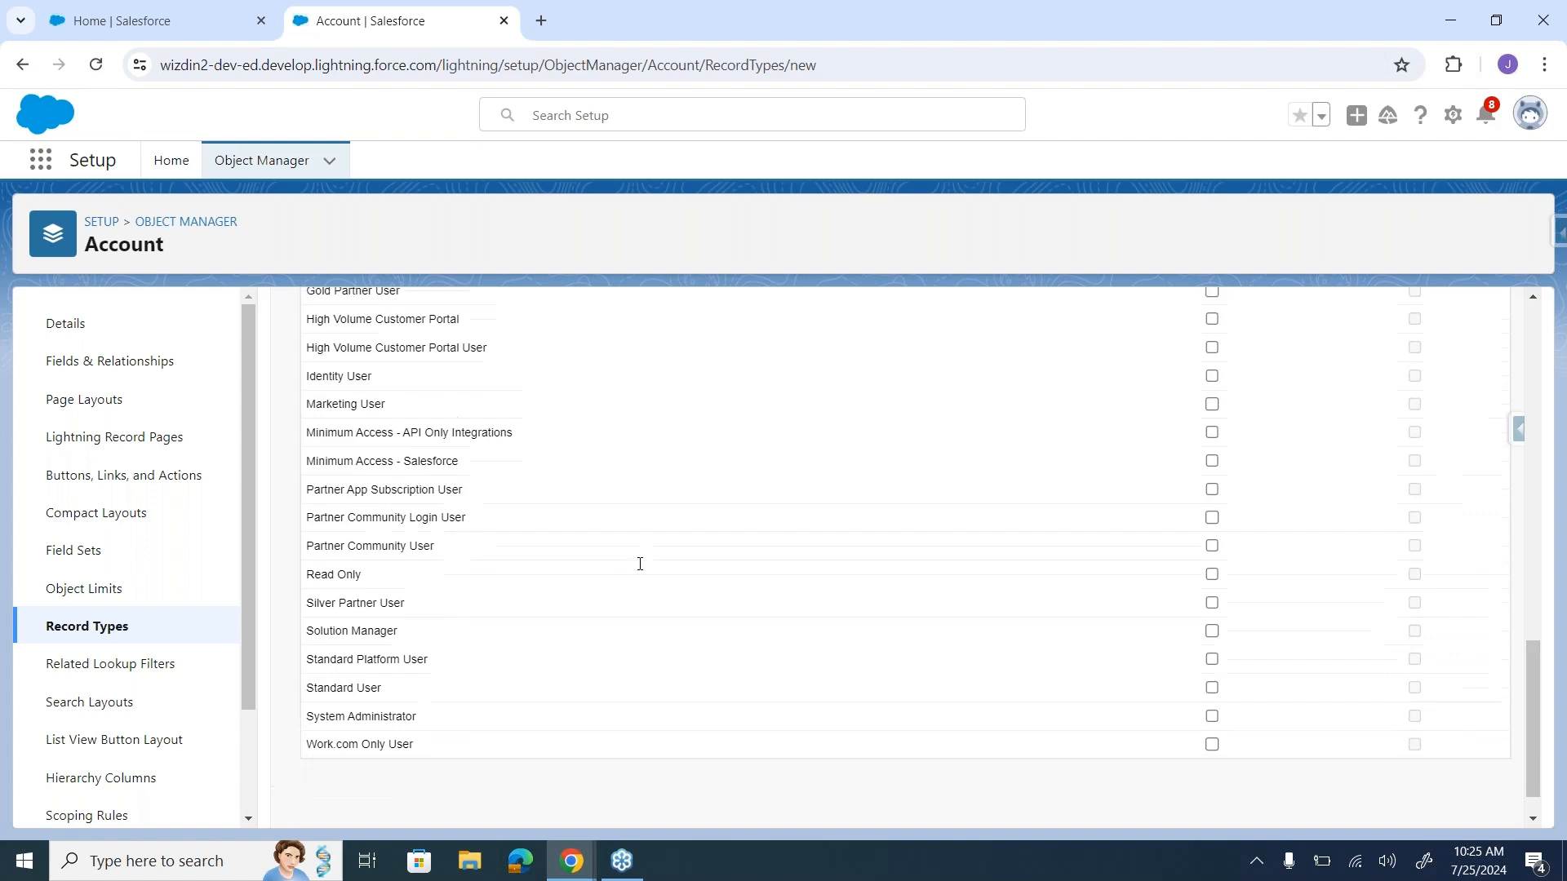
pyautogui.scroll(1, 640, 564)
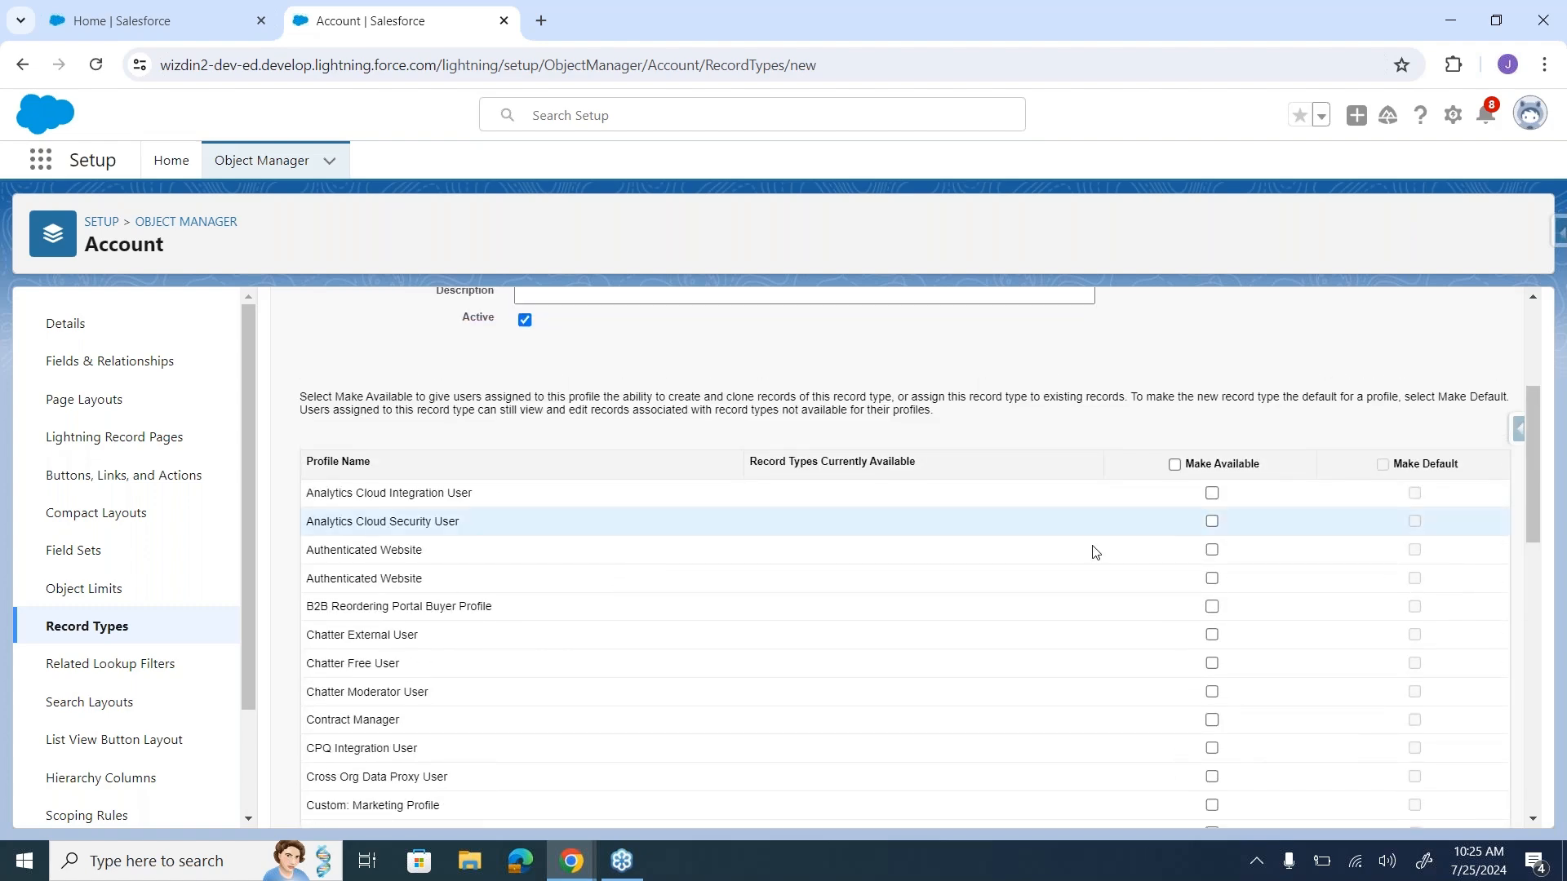
pyautogui.click(1174, 464)
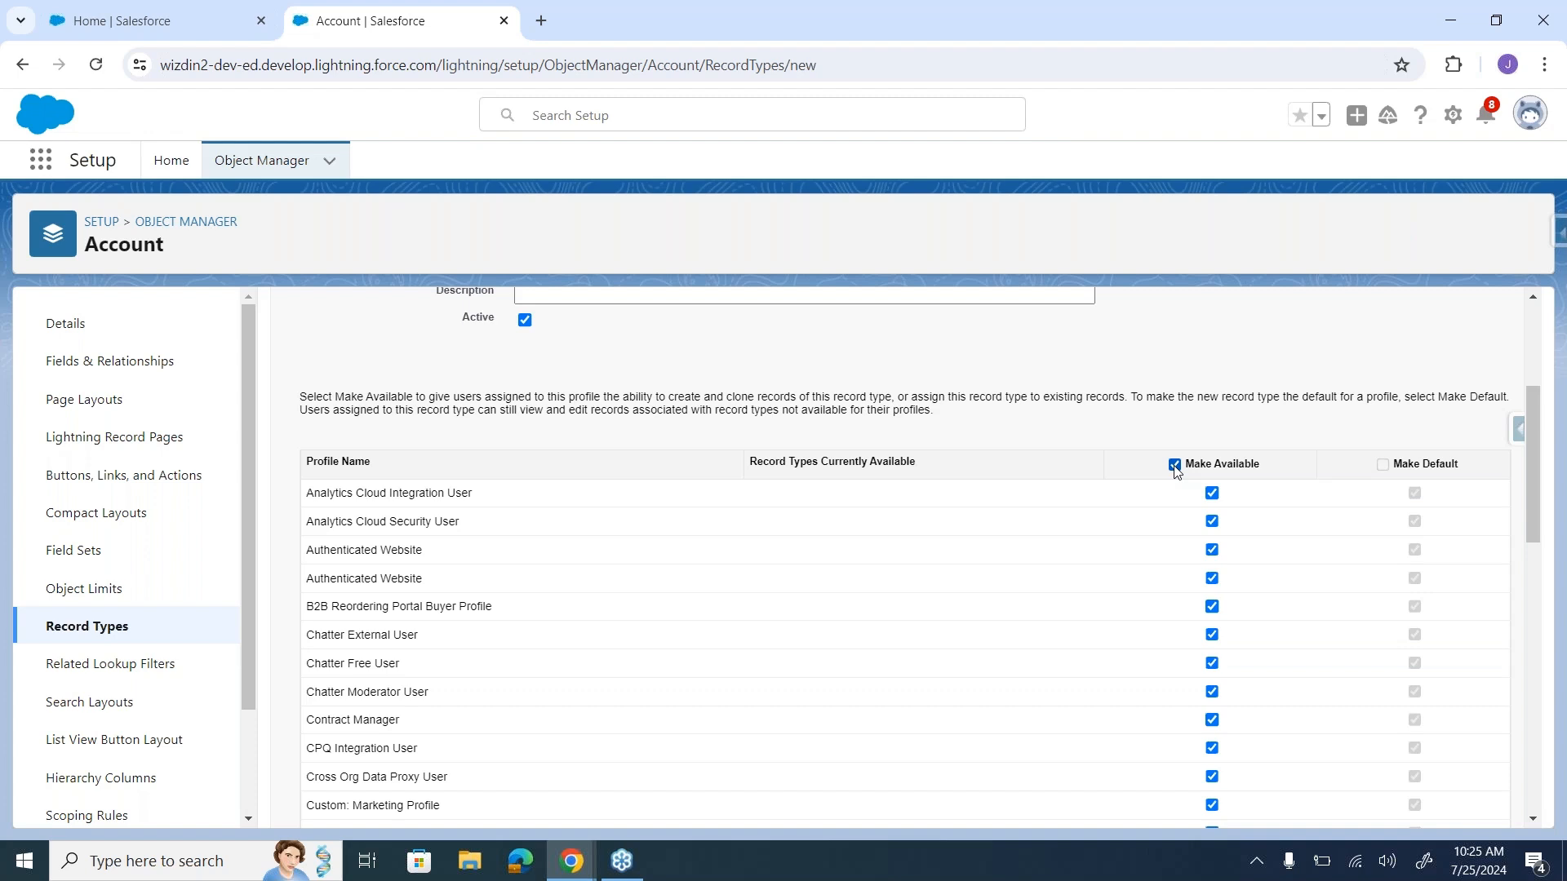
# Step: Review the record type label and continue to the page layout assignment step
pyautogui.scroll(3, 1176, 472)
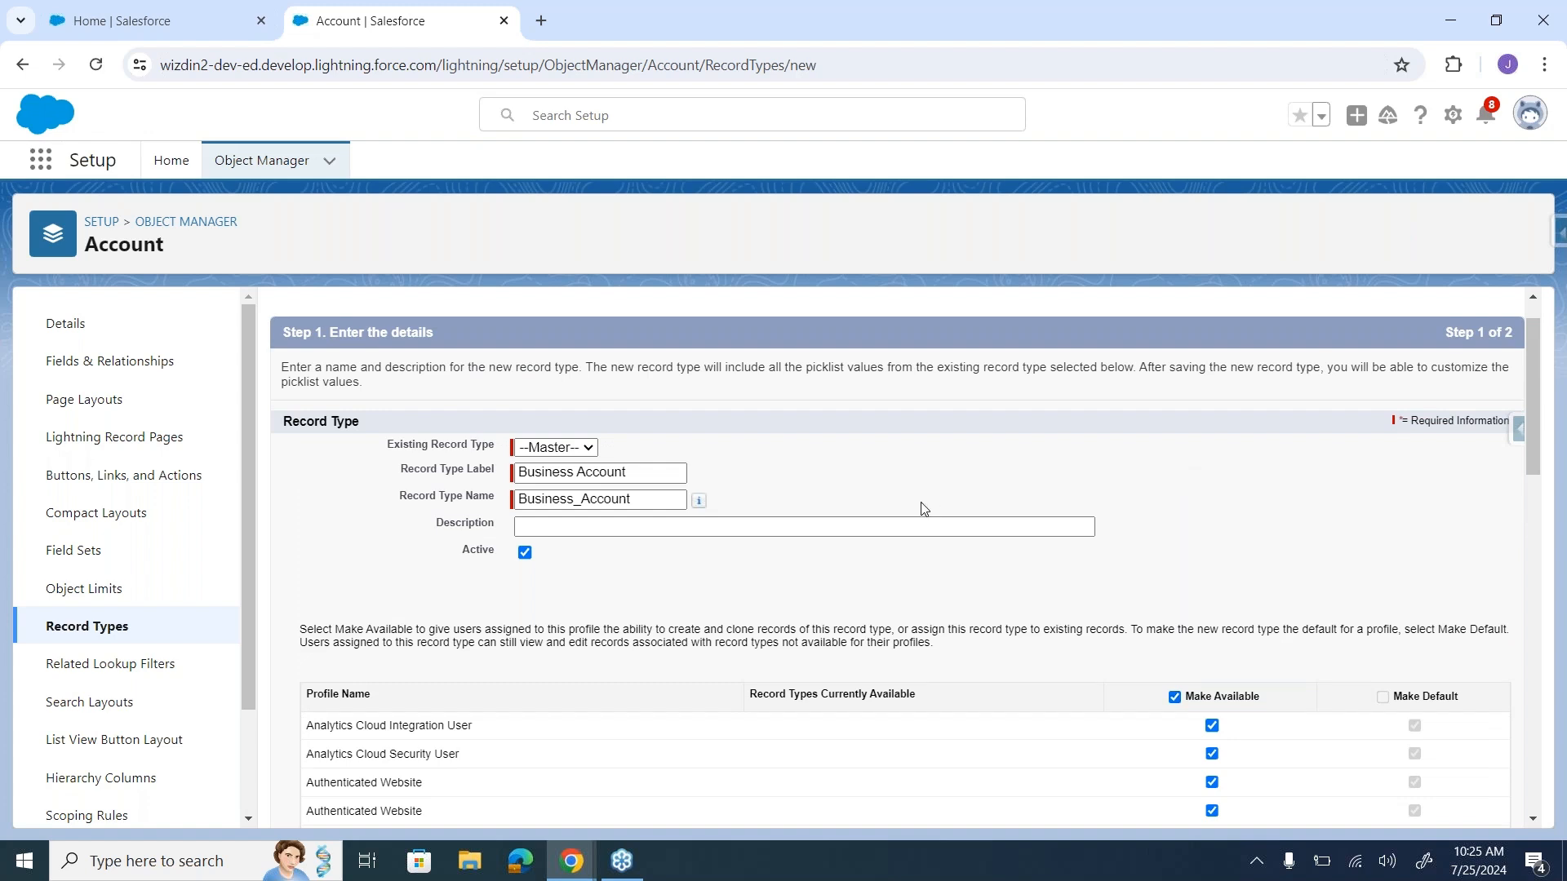
pyautogui.click(654, 471)
pyautogui.hotkey('ctrl', 'a')
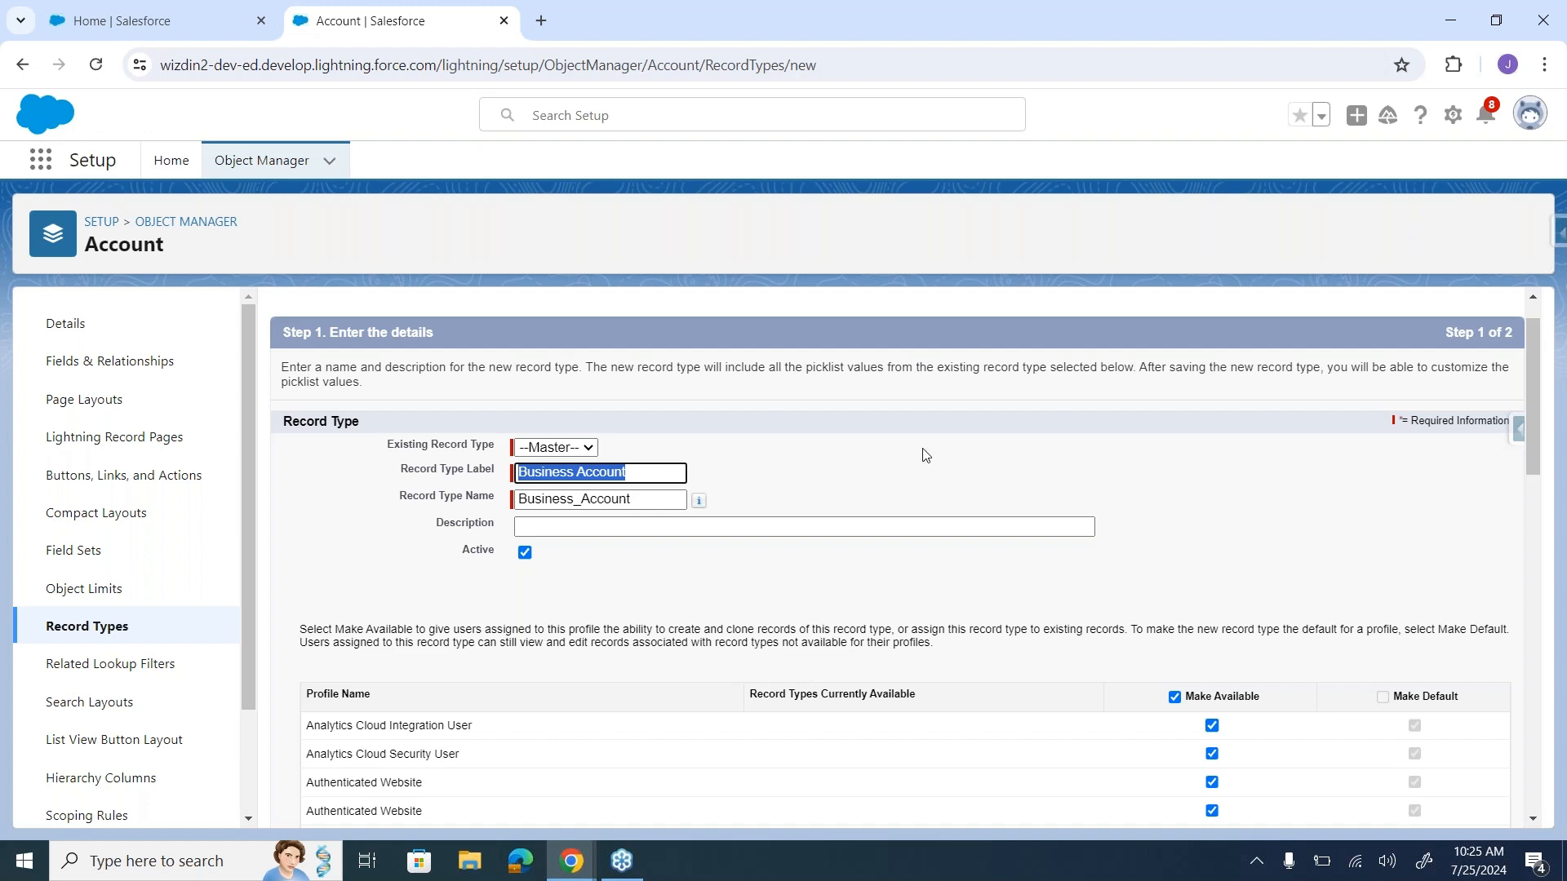
pyautogui.scroll(-15, 1189, 490)
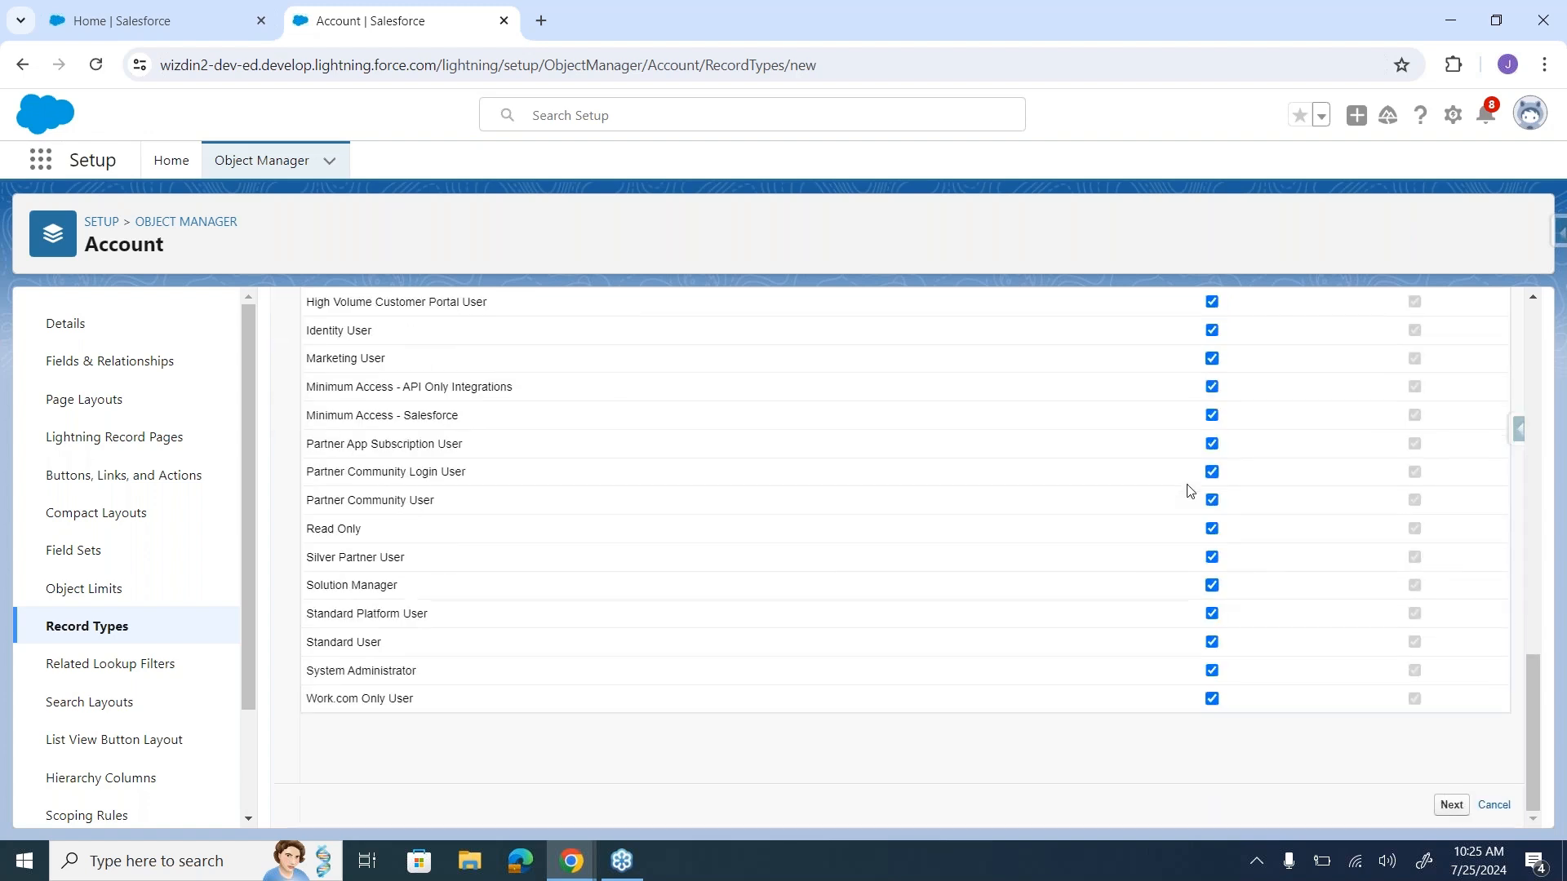
pyautogui.click(1451, 806)
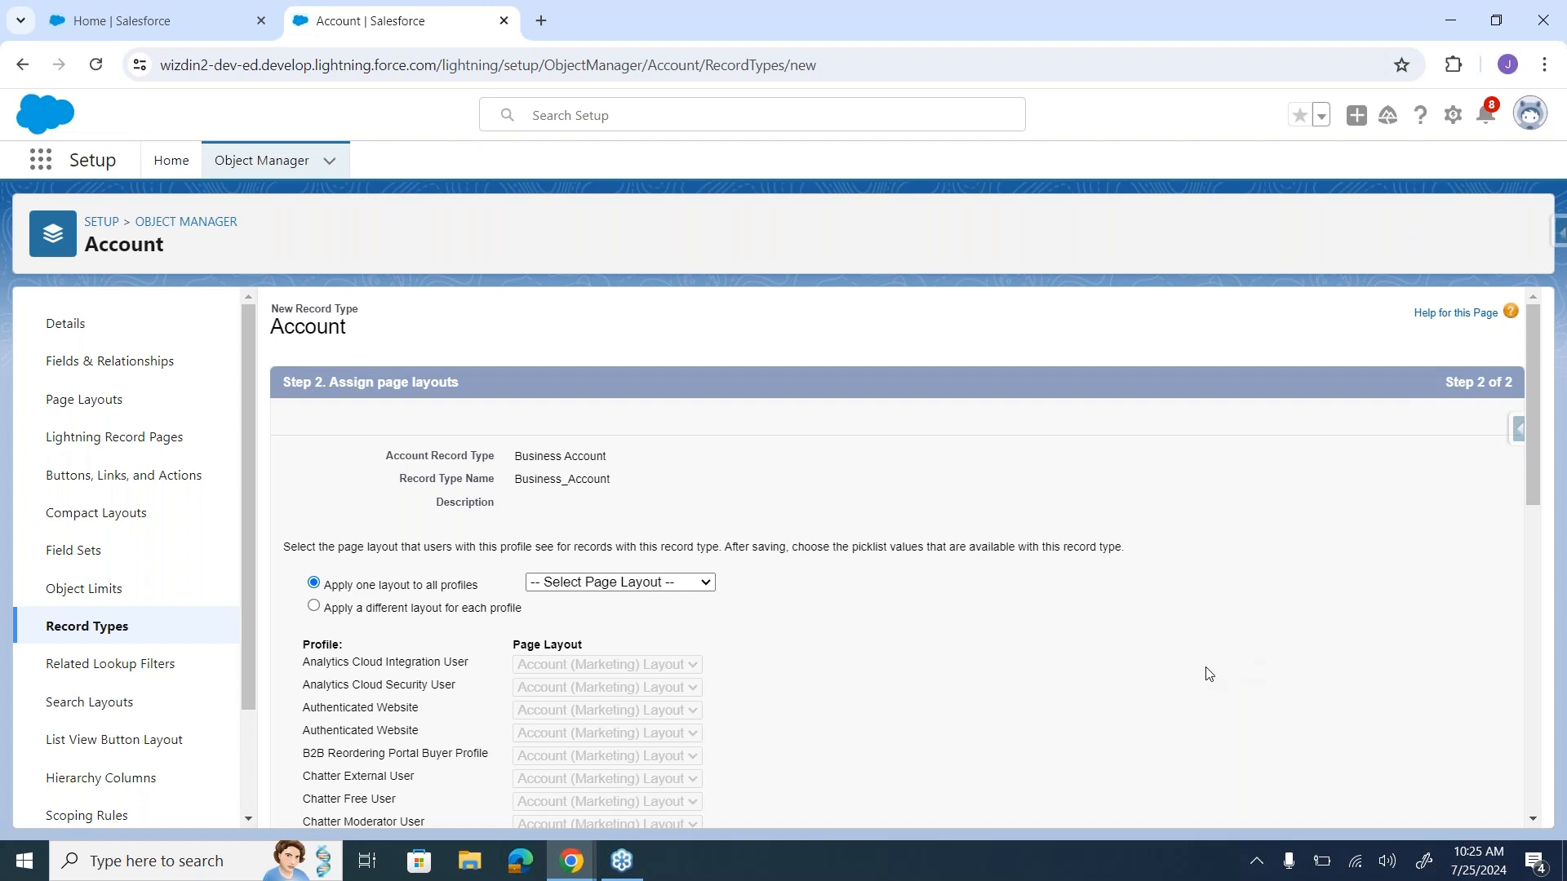
# Step: Review the available page layouts and apply Page_Layout_Account to all profiles
pyautogui.click(687, 586)
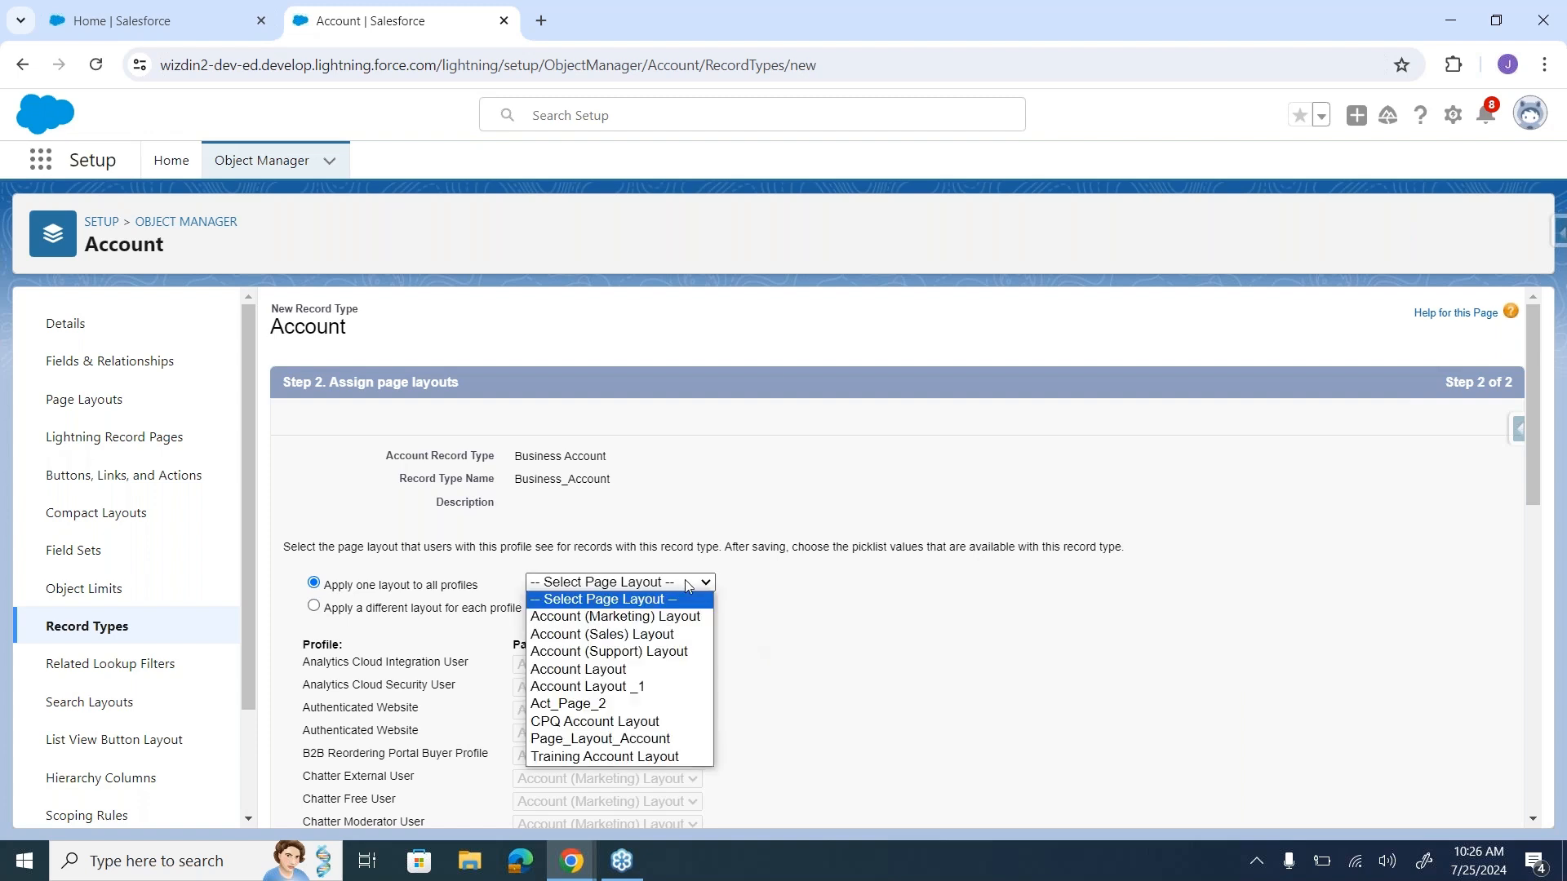
pyautogui.click(821, 504)
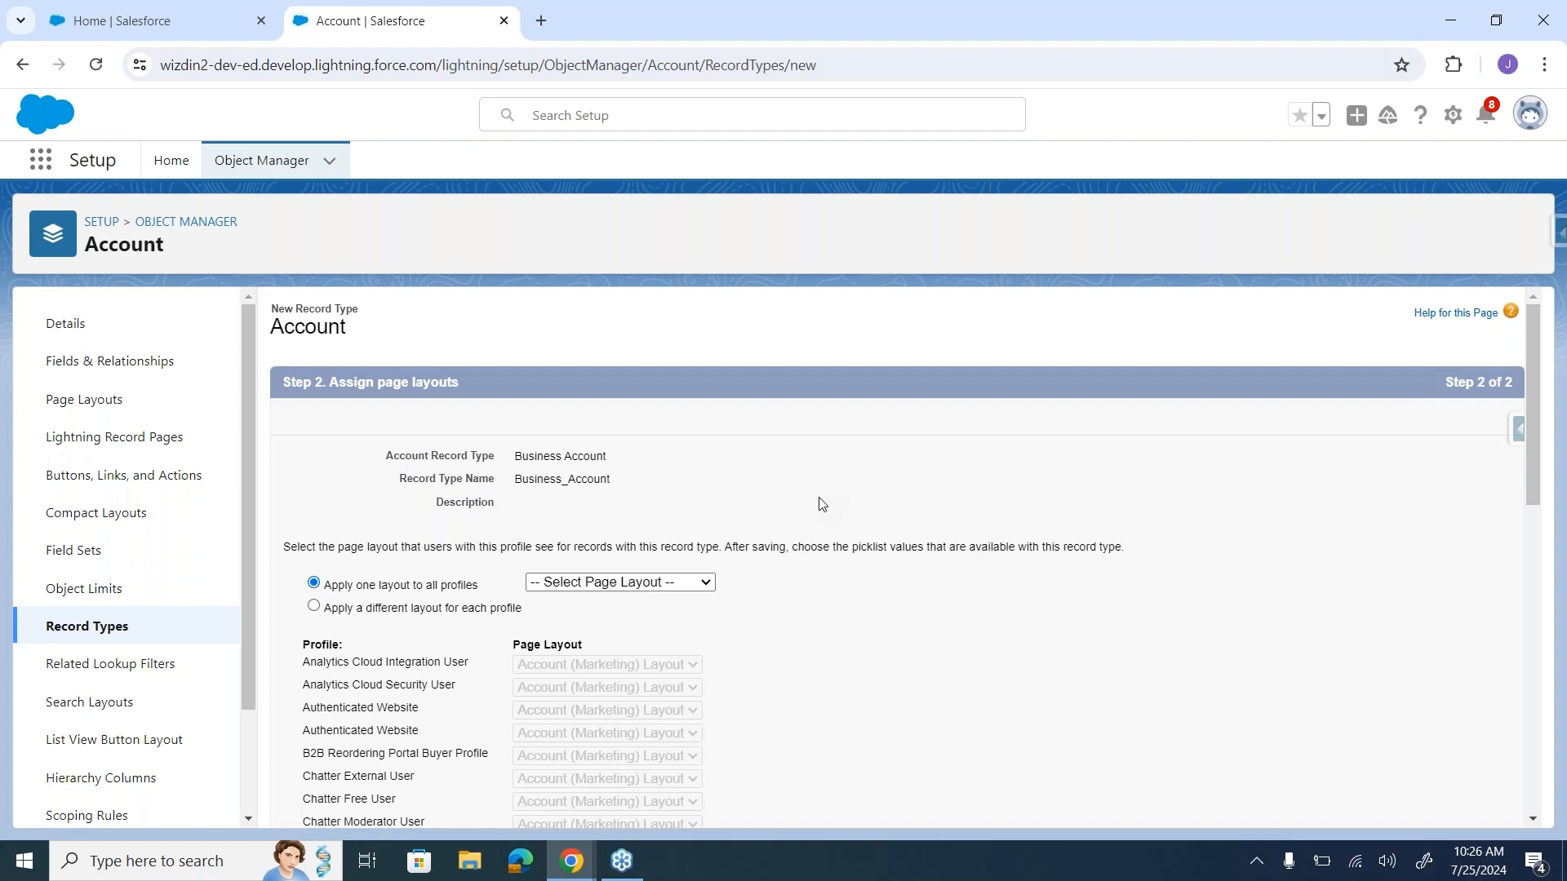
pyautogui.click(672, 582)
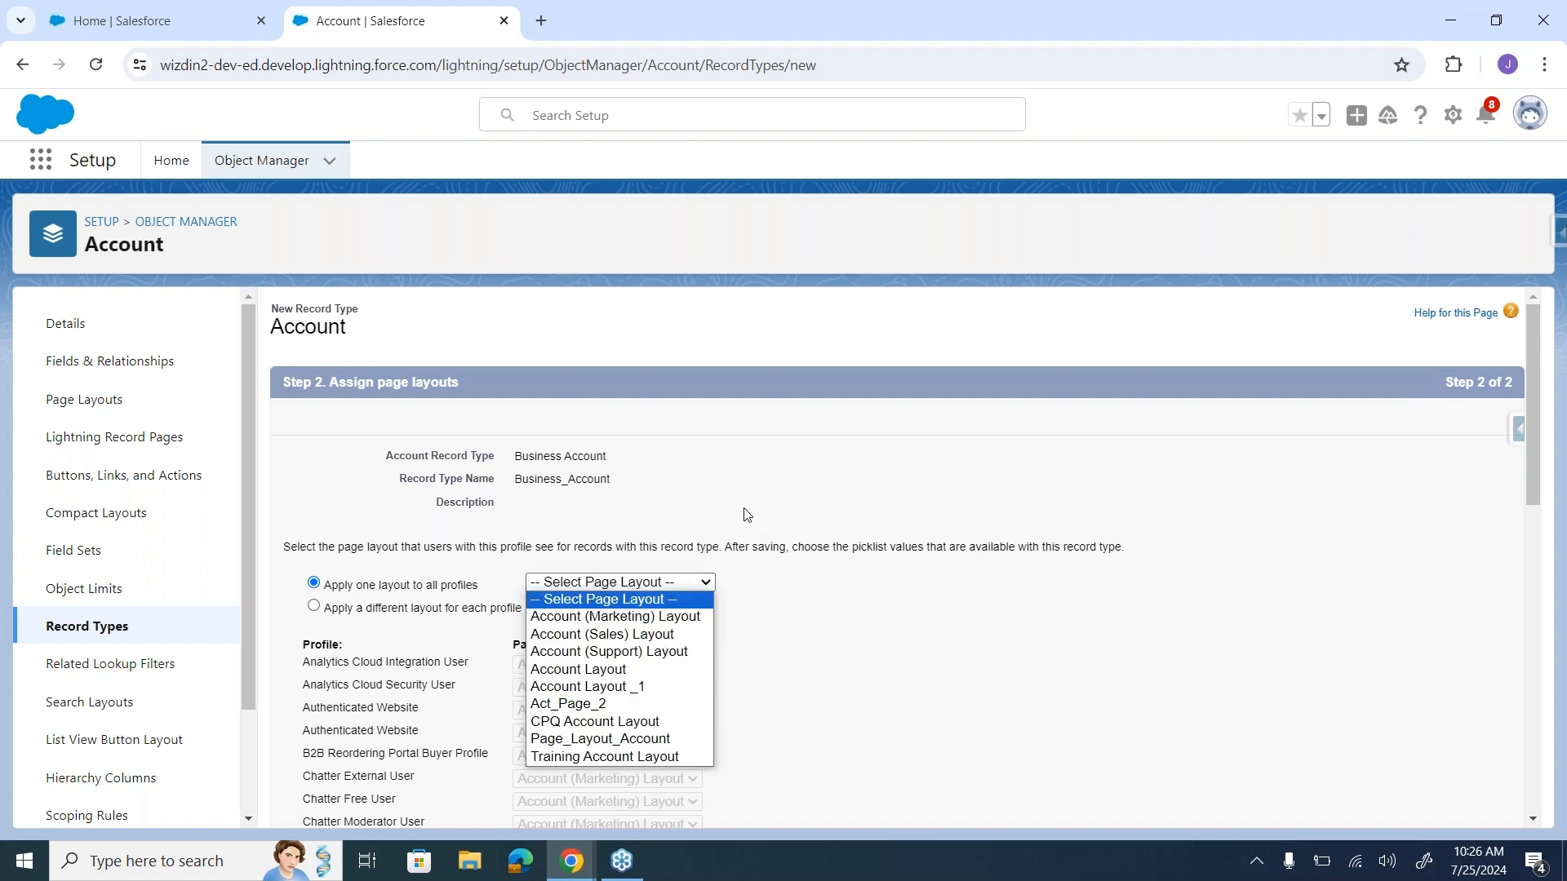
pyautogui.click(745, 515)
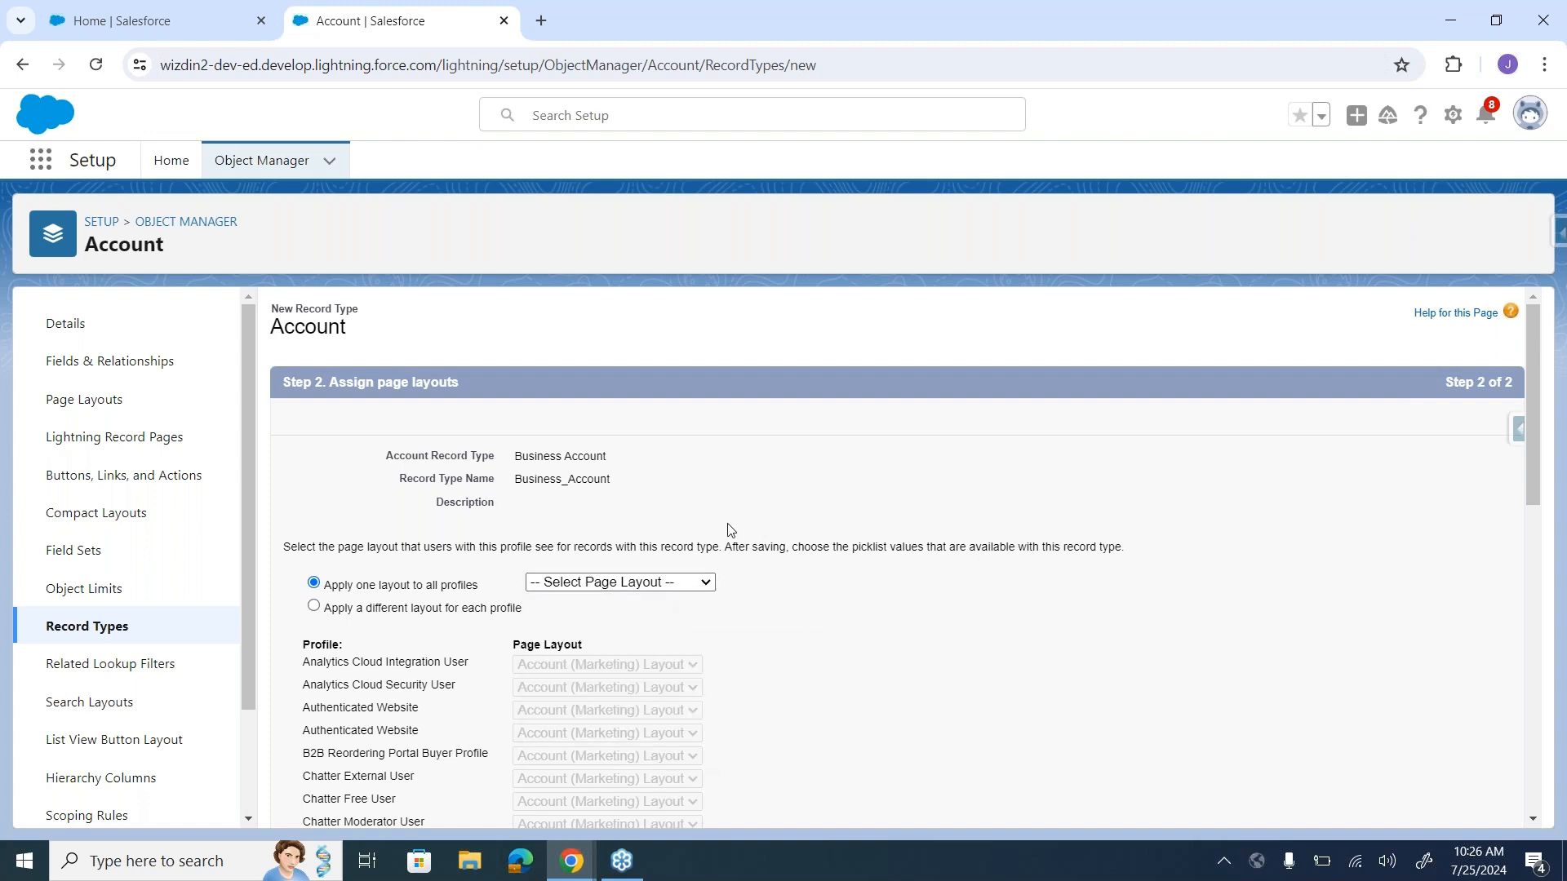
pyautogui.click(658, 585)
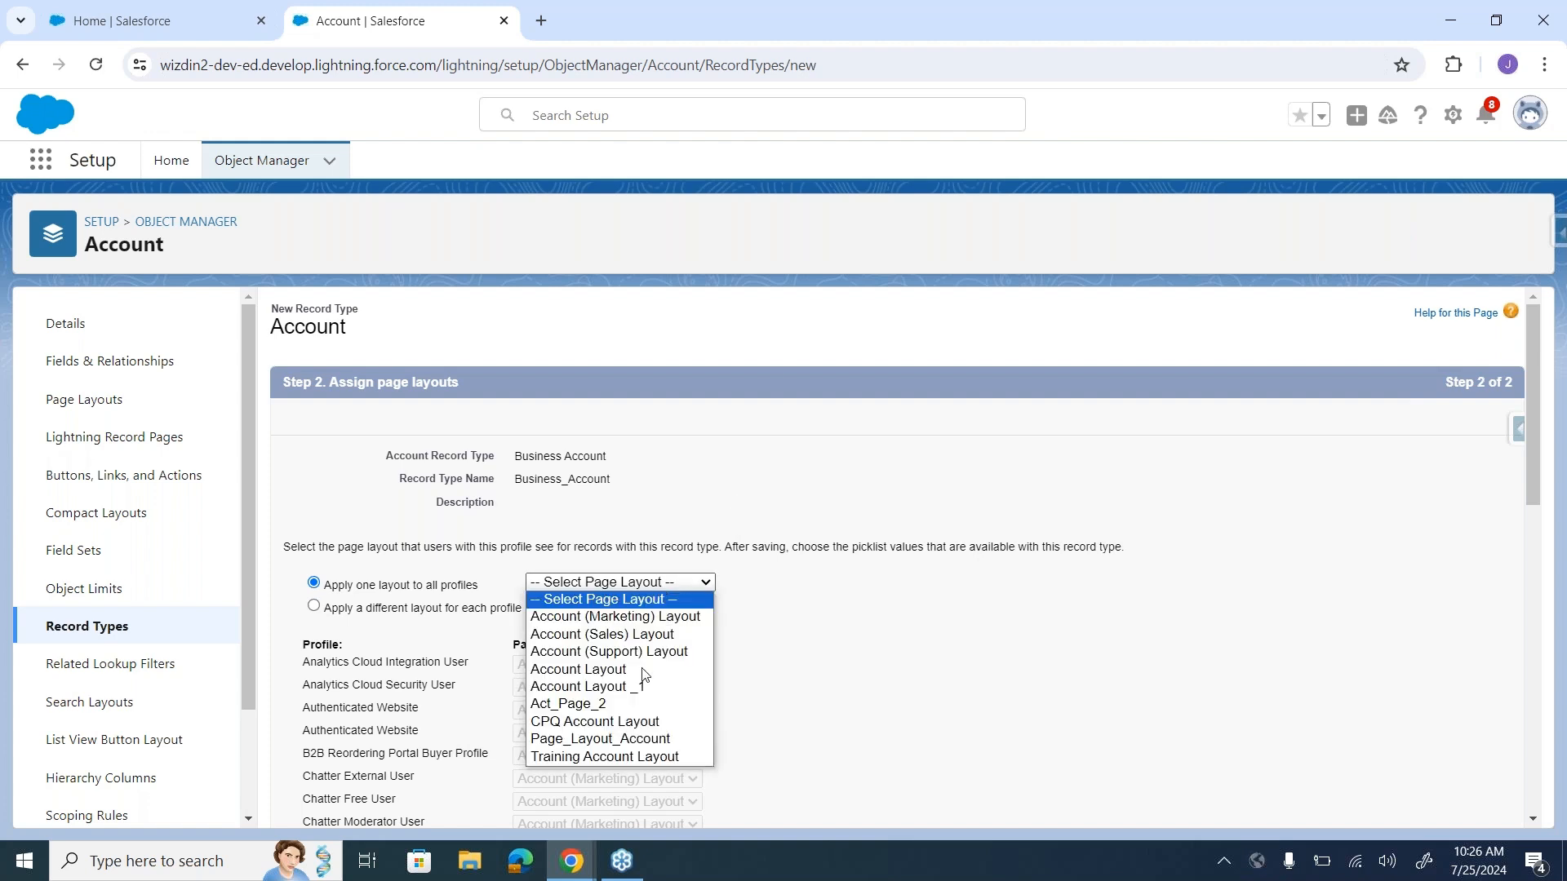
pyautogui.click(604, 738)
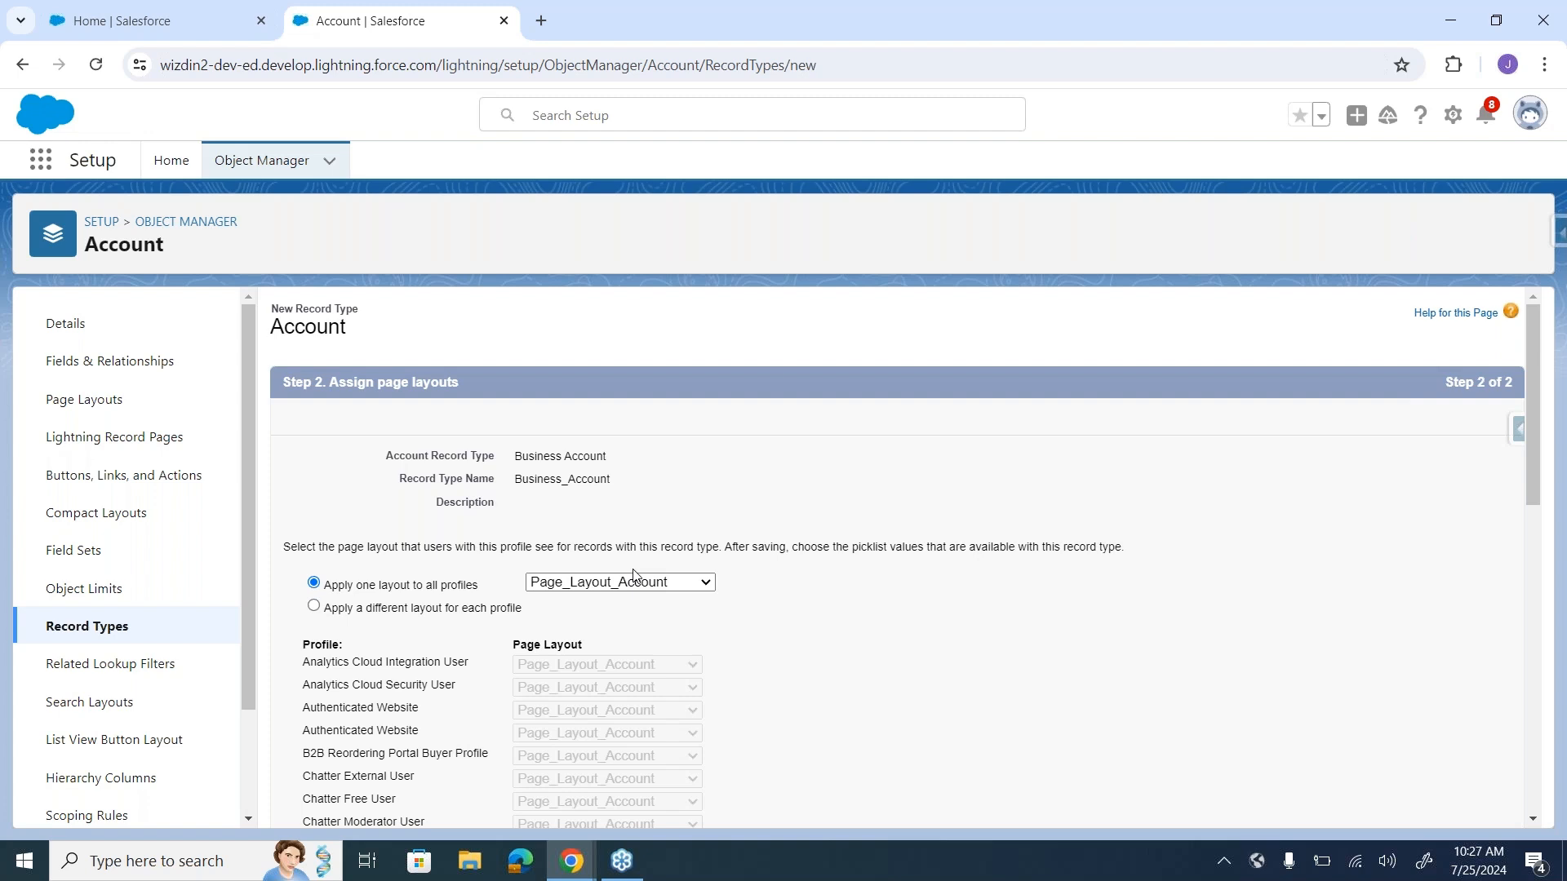
# Step: Examine the page layout assigned to each profile in the list for the new record type
pyautogui.scroll(-1, 636, 576)
pyautogui.scroll(-1, 636, 576)
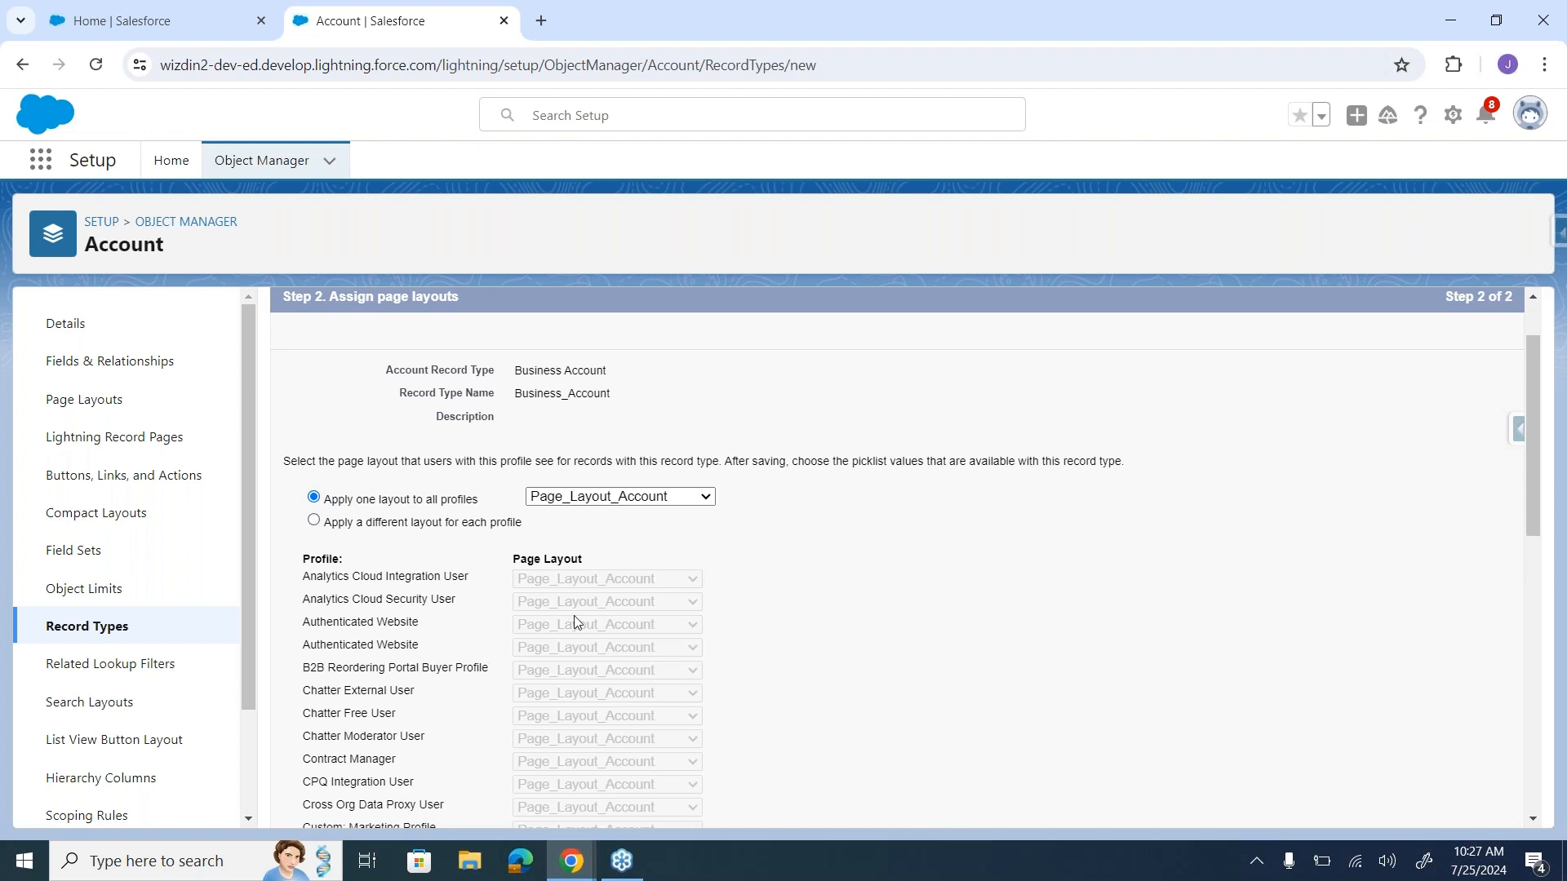
pyautogui.scroll(-1, 575, 622)
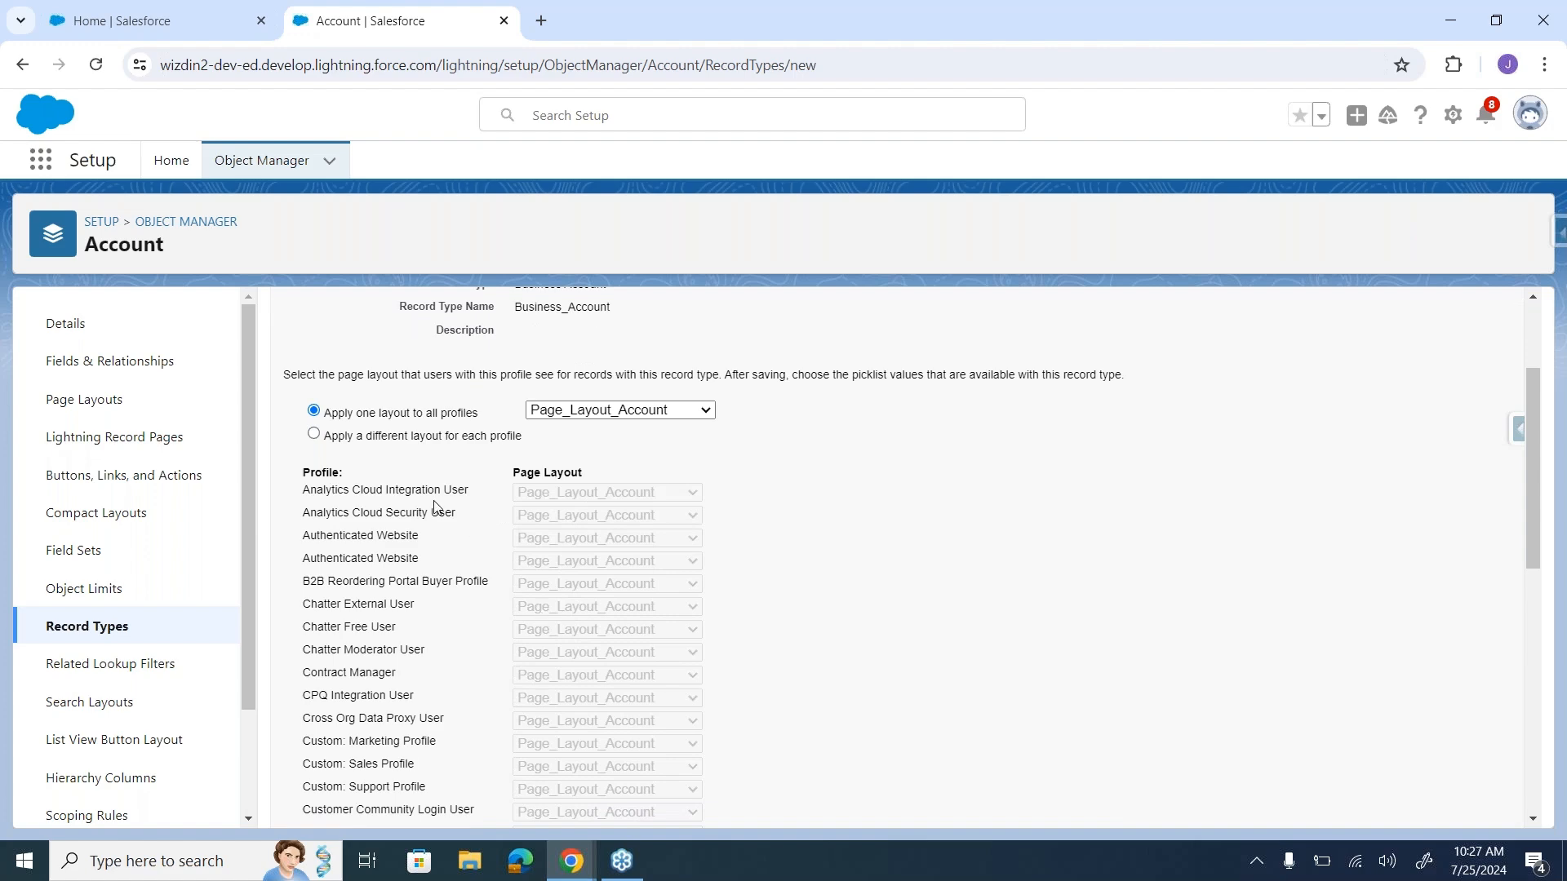
pyautogui.scroll(-2, 414, 693)
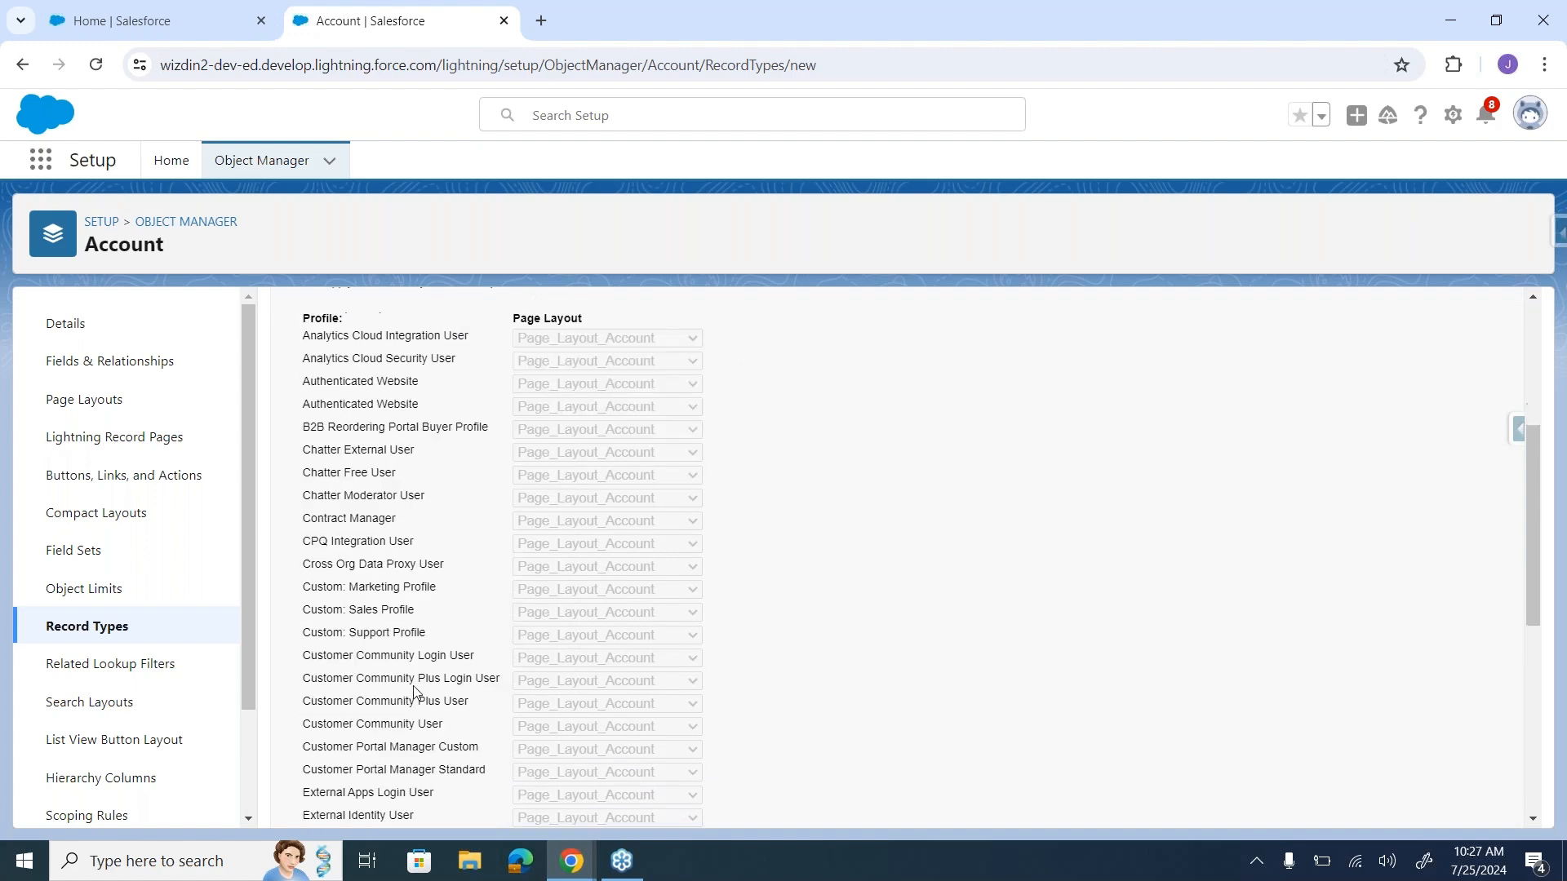
pyautogui.scroll(-5, 414, 692)
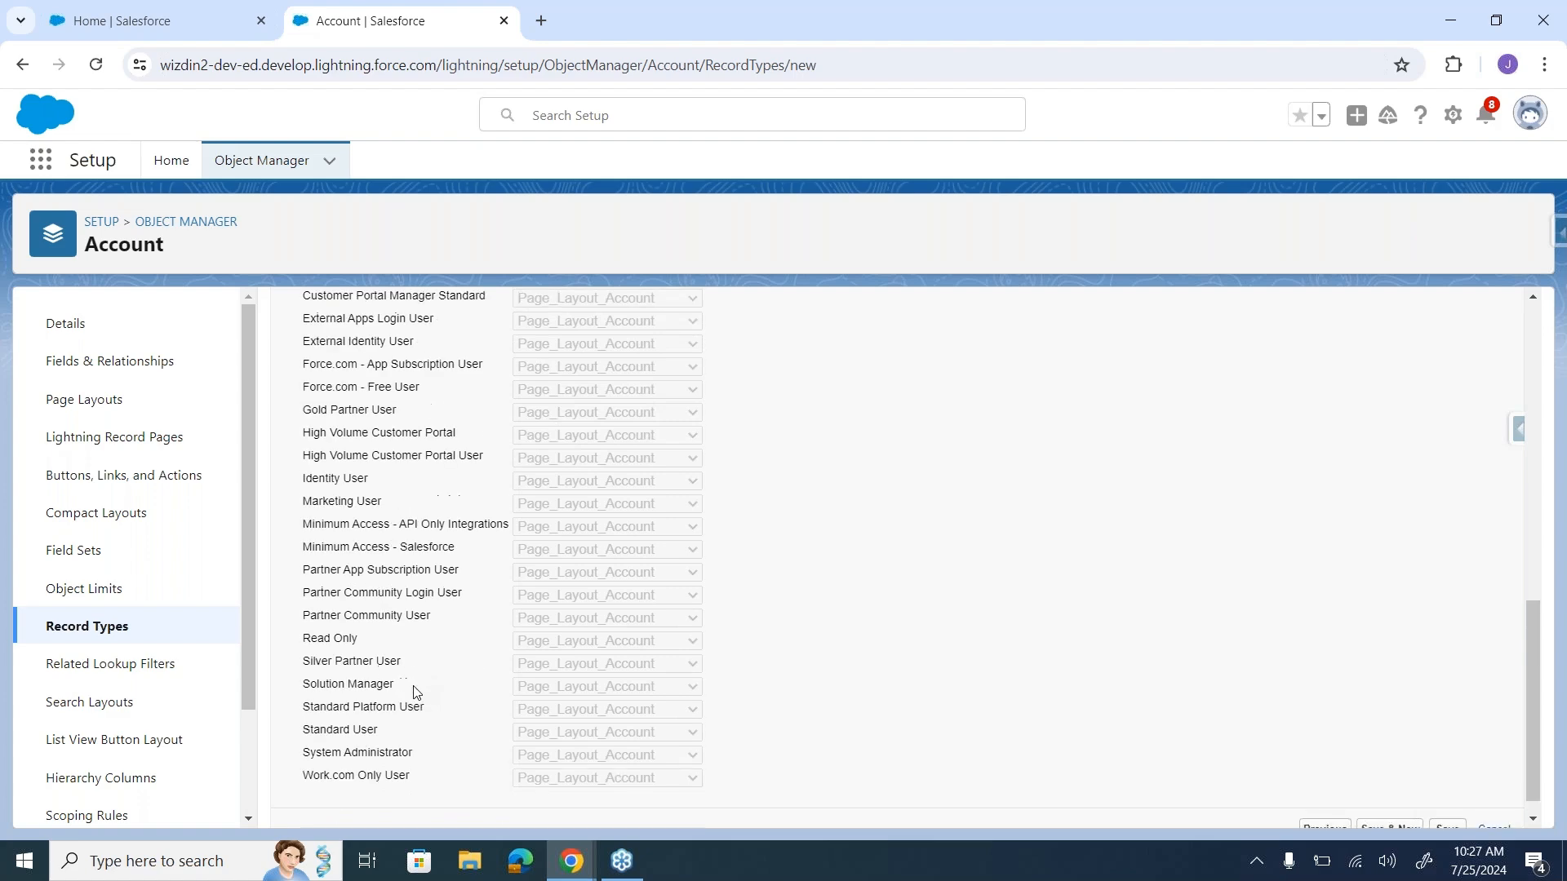
pyautogui.scroll(10, 414, 692)
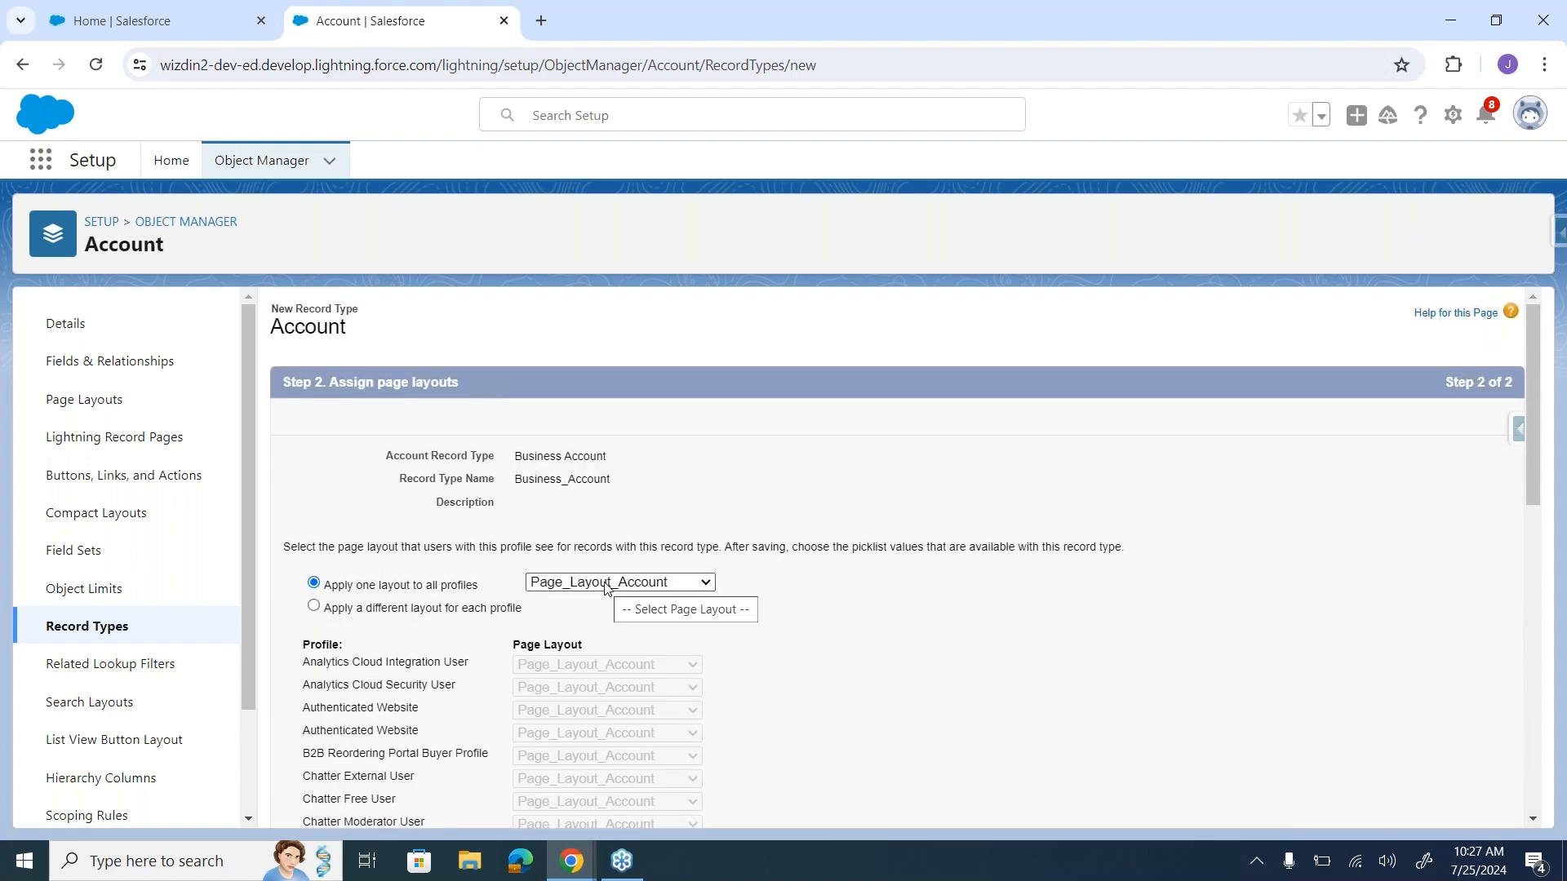
pyautogui.scroll(-2, 606, 588)
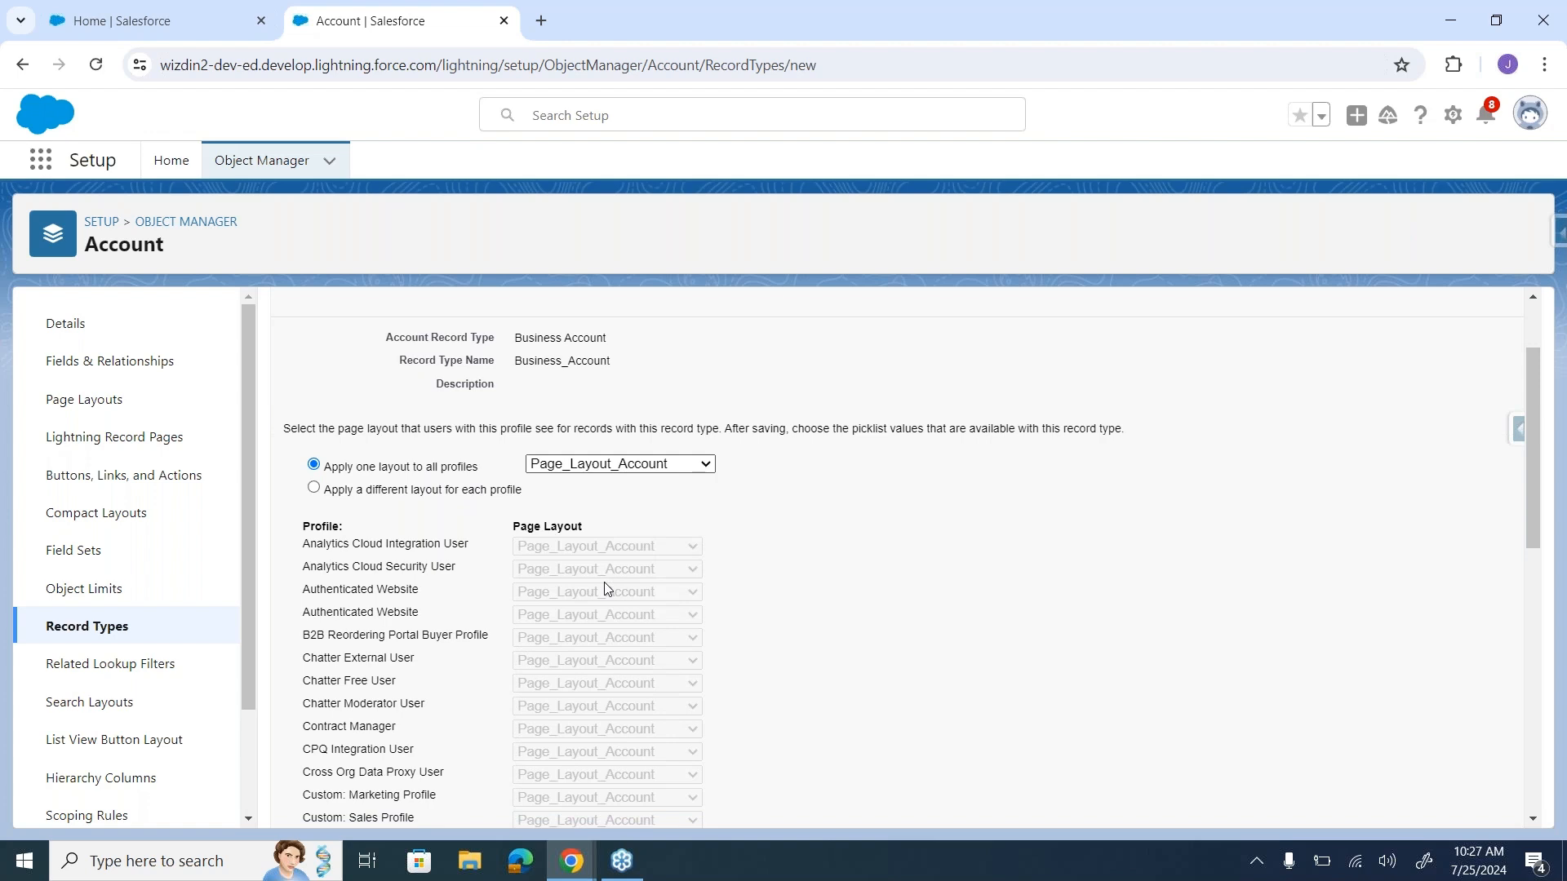
pyautogui.scroll(1, 658, 483)
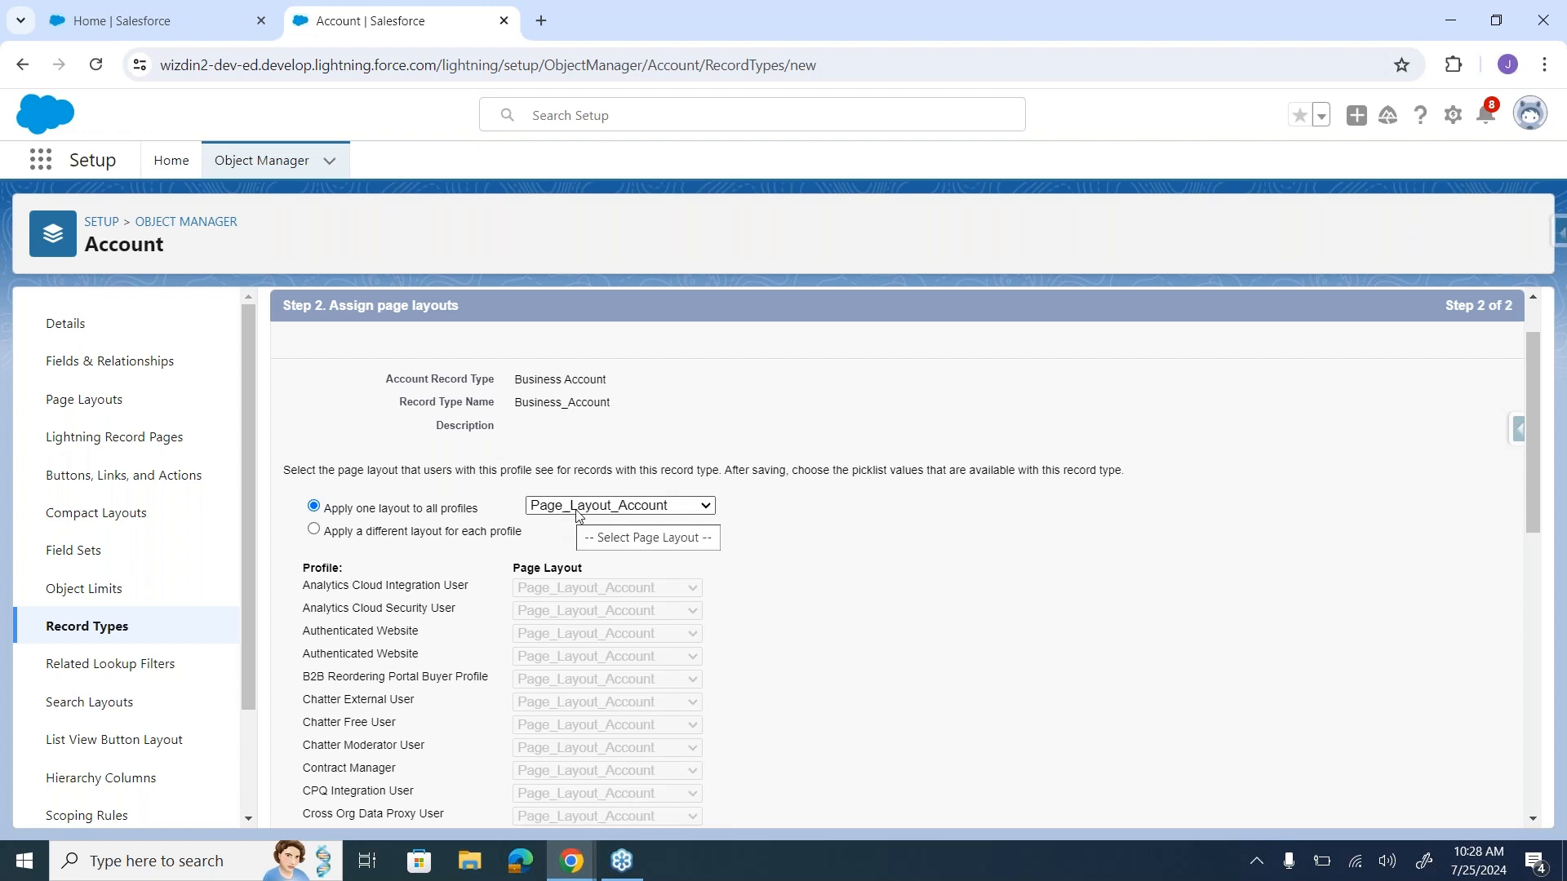
# Step: Save the Business Account record type and start another active record type labelled Person Account with the name Person_Account
pyautogui.scroll(-10, 750, 539)
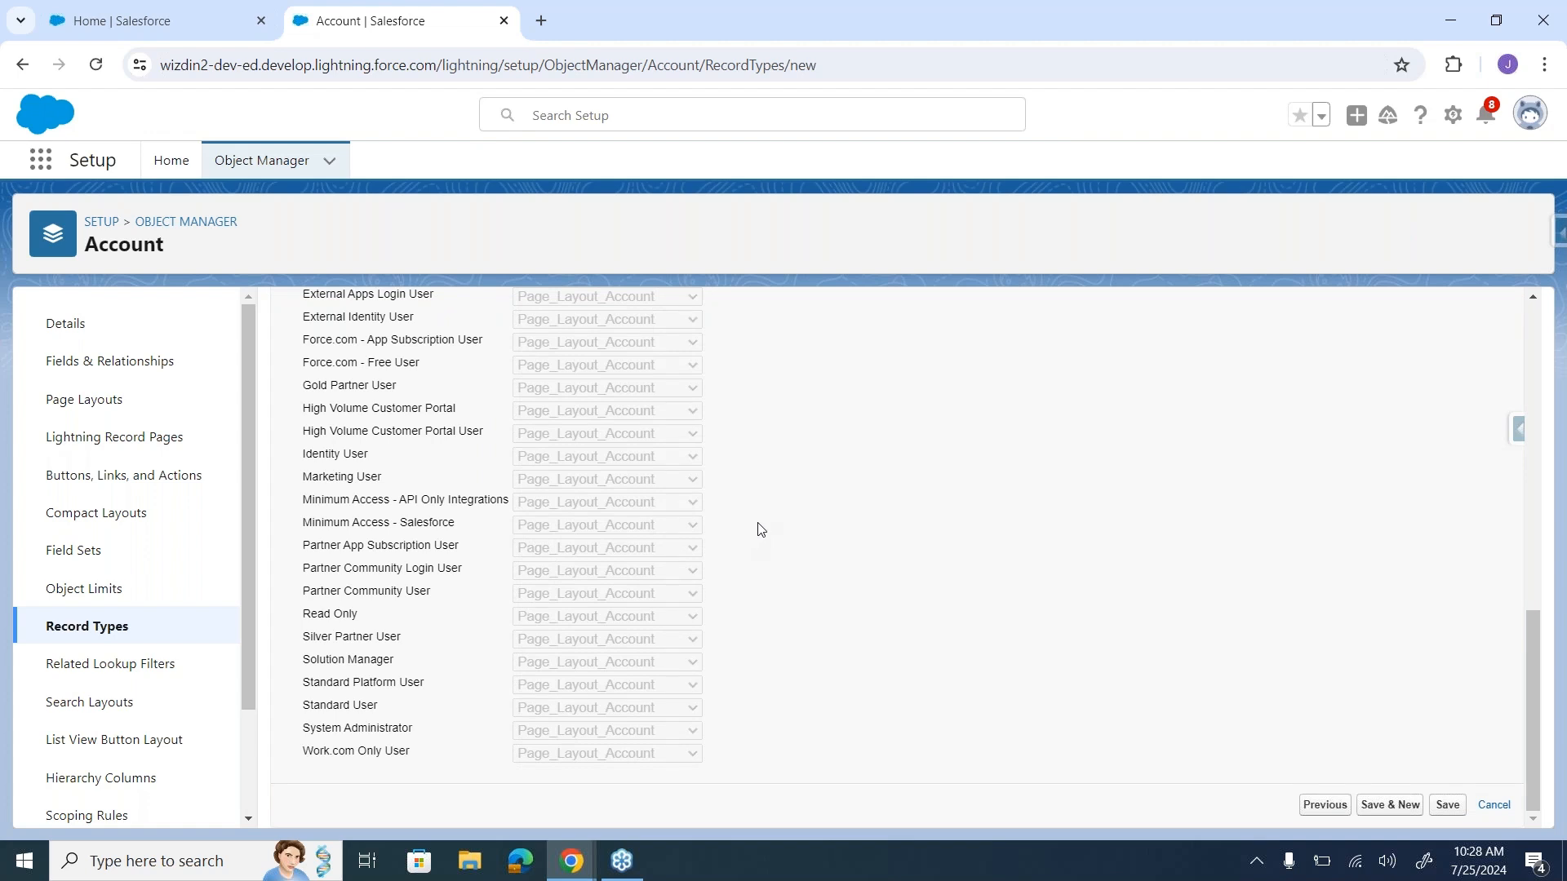
pyautogui.click(1393, 814)
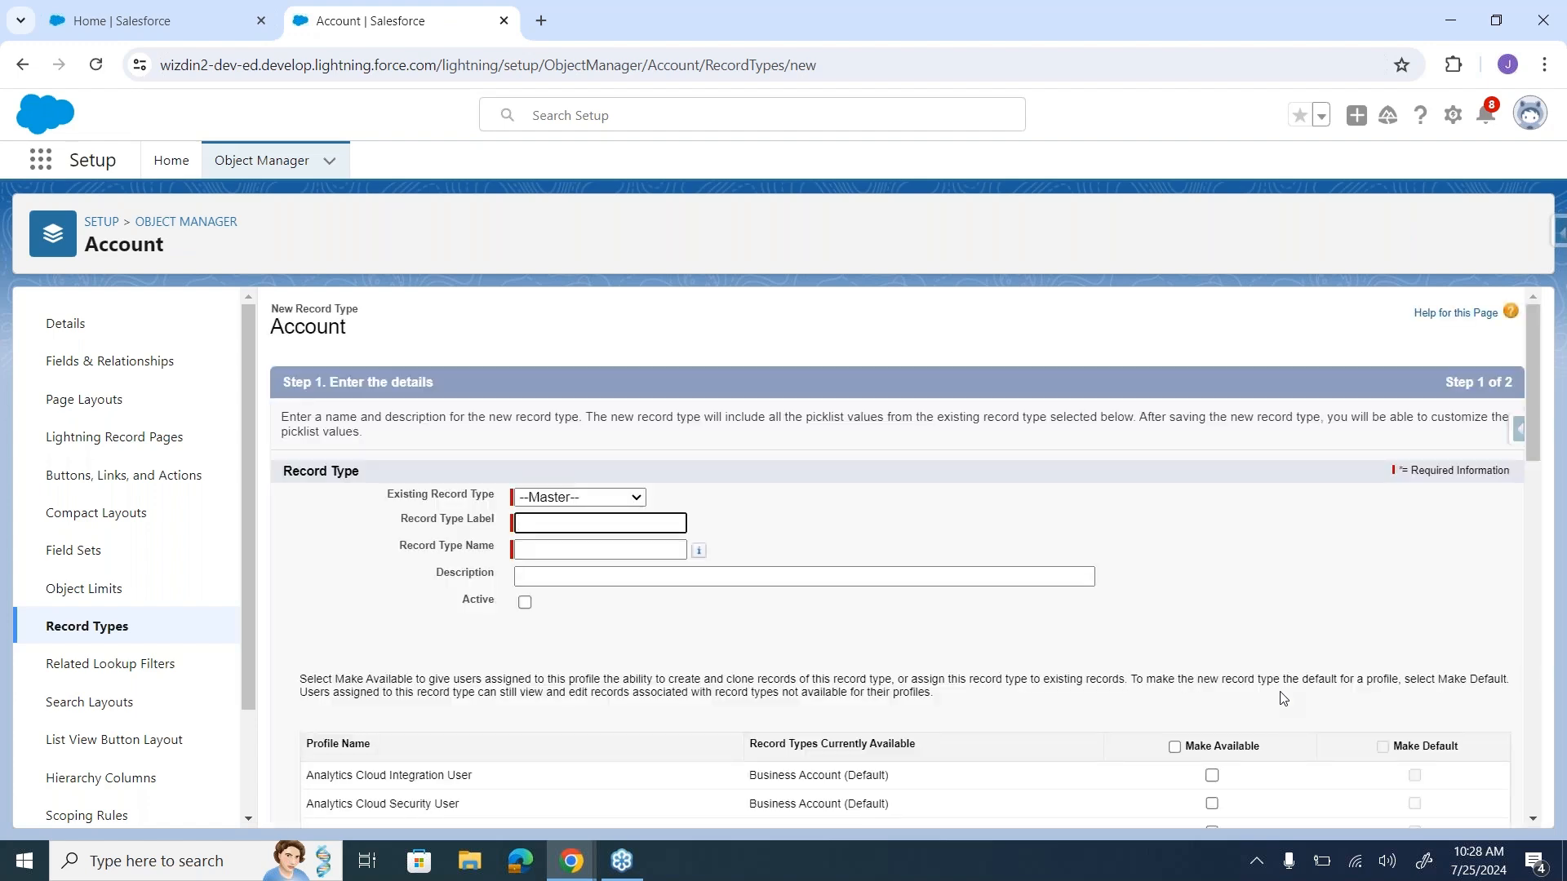
pyautogui.write('Person Acount')
pyautogui.hotkey('ctrl', 'shift', 'Left')
pyautogui.write('Account')
pyautogui.press('Tab')
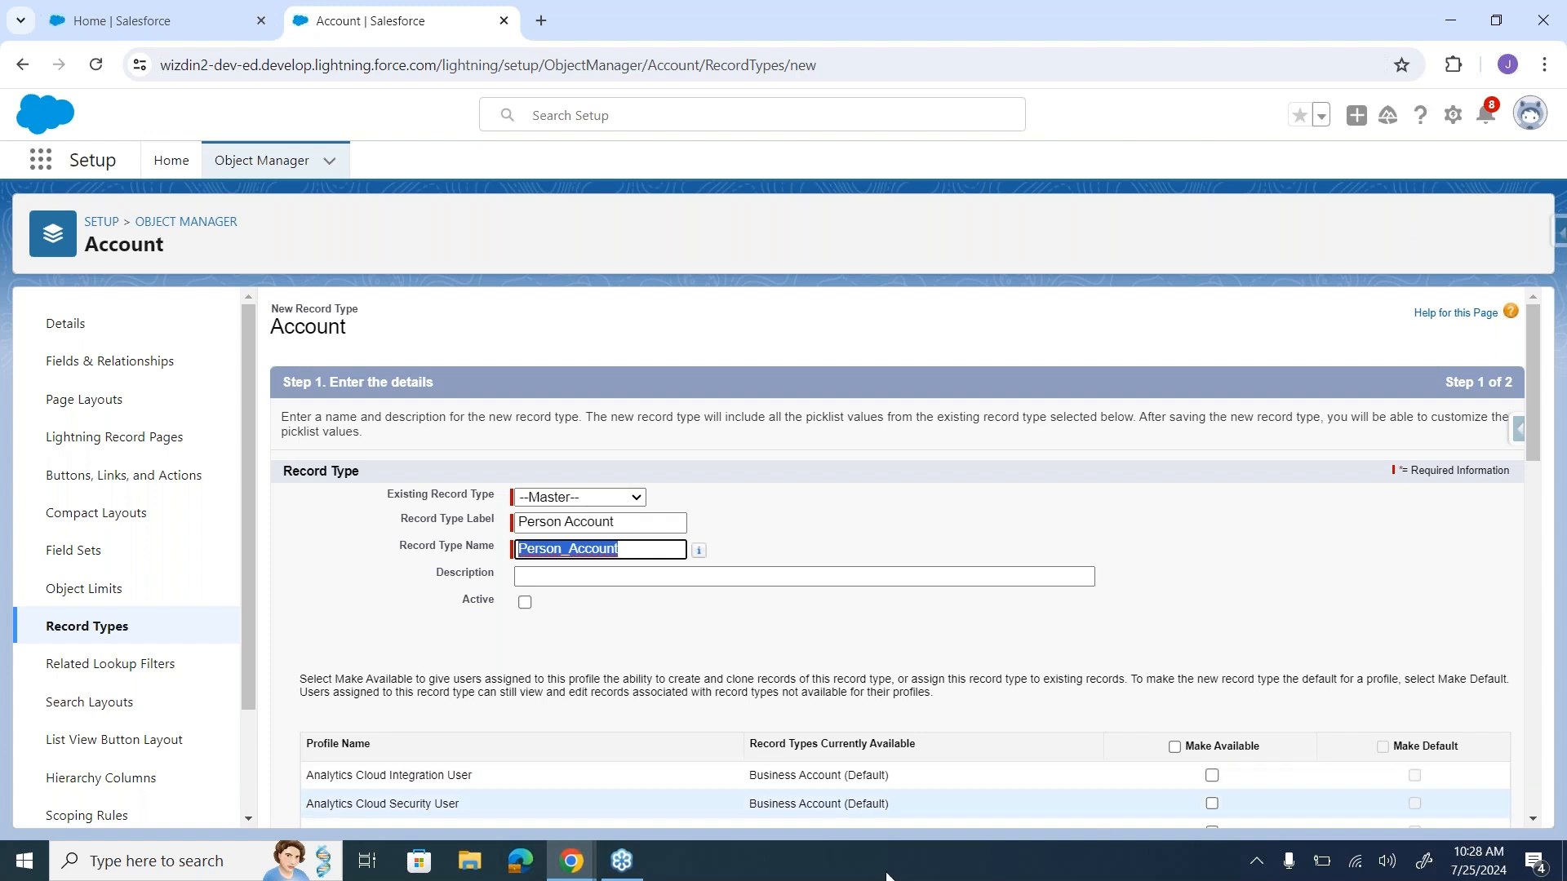
pyautogui.click(525, 604)
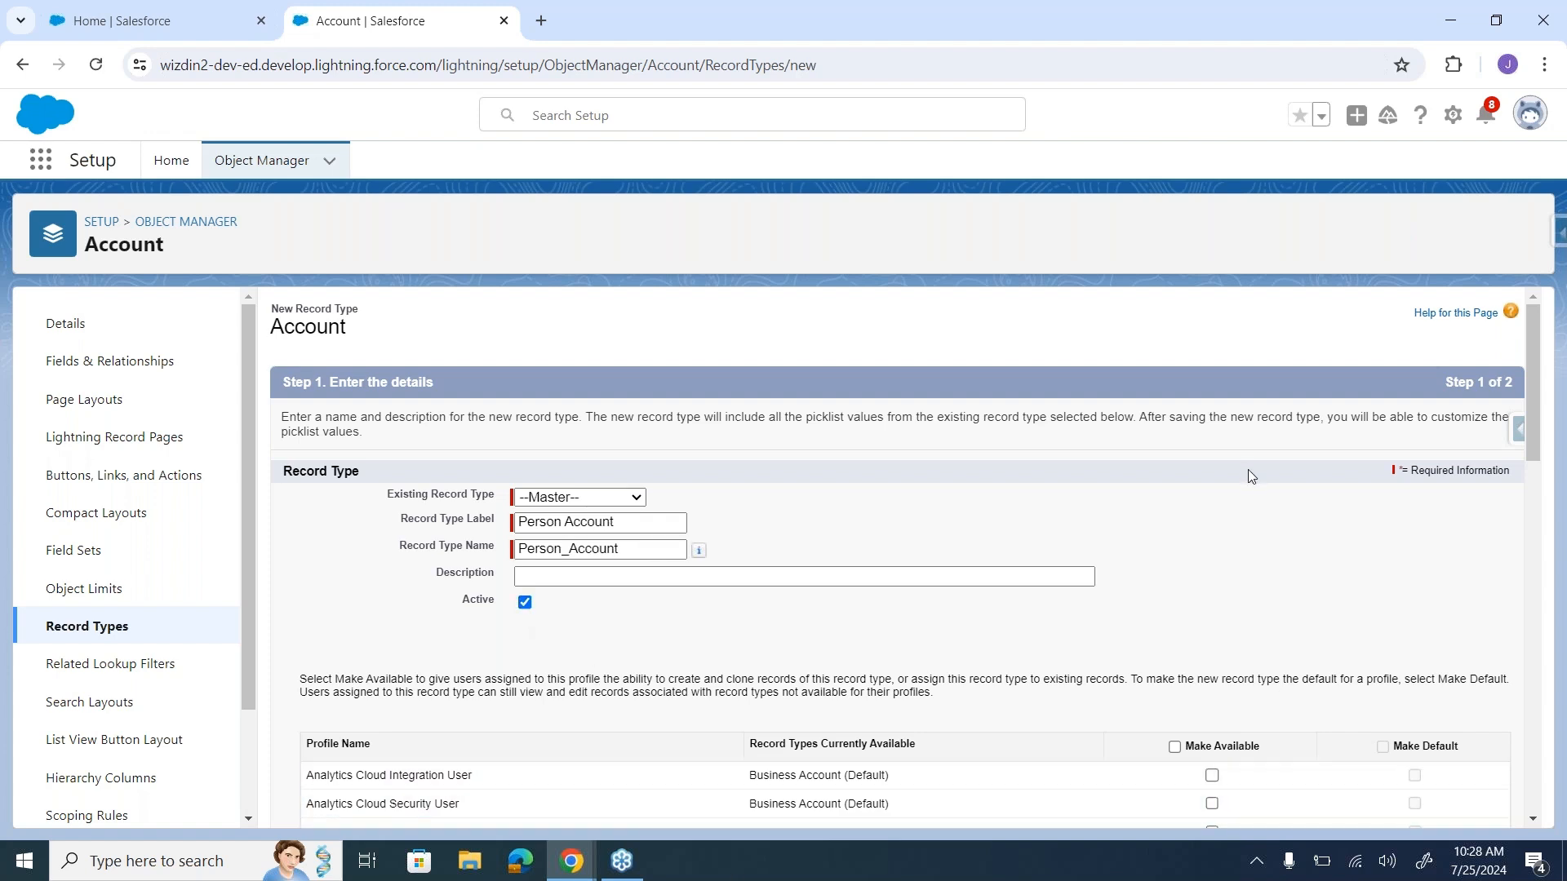
# Step: Make the Person Account record type available to all profiles and continue to the page layout assignment
pyautogui.click(1175, 747)
pyautogui.scroll(-10, 1135, 552)
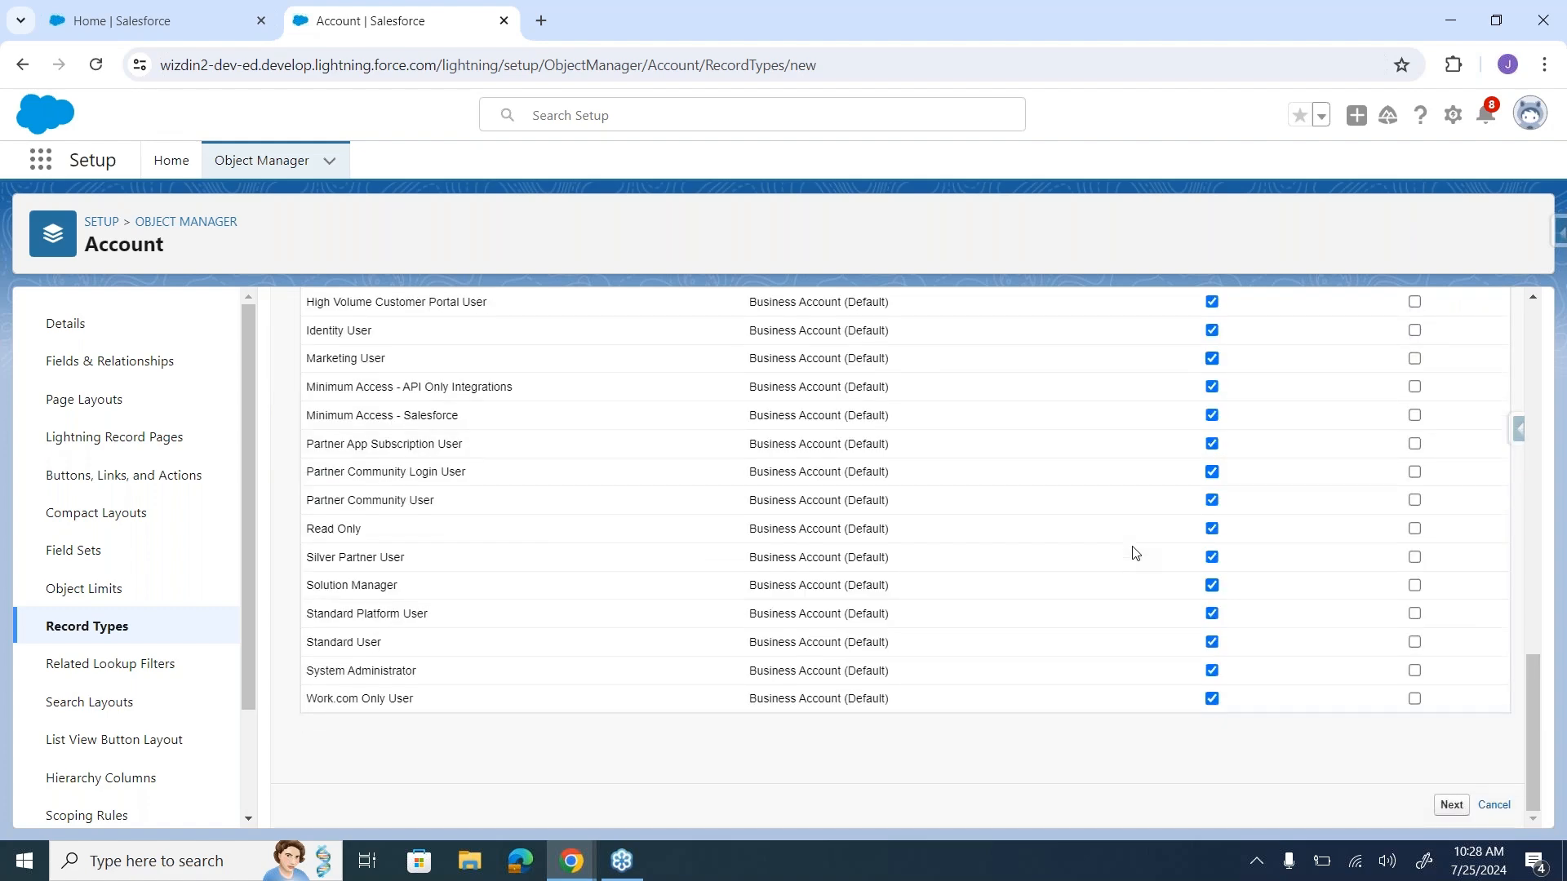
pyautogui.scroll(10, 1134, 553)
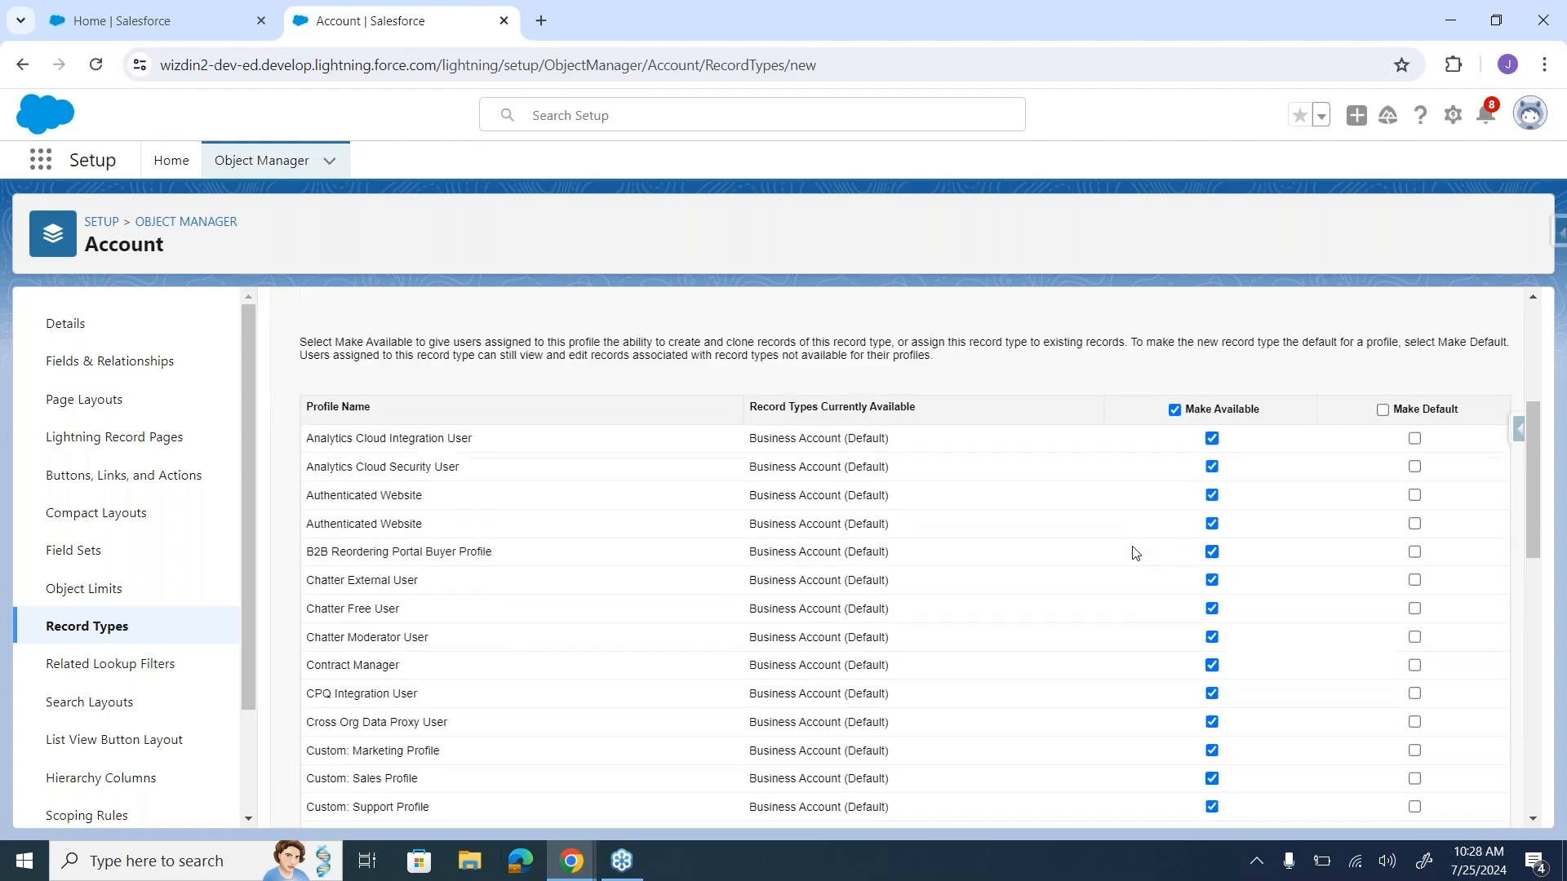
pyautogui.scroll(-2, 1134, 552)
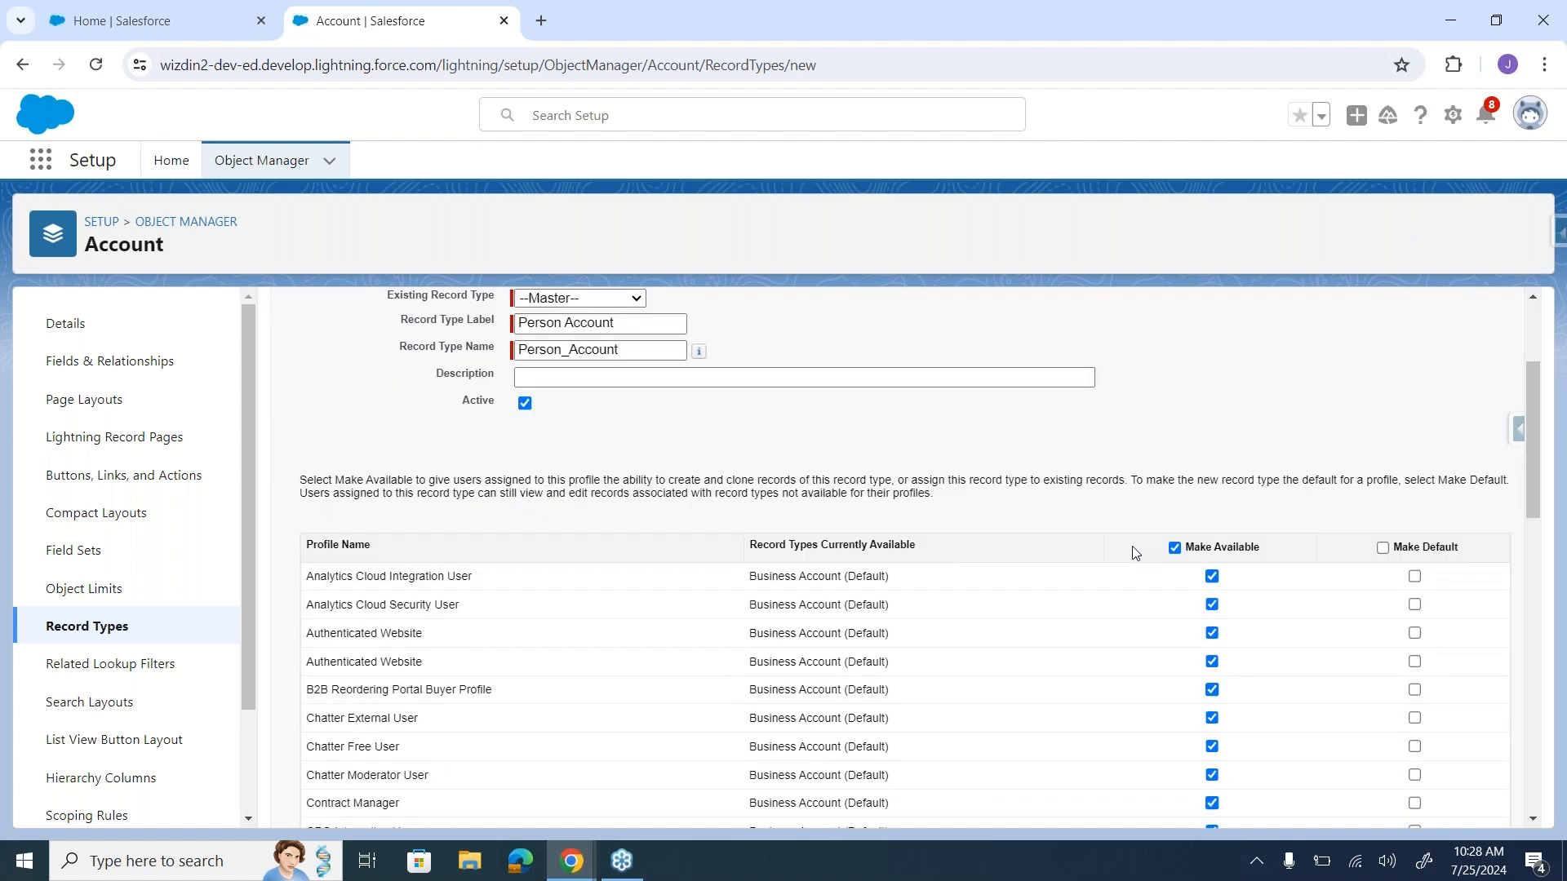
pyautogui.scroll(-12, 1134, 552)
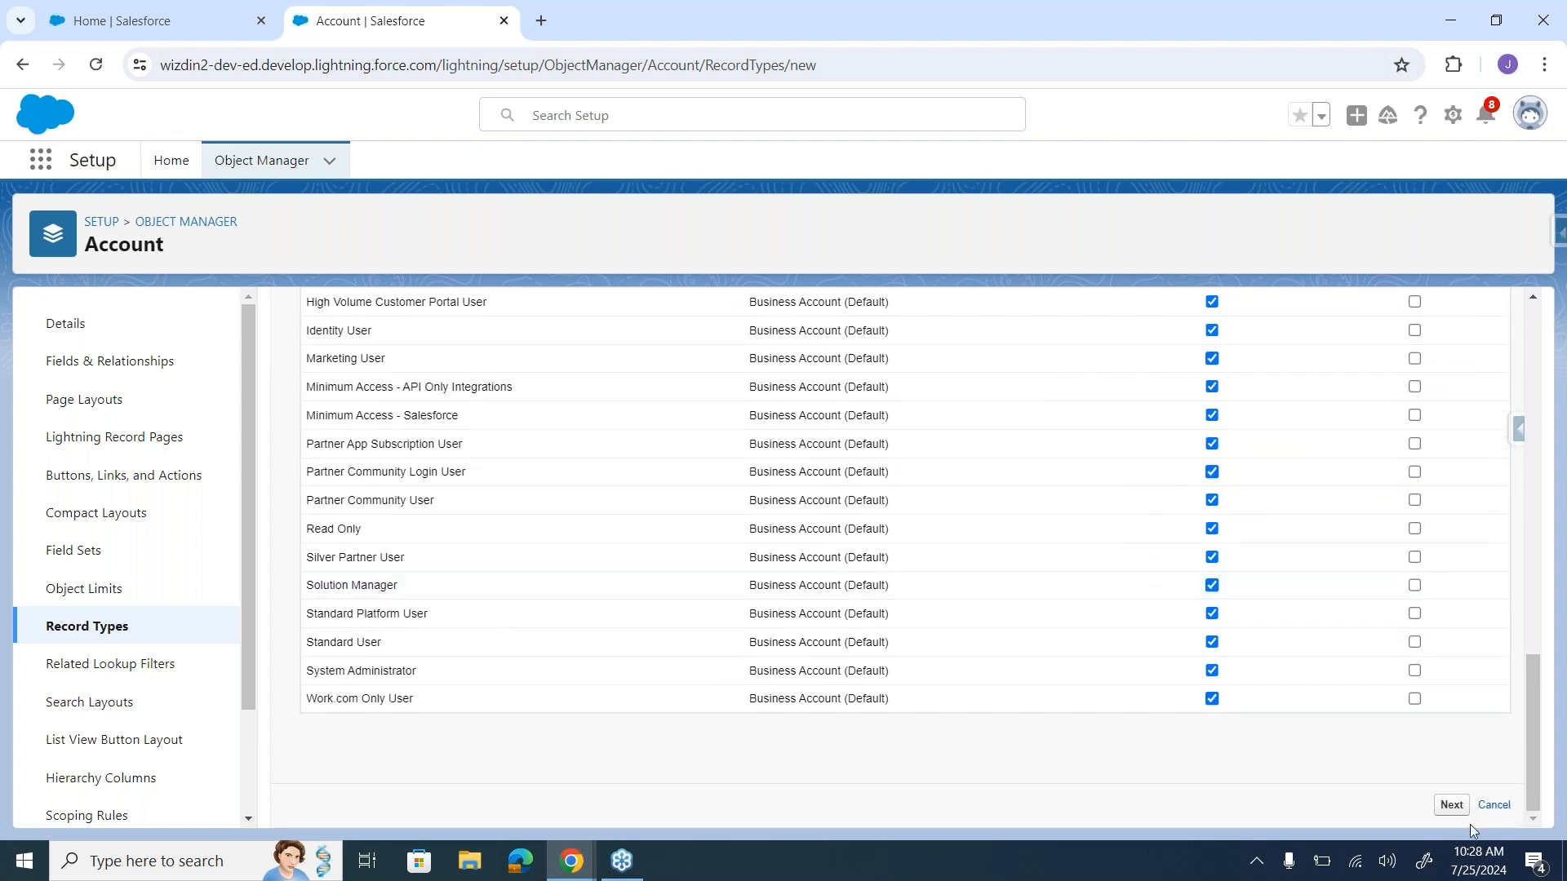
pyautogui.click(1454, 806)
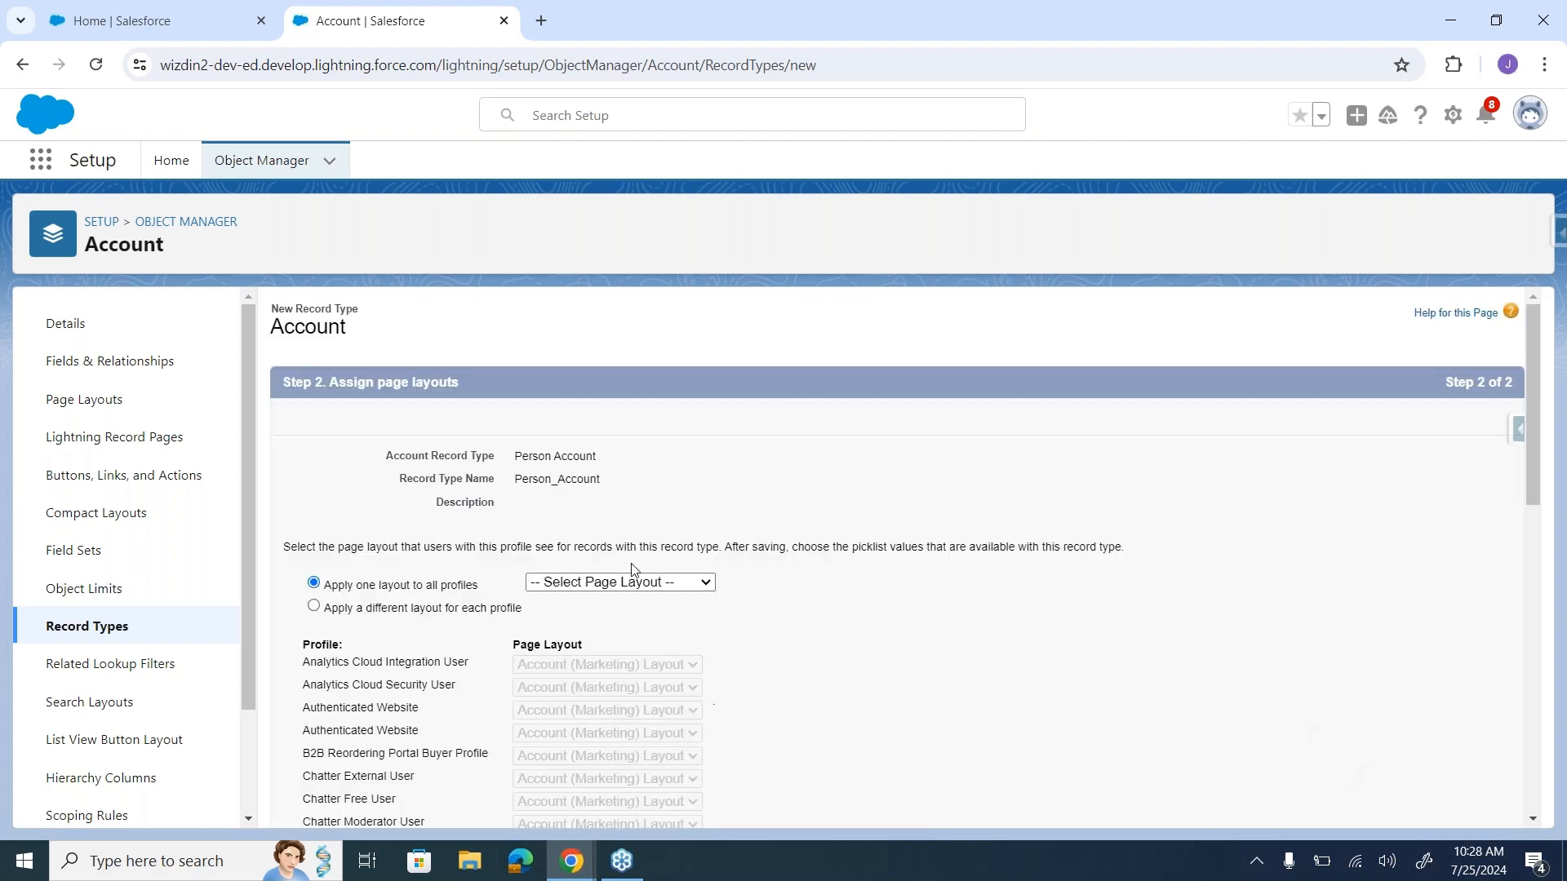
# Step: Apply Training Account Layout to all profiles and save the Person Account record type
pyautogui.click(635, 581)
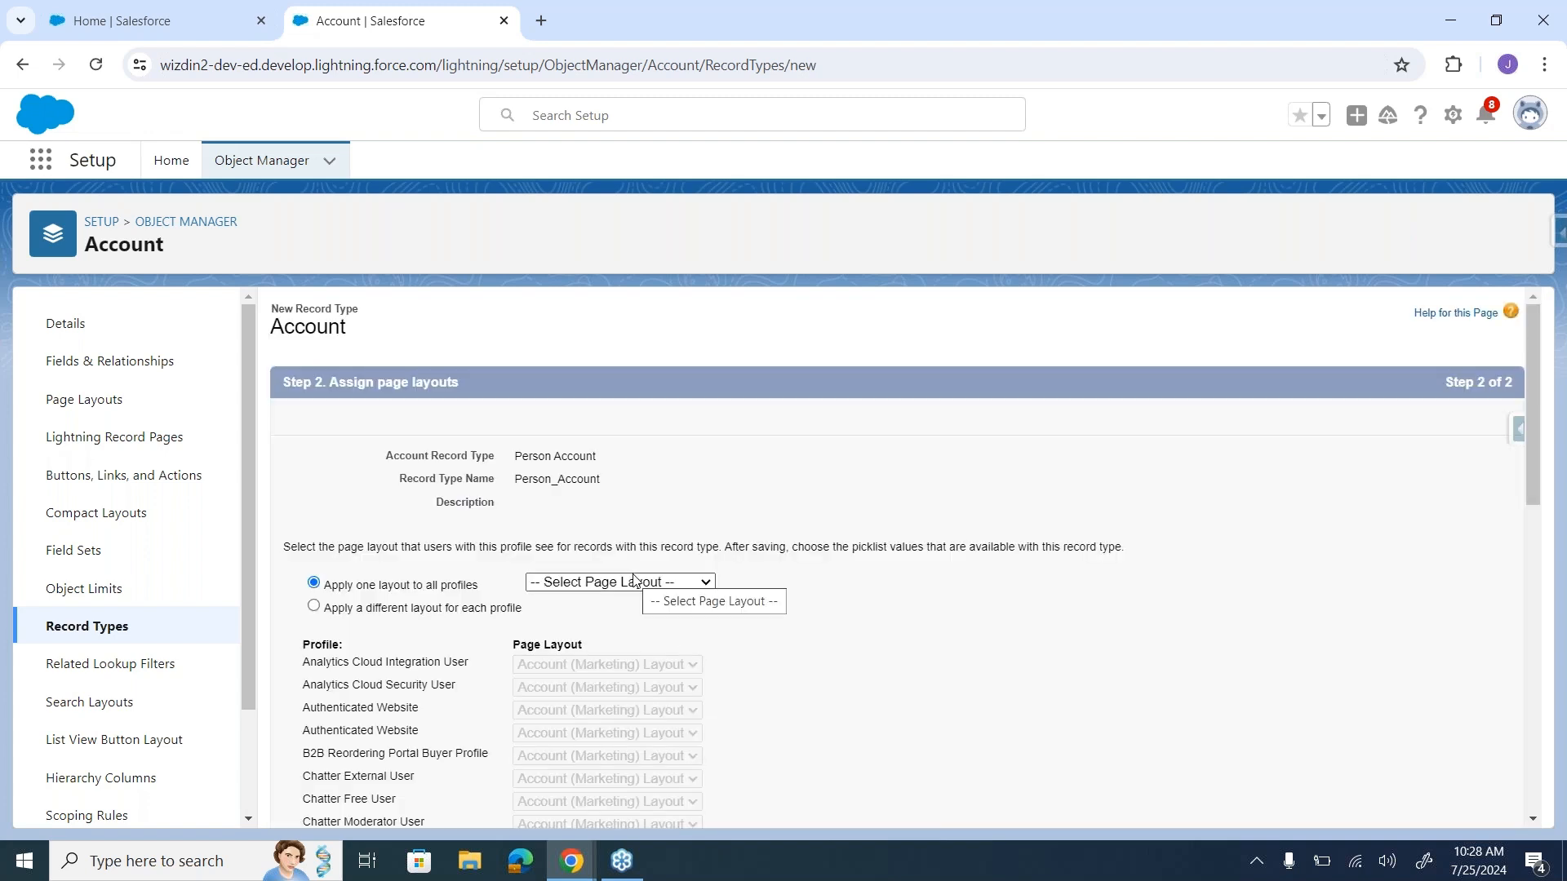
pyautogui.click(635, 581)
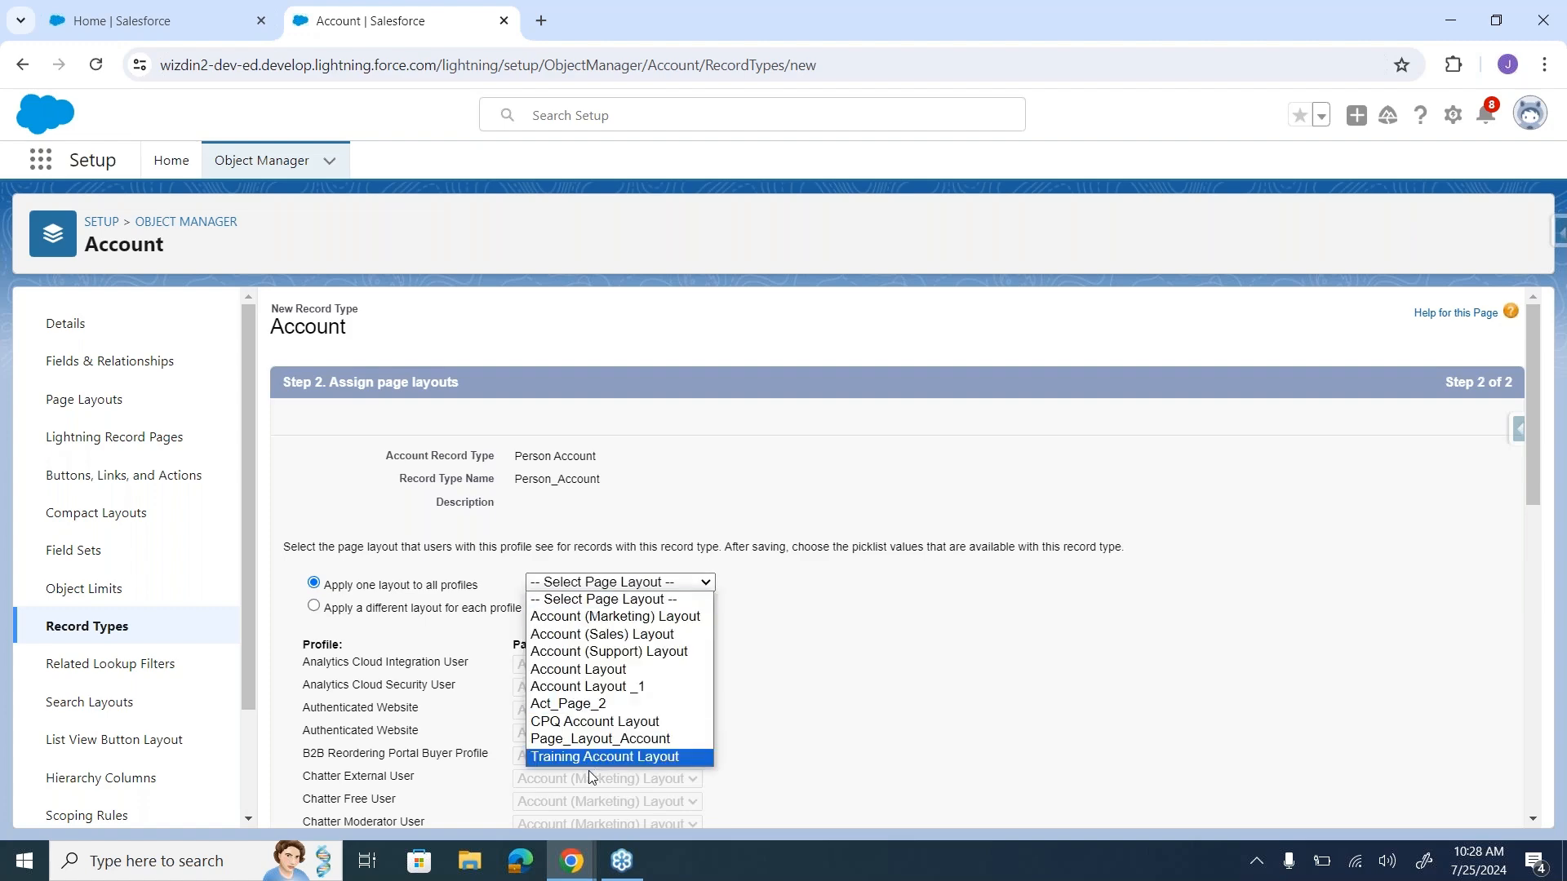
pyautogui.click(591, 758)
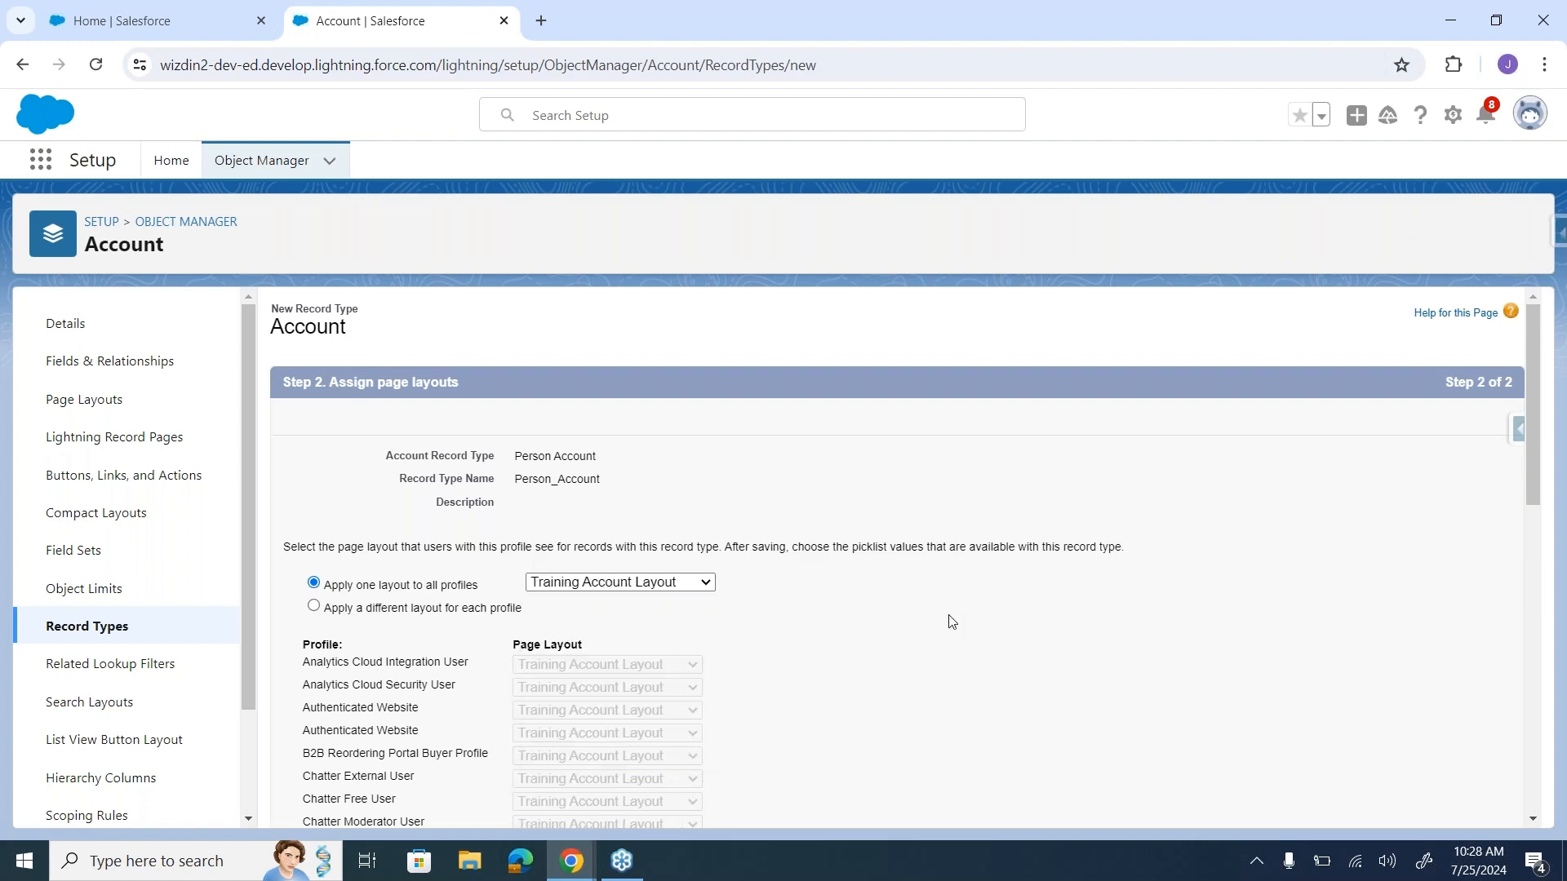
pyautogui.scroll(-8, 949, 621)
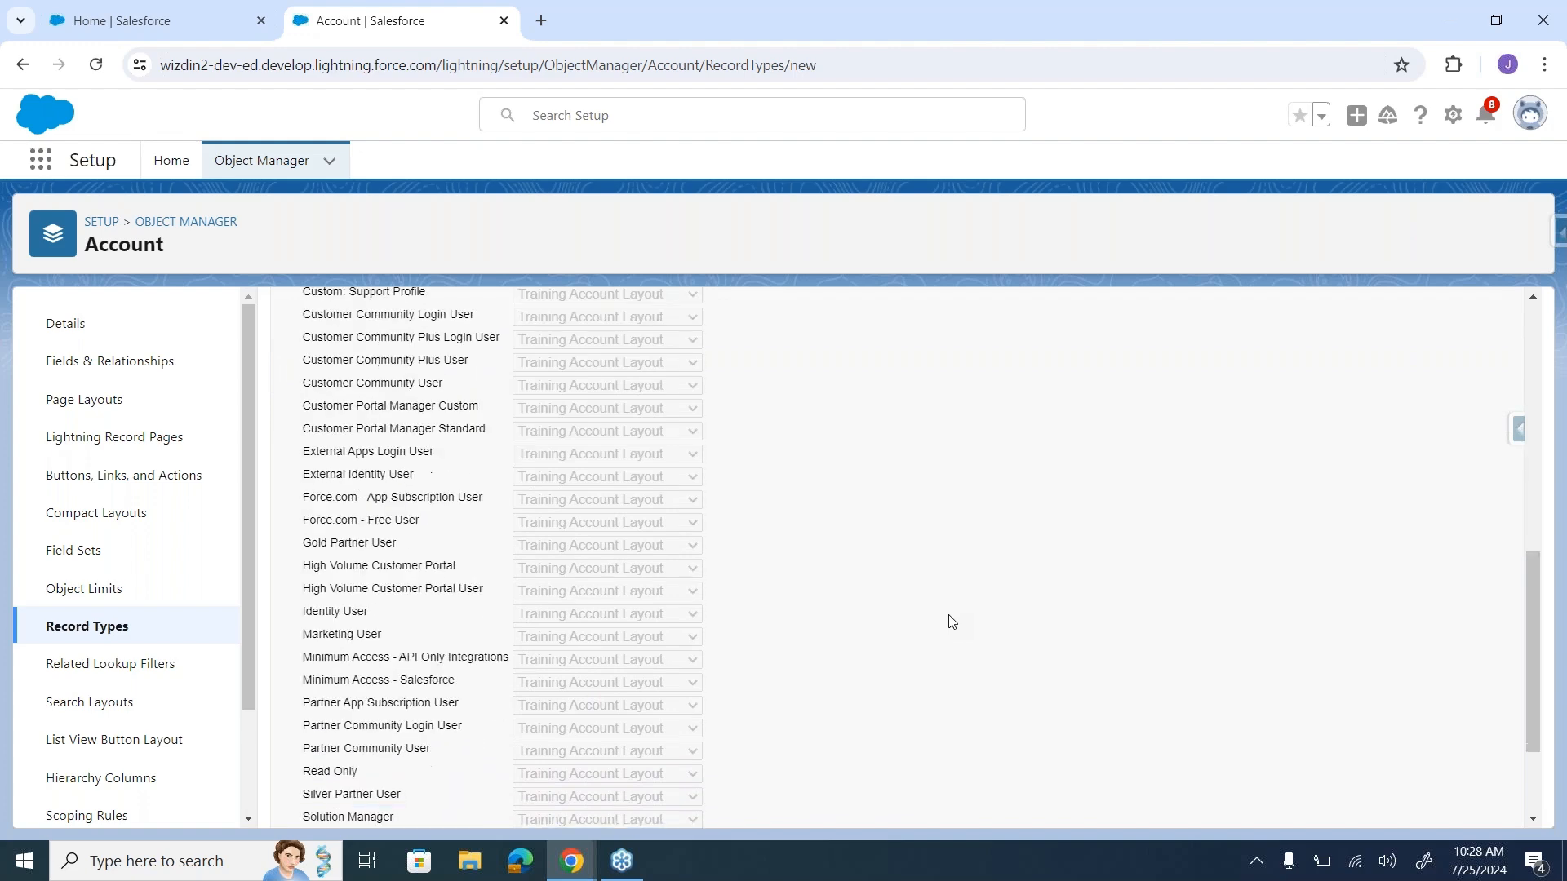
pyautogui.scroll(10, 949, 622)
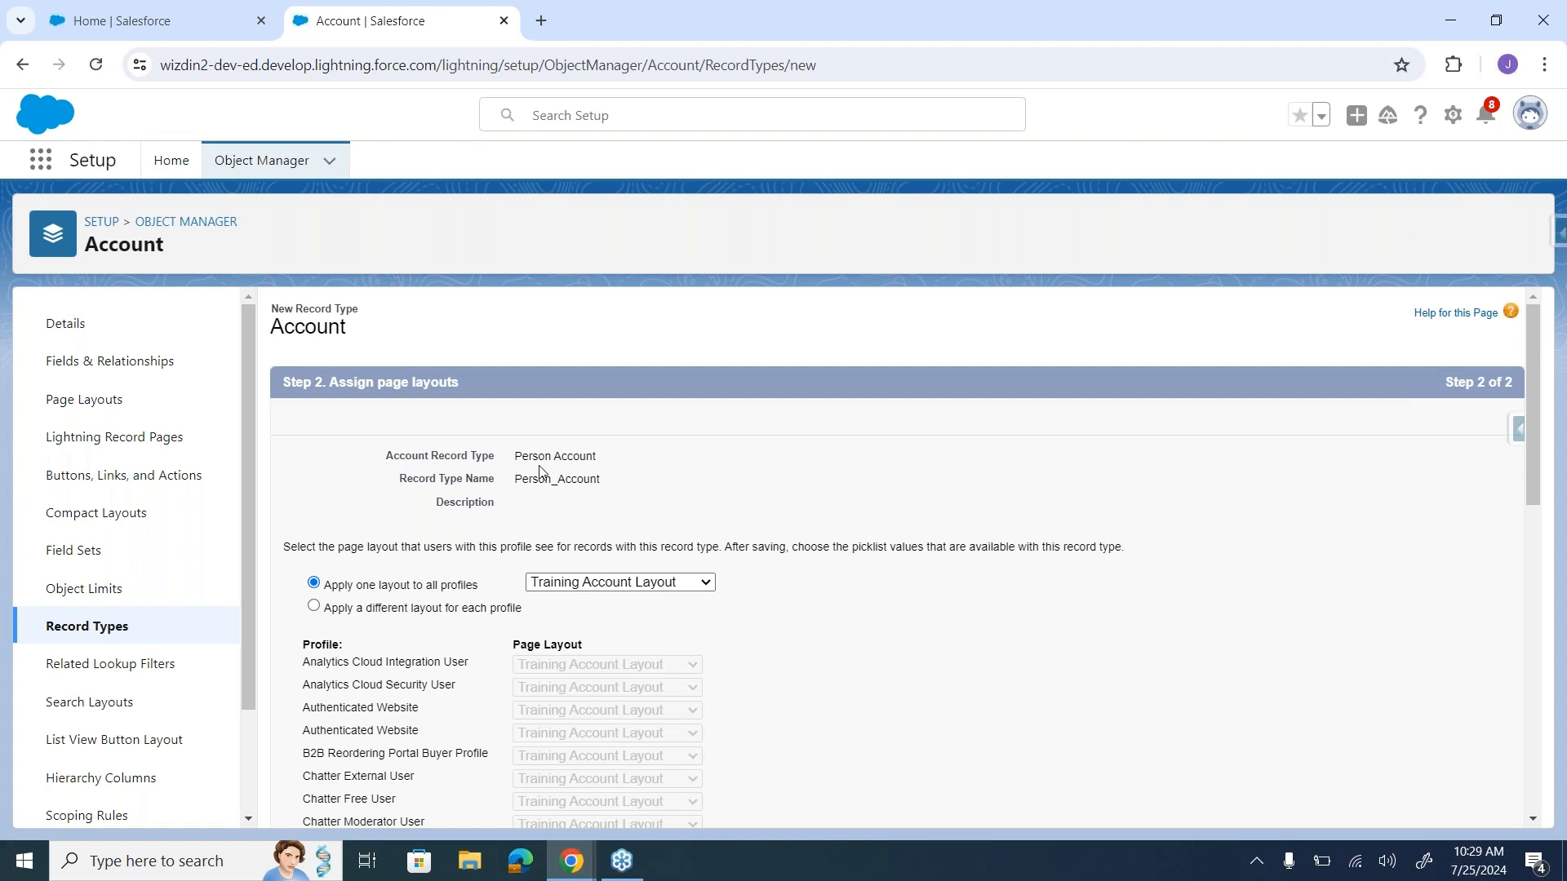
pyautogui.scroll(-10, 972, 496)
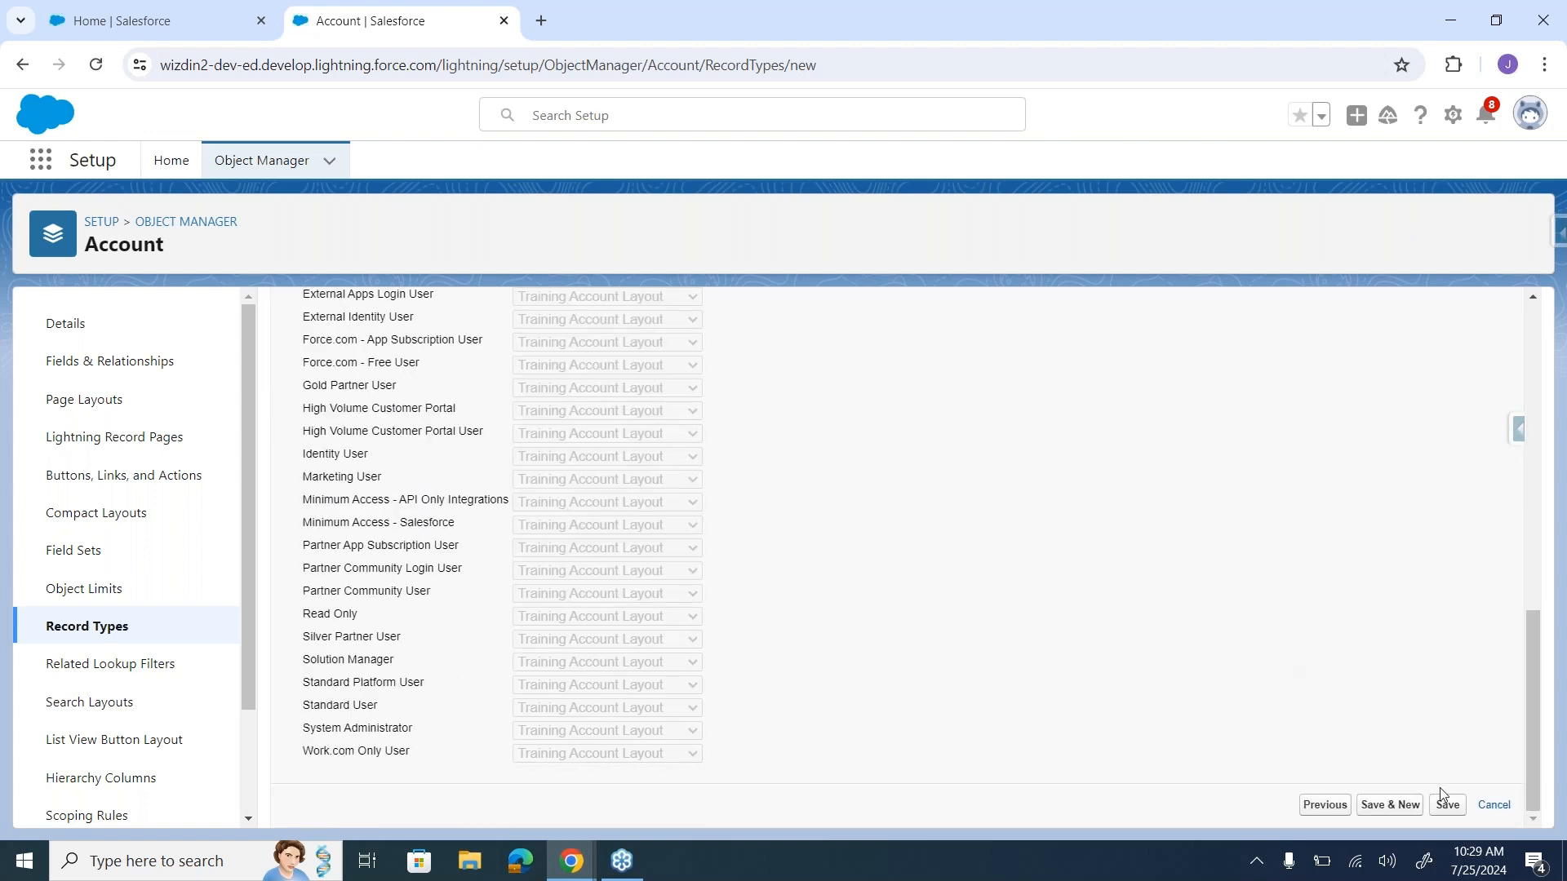
pyautogui.click(1444, 805)
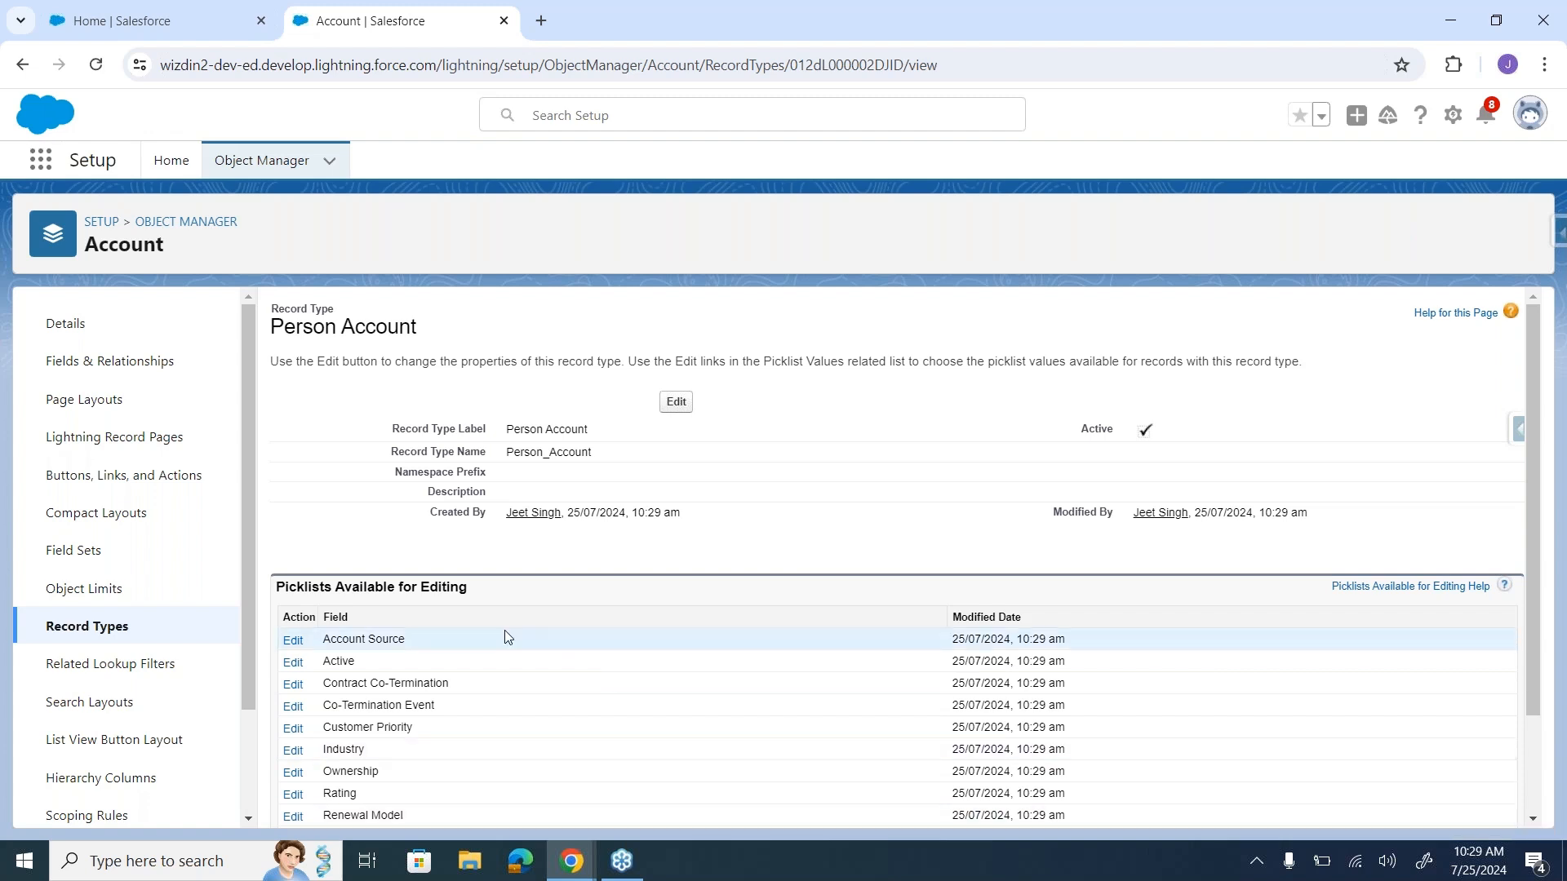
# Step: Return to the Account object's record types list and open the Business Account record type
pyautogui.click(40, 632)
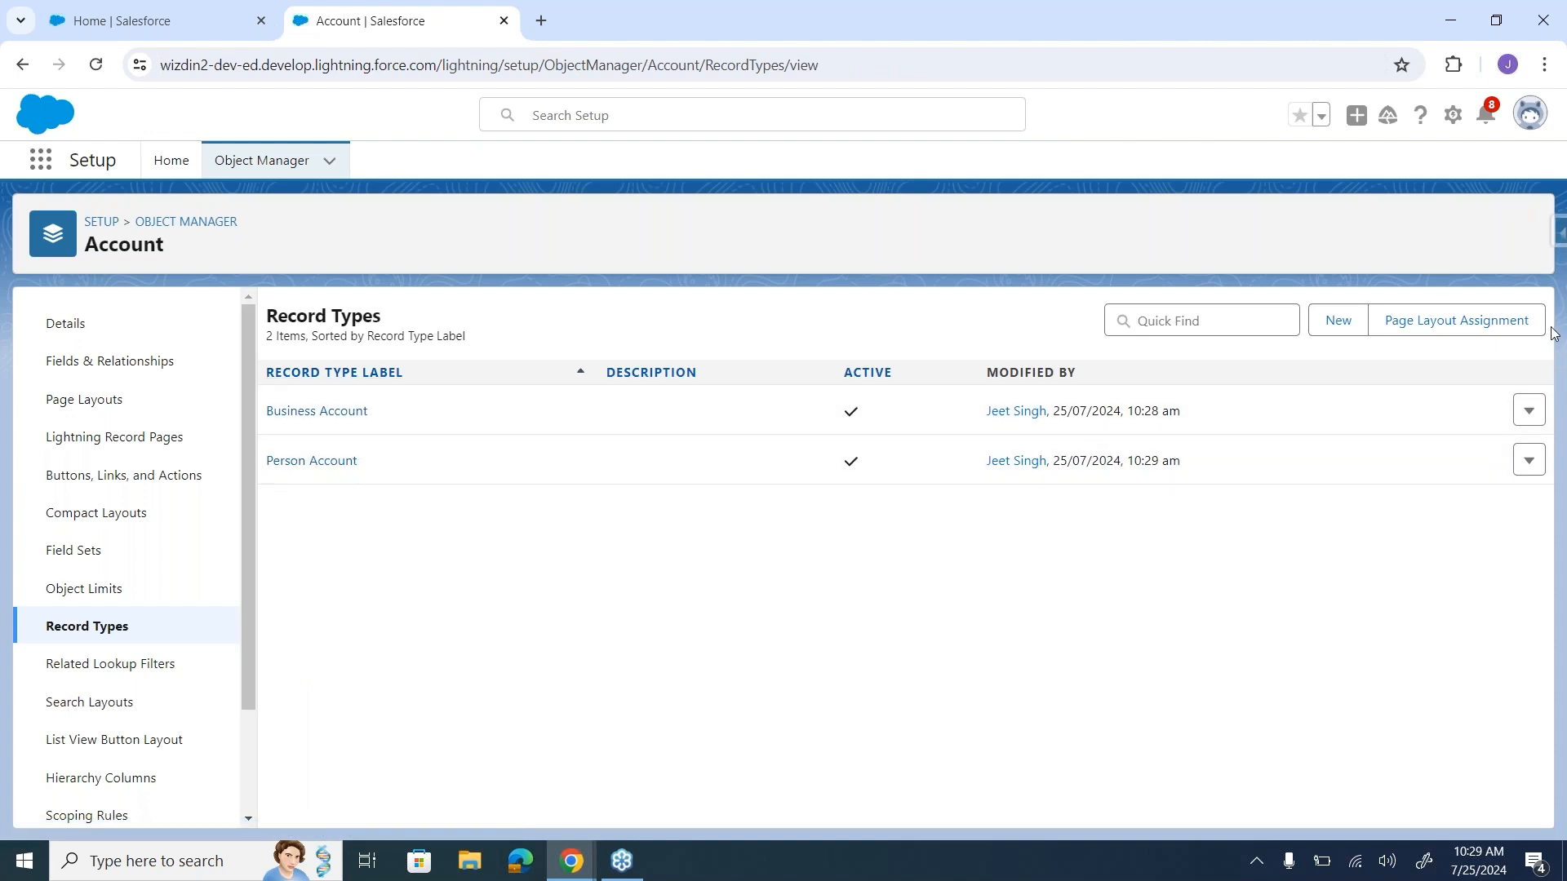
pyautogui.click(1565, 483)
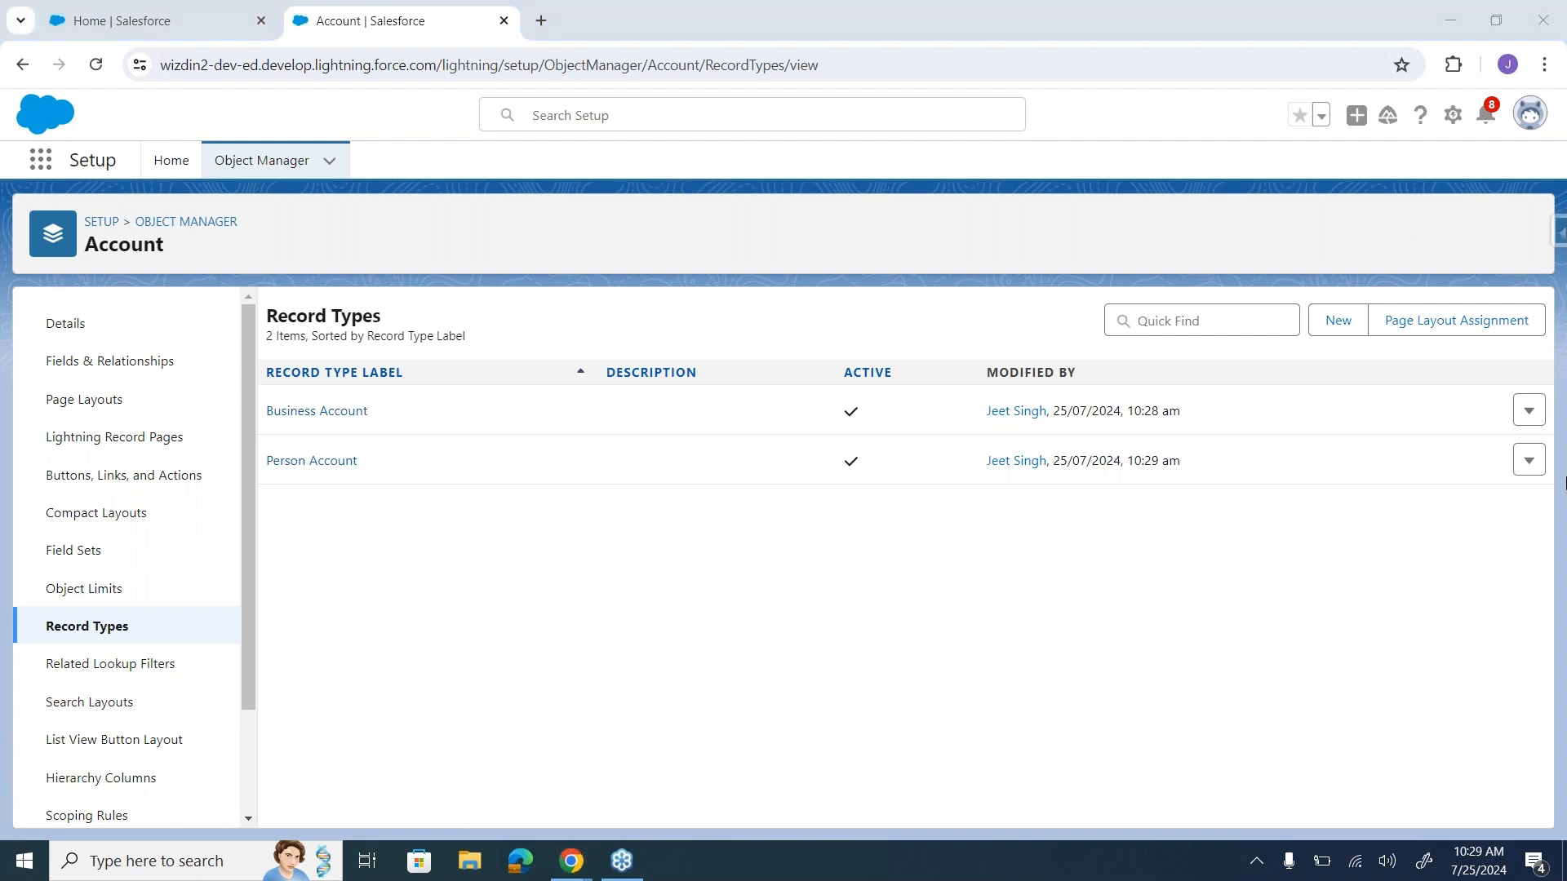
pyautogui.click(297, 413)
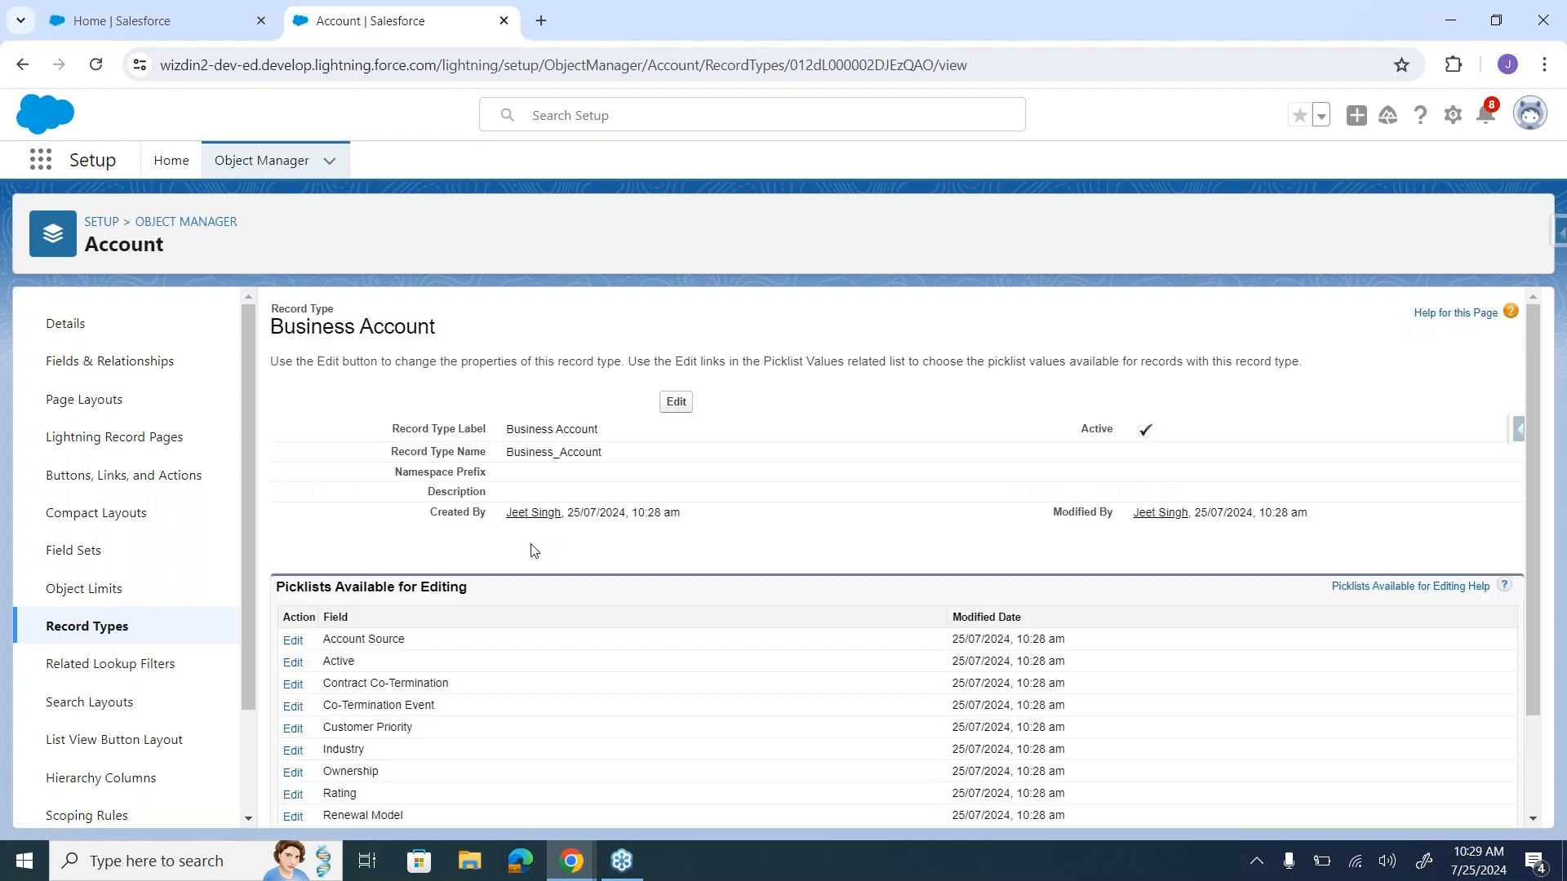
# Step: Examine the Business Account record type's details and its picklists available for editing
pyautogui.scroll(-2, 531, 551)
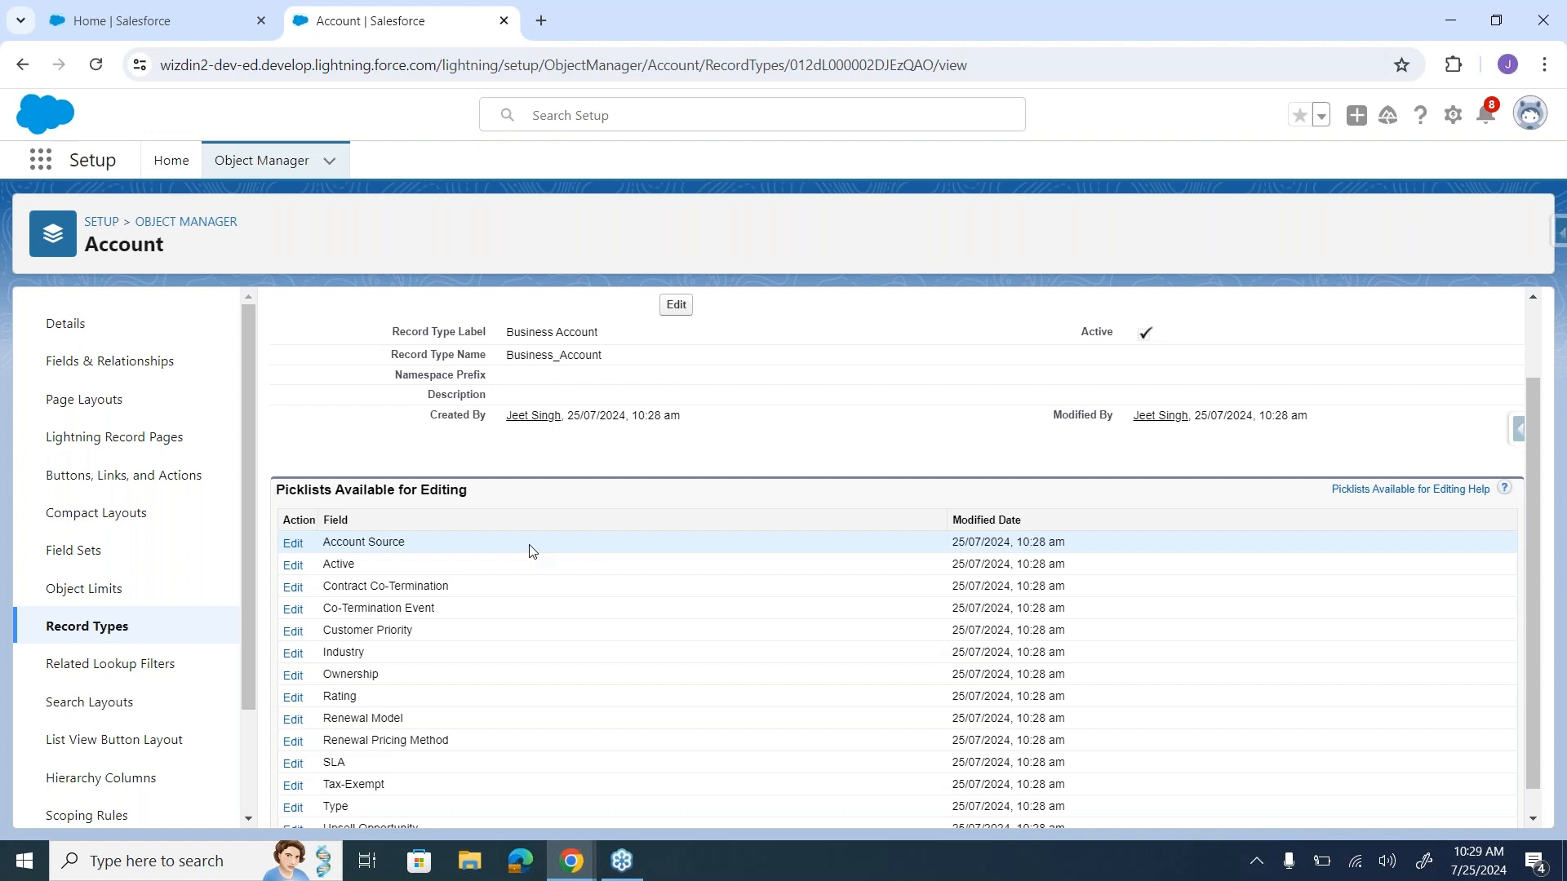
pyautogui.scroll(1, 520, 427)
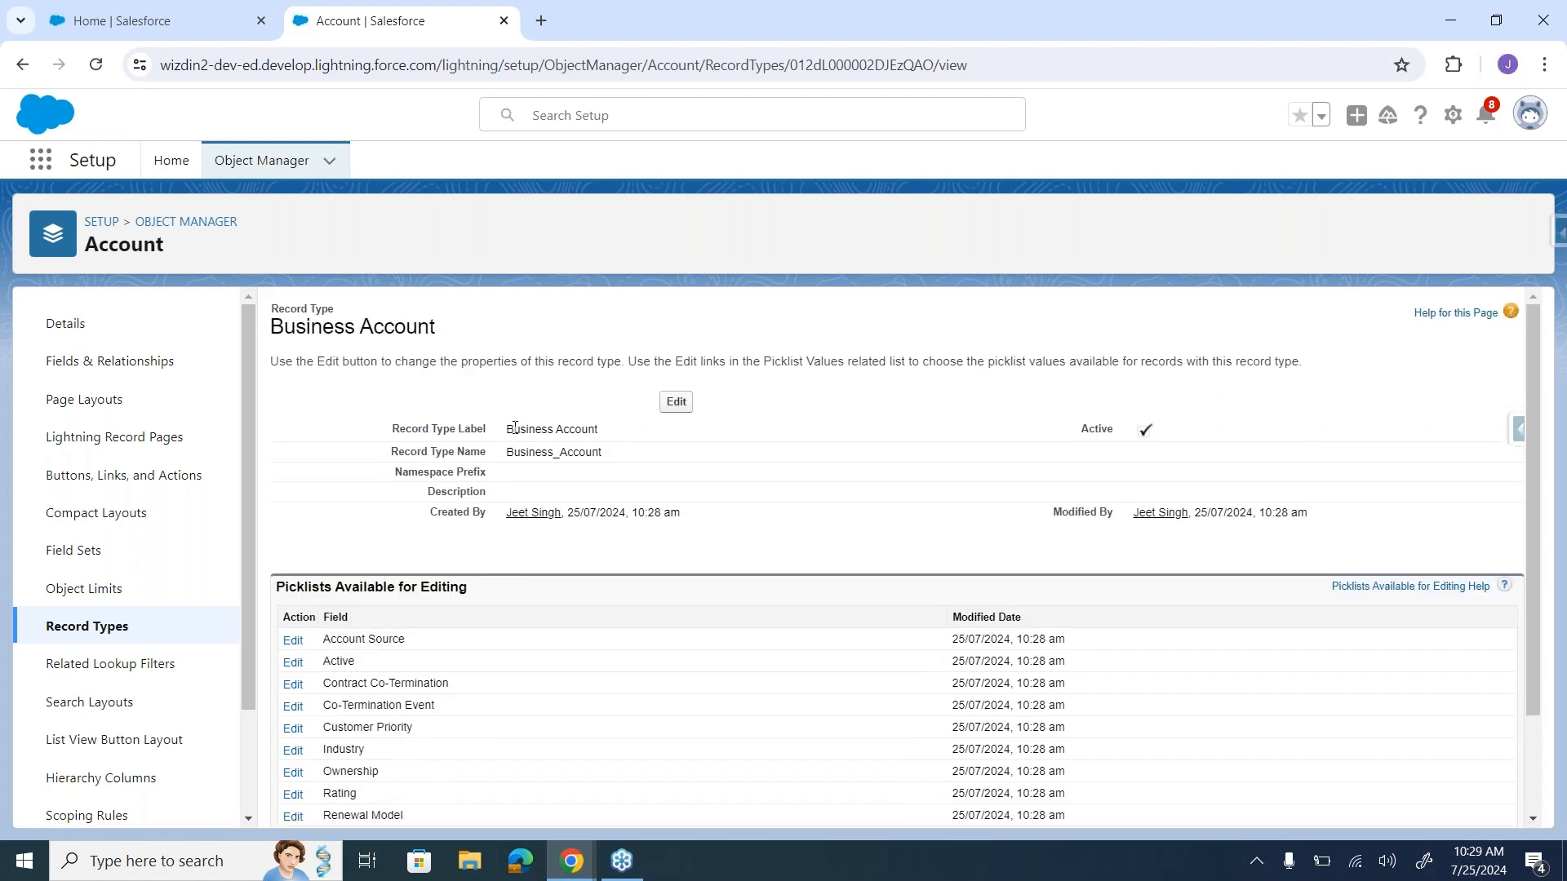
pyautogui.moveTo(515, 428); pyautogui.dragTo(604, 439)
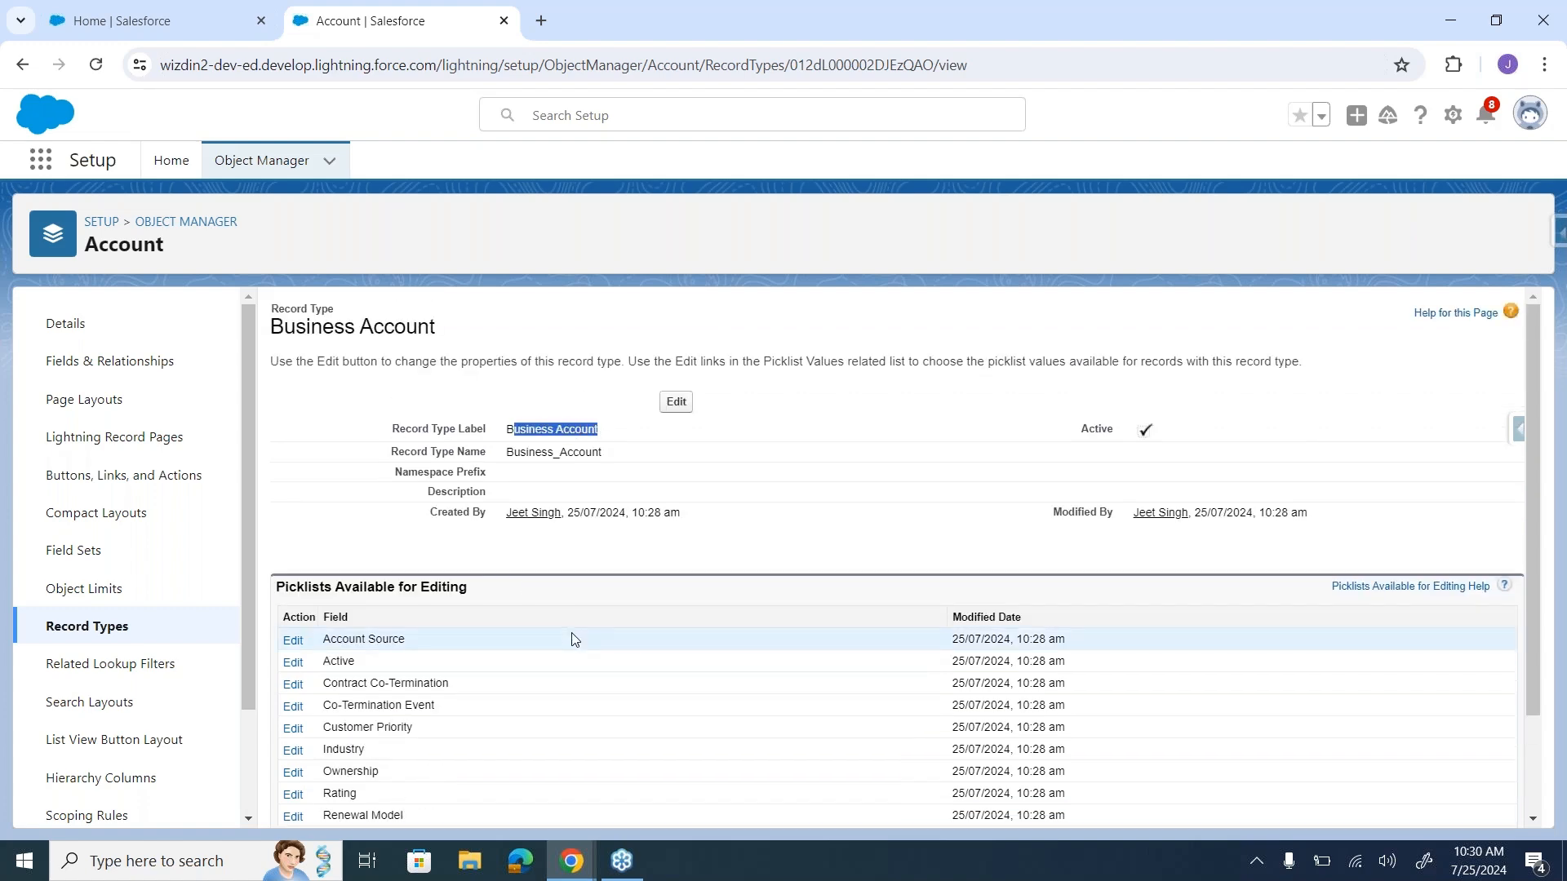
pyautogui.scroll(-2, 571, 640)
pyautogui.scroll(2, 571, 640)
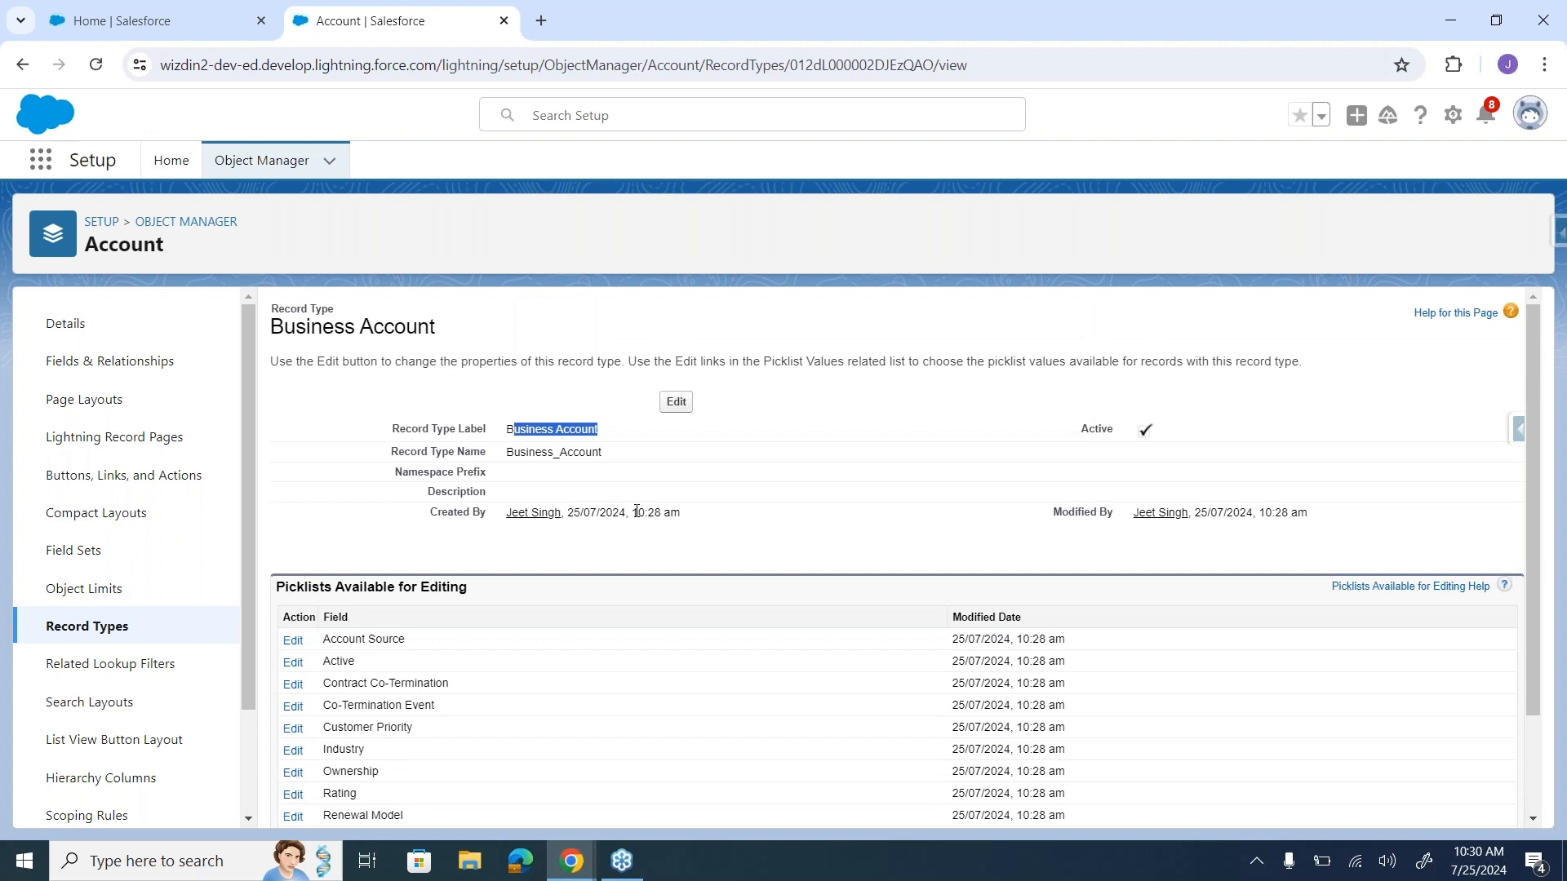
pyautogui.scroll(-2, 625, 600)
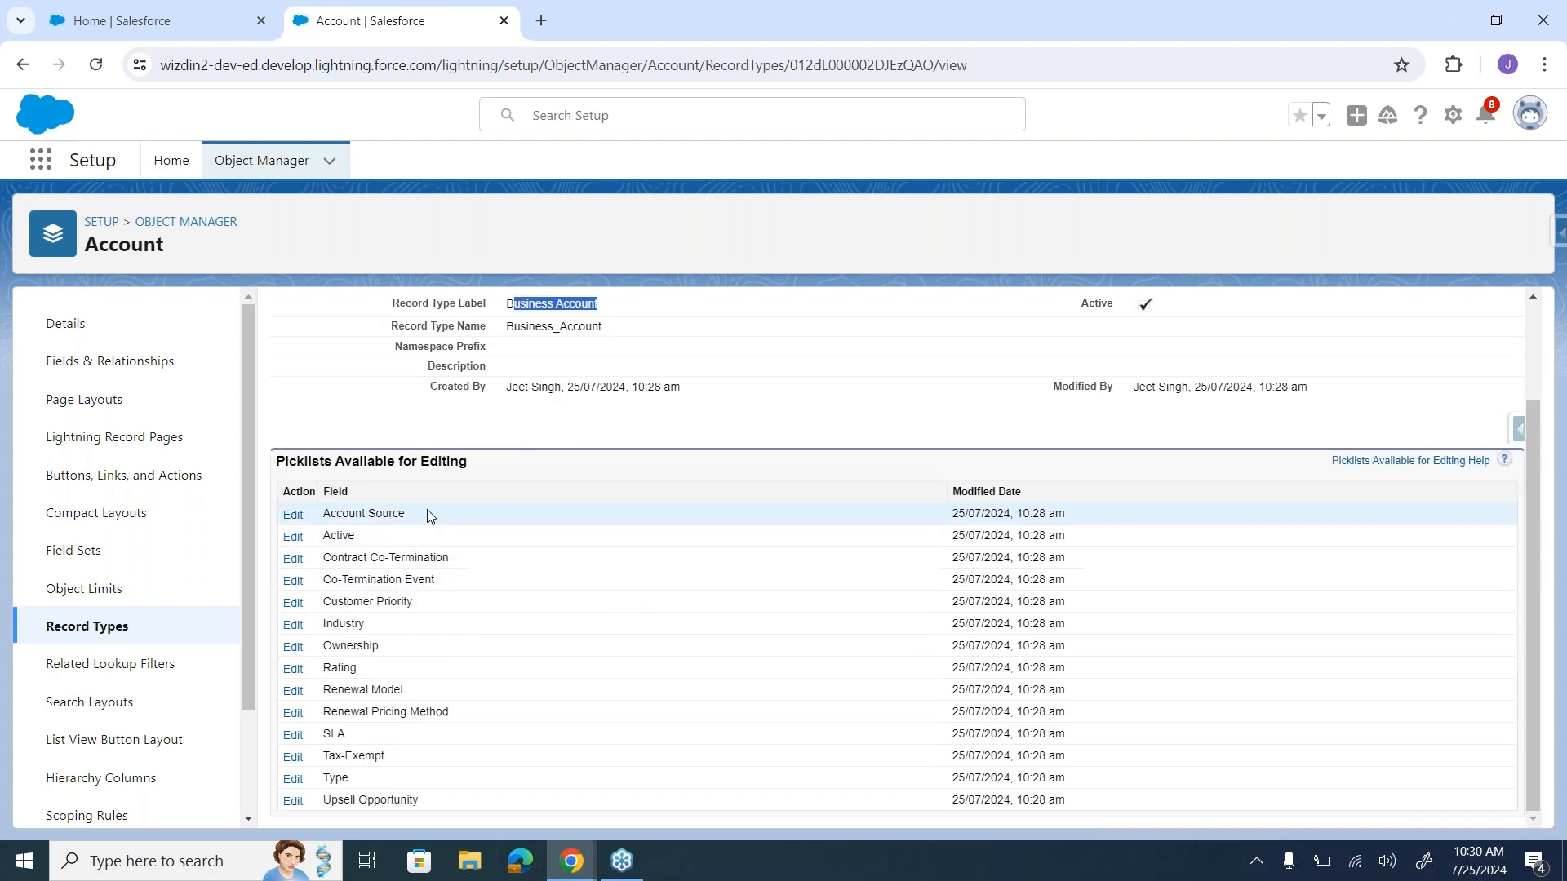
pyautogui.moveTo(280, 460); pyautogui.dragTo(489, 464)
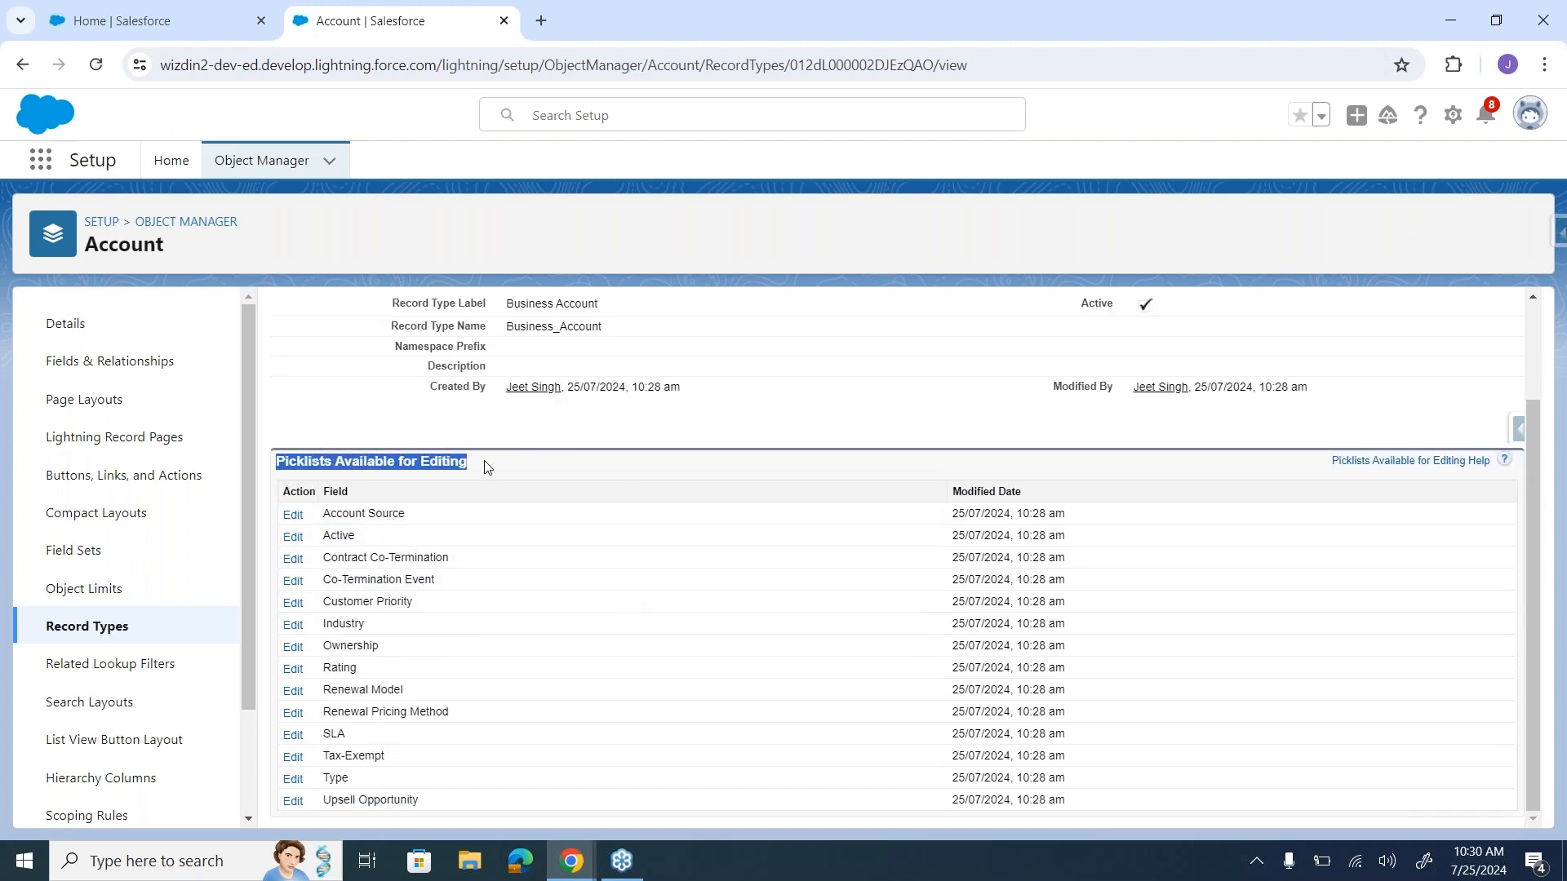
pyautogui.scroll(2, 513, 617)
pyautogui.click(526, 602)
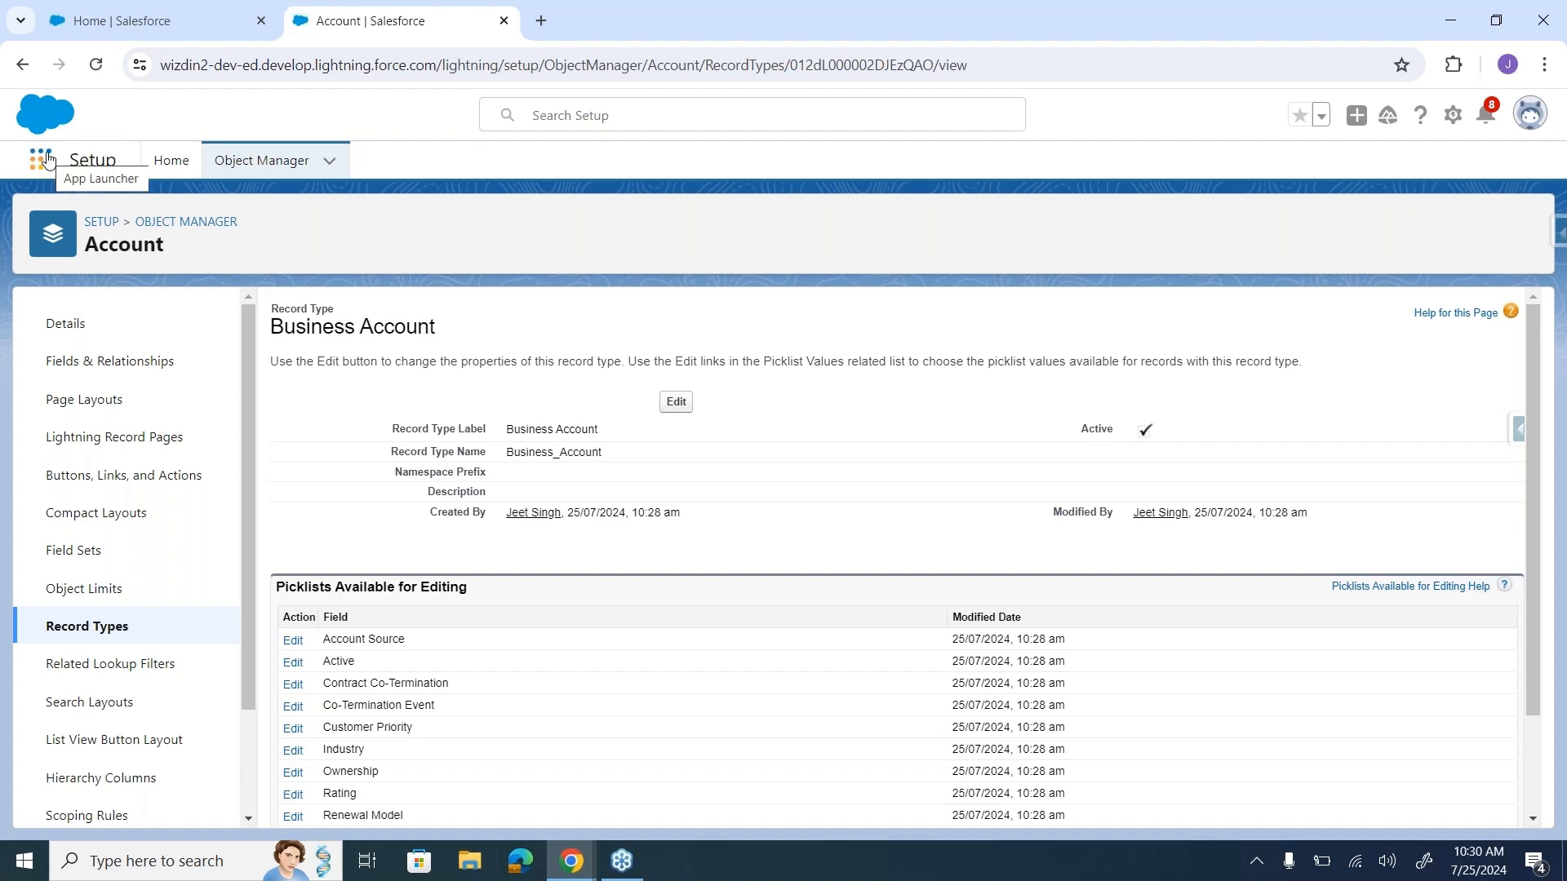
# Step: Switch to the Setup Home browser tab, find the Sales app and open its Accounts list
pyautogui.click(151, 11)
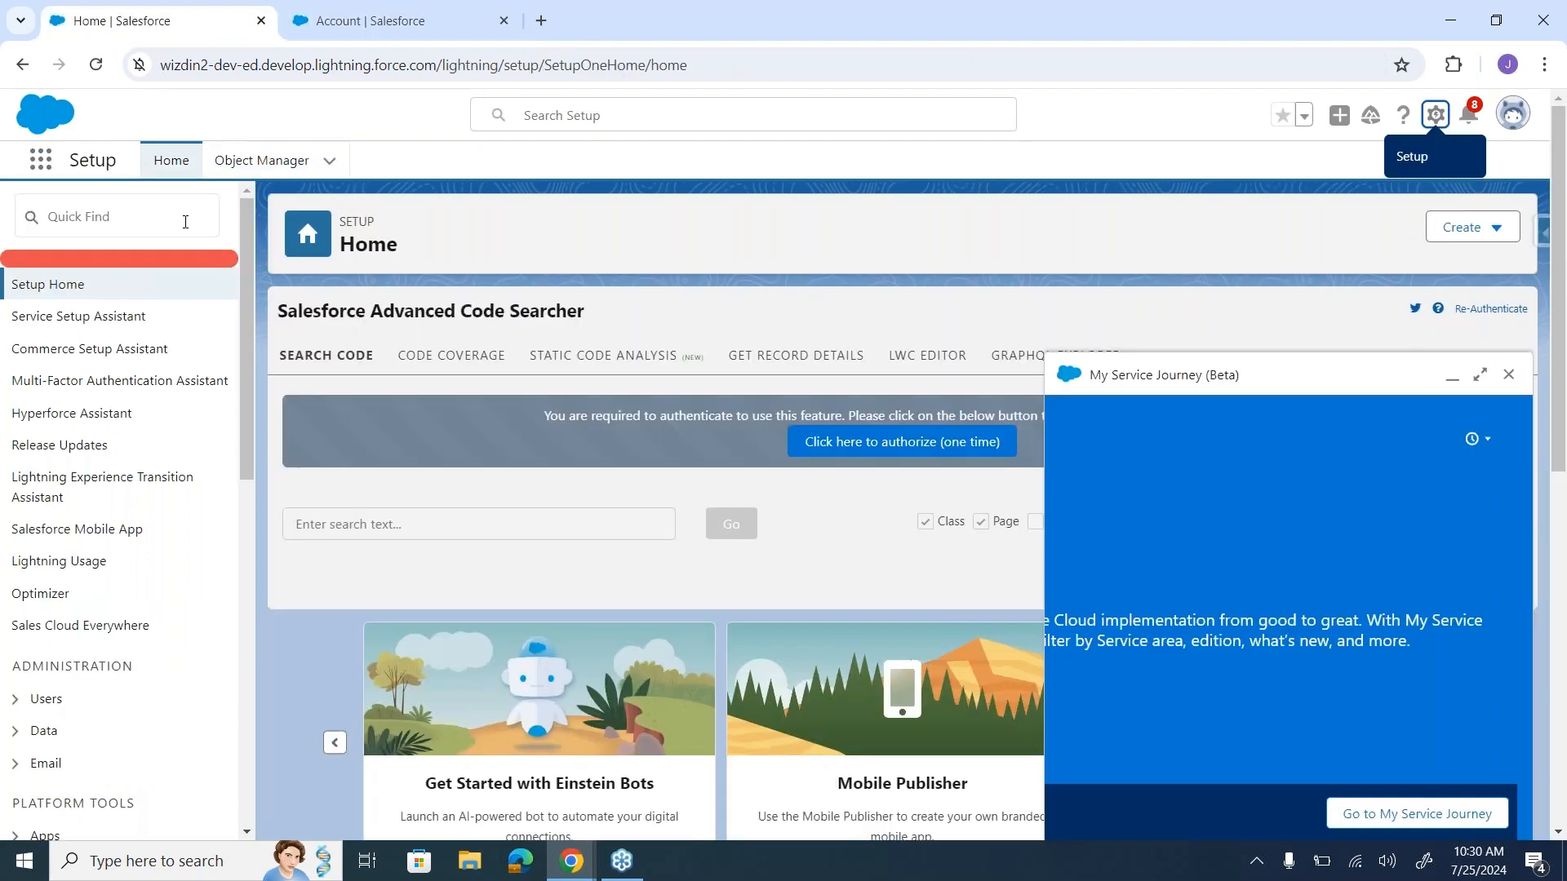
pyautogui.click(39, 167)
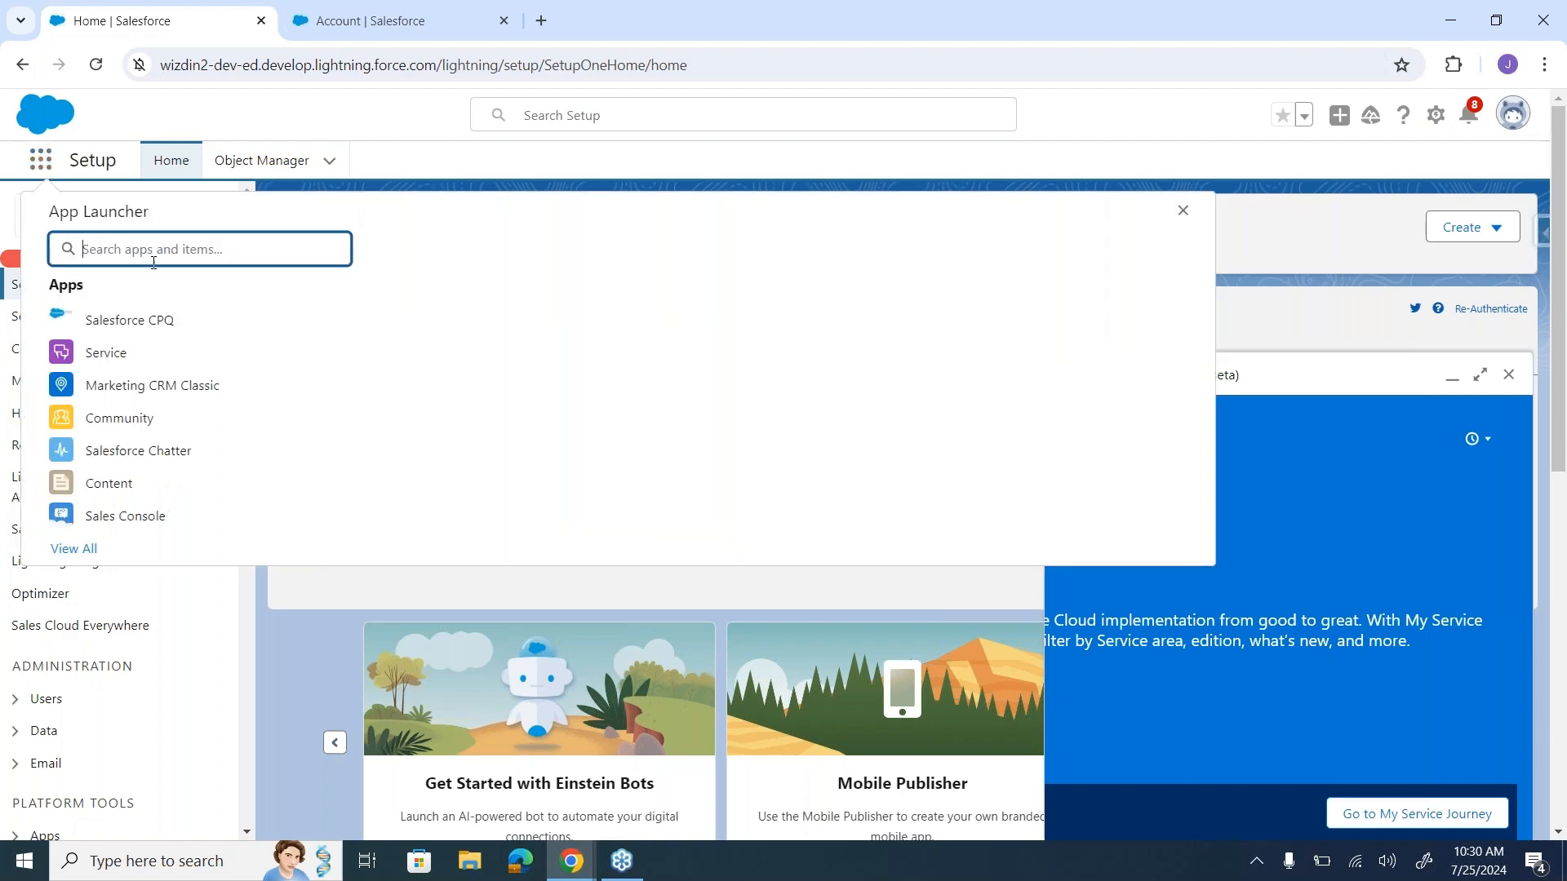
pyautogui.write('sa')
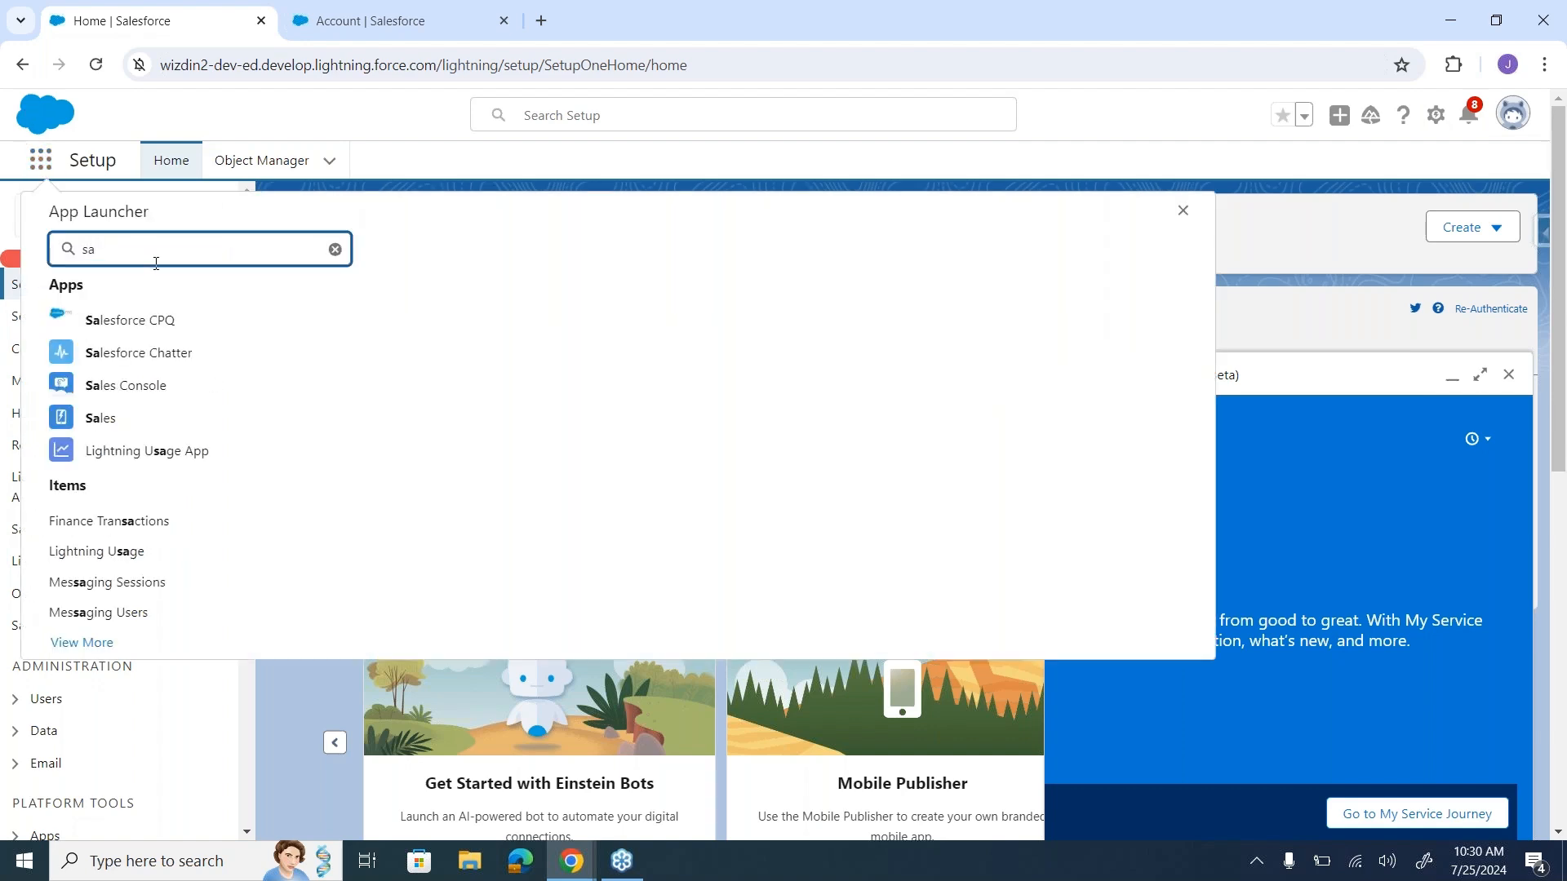
pyautogui.write('les')
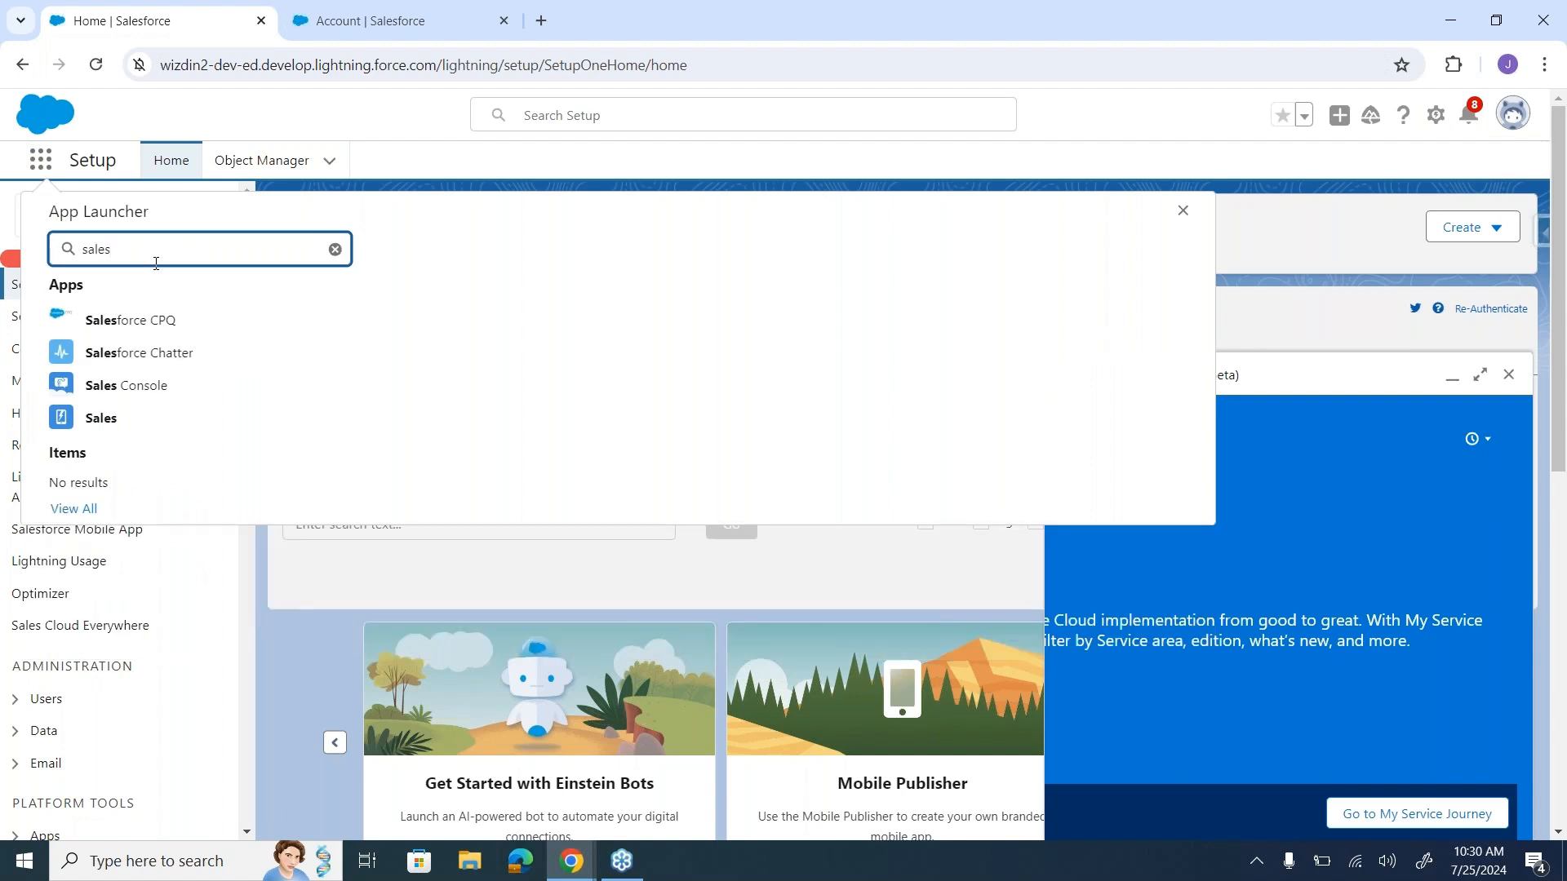
pyautogui.click(85, 423)
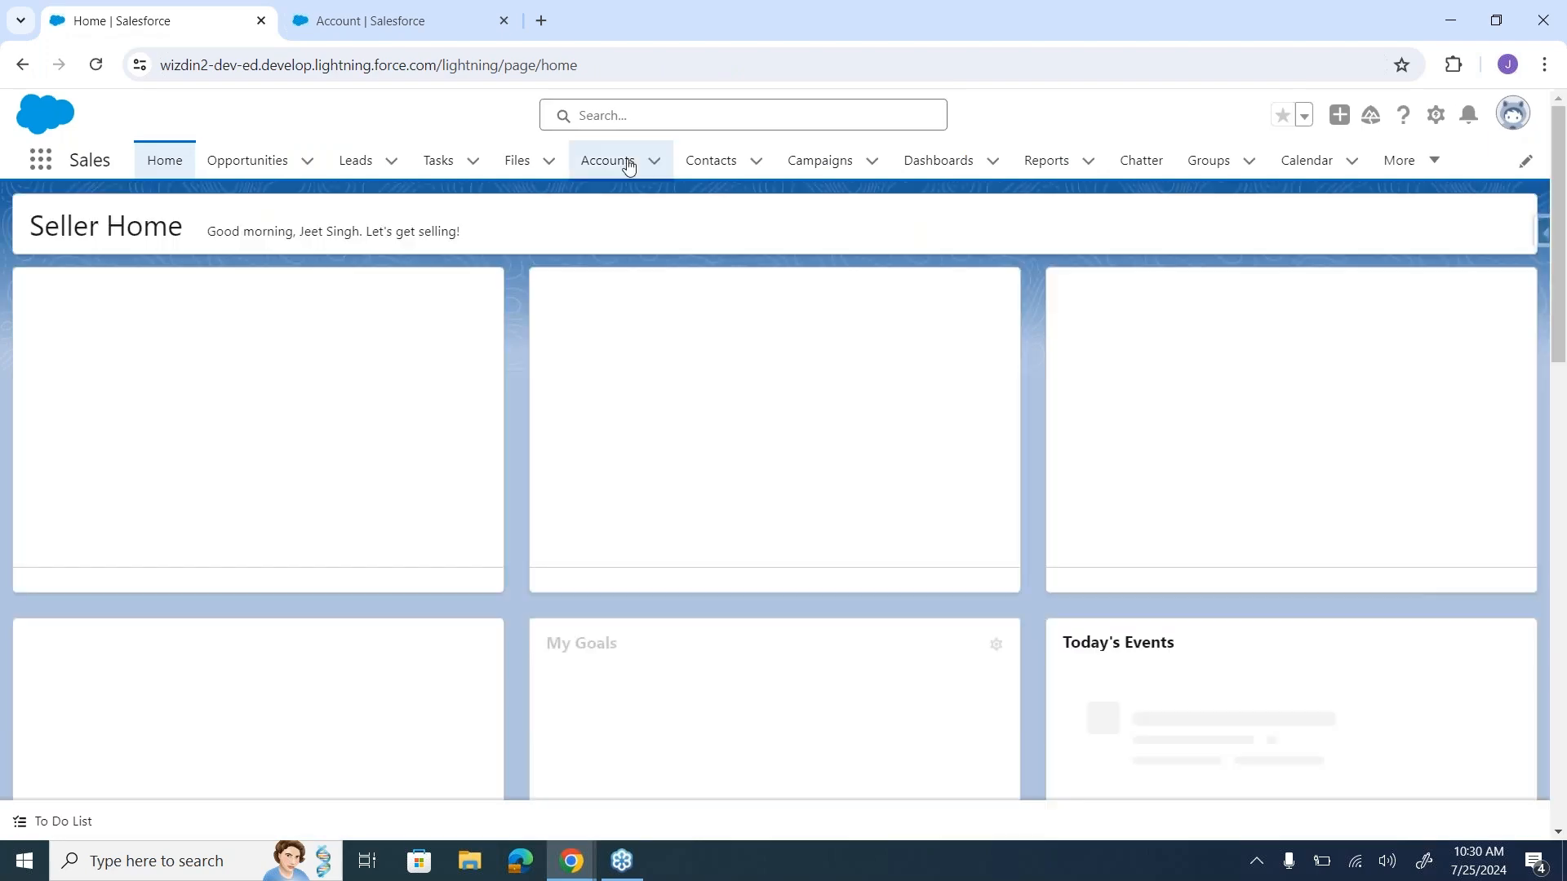
pyautogui.click(622, 160)
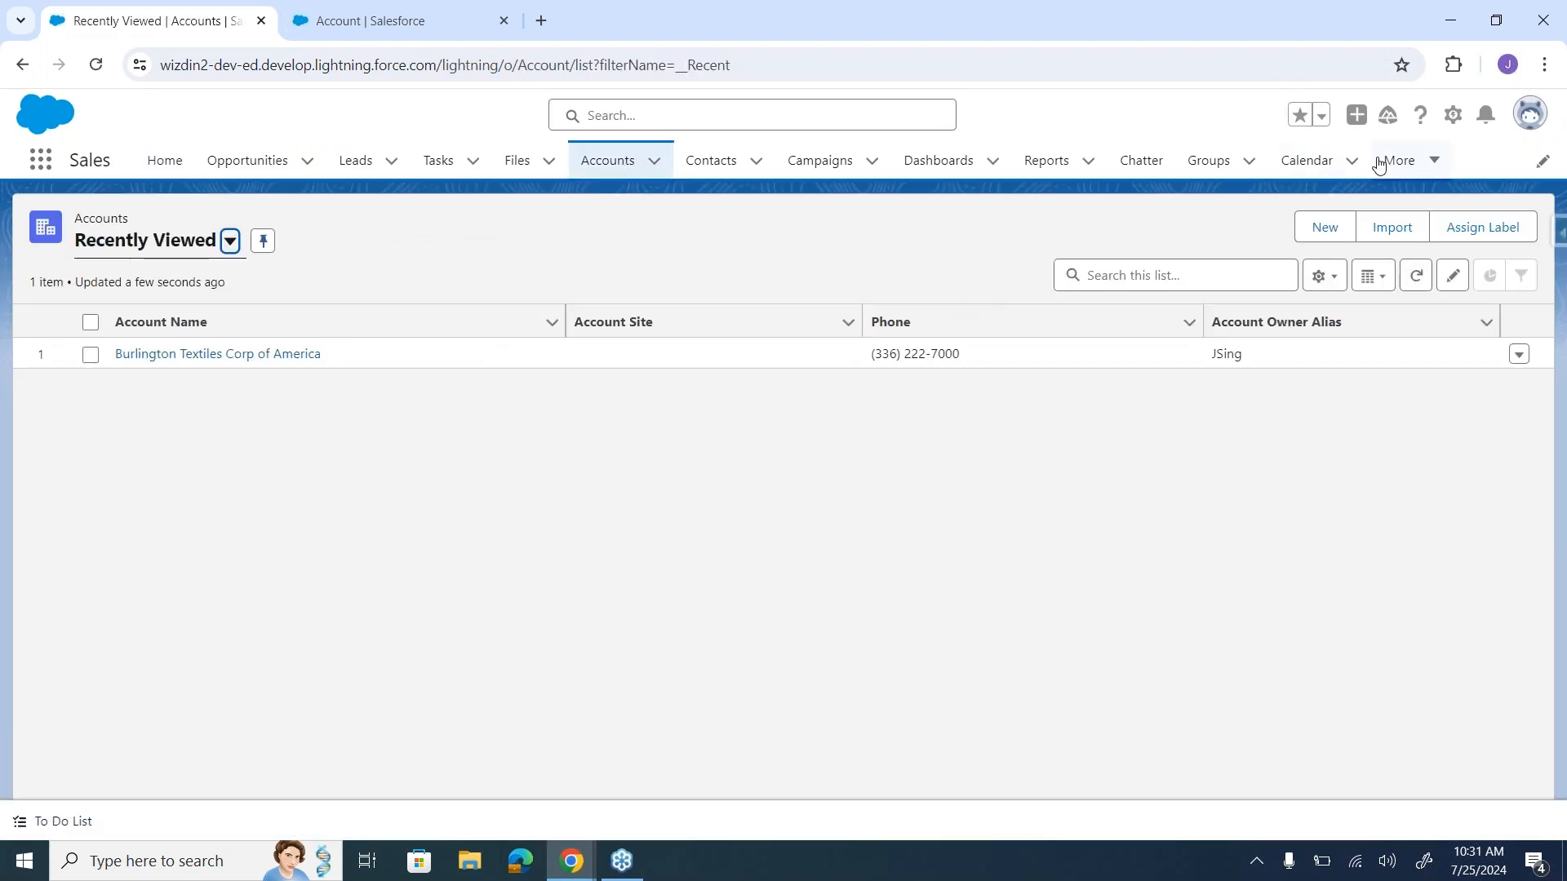
# Step: Start a new account to check which record types are offered, and close the dialog without creating anything
pyautogui.click(1324, 228)
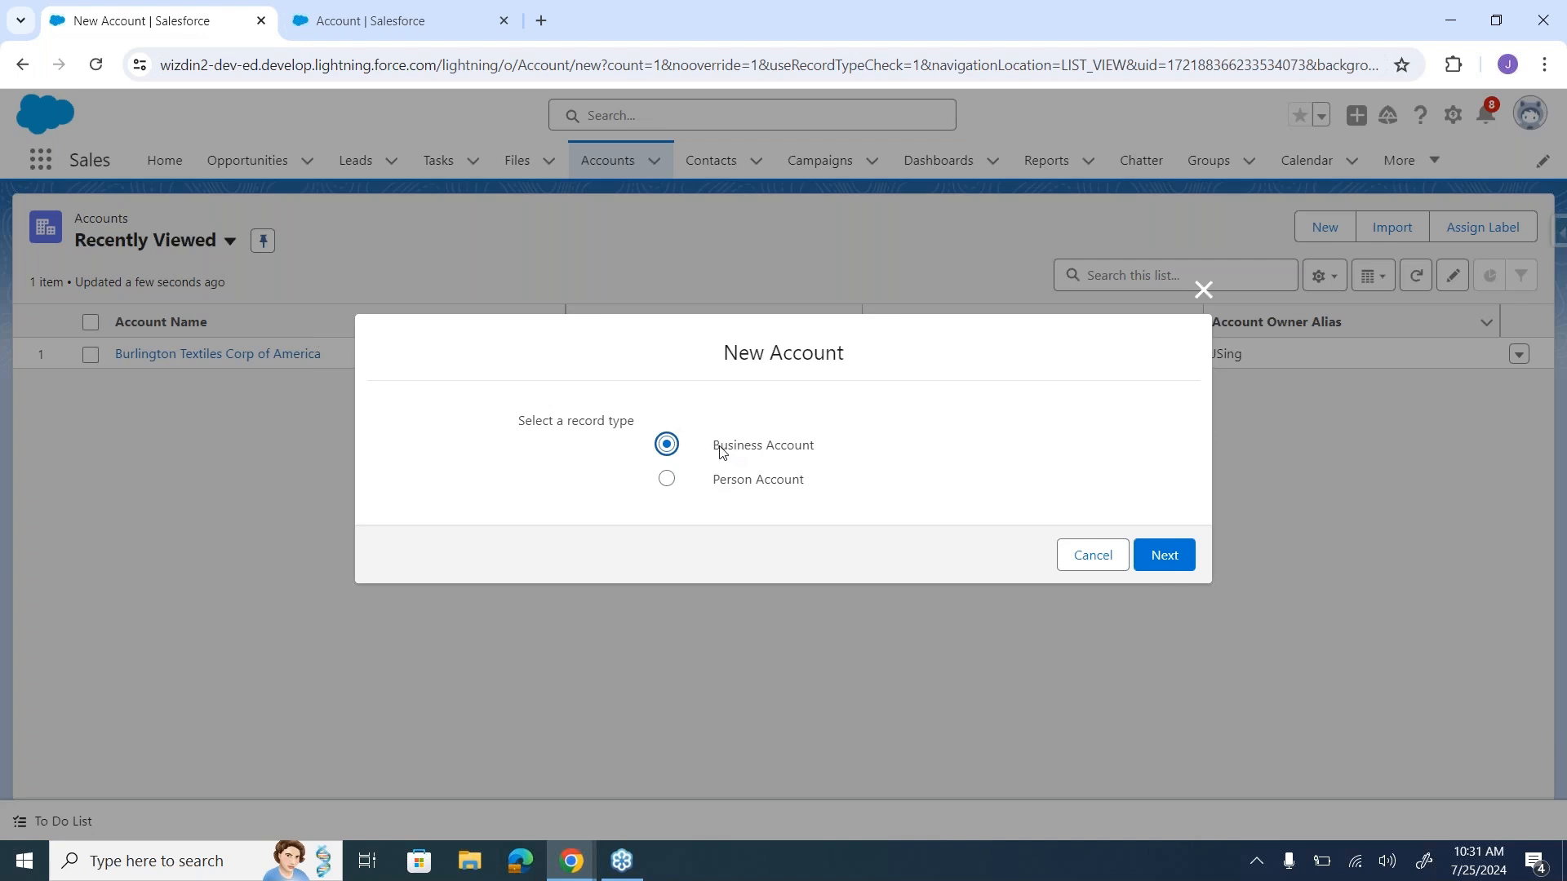
pyautogui.moveTo(720, 449); pyautogui.dragTo(797, 462)
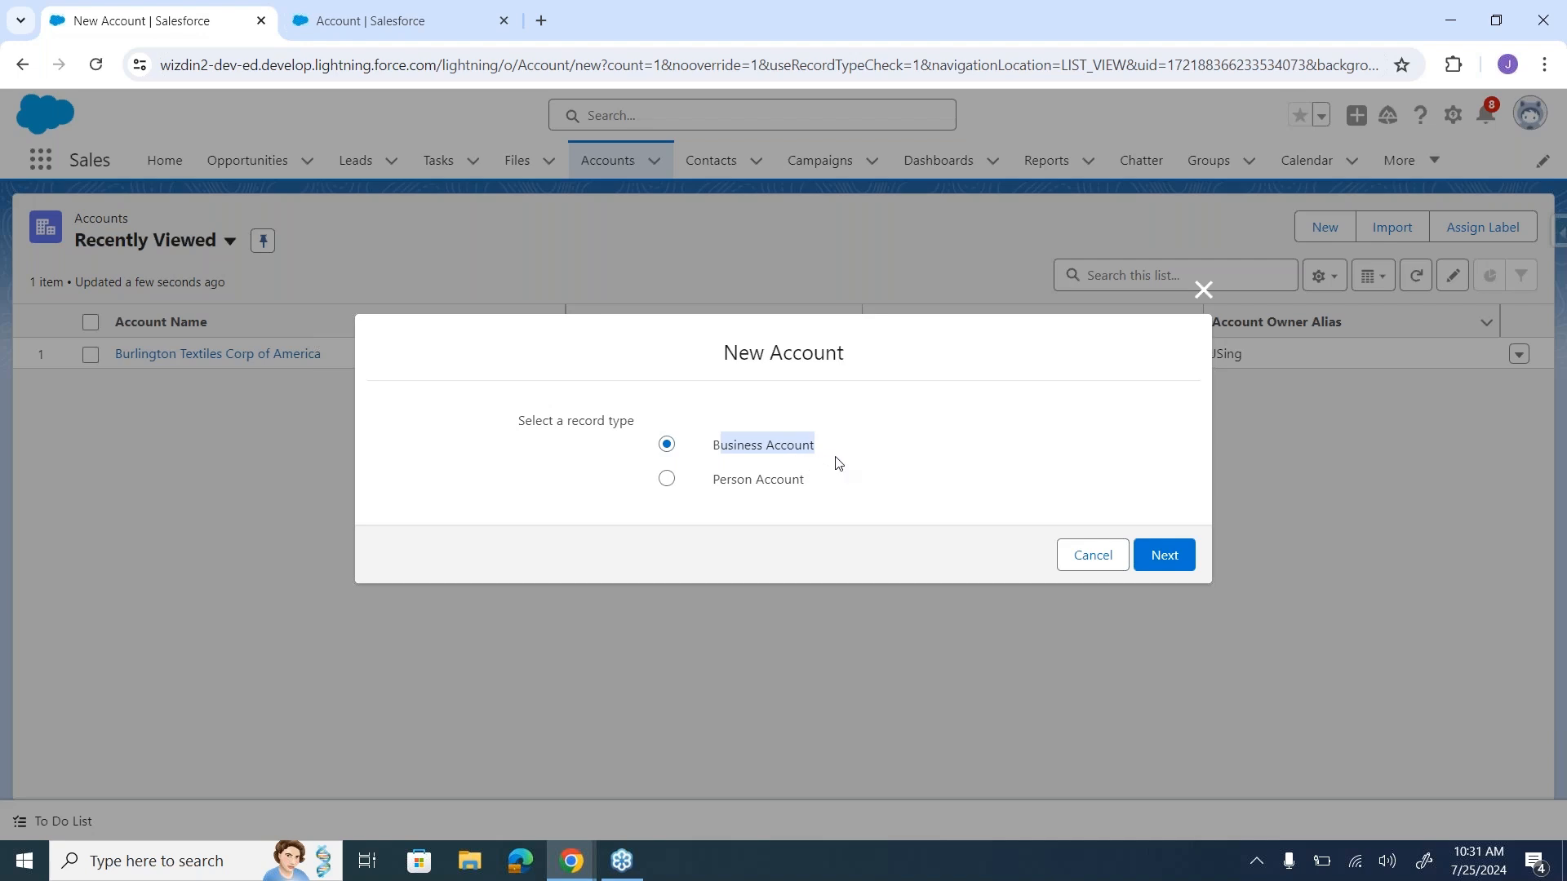
pyautogui.click(1203, 290)
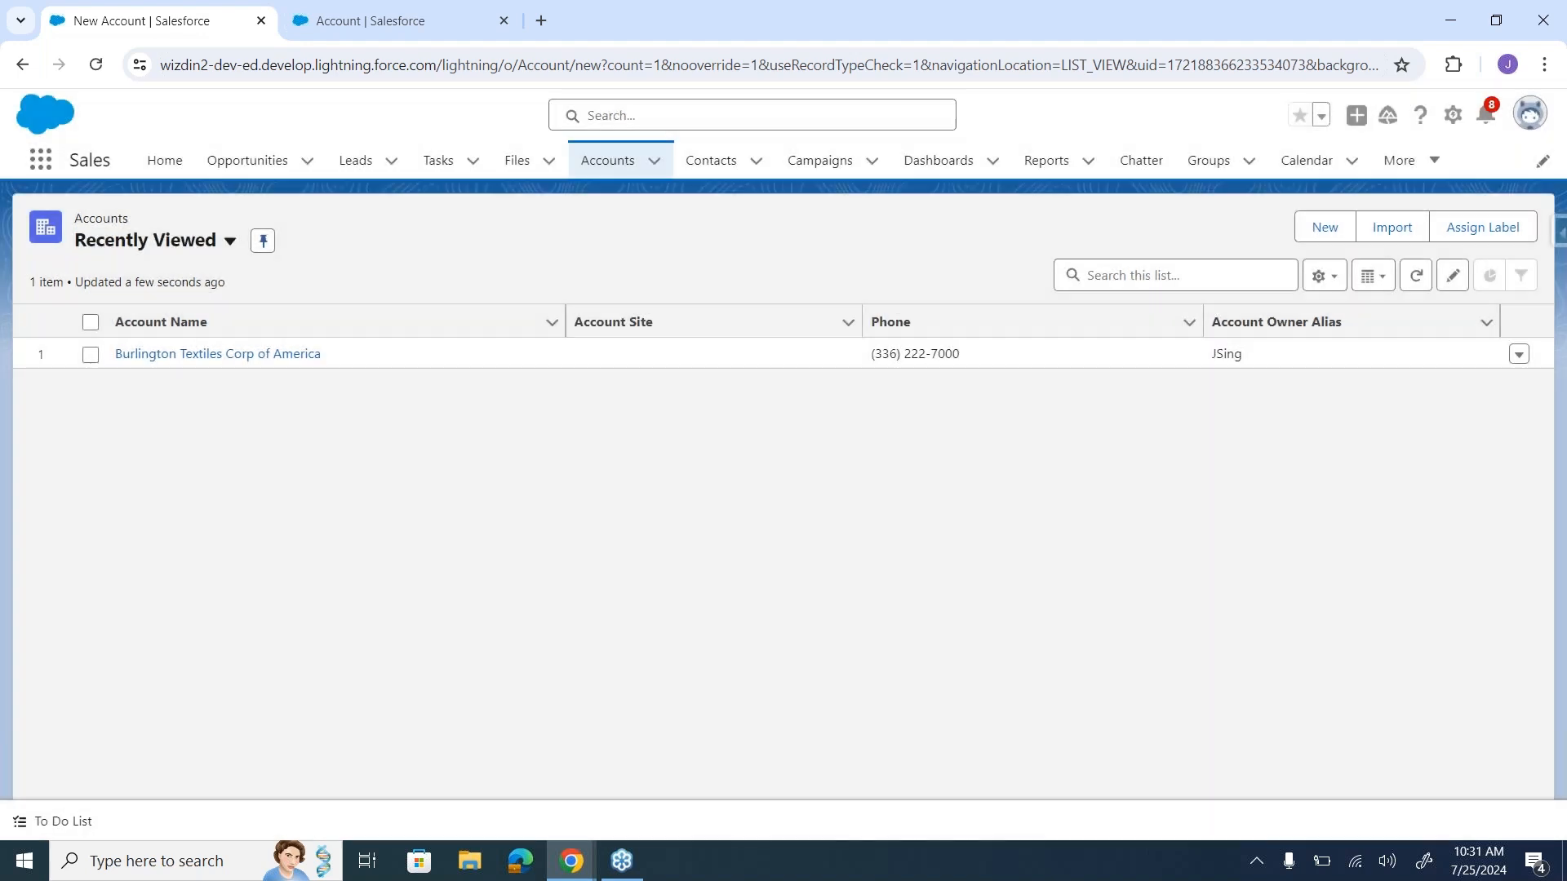
# Step: Open the new opportunity and new contact forms to check whether they ask for a record type, closing each without saving
pyautogui.click(249, 167)
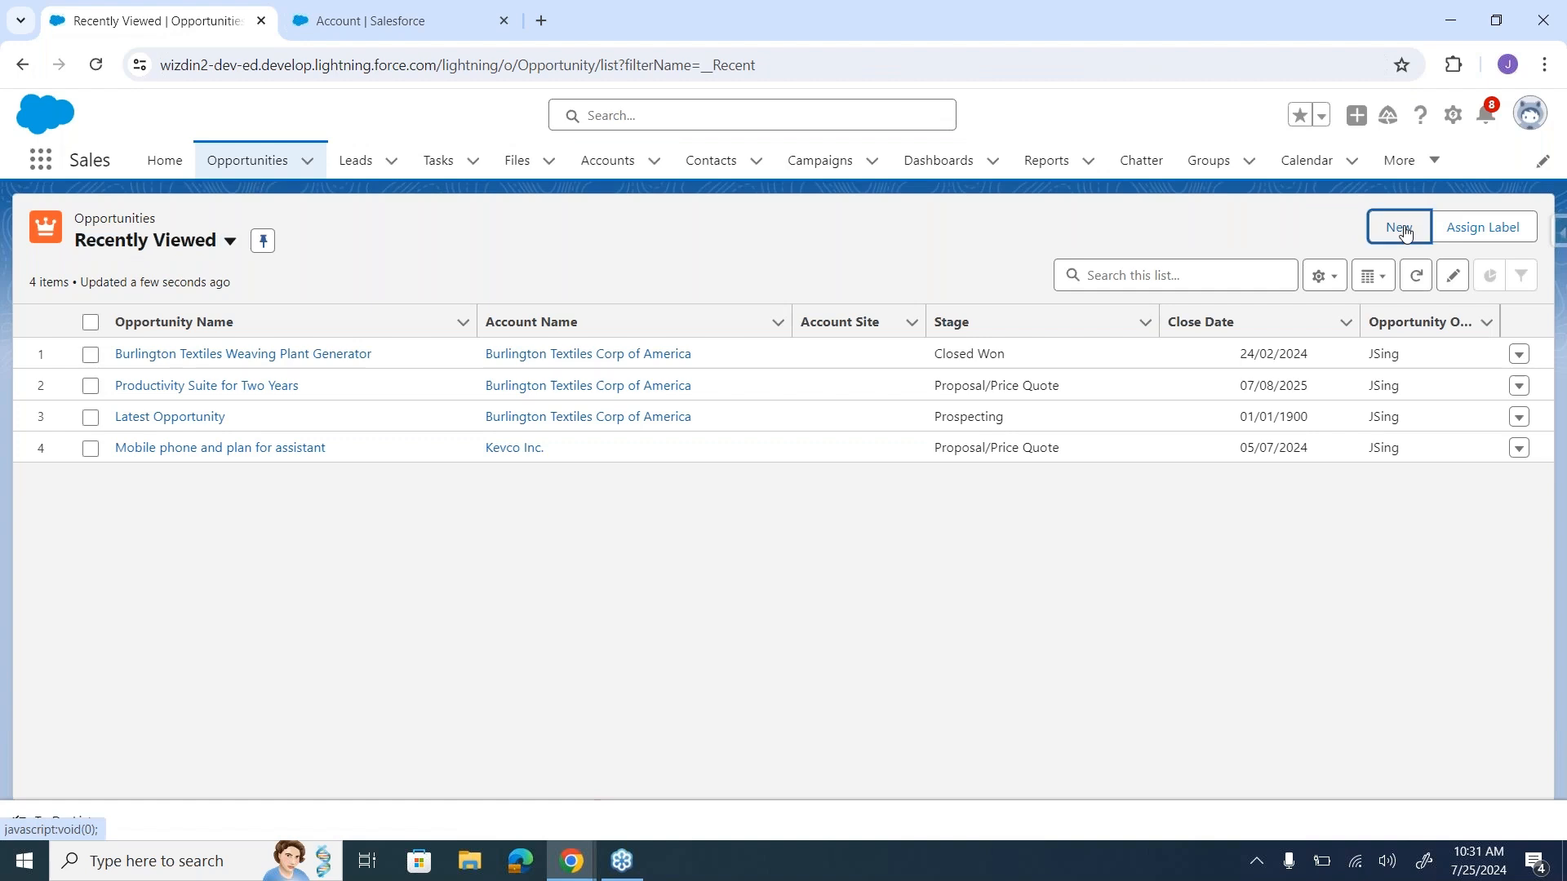
pyautogui.click(1400, 229)
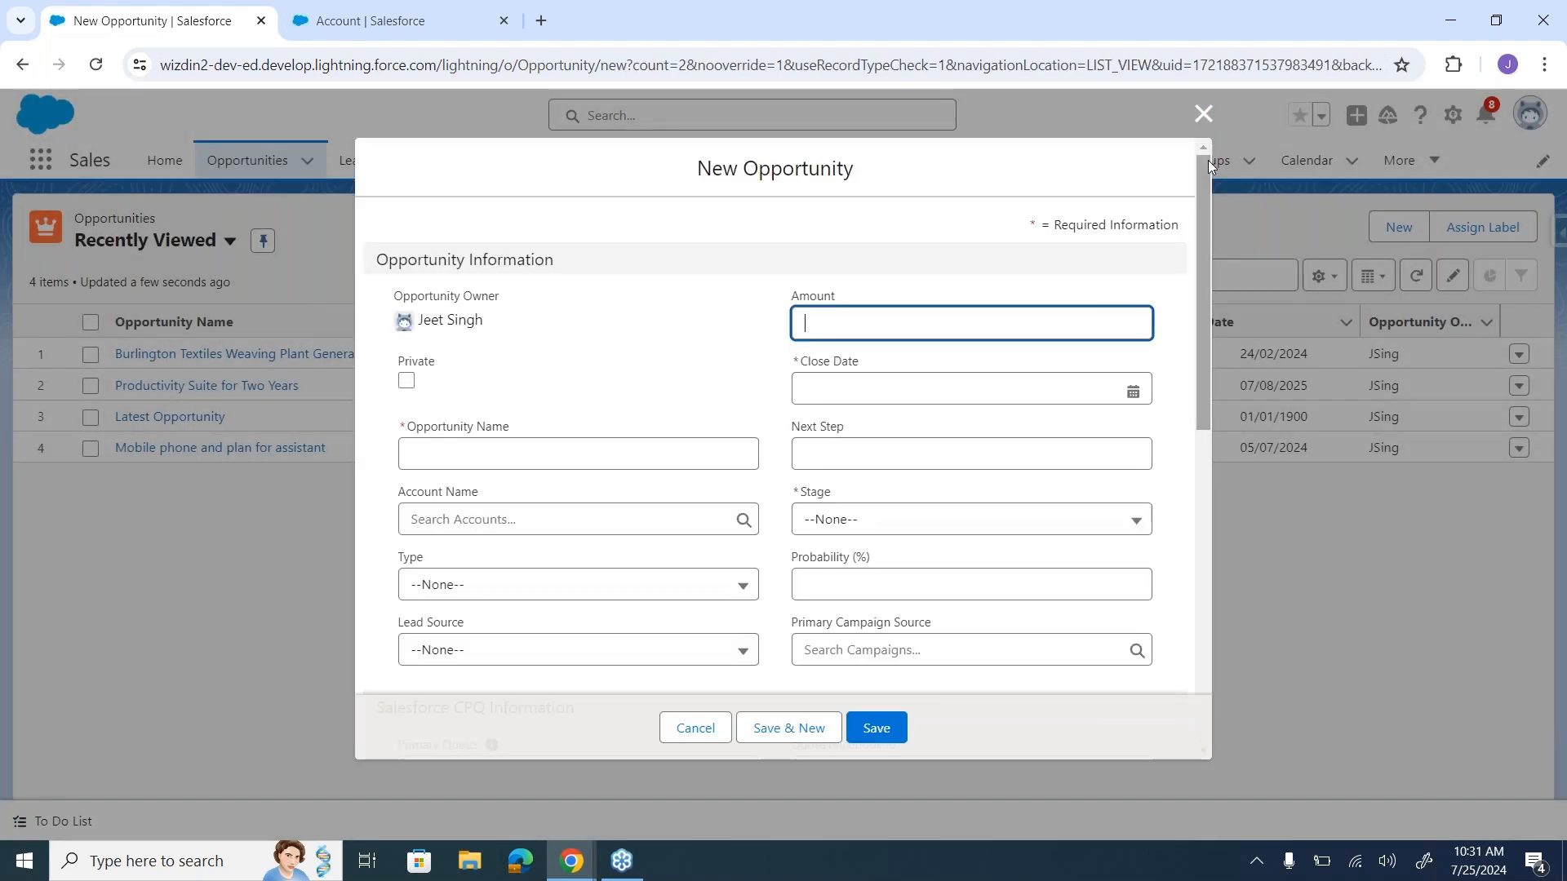
pyautogui.click(1205, 113)
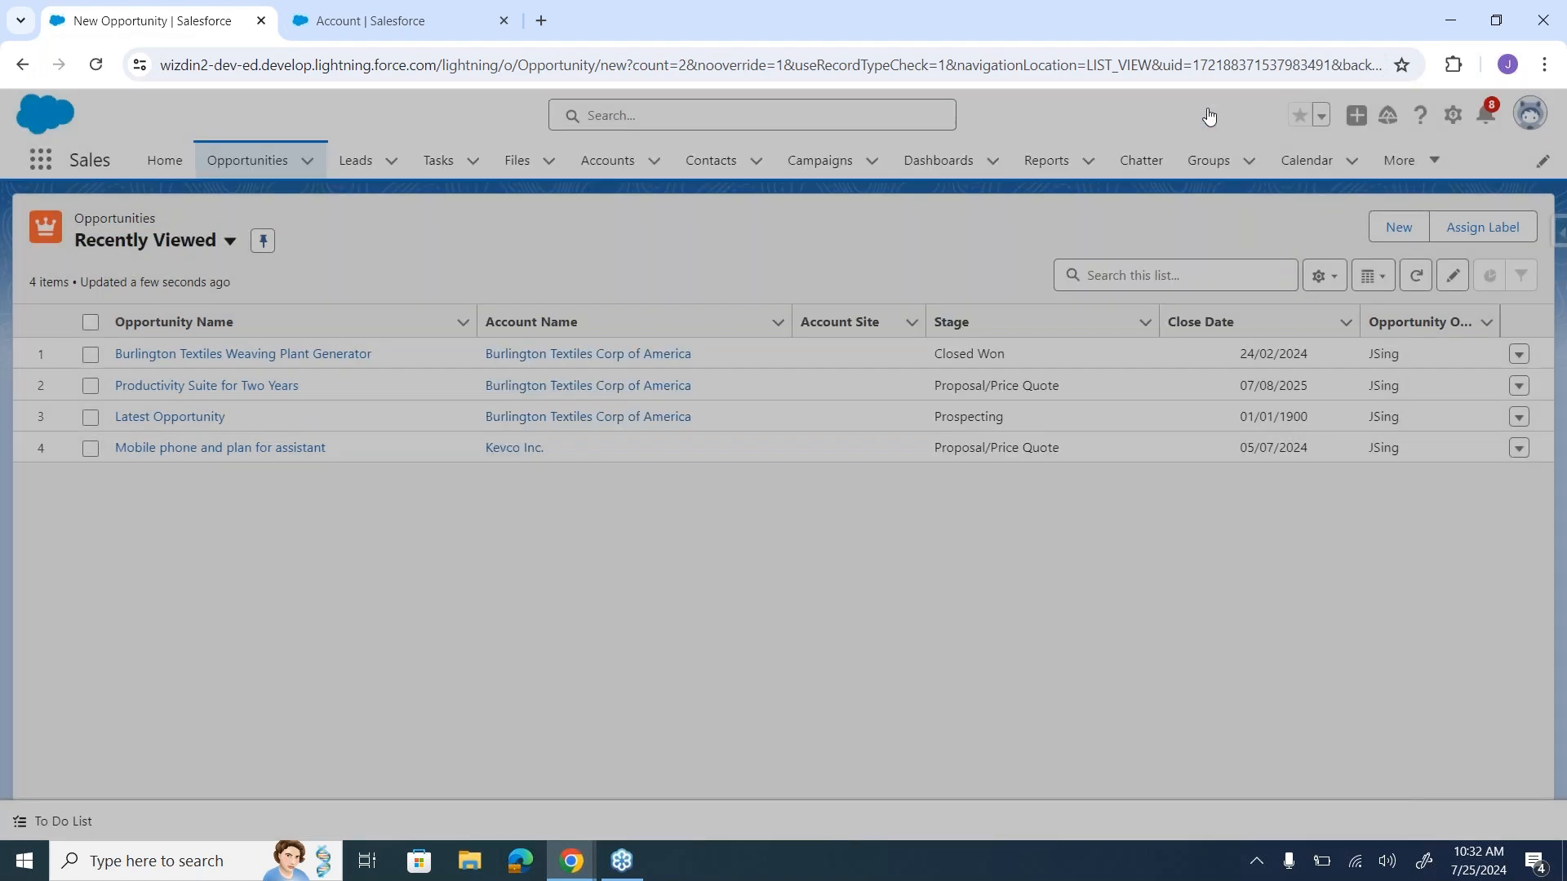
pyautogui.click(724, 166)
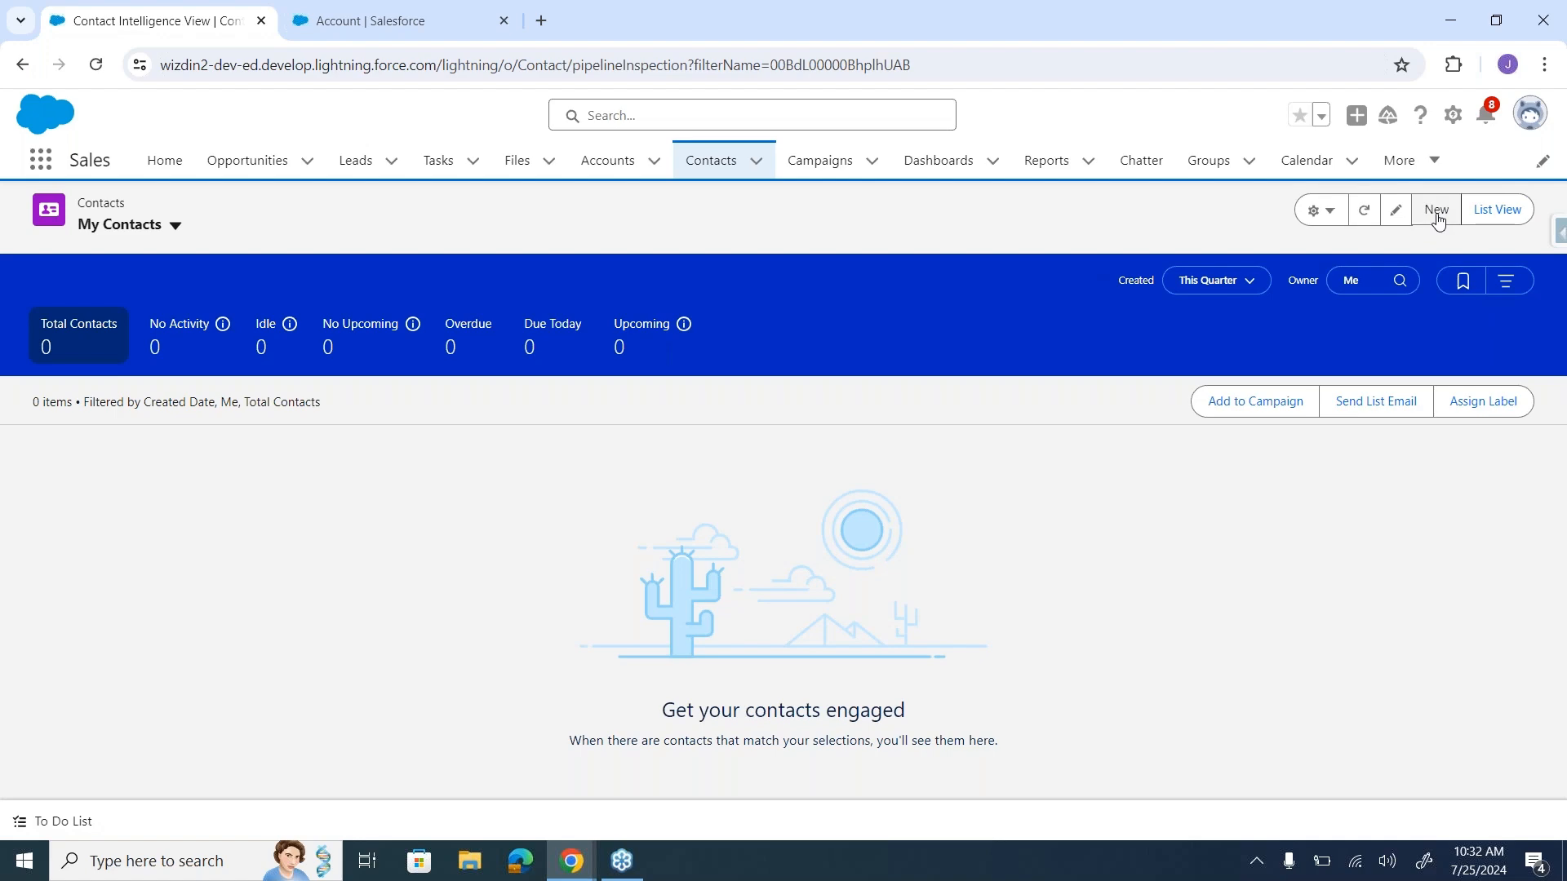
pyautogui.click(1437, 213)
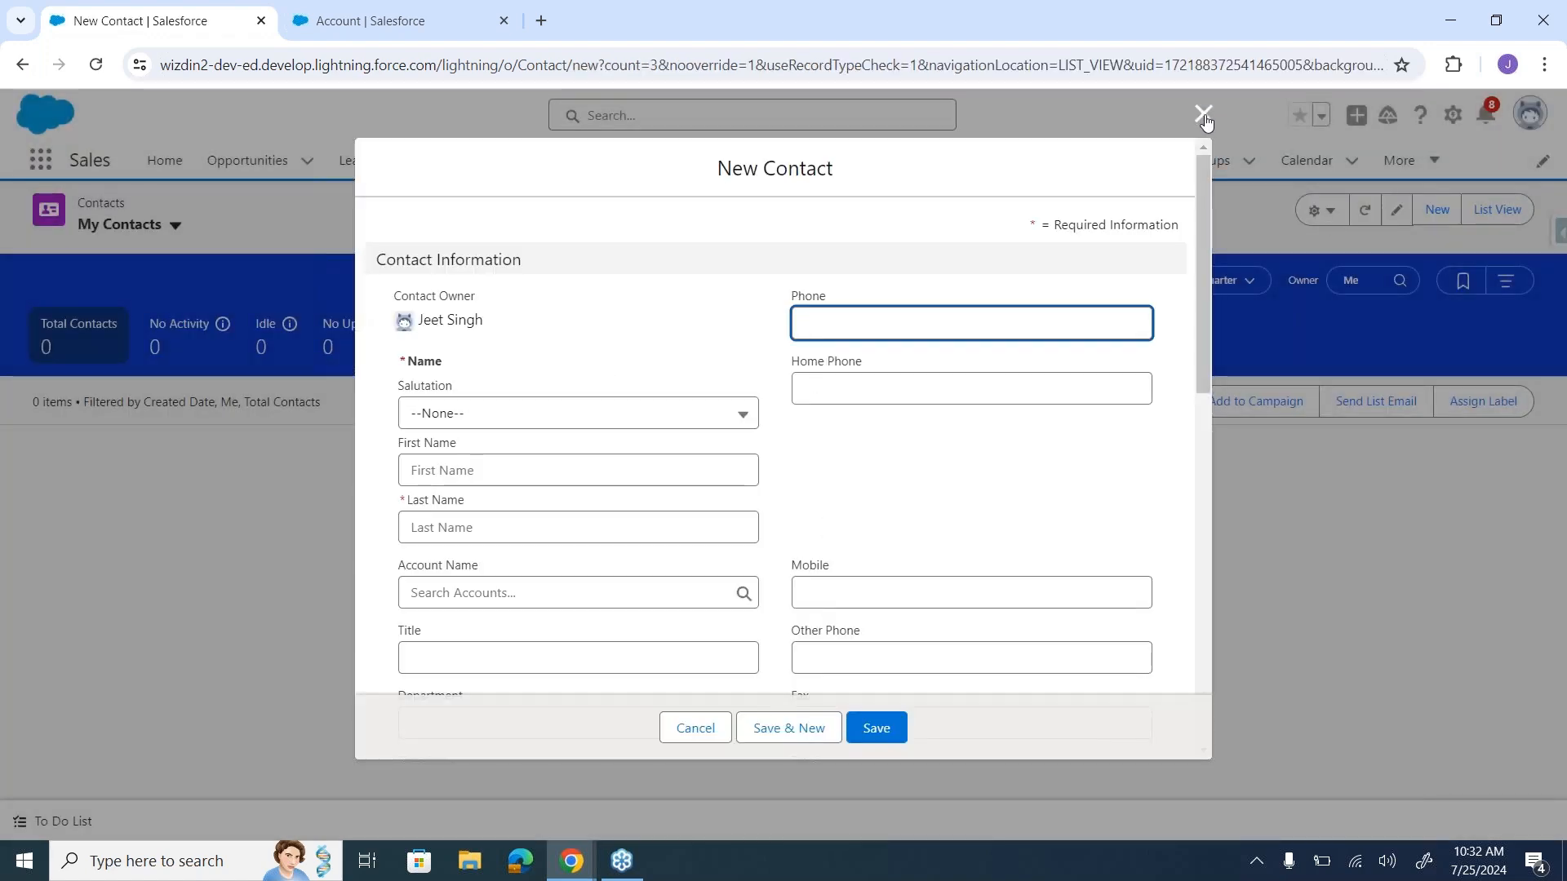
pyautogui.click(1203, 114)
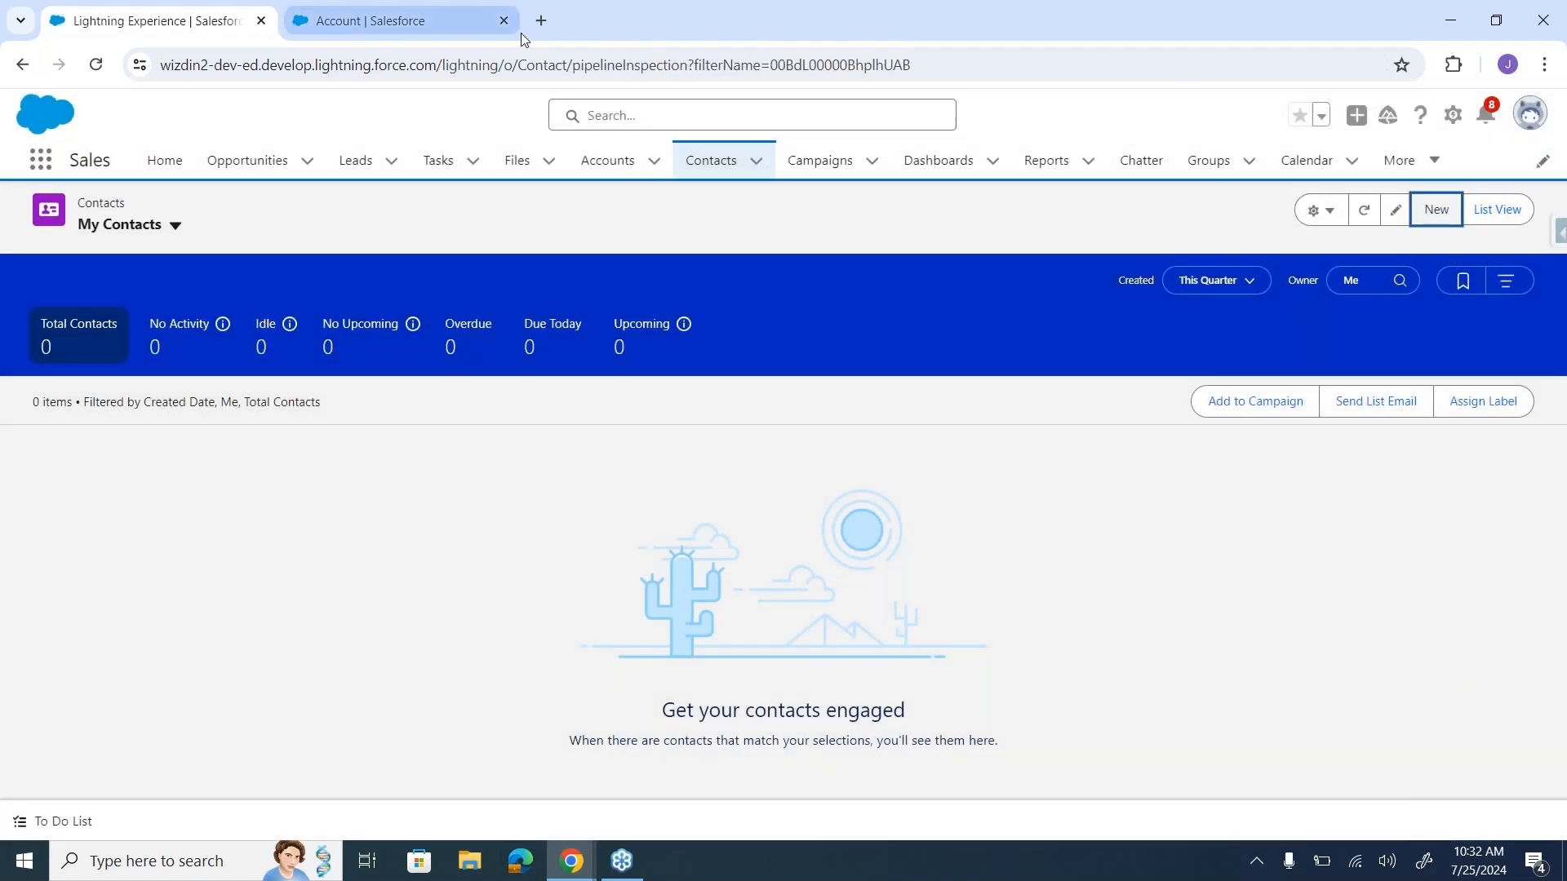
# Step: Return to the Accounts list and start a new account with the Business Account record type
pyautogui.click(593, 162)
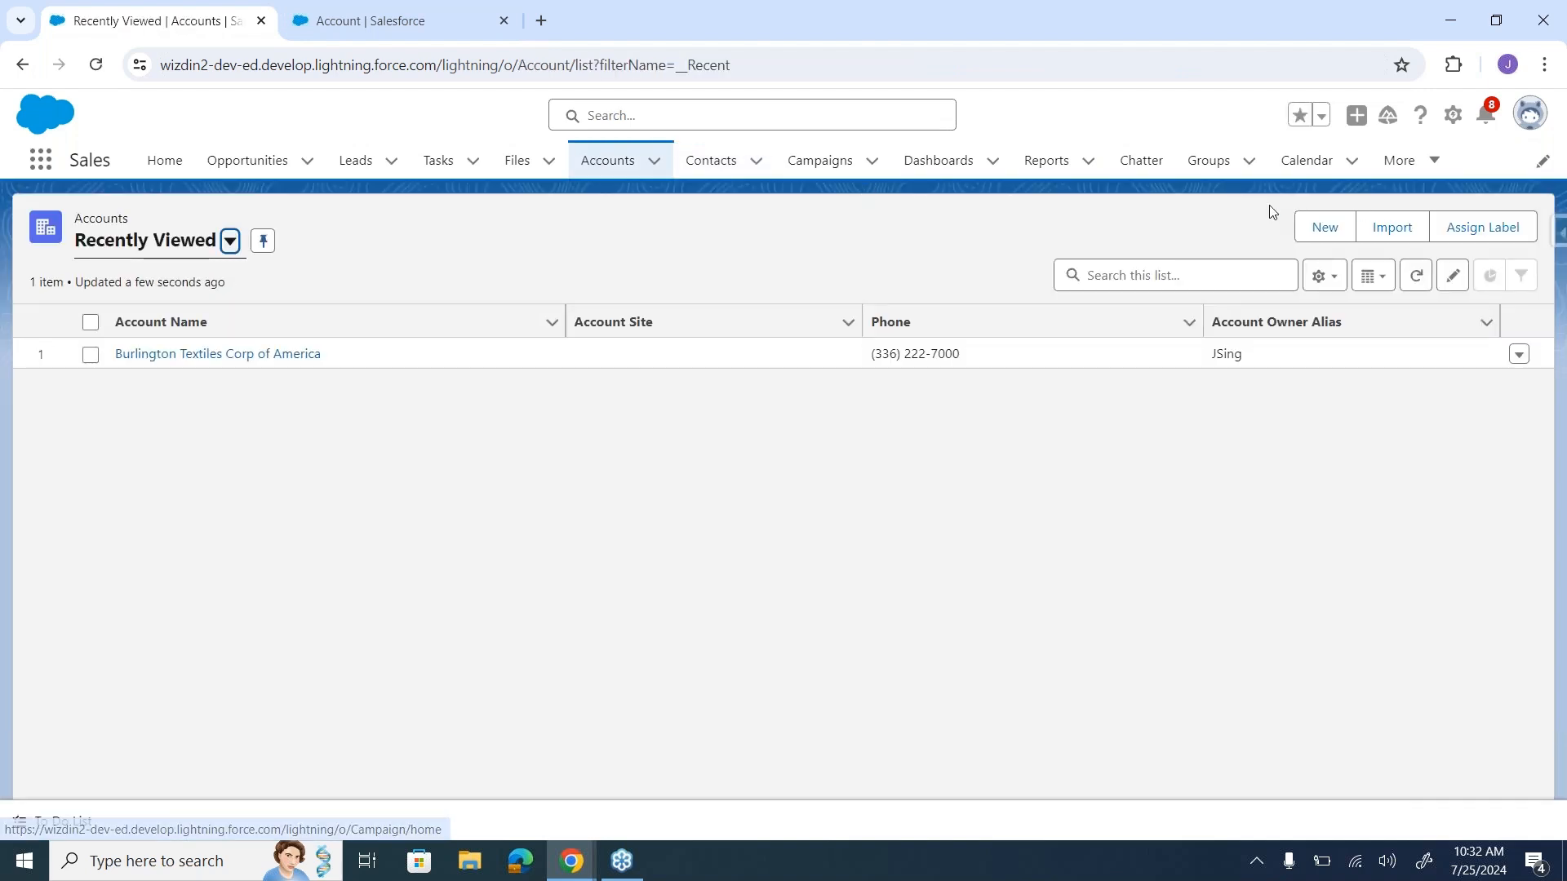
pyautogui.click(1325, 226)
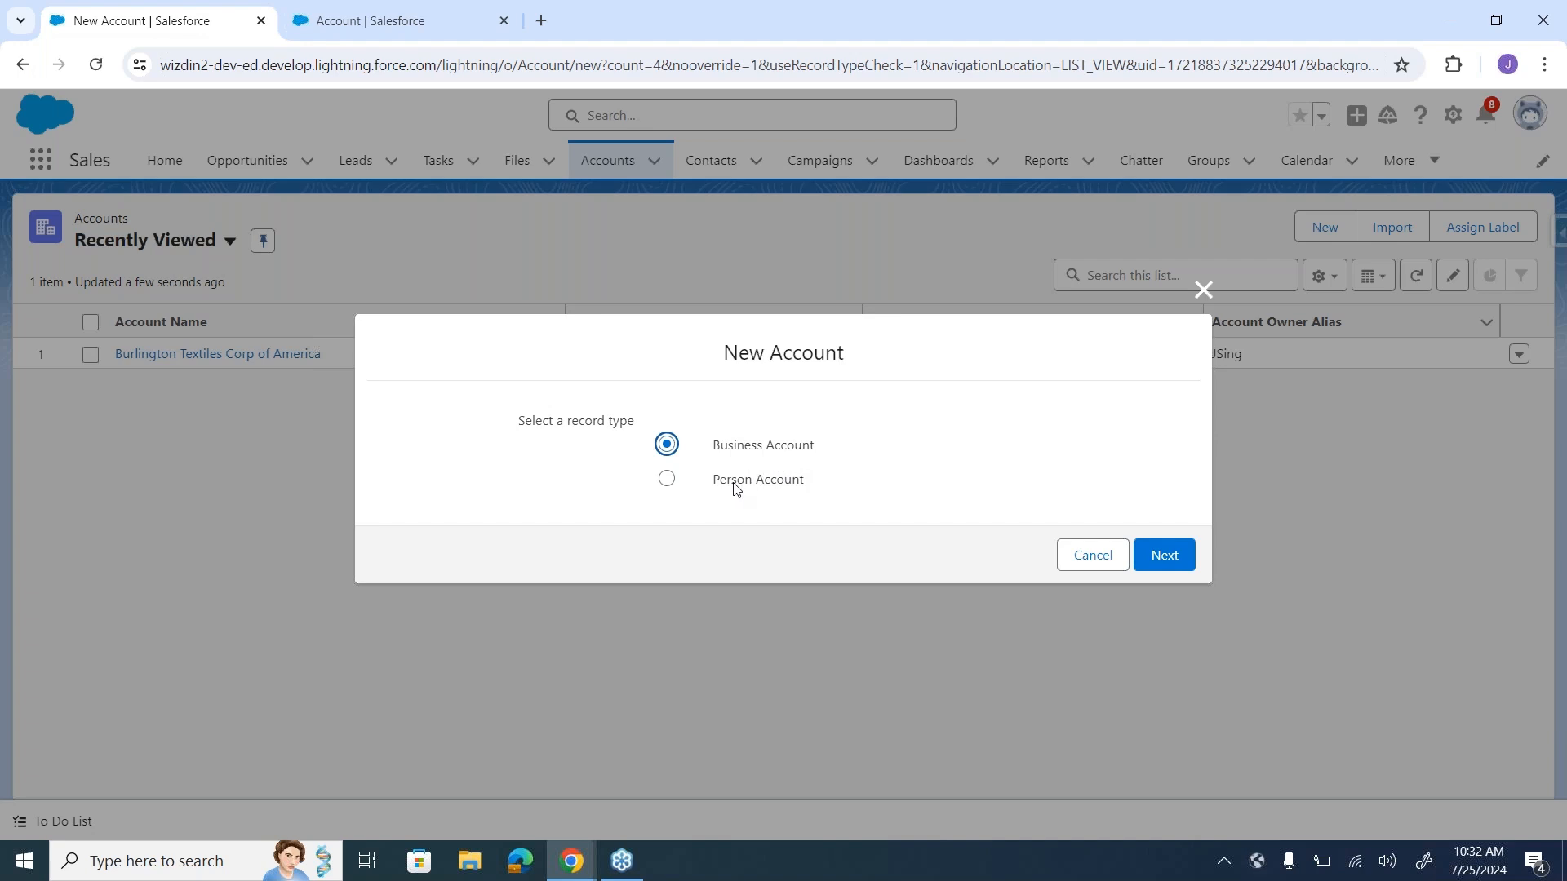
pyautogui.click(1164, 556)
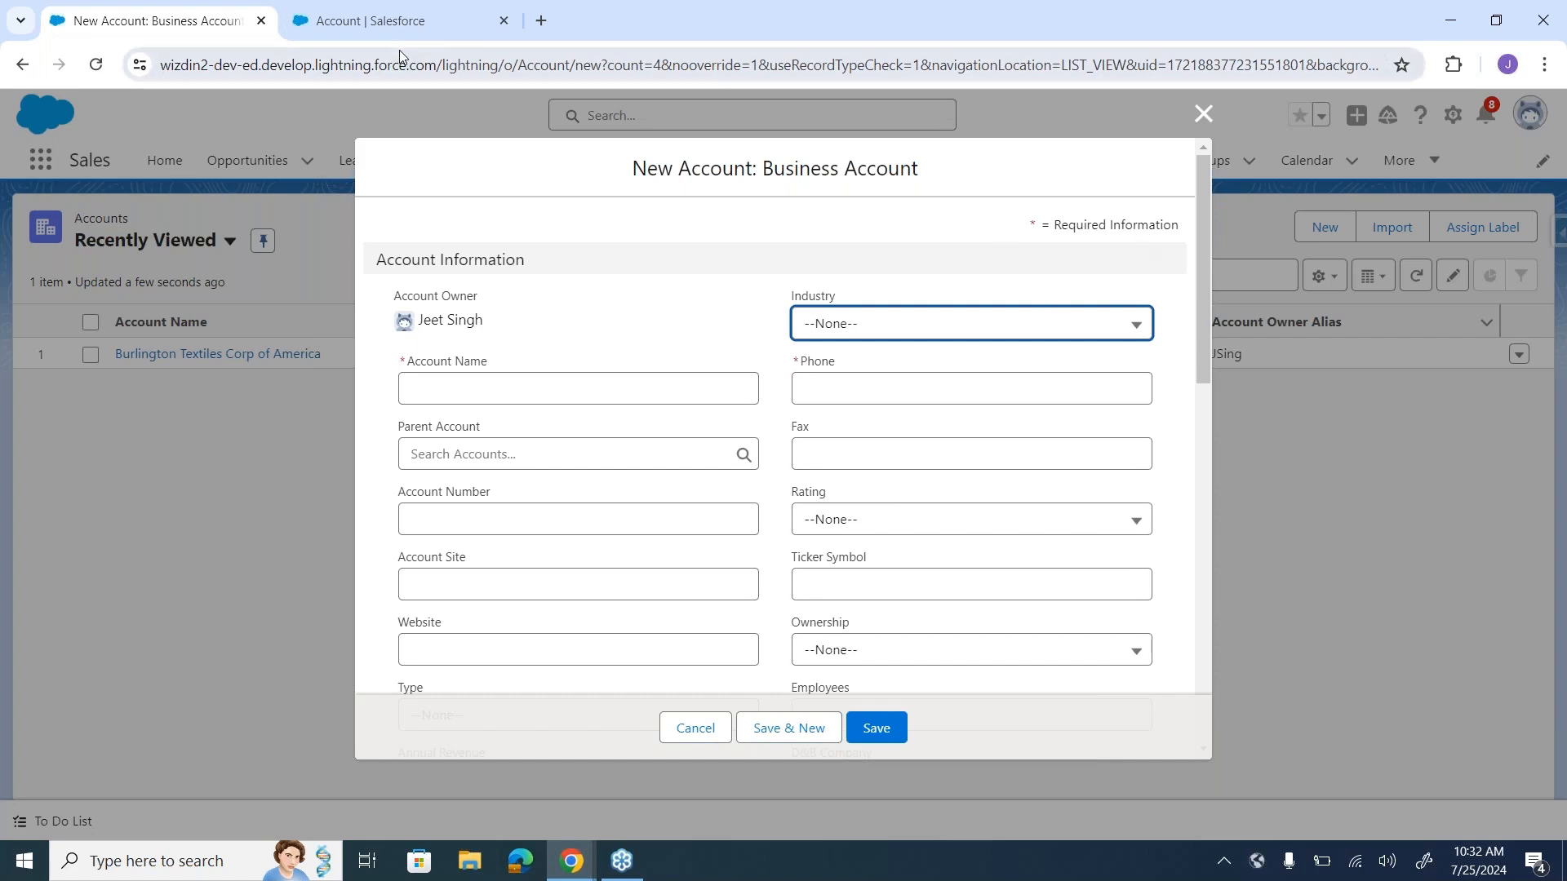
# Step: In the other browser tab, open the Sales app's Accounts list and start a new account with the Person Account record type
pyautogui.click(414, 21)
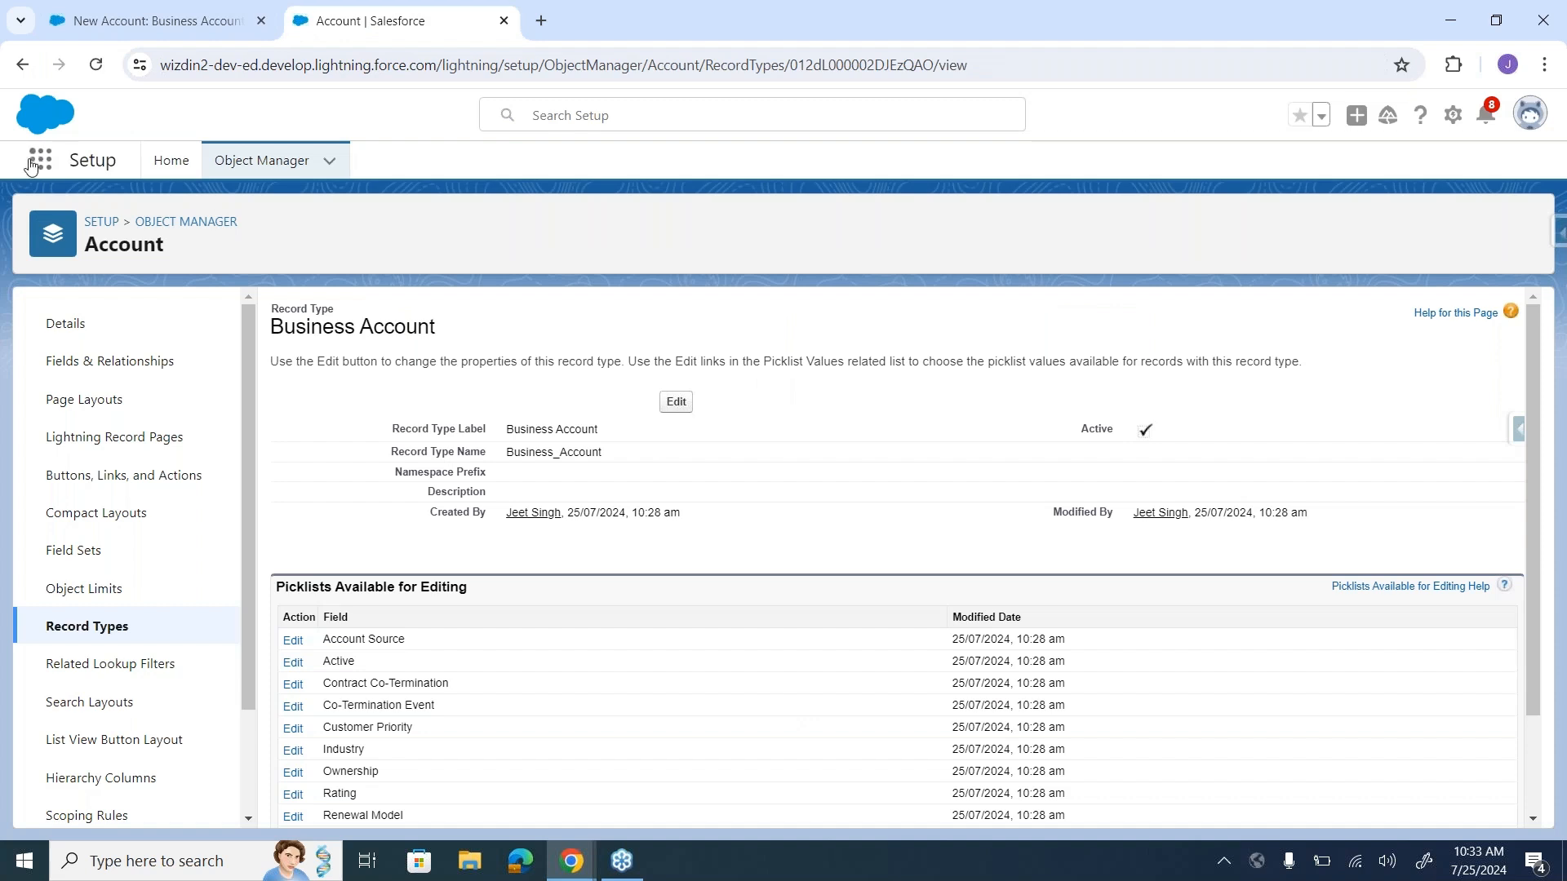
pyautogui.click(41, 160)
pyautogui.write('sales')
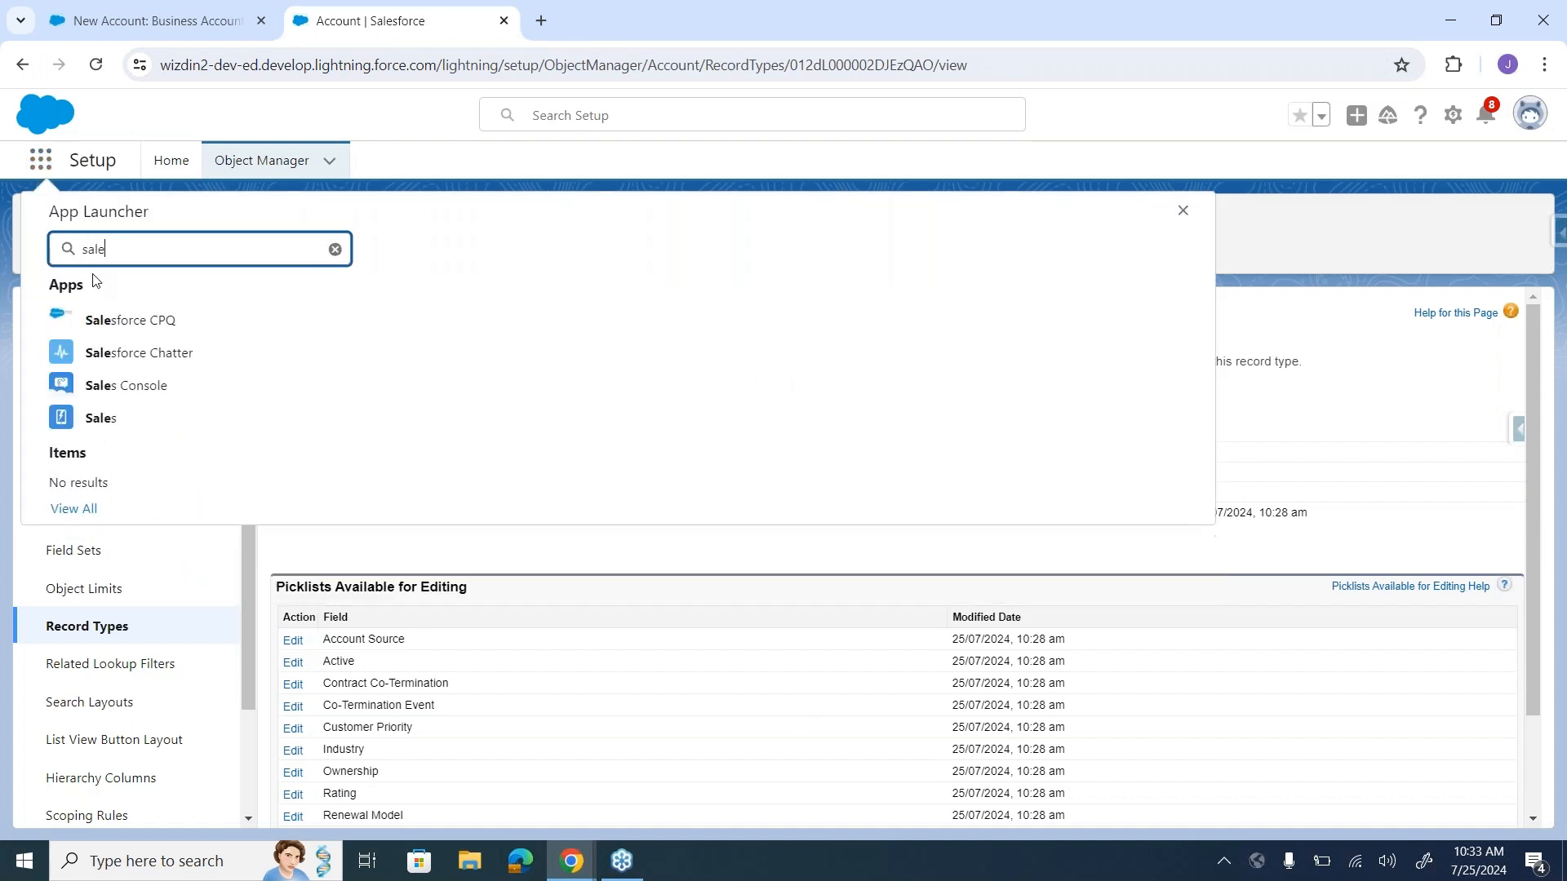
pyautogui.click(109, 425)
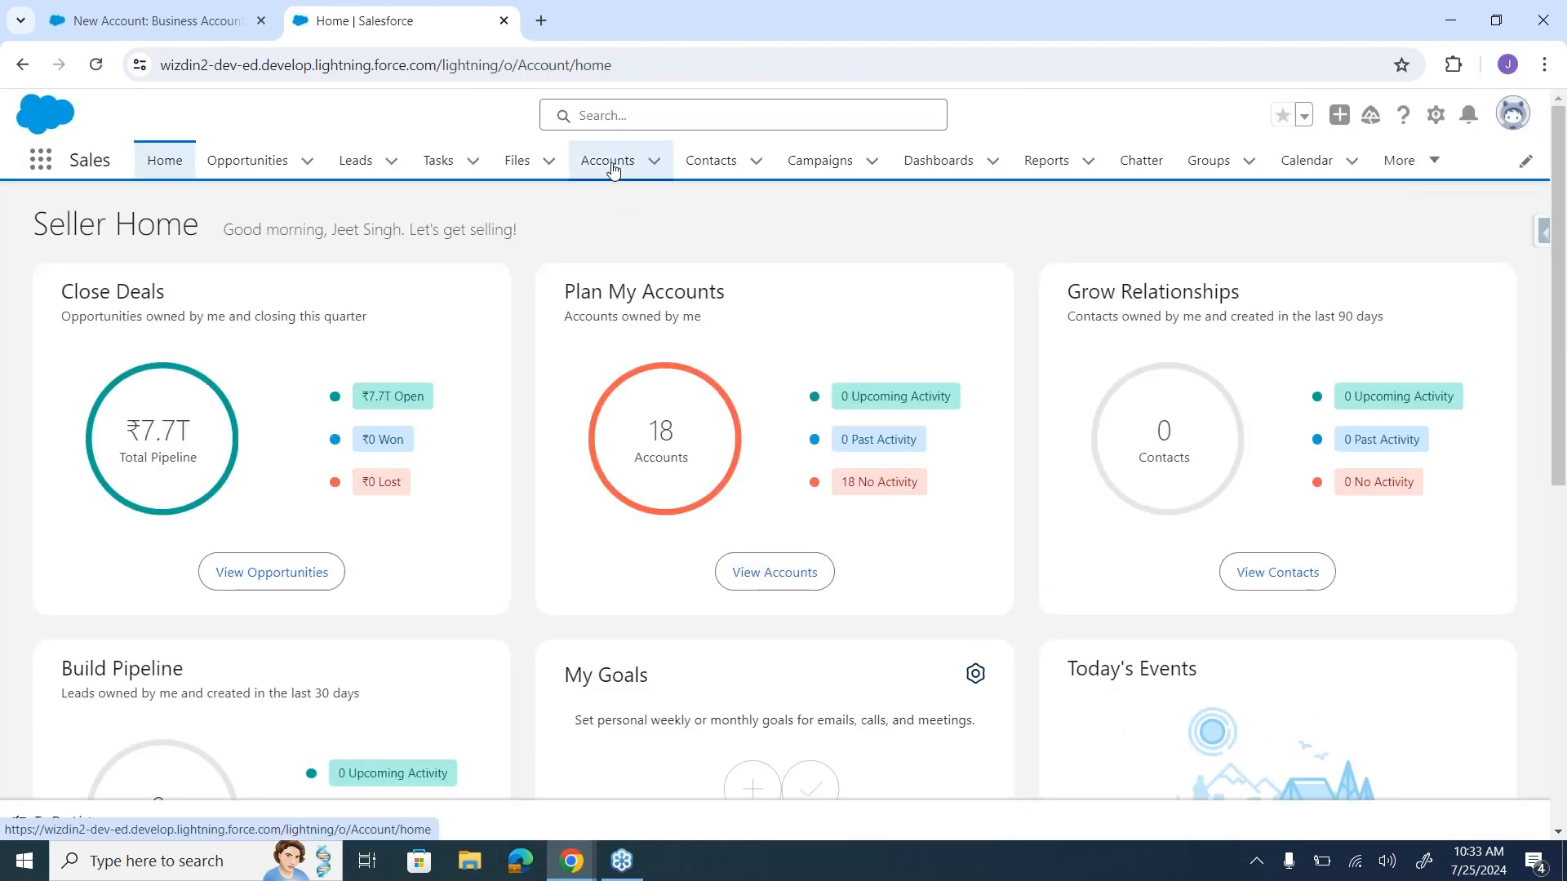
pyautogui.click(608, 160)
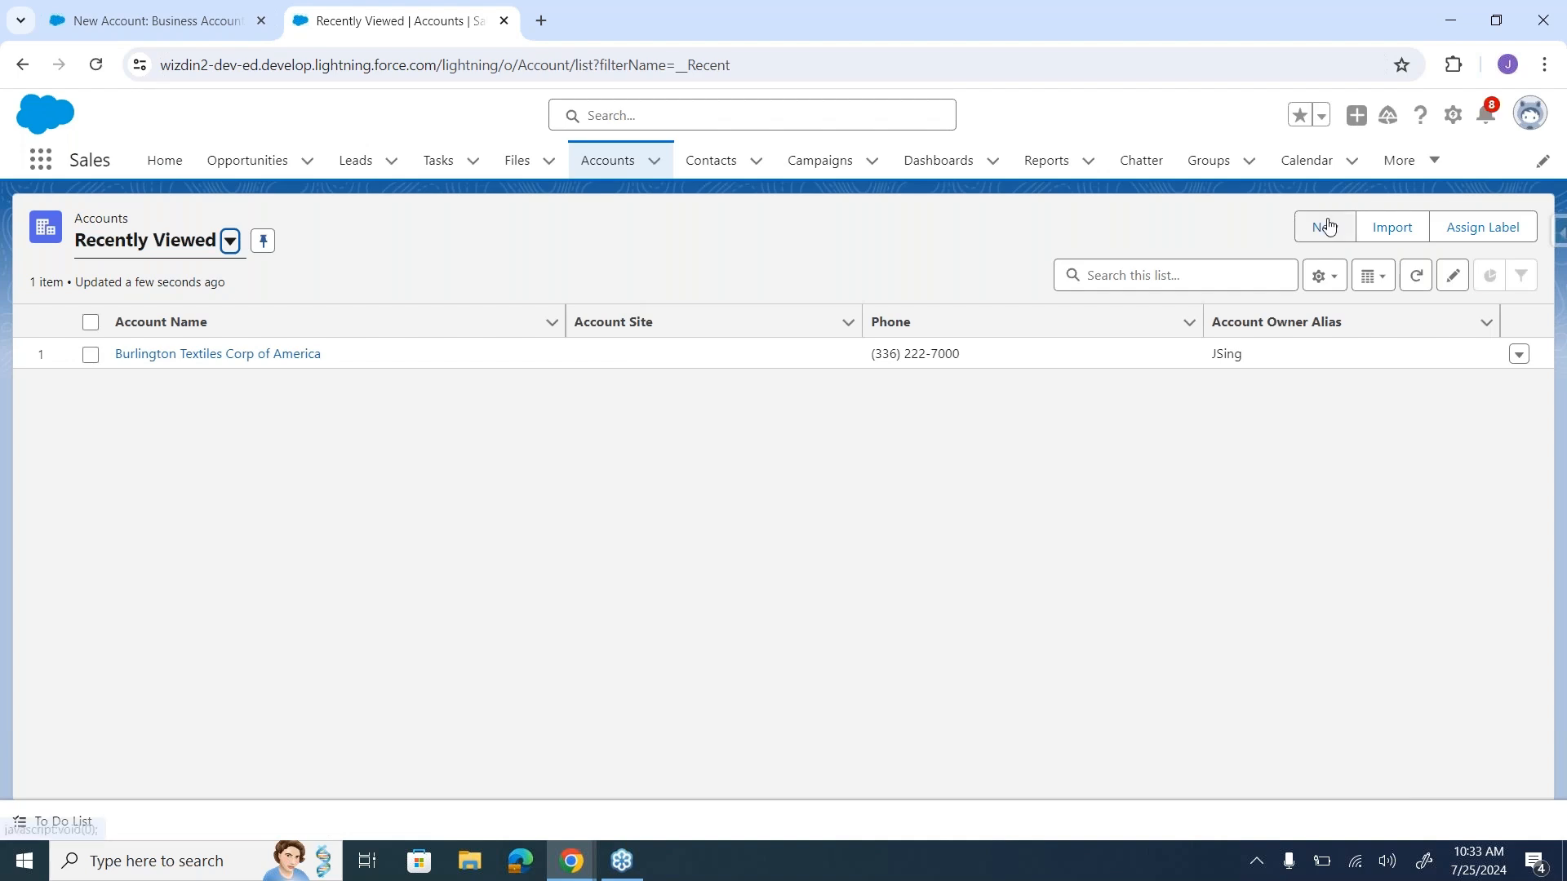
pyautogui.click(1327, 225)
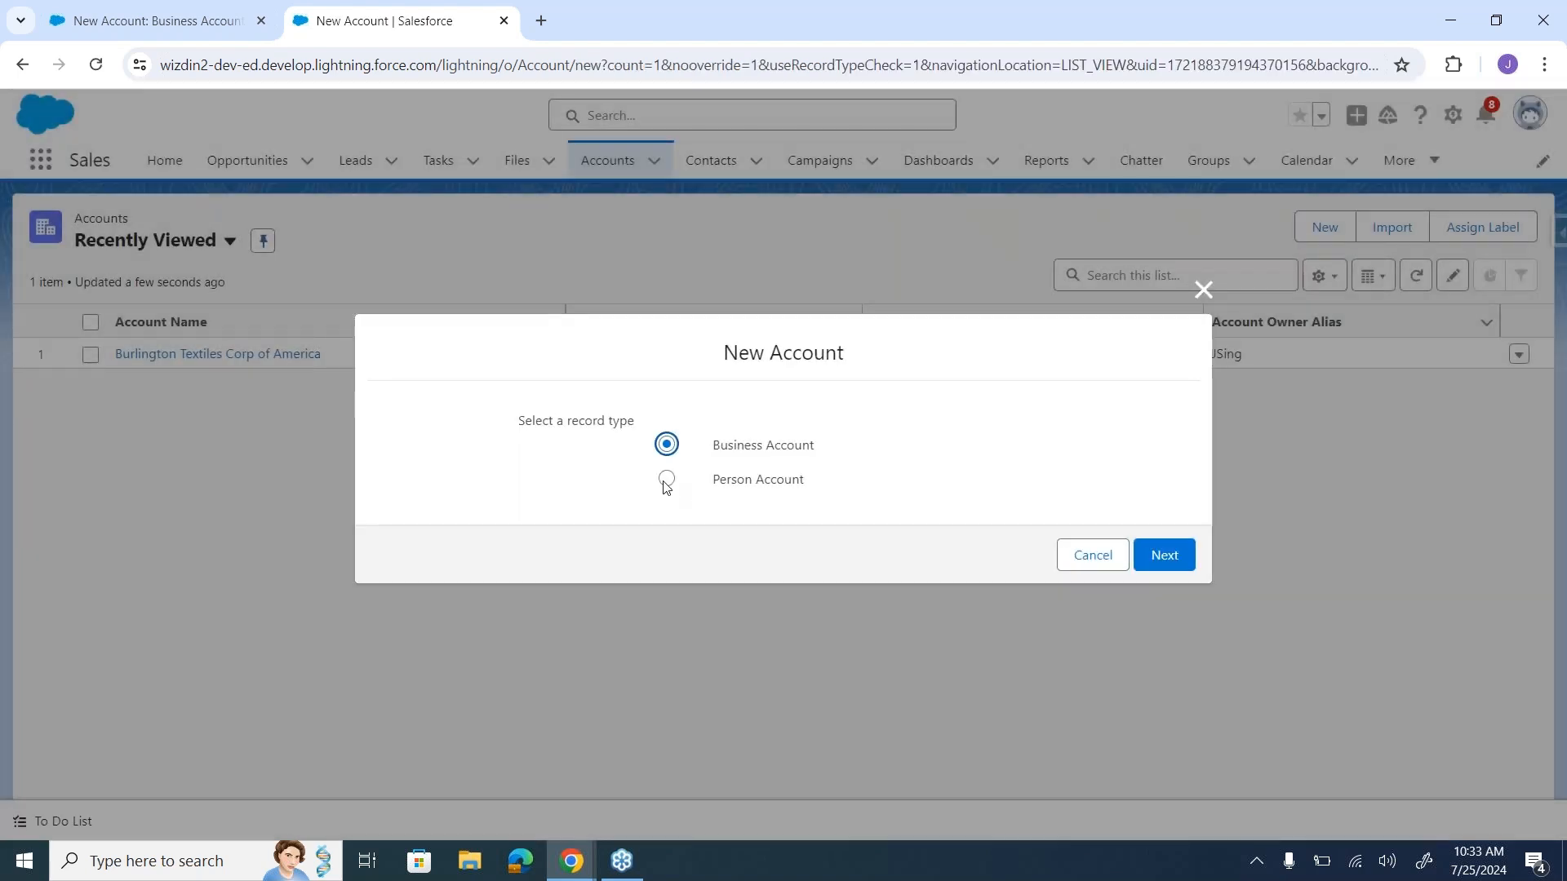
pyautogui.click(666, 480)
pyautogui.click(1163, 556)
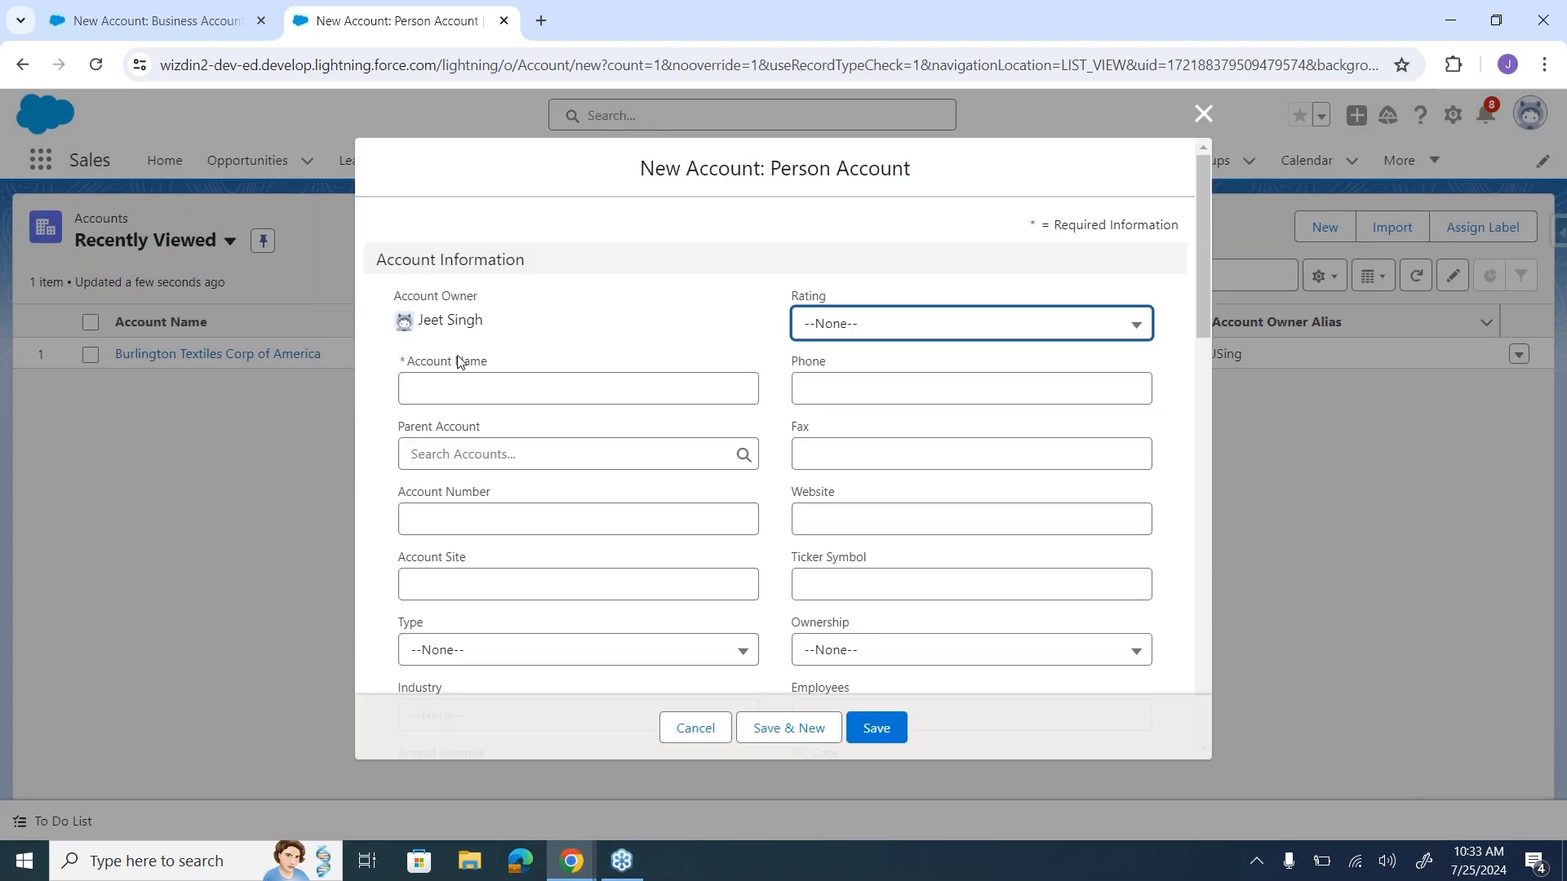
# Step: Compare the field layouts of the Person Account and Business Account forms, checking the first field beside Account Owner
pyautogui.click(792, 294)
pyautogui.moveTo(793, 299); pyautogui.dragTo(833, 304)
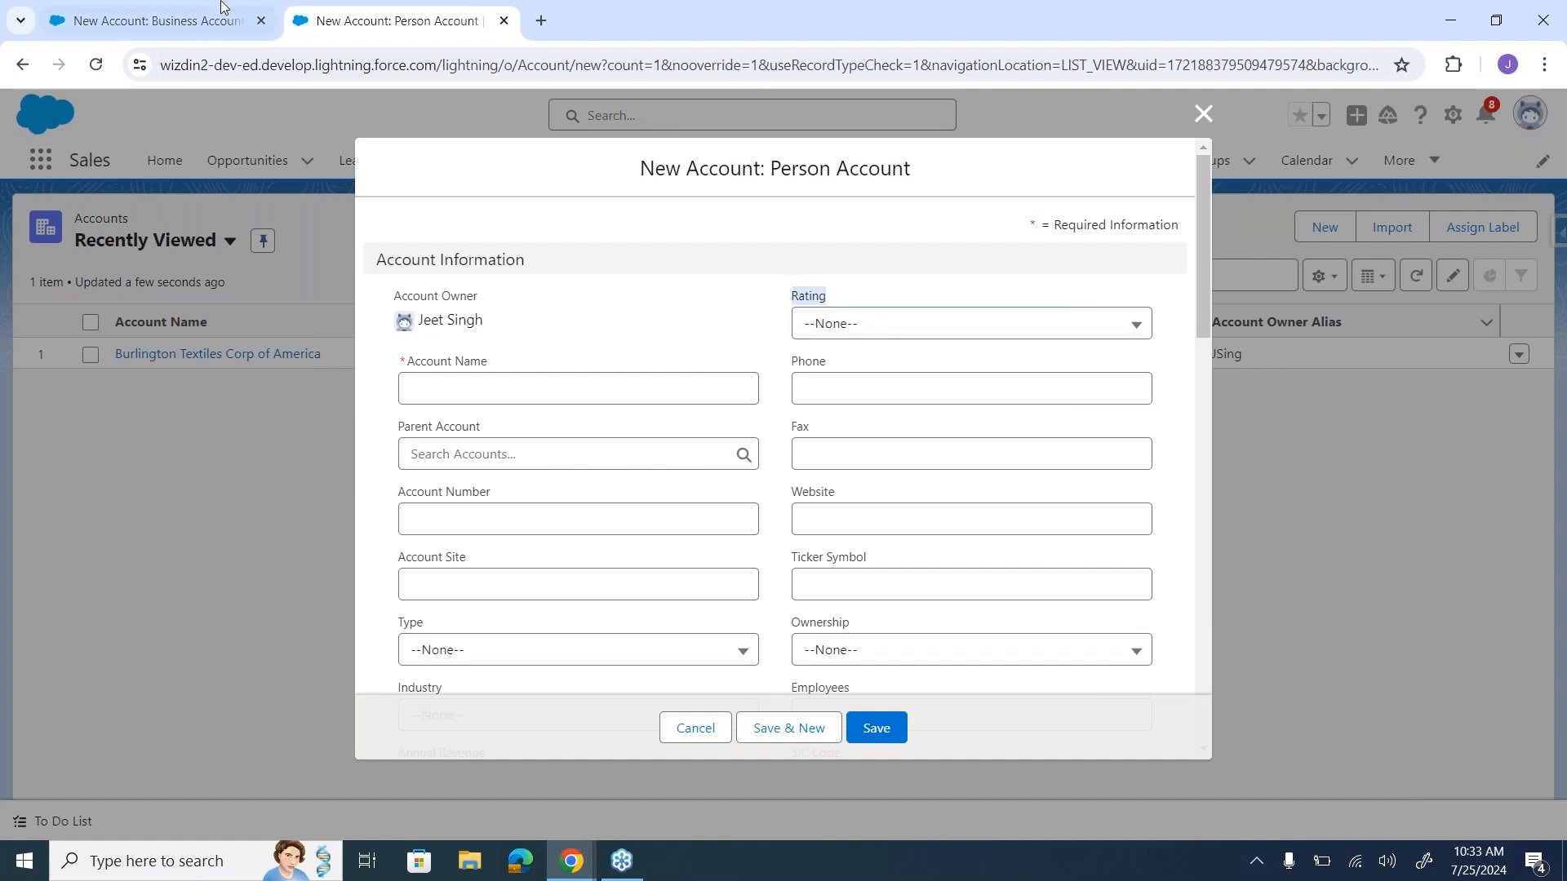
pyautogui.click(169, 18)
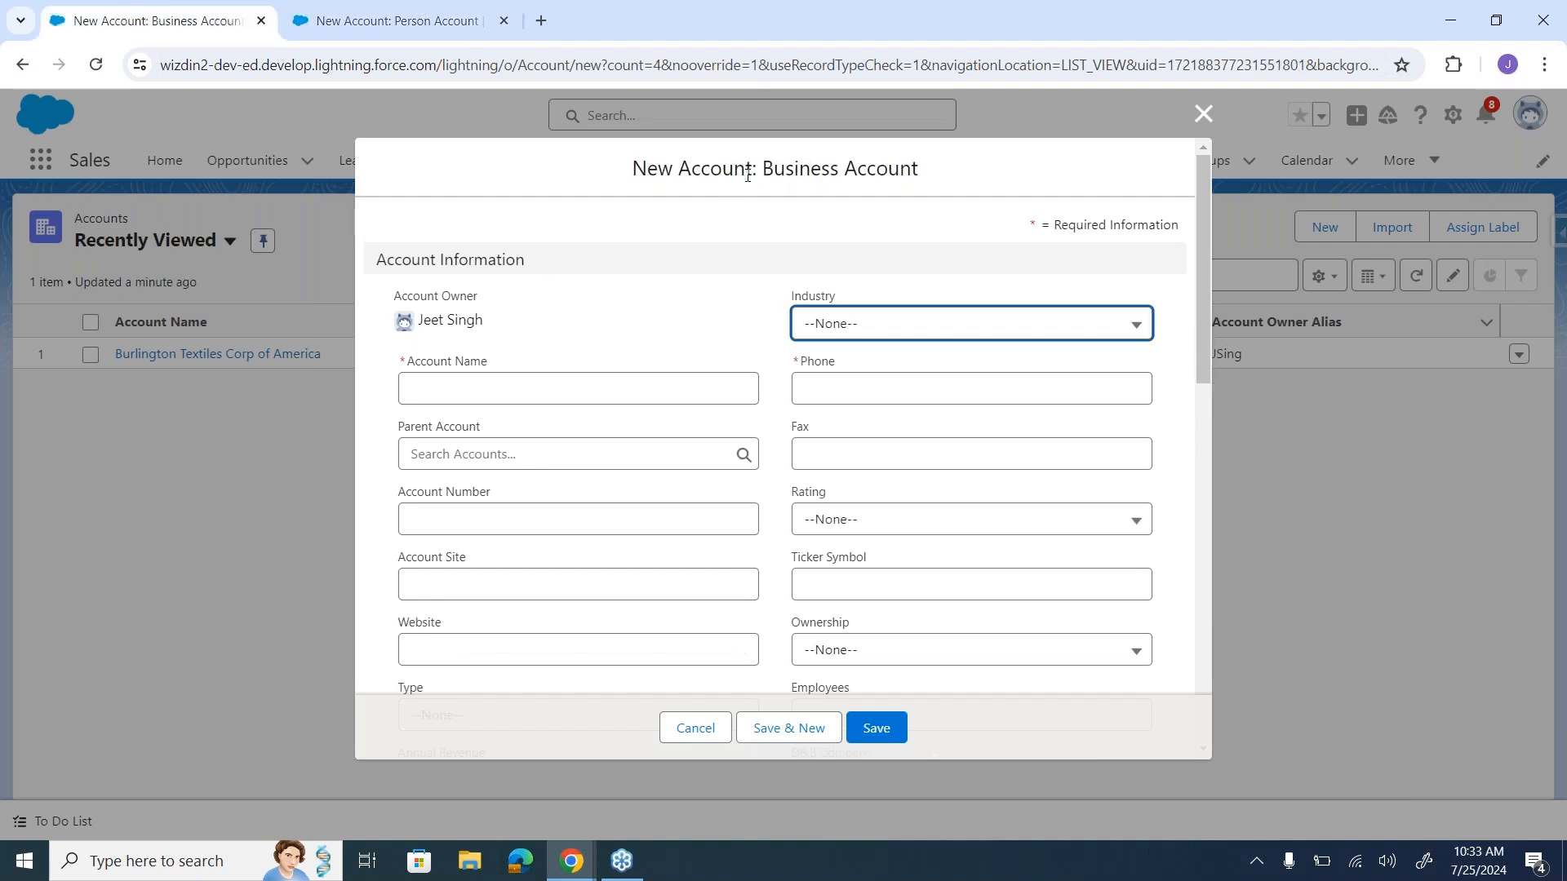
pyautogui.moveTo(764, 169); pyautogui.dragTo(936, 199)
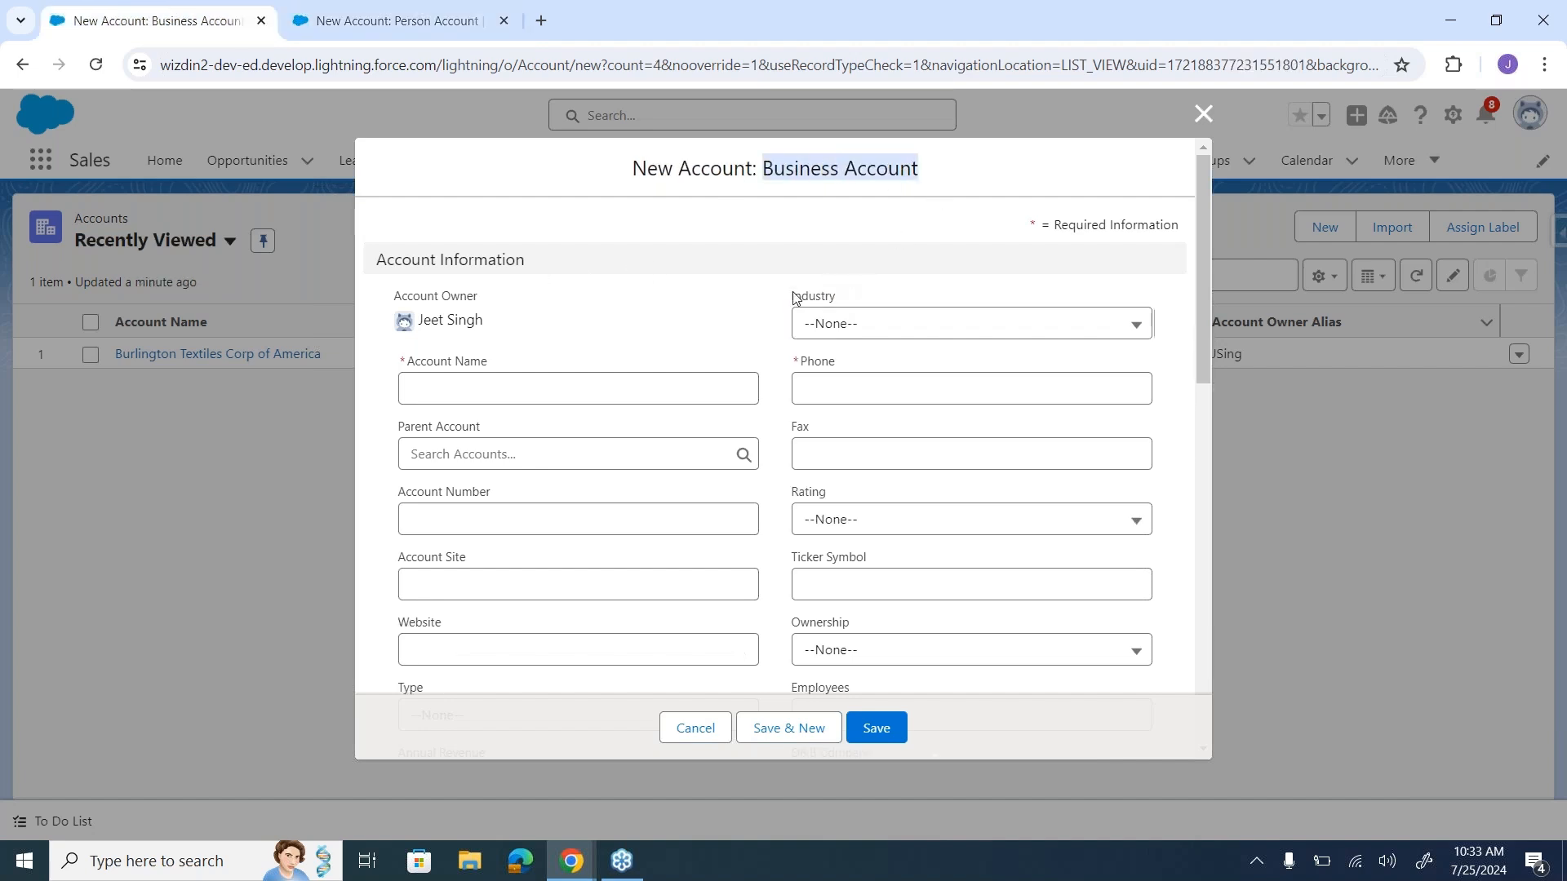
pyautogui.moveTo(791, 296); pyautogui.dragTo(838, 302)
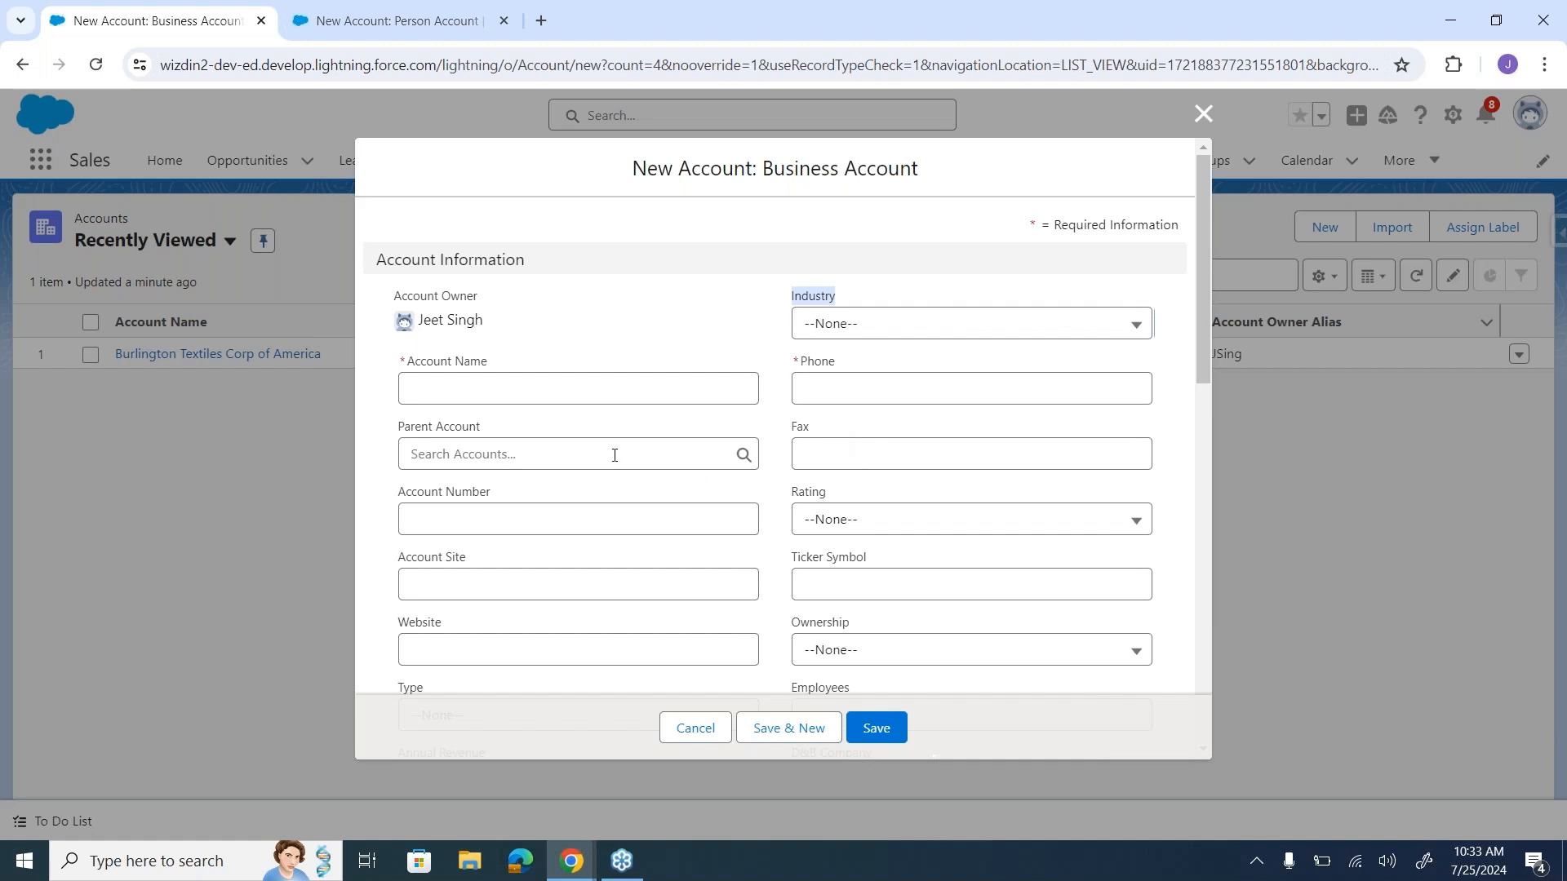
pyautogui.click(351, 20)
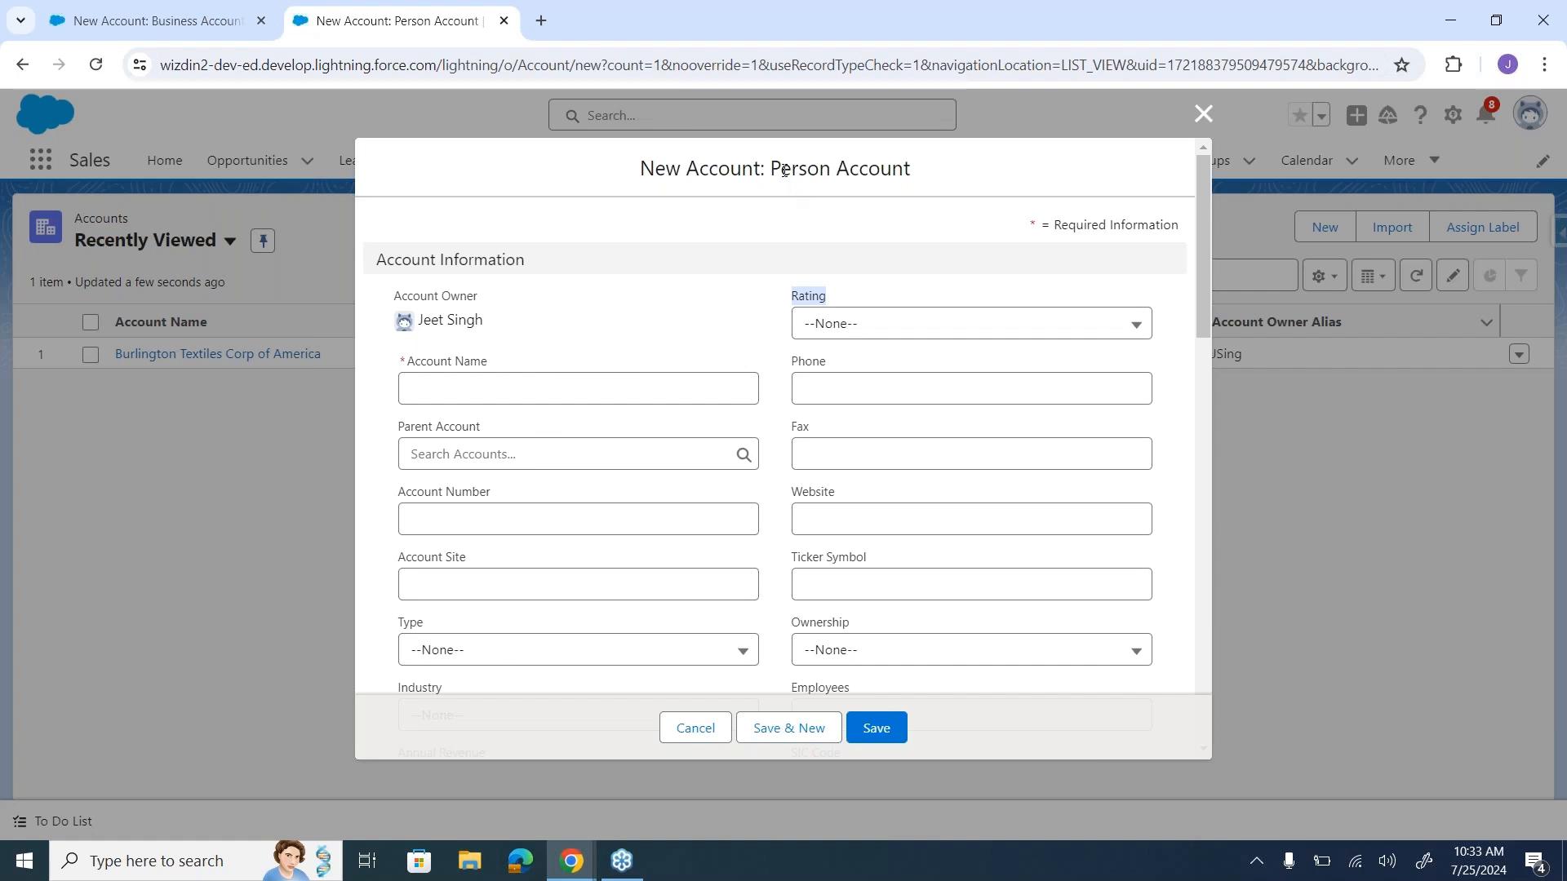
pyautogui.moveTo(784, 169); pyautogui.dragTo(879, 176)
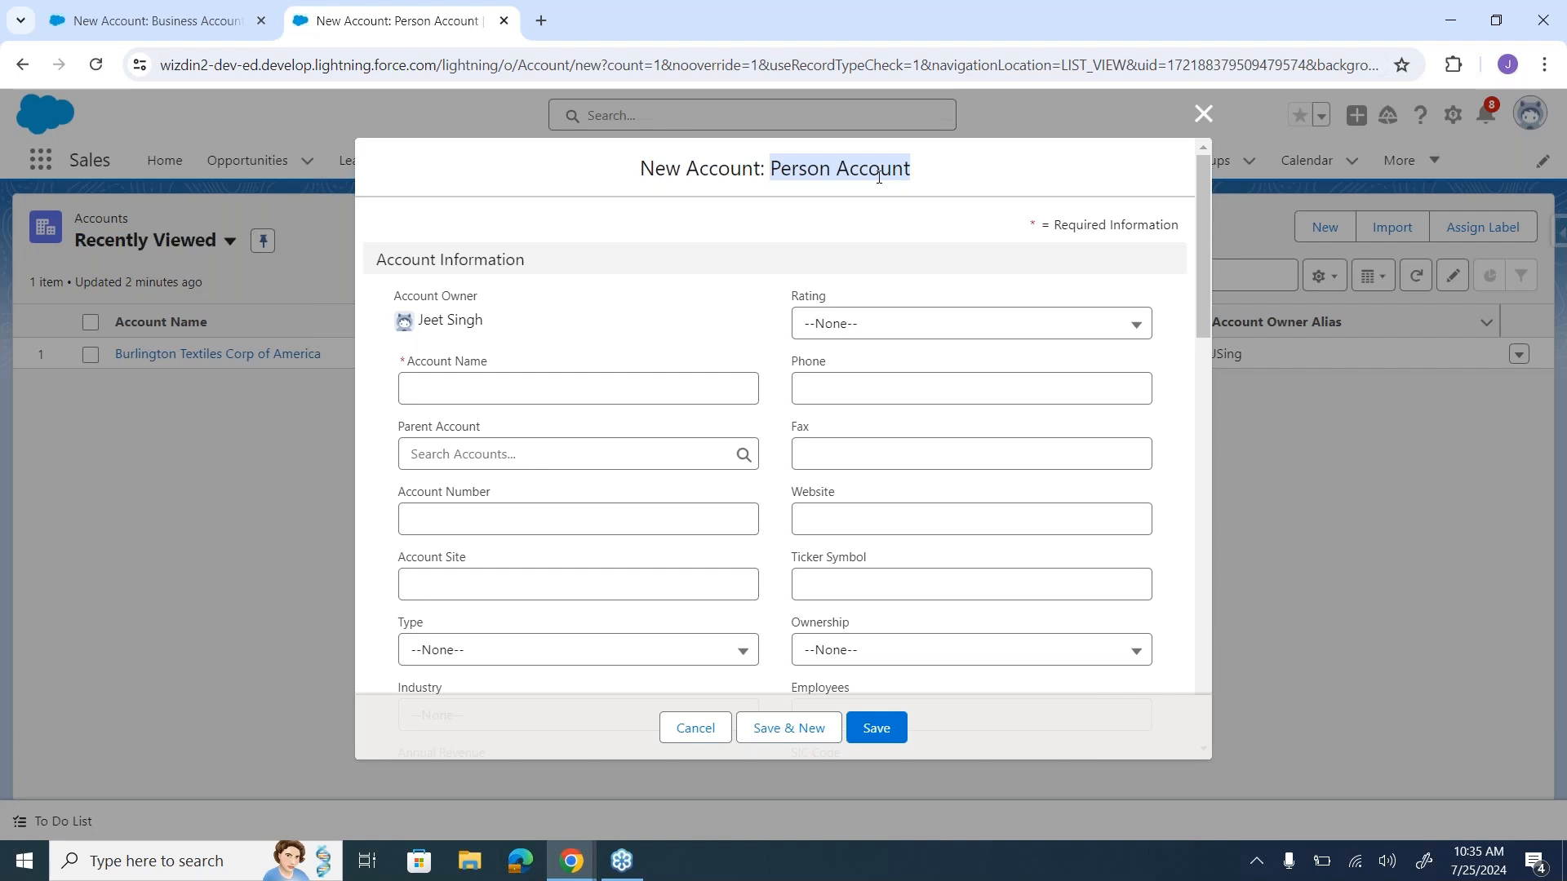
# Step: Close the Person Account and Business Account forms in both browser tabs without saving
pyautogui.click(1208, 120)
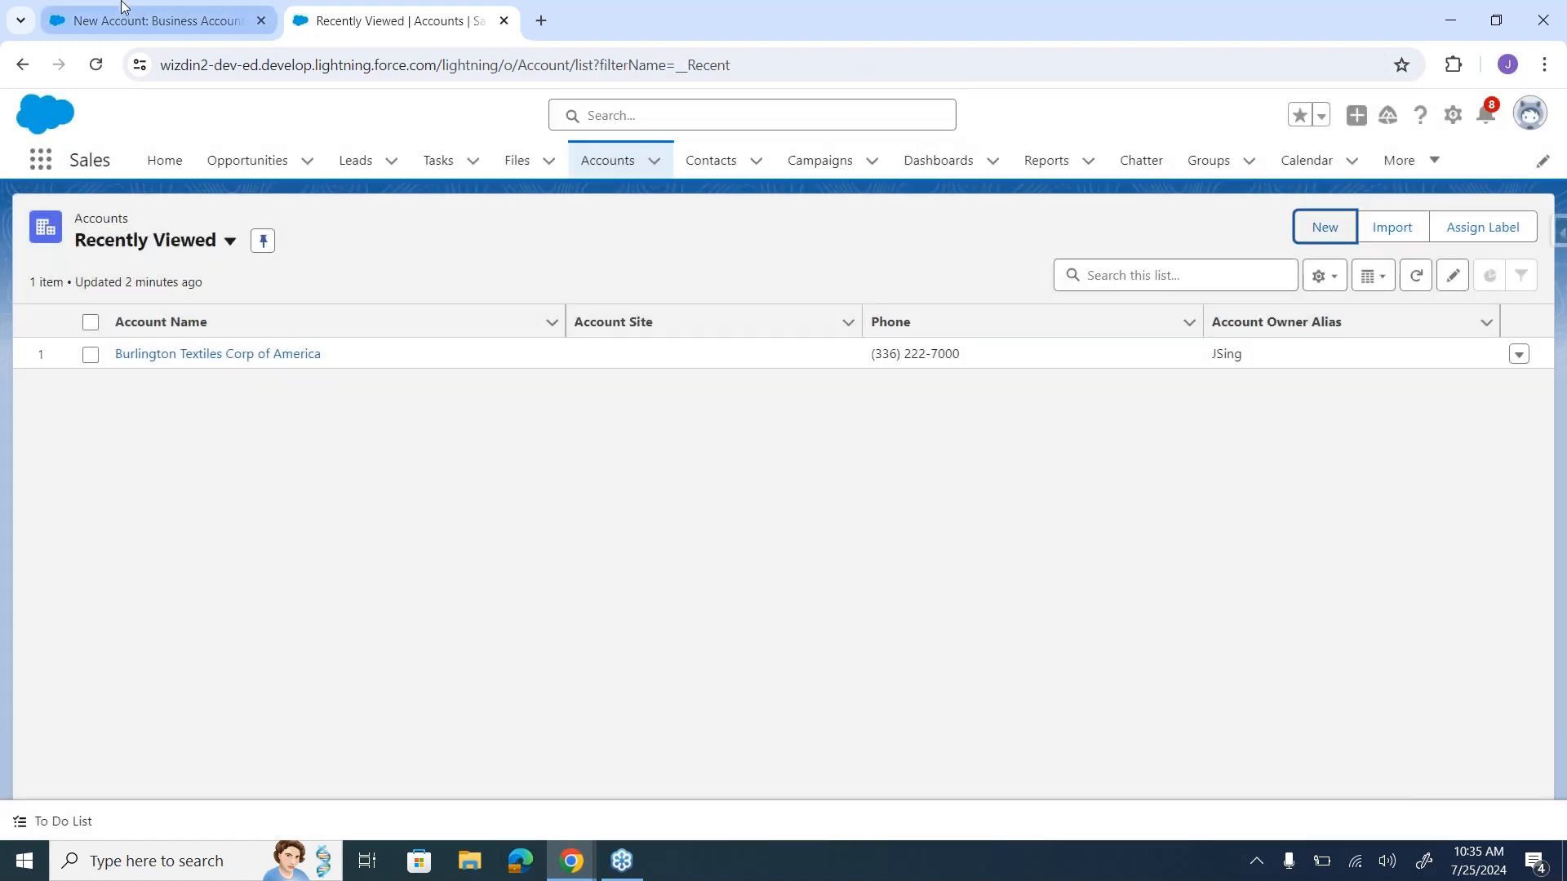
pyautogui.click(122, 7)
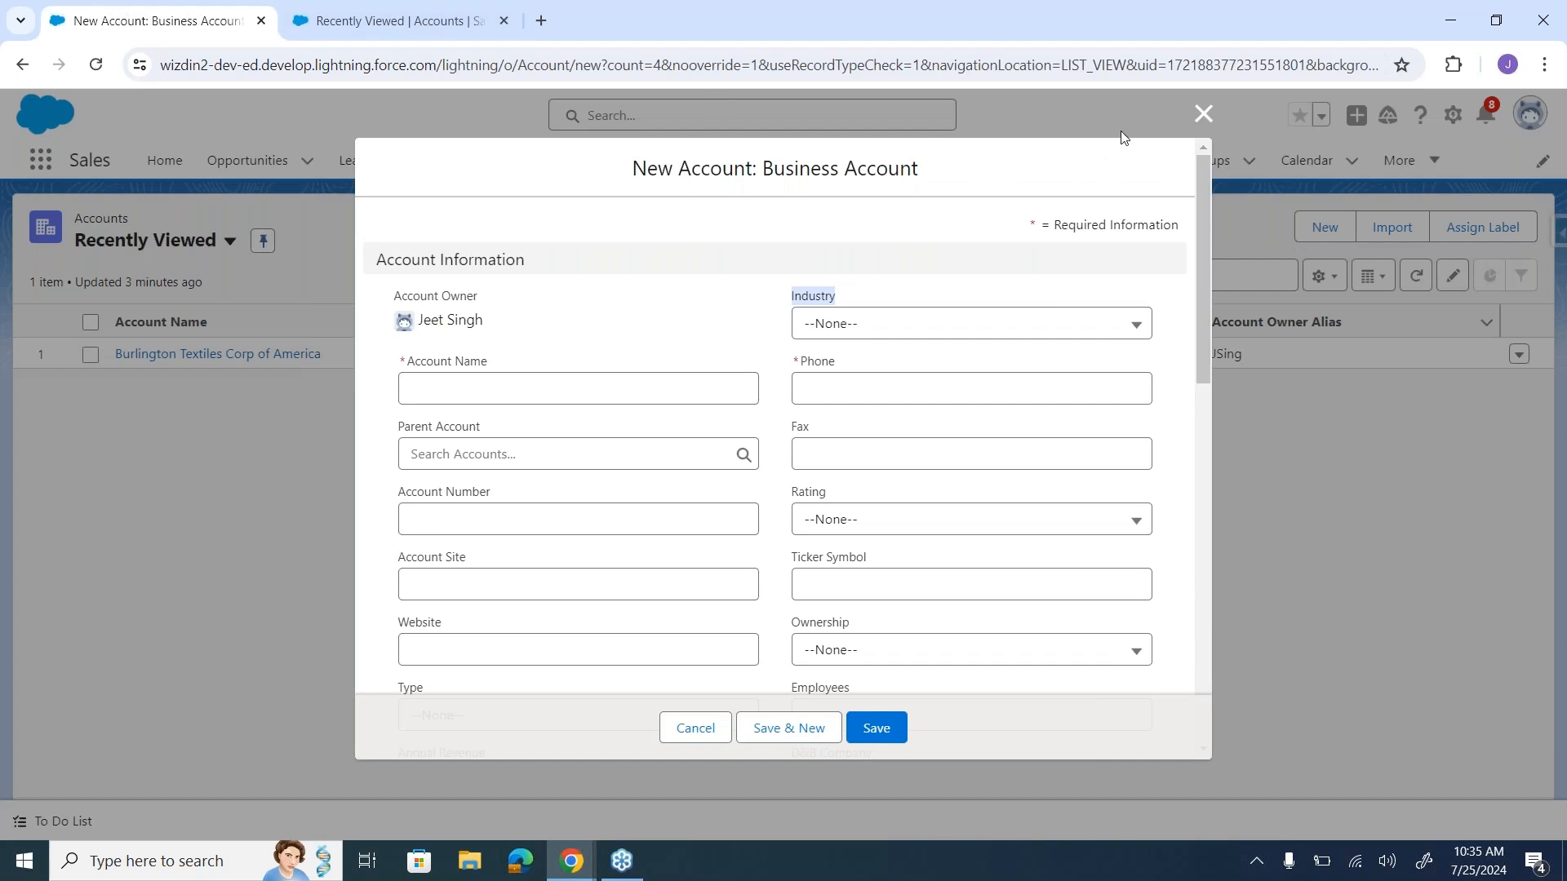
pyautogui.click(1203, 118)
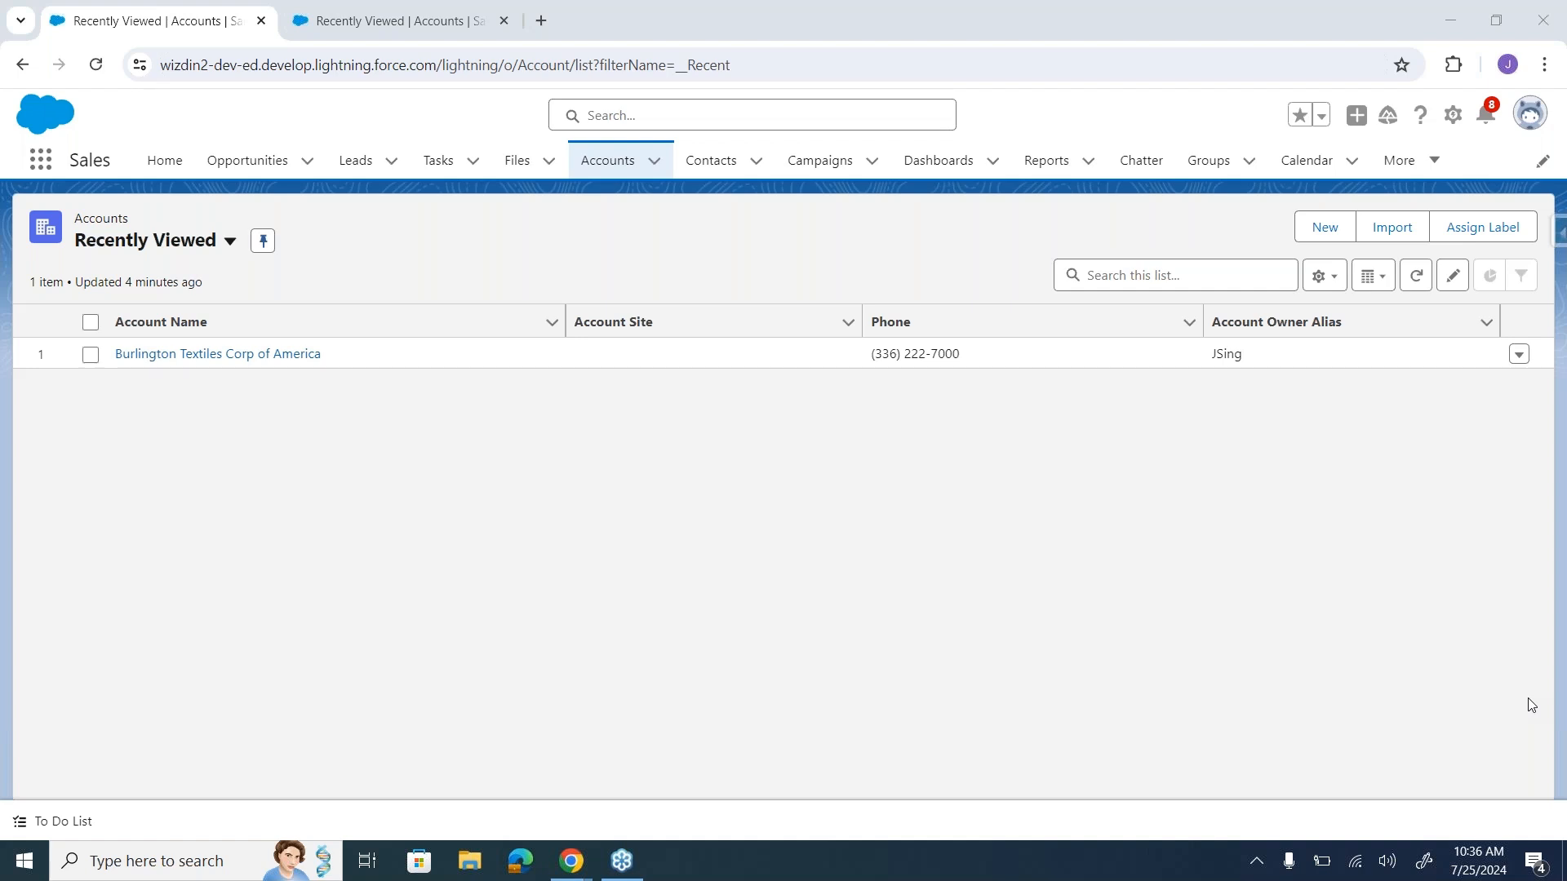
# Step: In a sticky note, write the heading "Opportunity" and list "New Opportunity" and "Resale Opportunity" beneath it
pyautogui.write('Opportunity  - ')
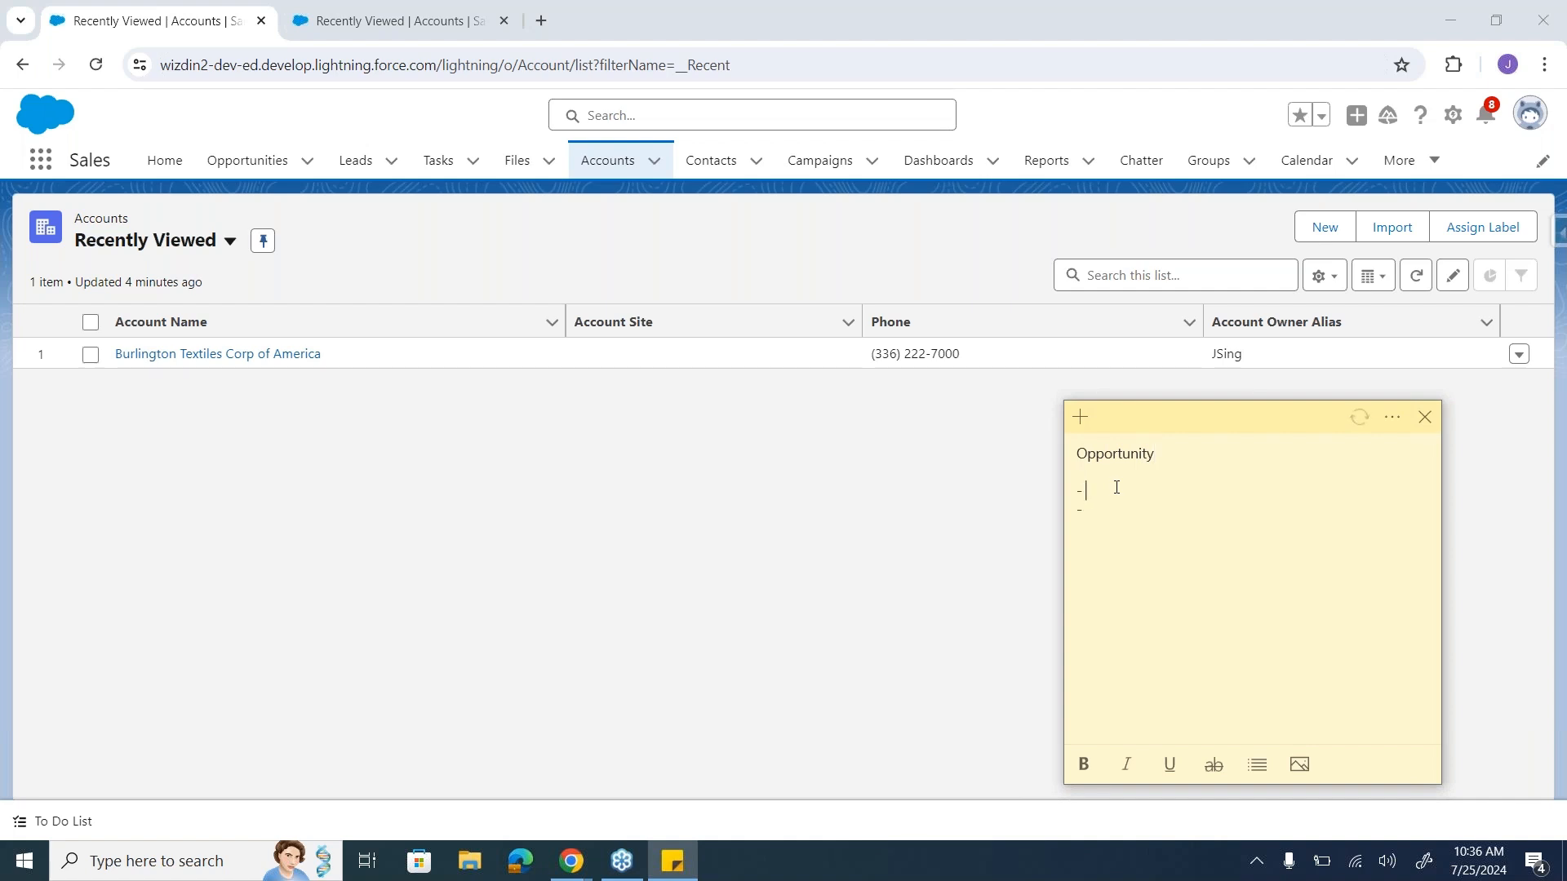
pyautogui.write('New Opportunity')
pyautogui.press('Return')
pyautogui.write('Resale Opportunity')
pyautogui.hotkey('ctrl', 'shift', 'Left')
pyautogui.hotkey('ctrl', 'shift', 'Left')
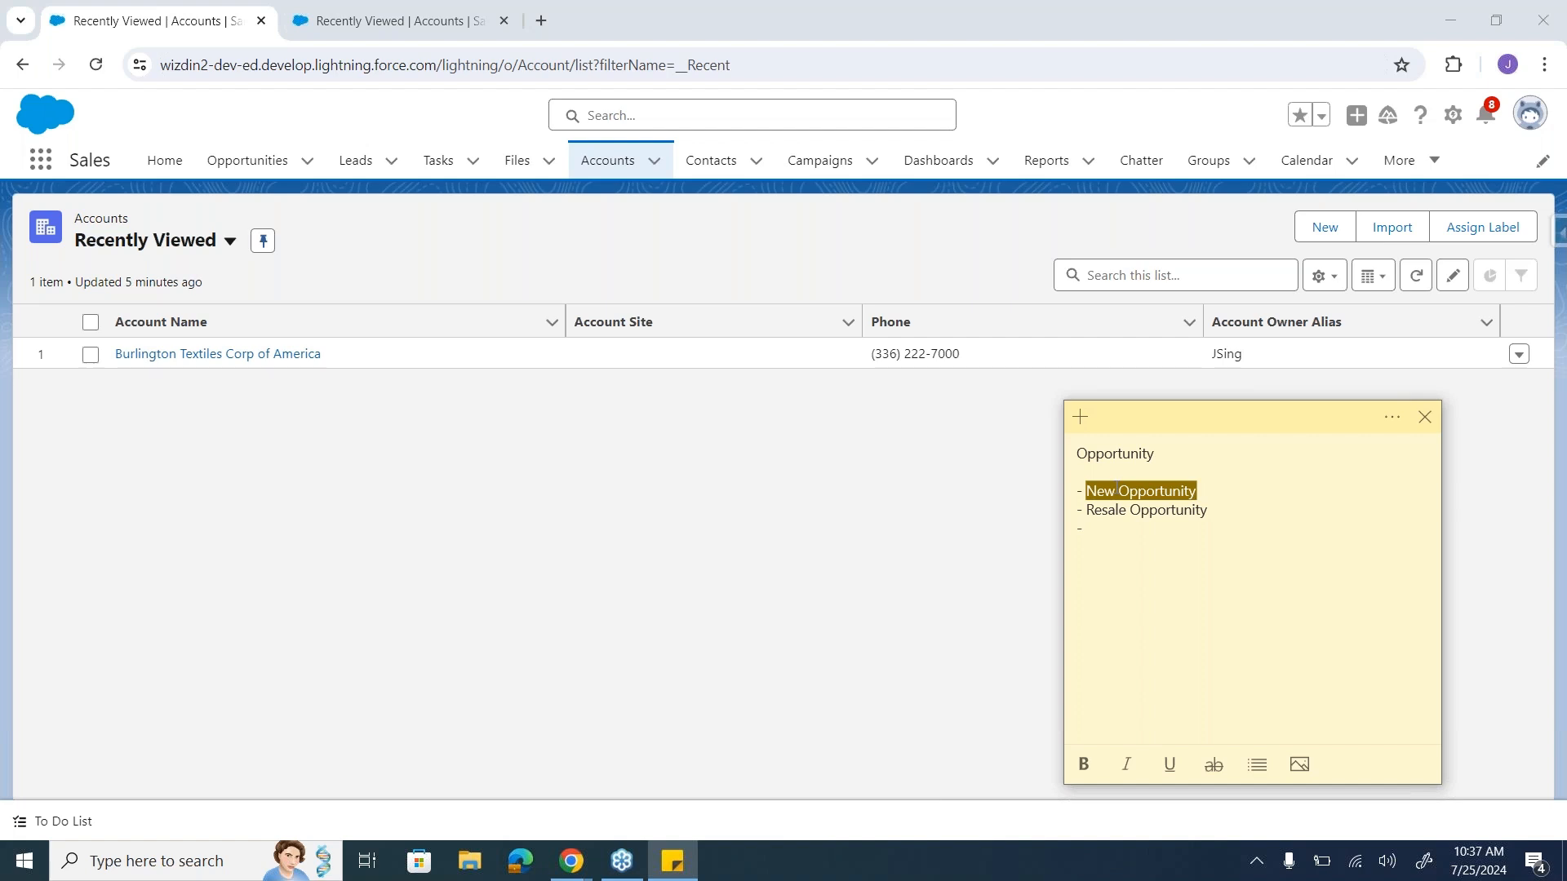
# Step: Append "(All STages)" to the New Opportunity line and "(Few STages not all)" to the Resale Opportunity line
pyautogui.press('Down')
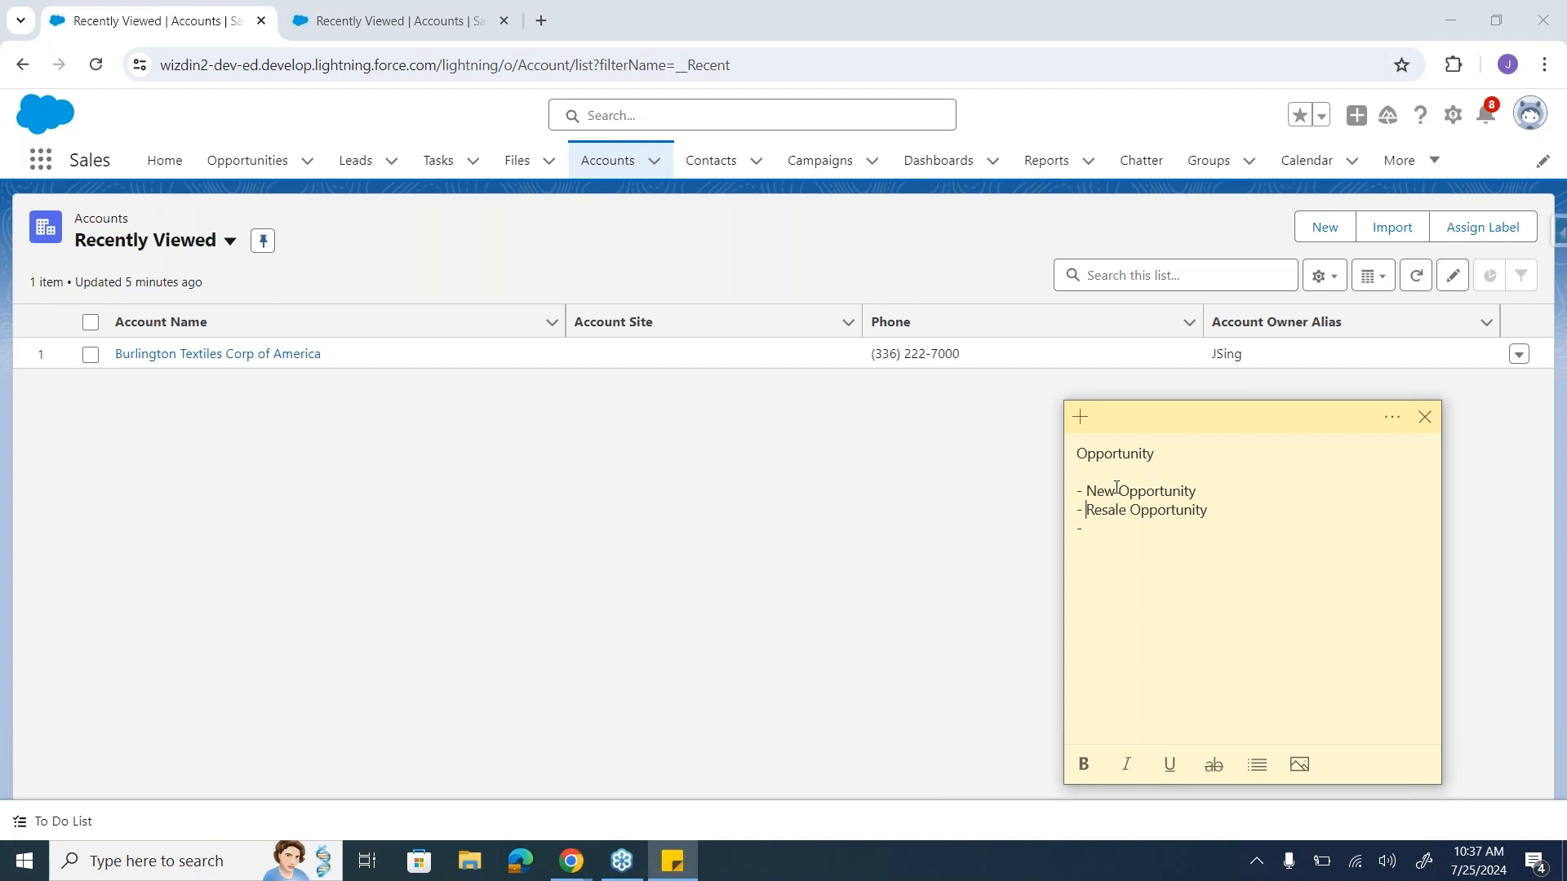
pyautogui.press('Up')
pyautogui.press('End')
pyautogui.write('(All STages)')
pyautogui.press('Down')
pyautogui.write('(Few STages not all)')
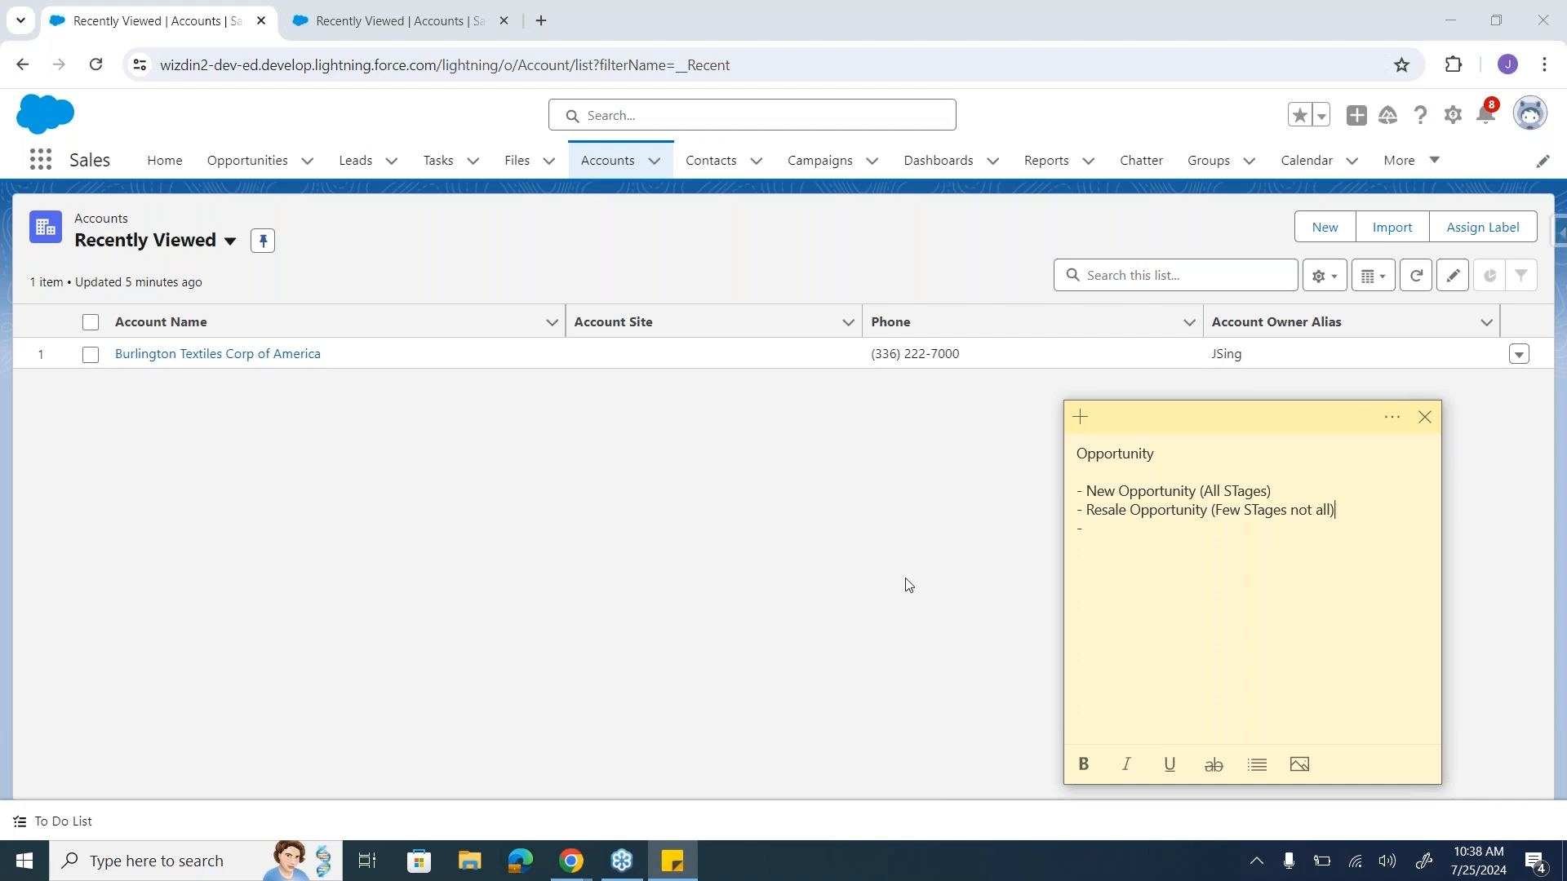
# Step: Return to Salesforce, show the Opportunities list and open the Object Manager in Setup
pyautogui.click(879, 546)
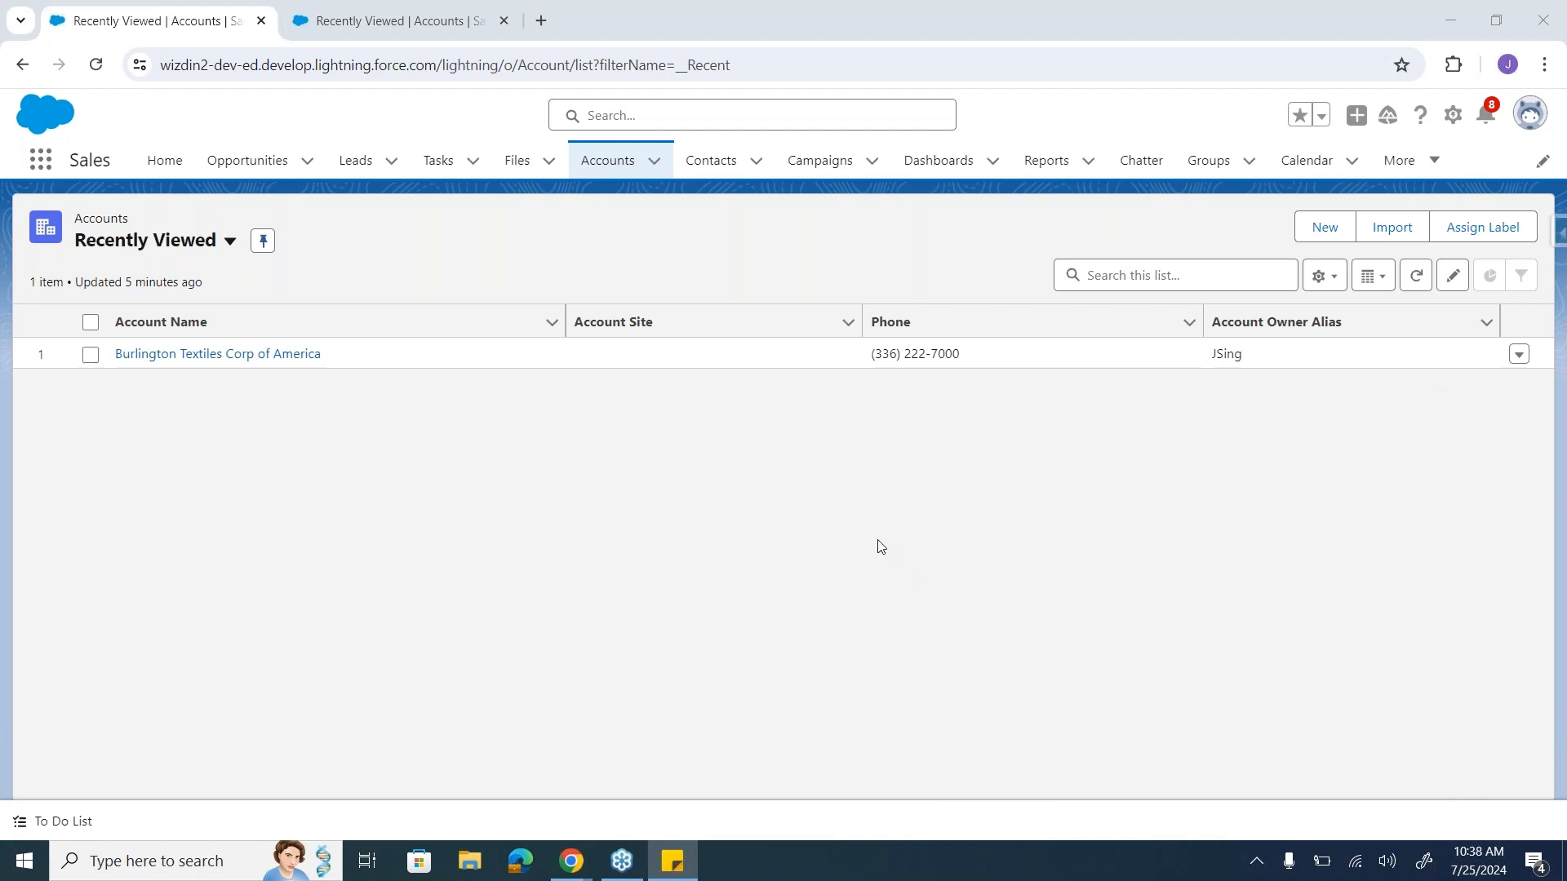
pyautogui.click(247, 160)
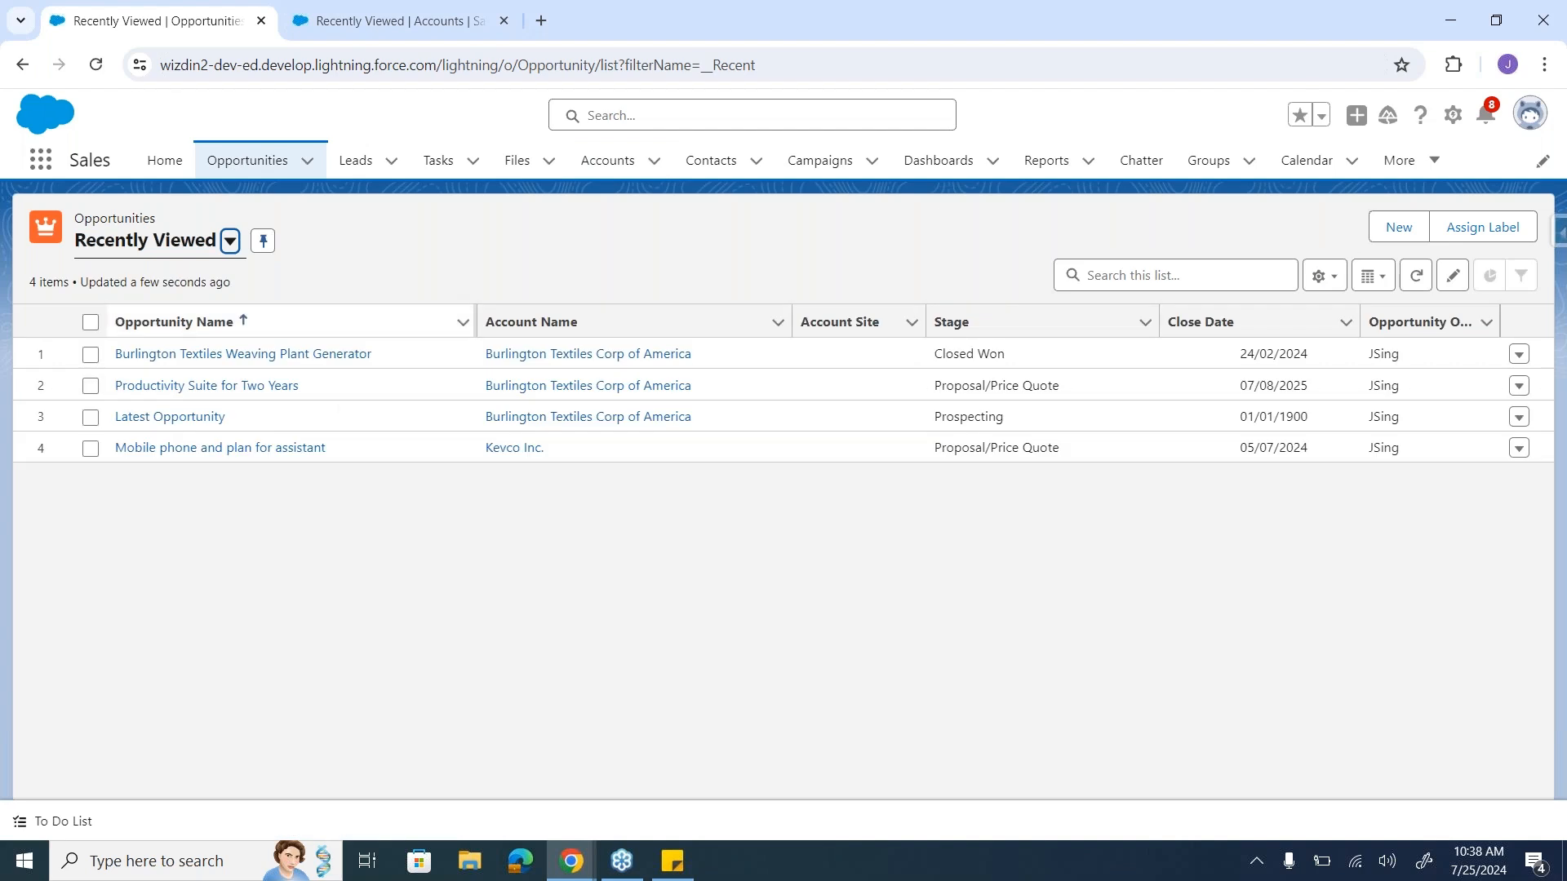
pyautogui.click(1453, 115)
pyautogui.click(1388, 171)
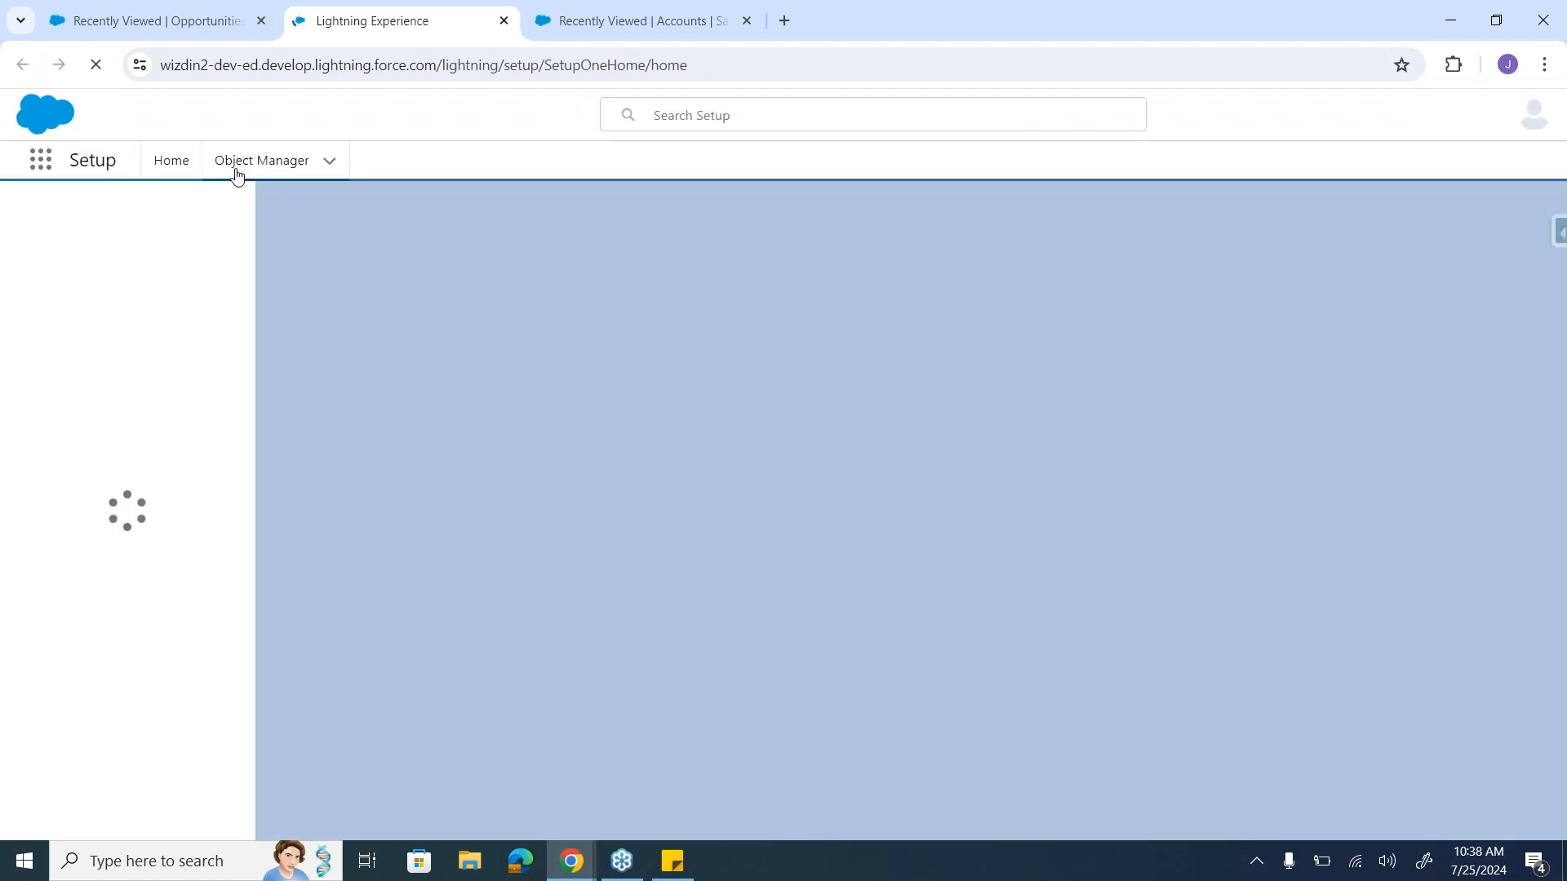
pyautogui.click(247, 169)
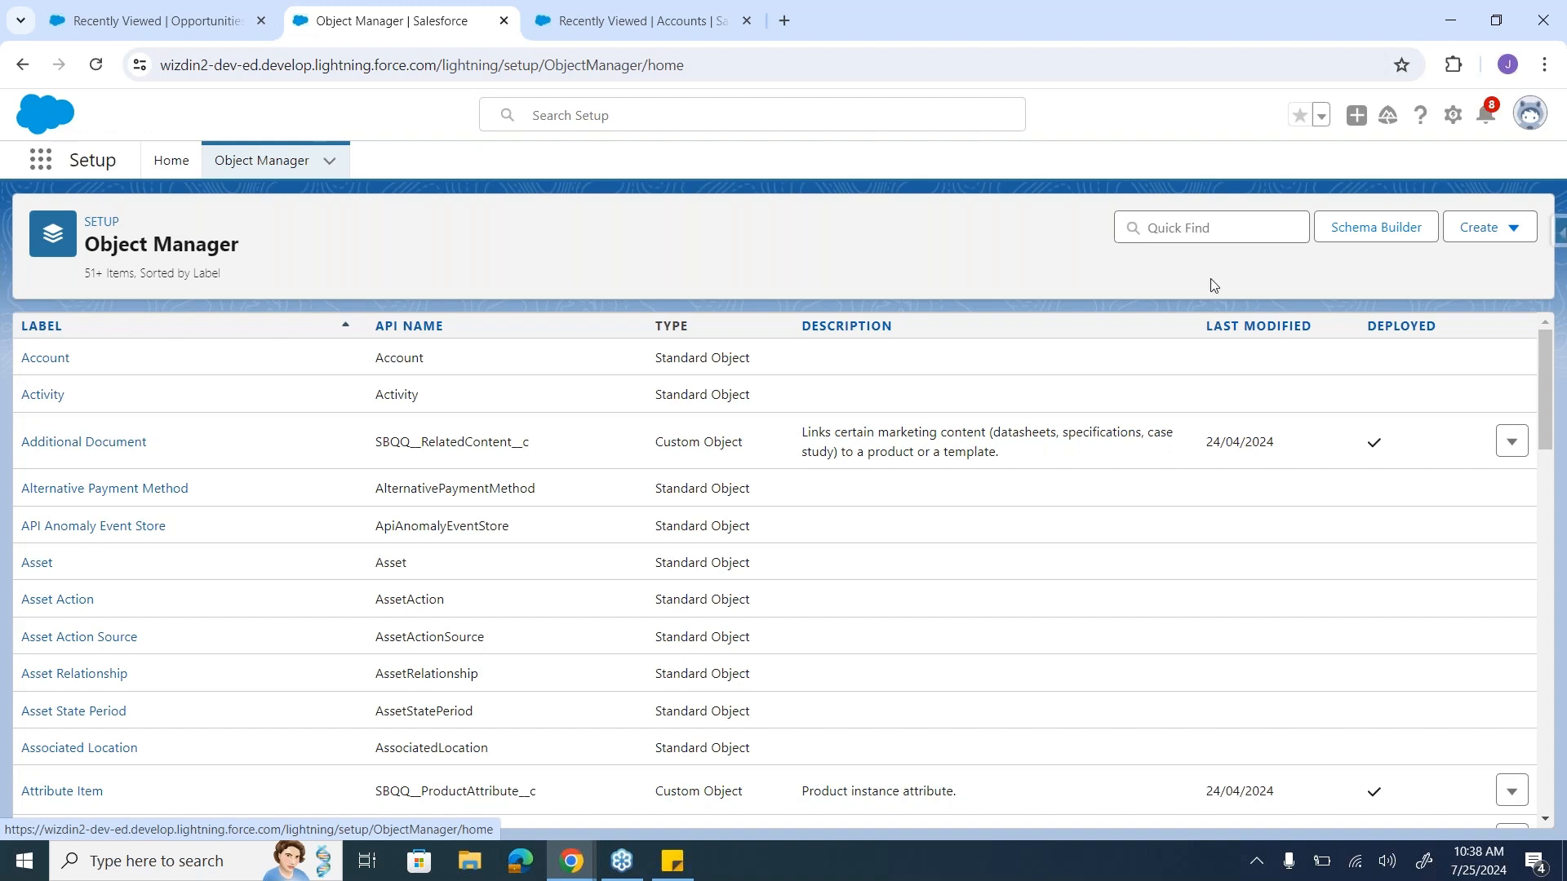
# Step: Find the Opportunity object with the search term "oppor" and open its record types list
pyautogui.click(1205, 234)
pyautogui.write('oppor')
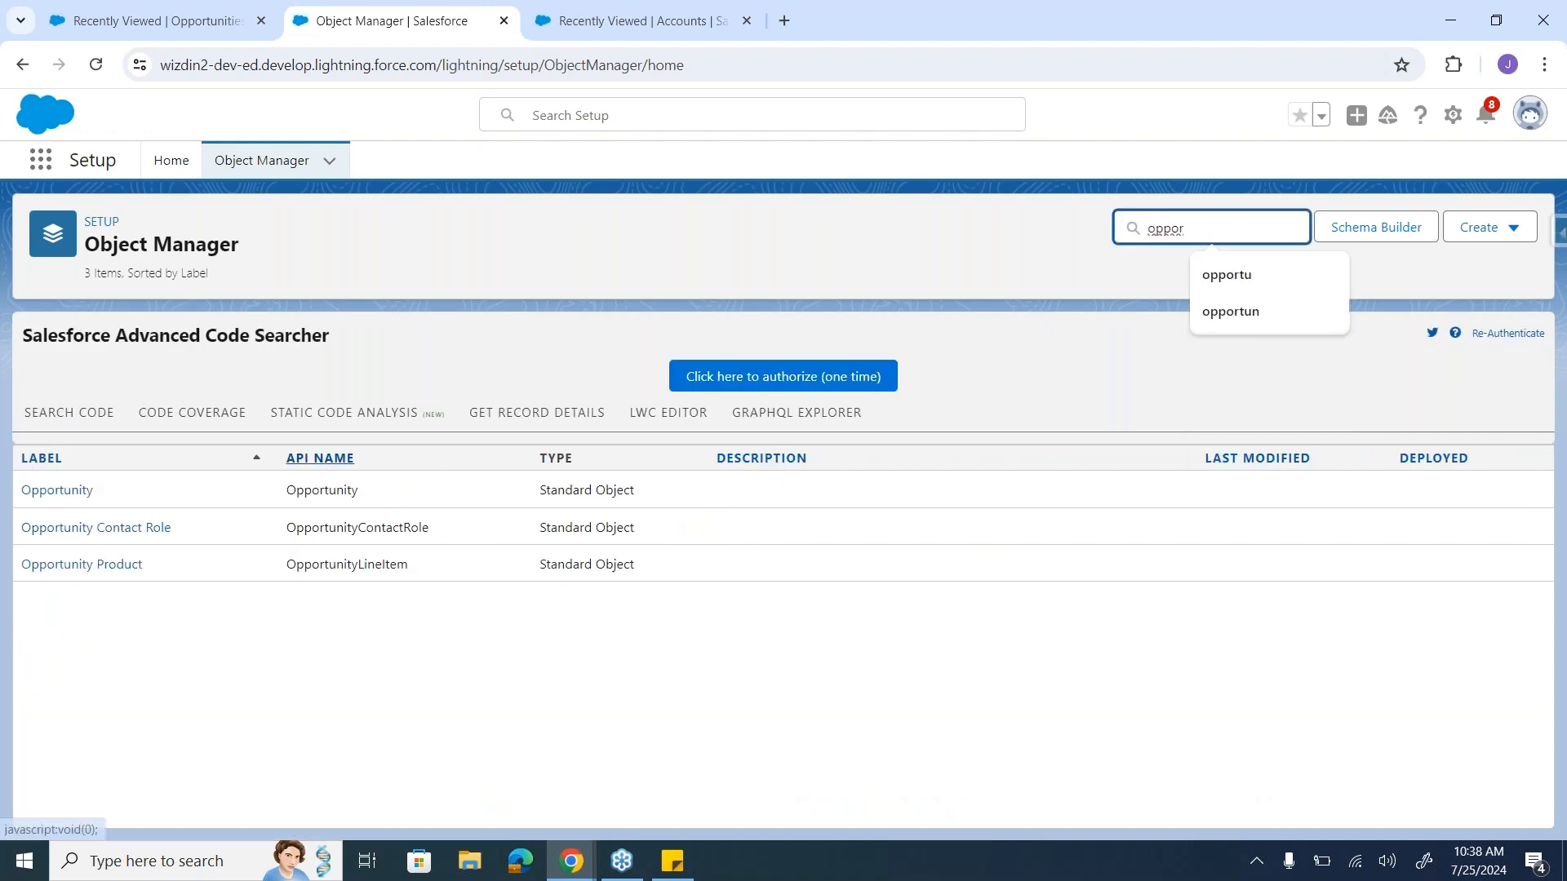
pyautogui.click(64, 491)
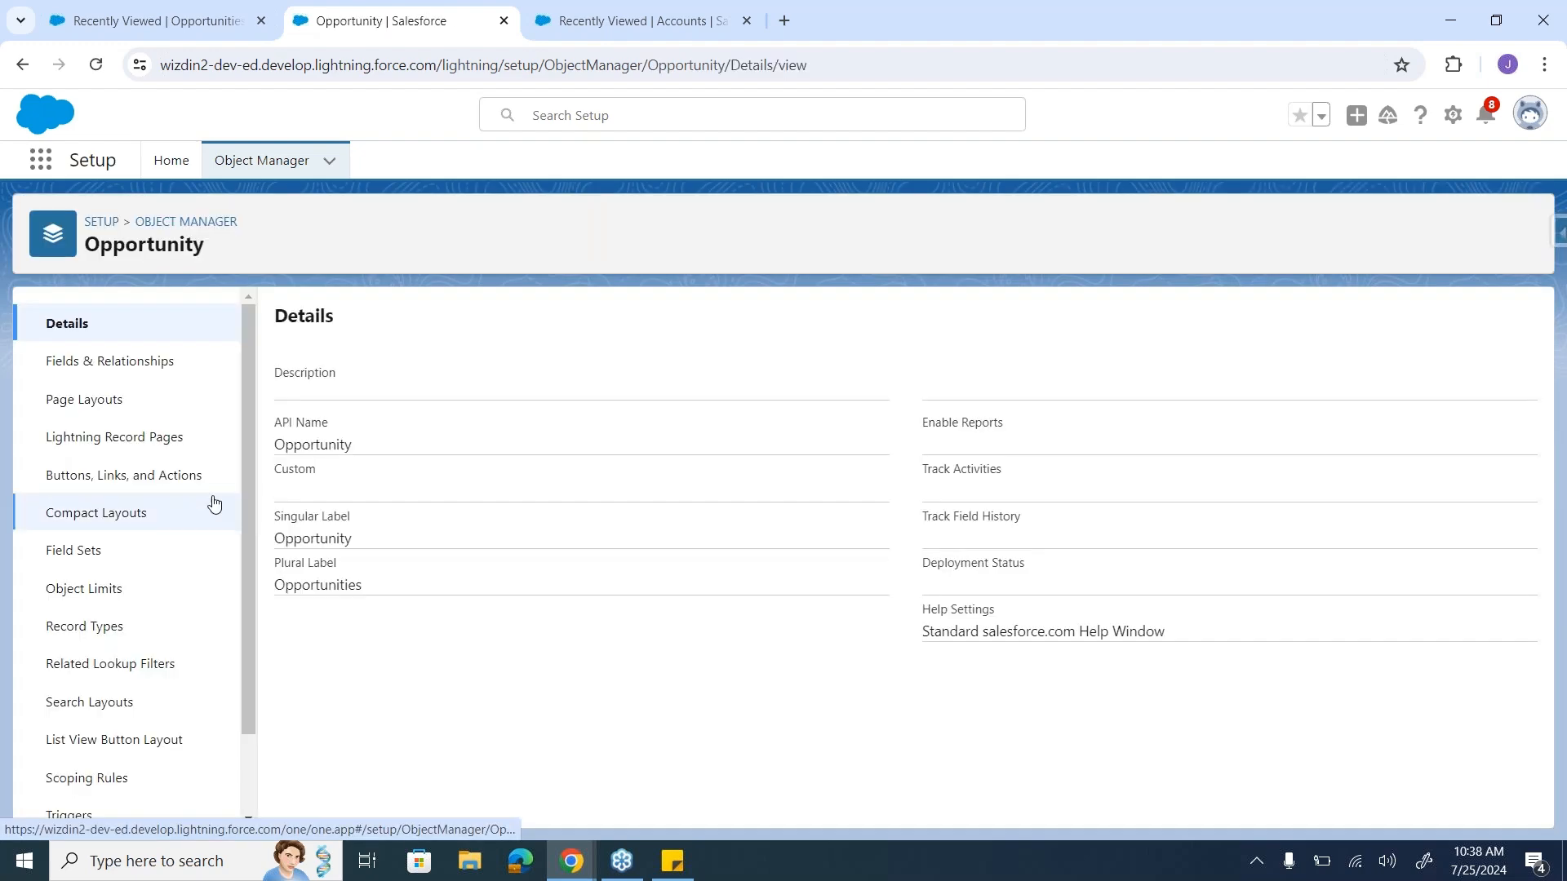
pyautogui.click(98, 623)
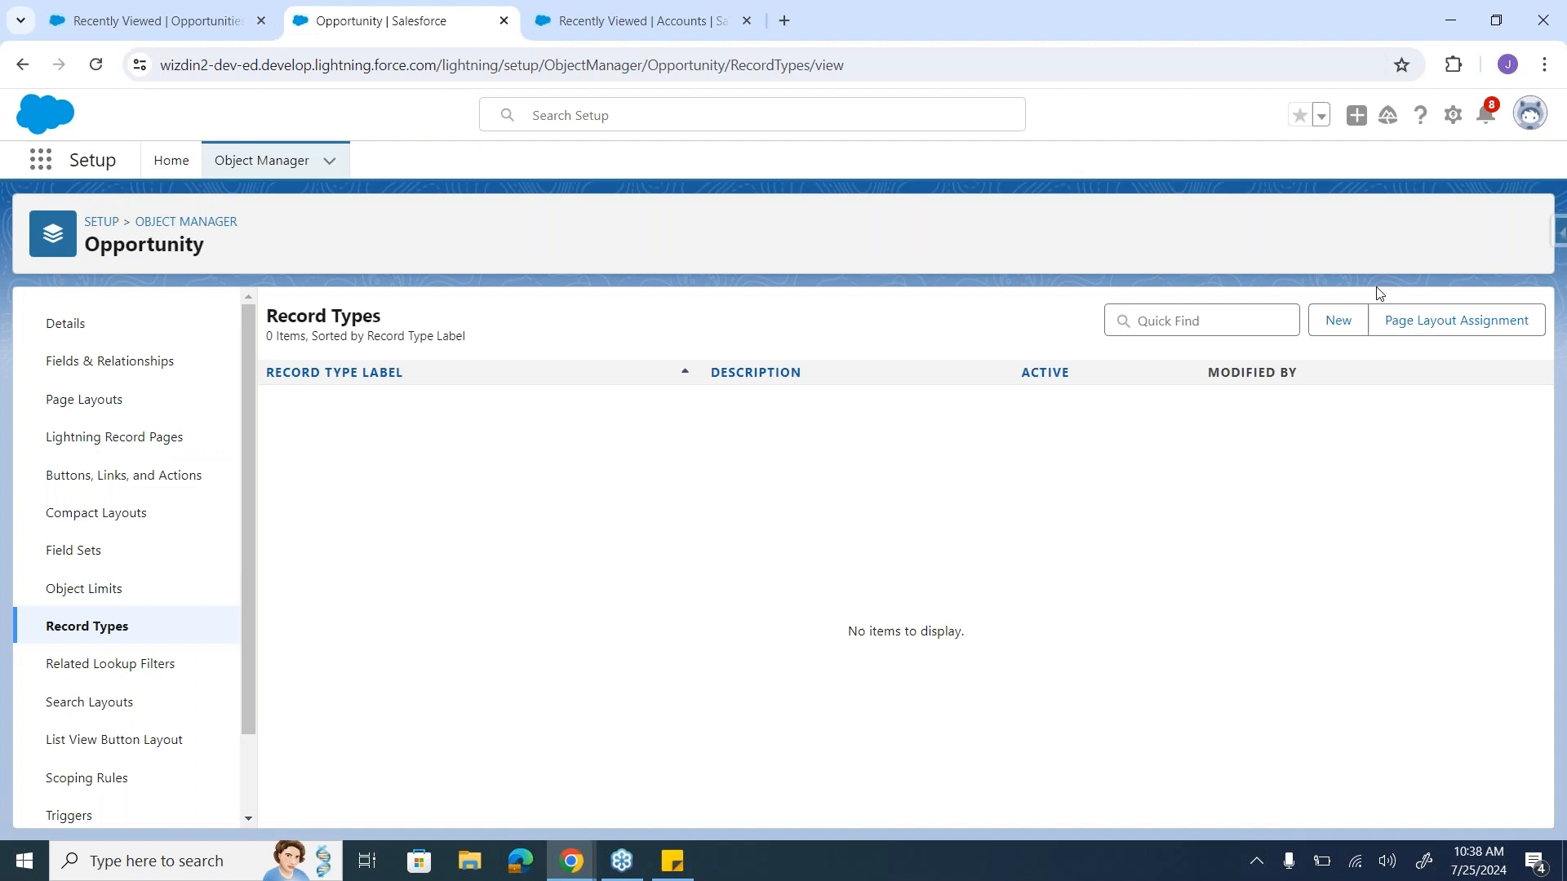
# Step: Start a new Opportunity record type, read the sales process requirement, and go to the Sales Processes setup page
pyautogui.click(1332, 323)
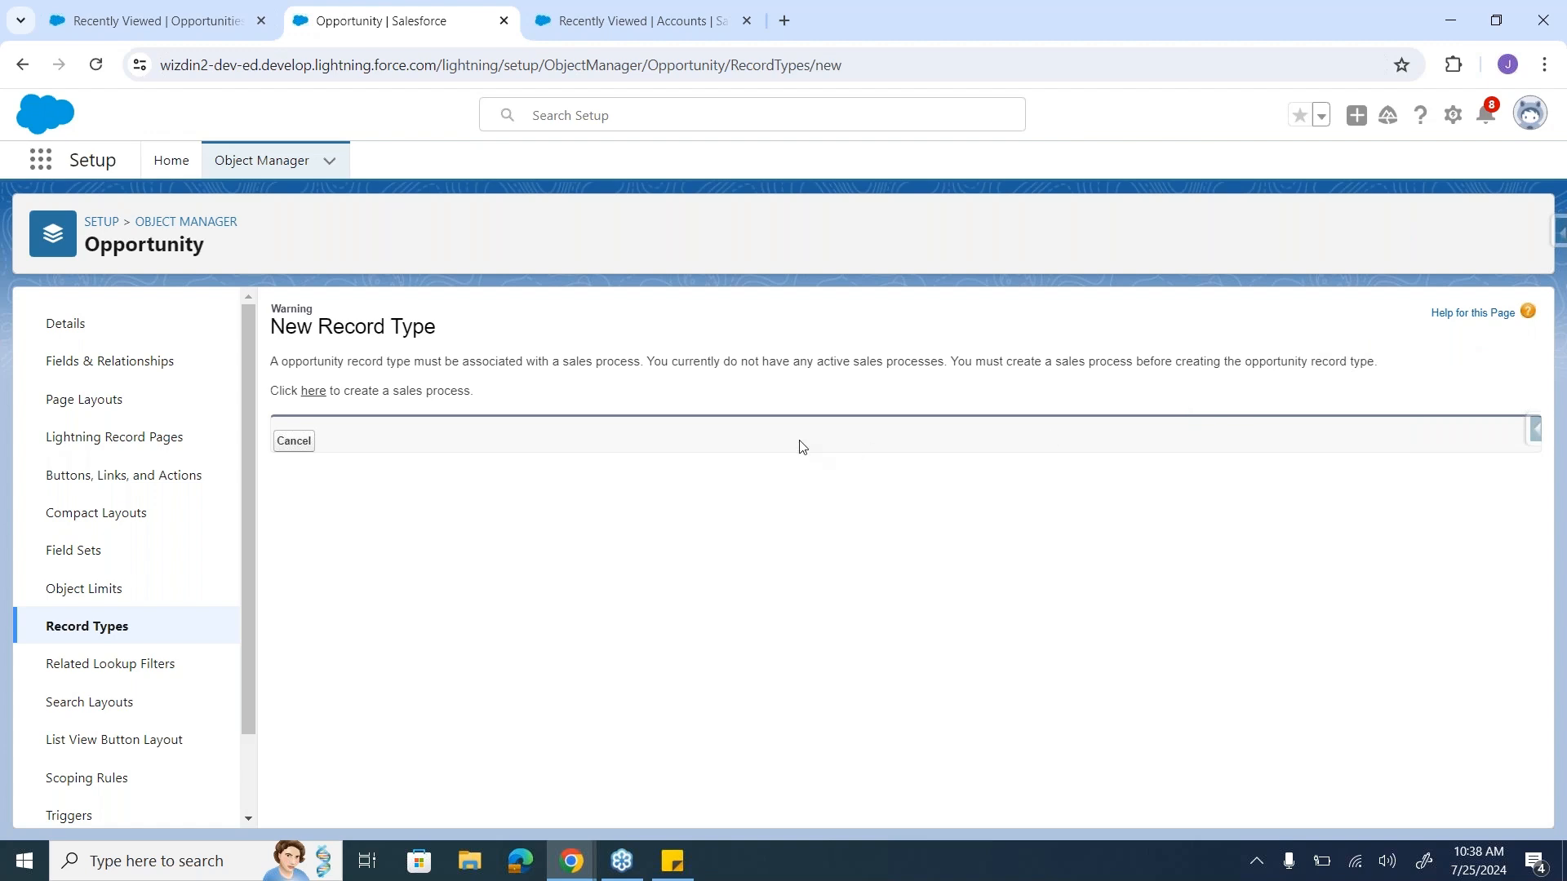
pyautogui.scroll(3, 800, 448)
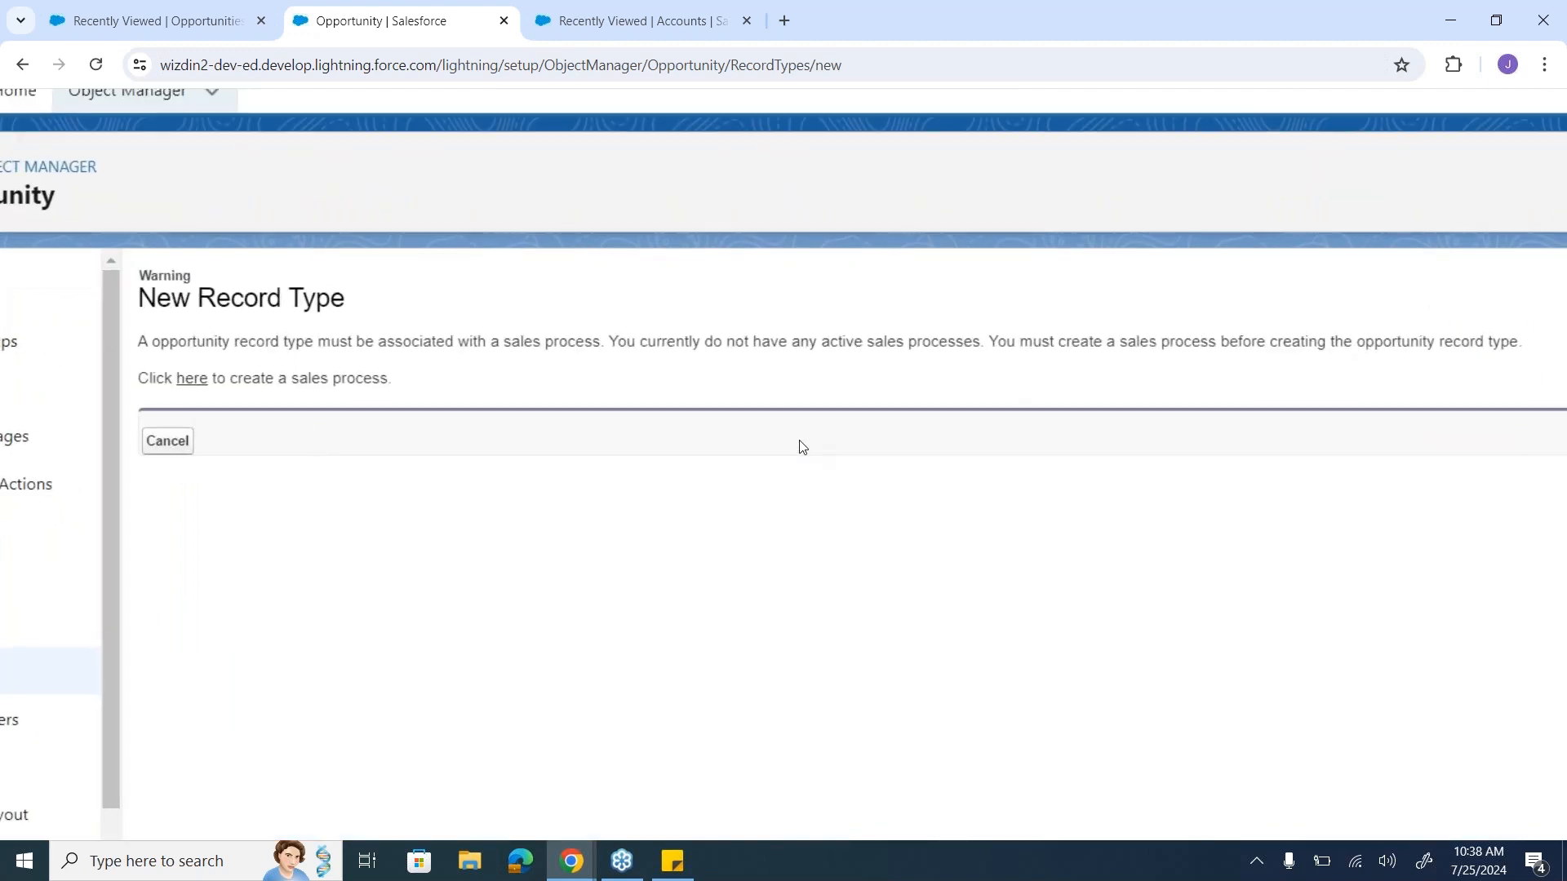
pyautogui.hscroll(2, 802, 447)
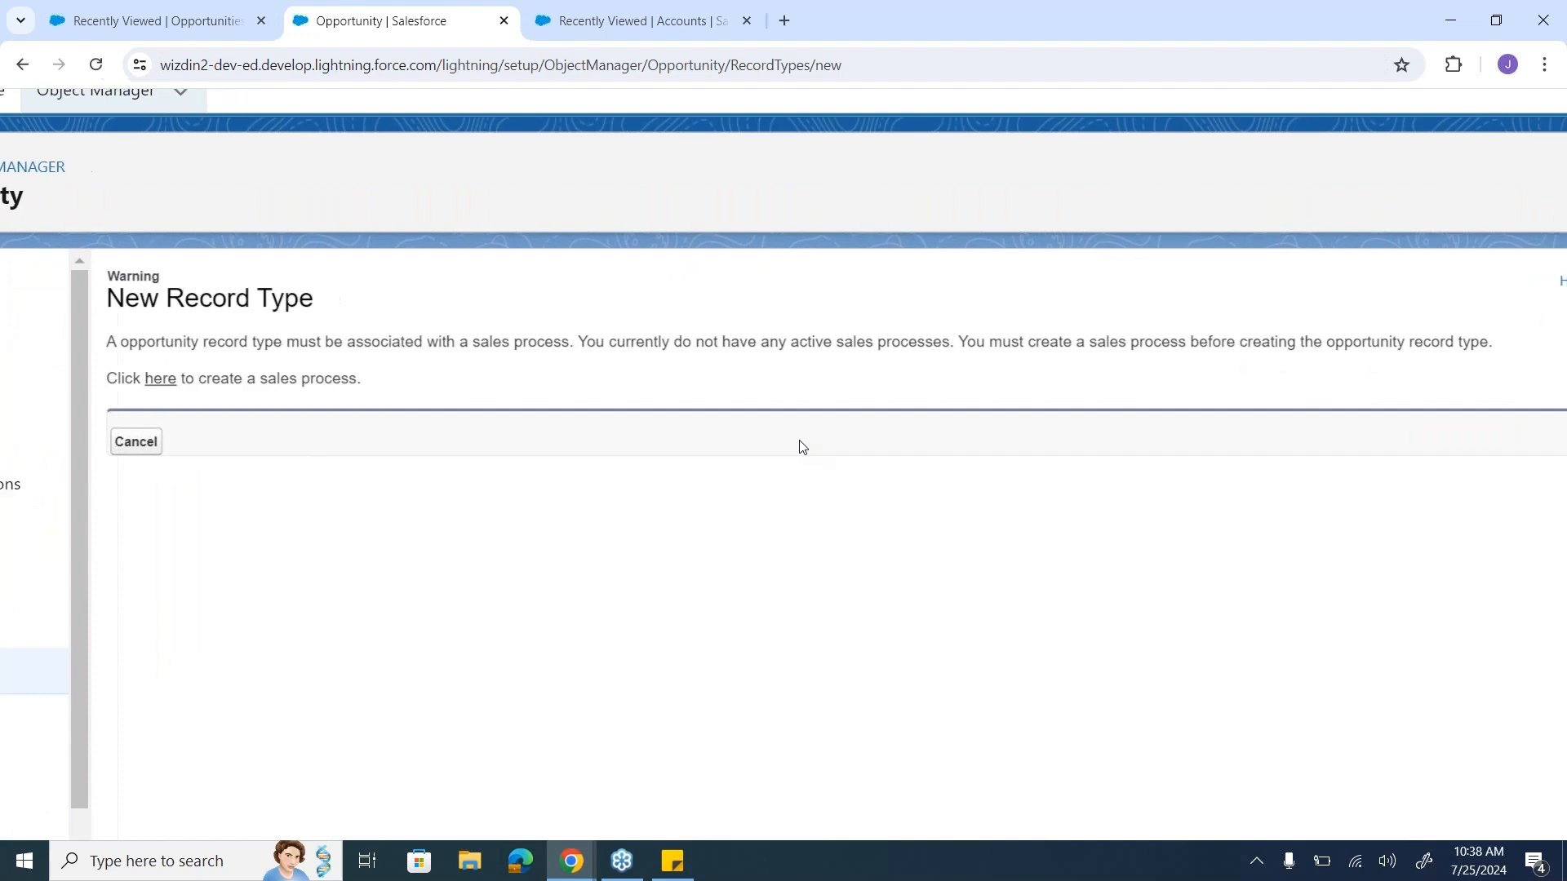
pyautogui.scroll(-3, 802, 447)
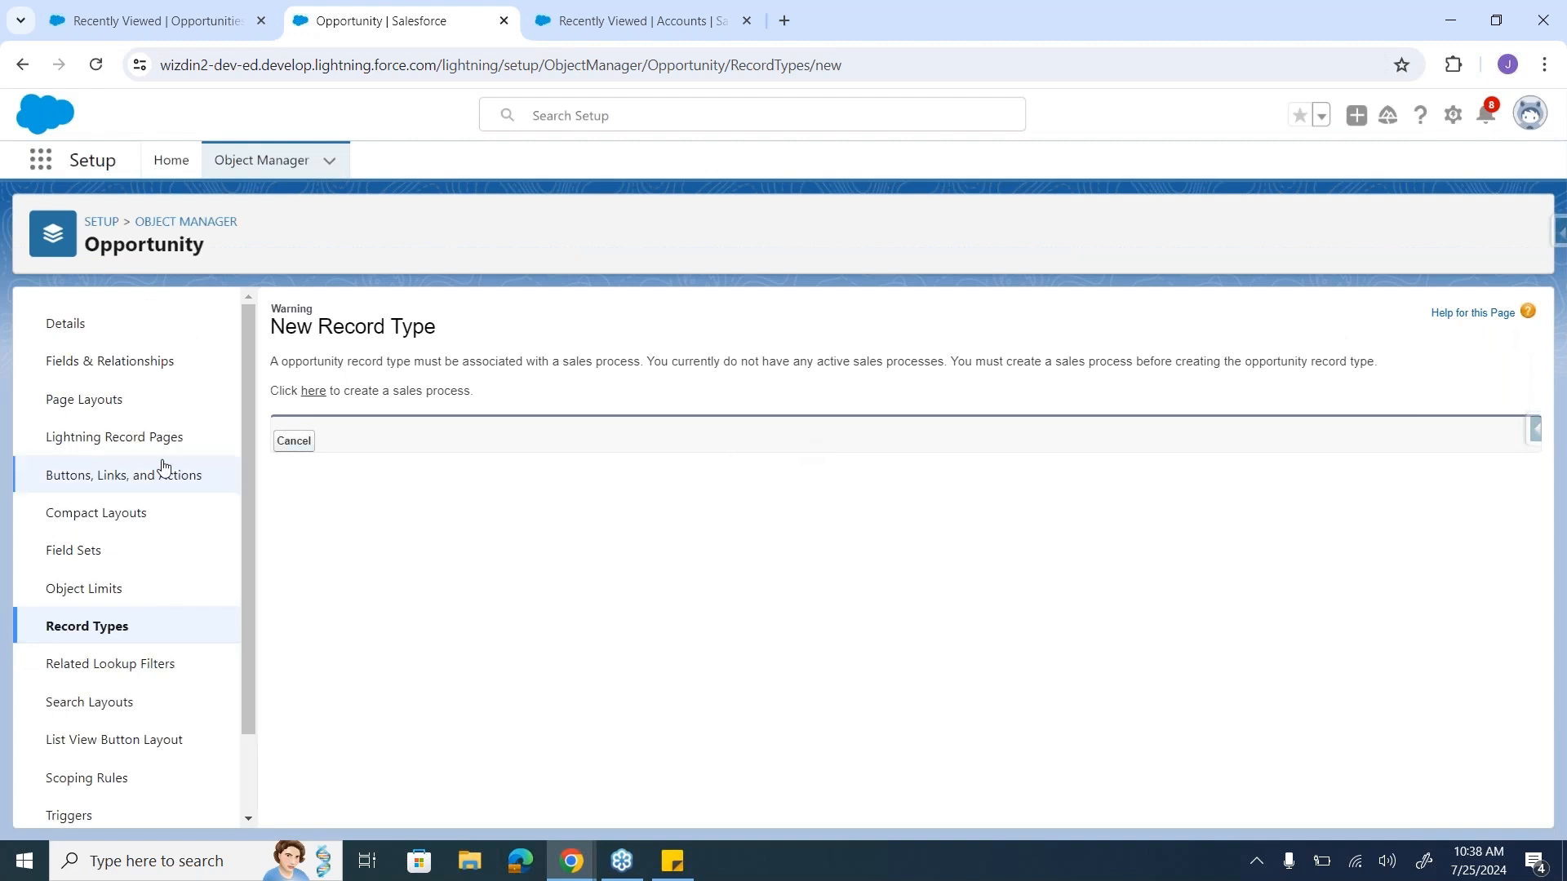
pyautogui.scroll(-1, 211, 579)
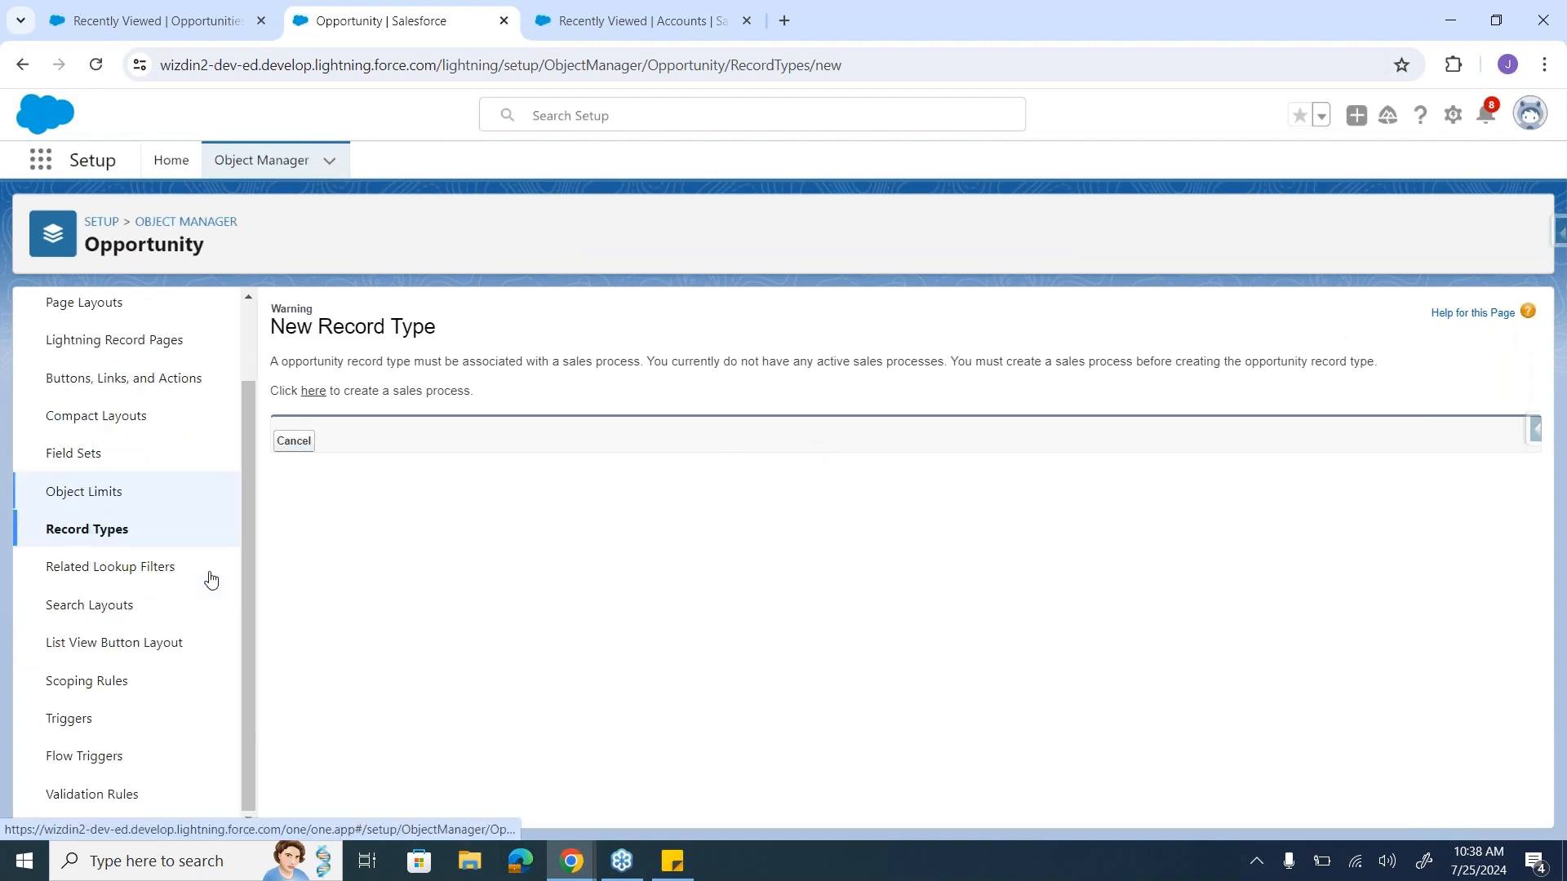
pyautogui.scroll(1, 211, 579)
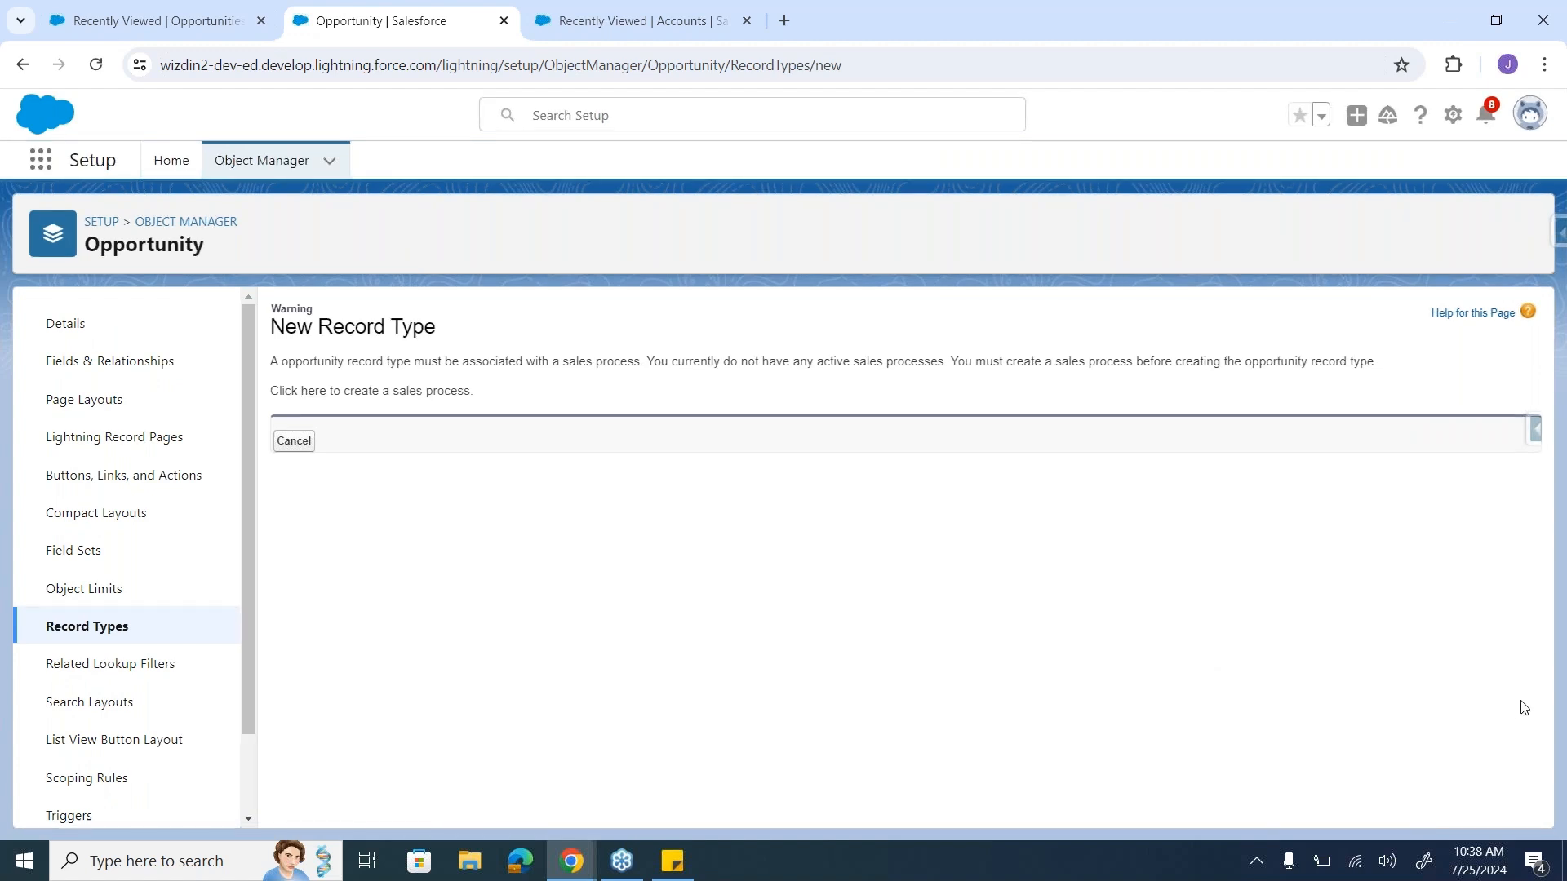
pyautogui.click(1551, 701)
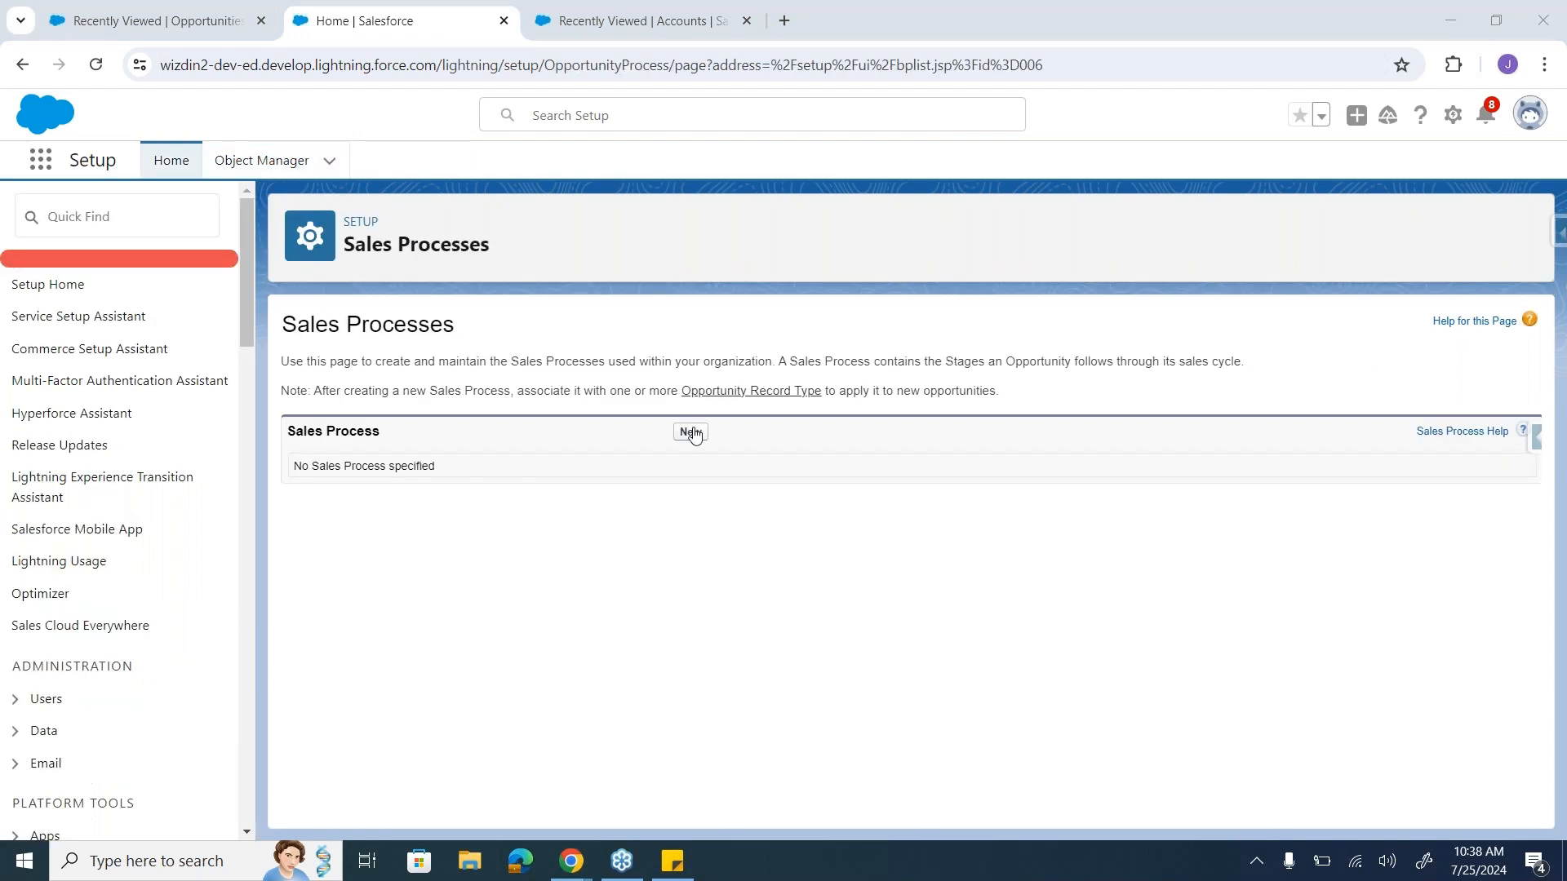
# Step: Create a sales process named "New Opportunity" from Master, keeping all stages selected, and save it
pyautogui.click(690, 431)
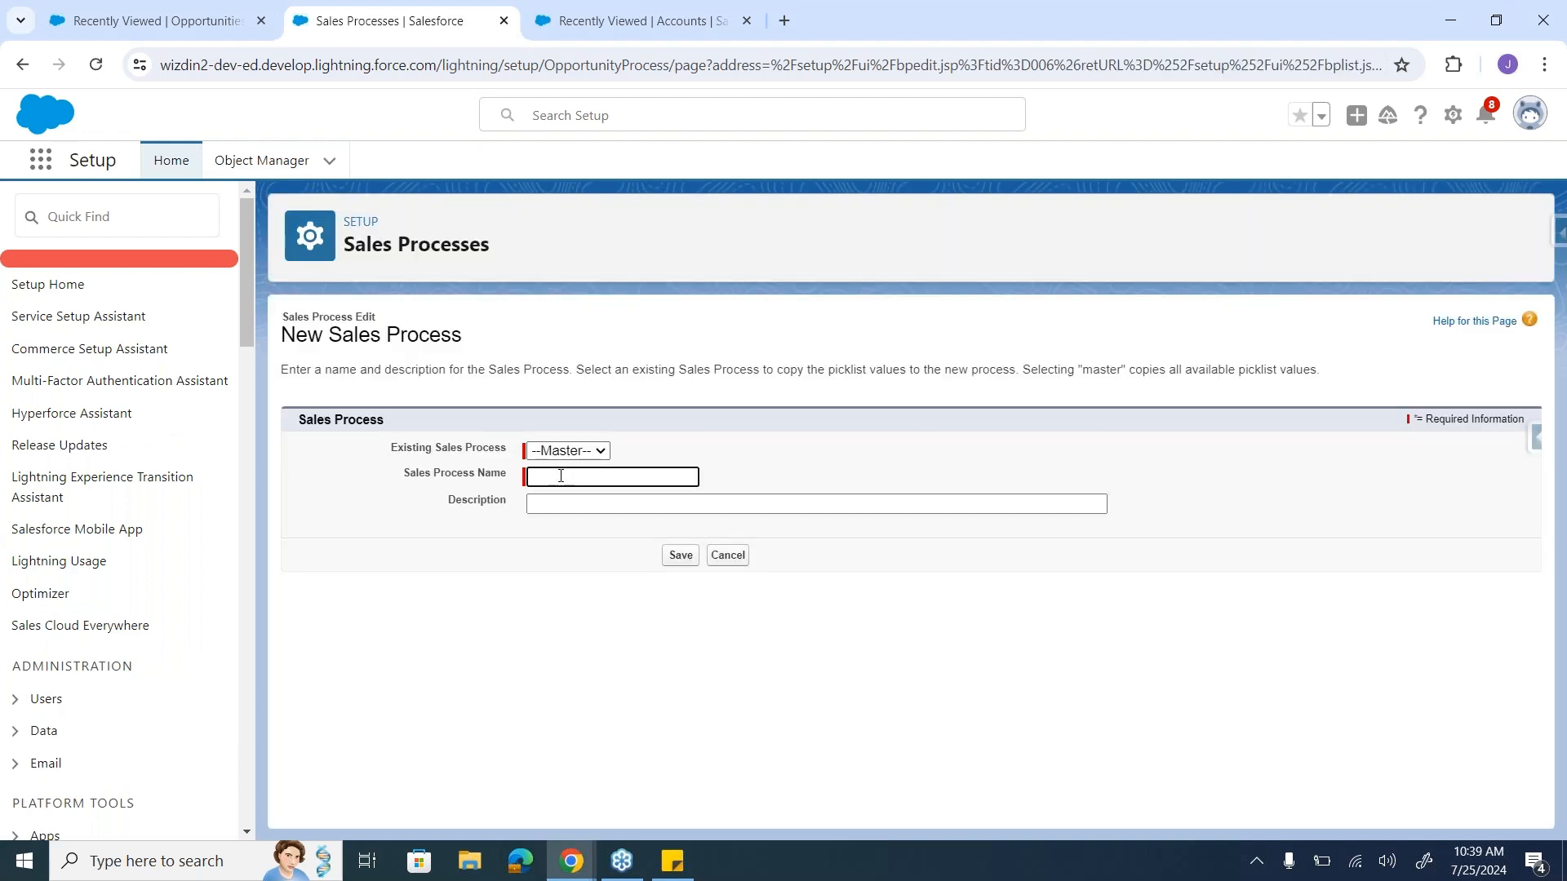
pyautogui.write('New Opportunity')
pyautogui.press('Tab')
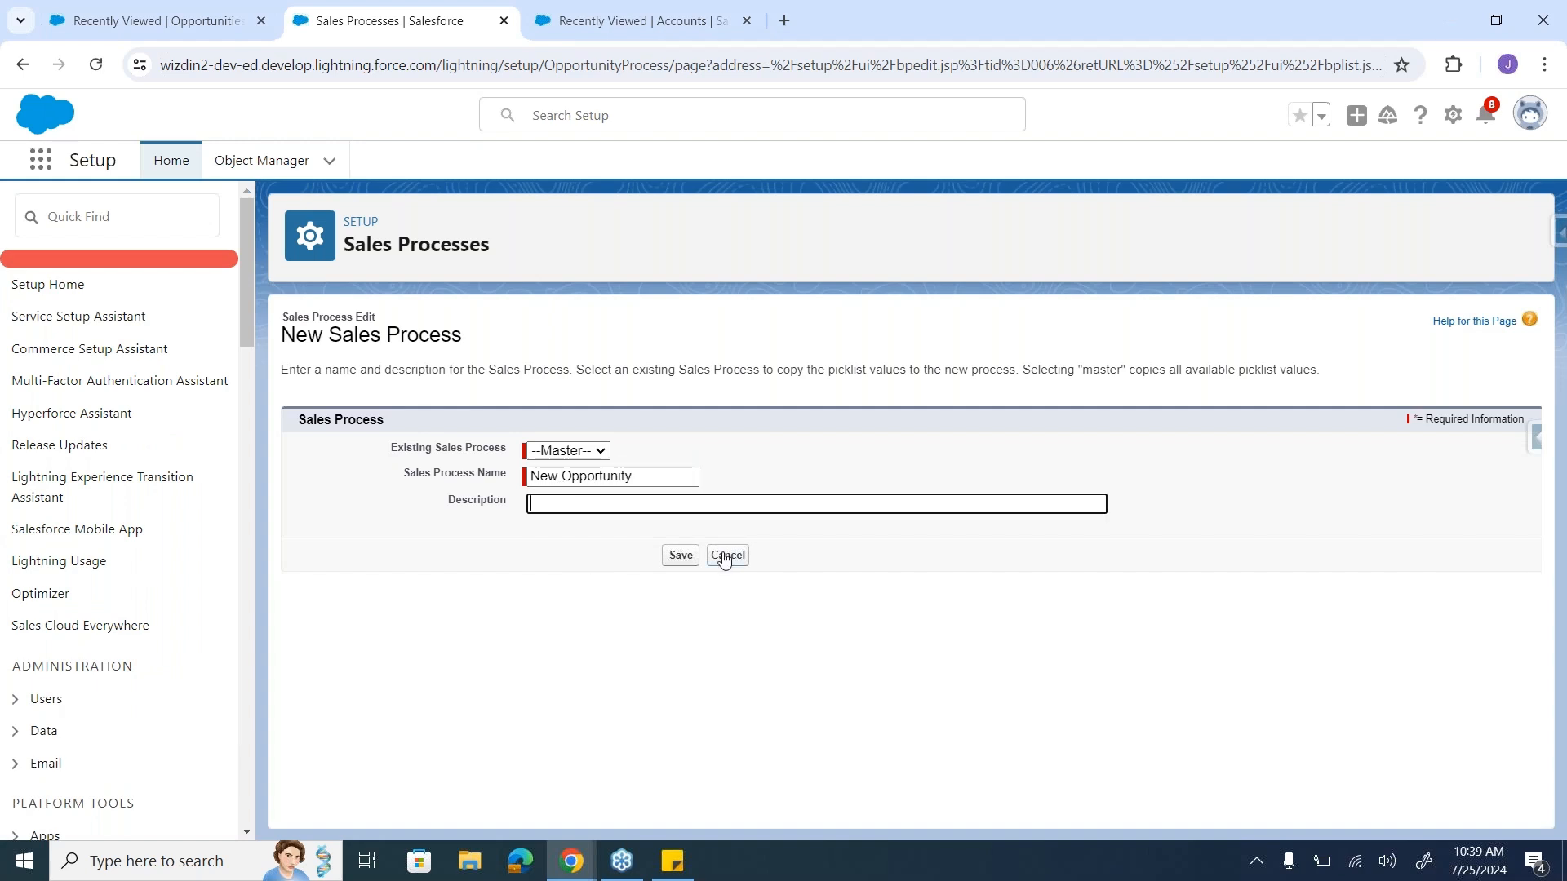
pyautogui.click(679, 556)
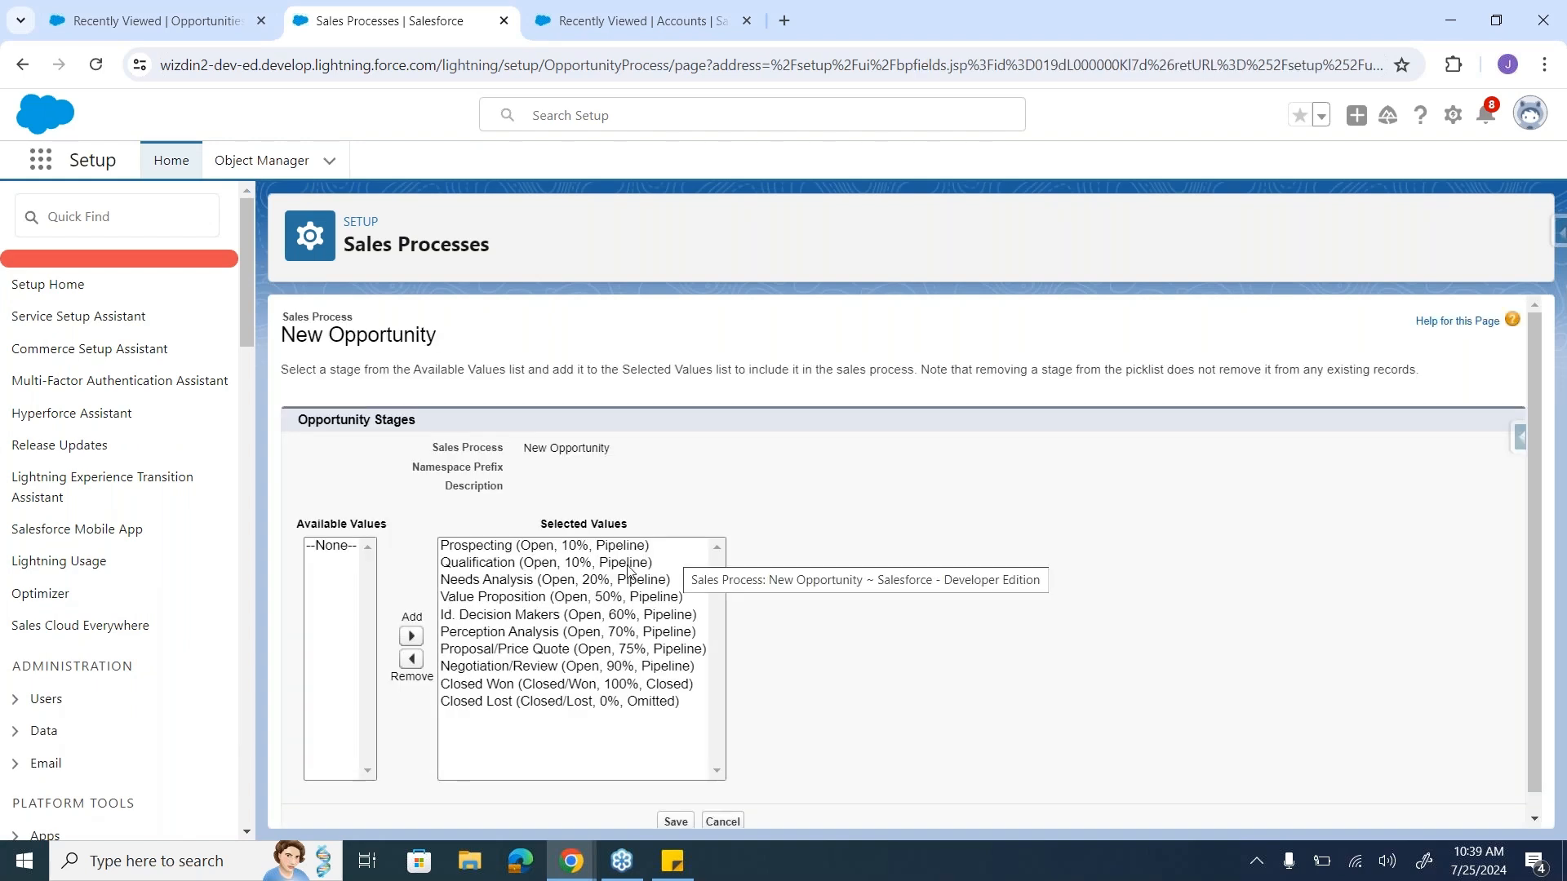
pyautogui.scroll(-1, 608, 580)
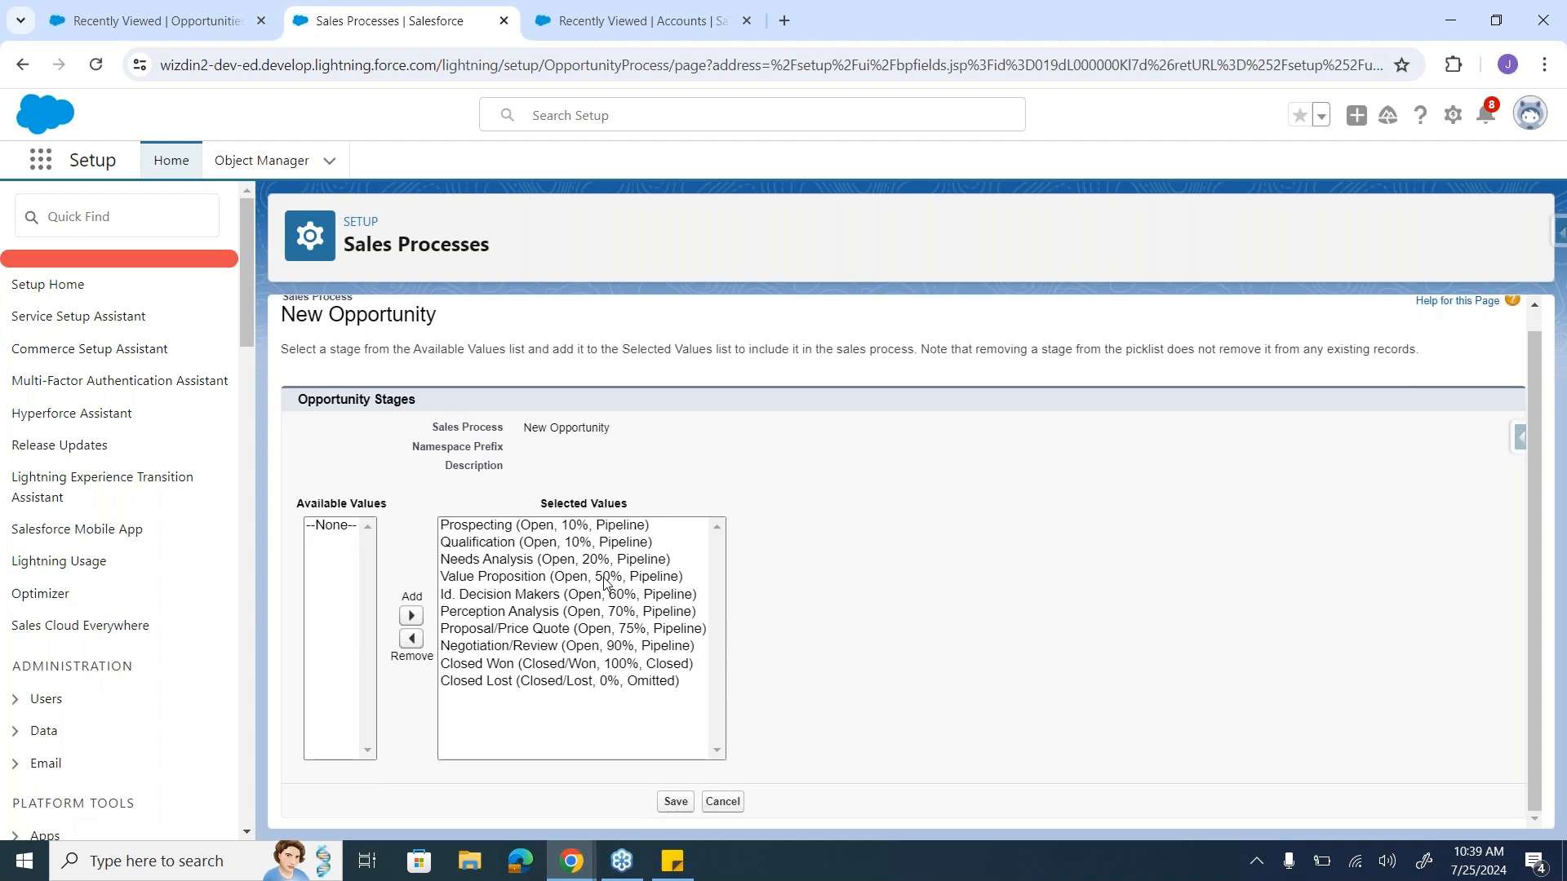
pyautogui.click(673, 806)
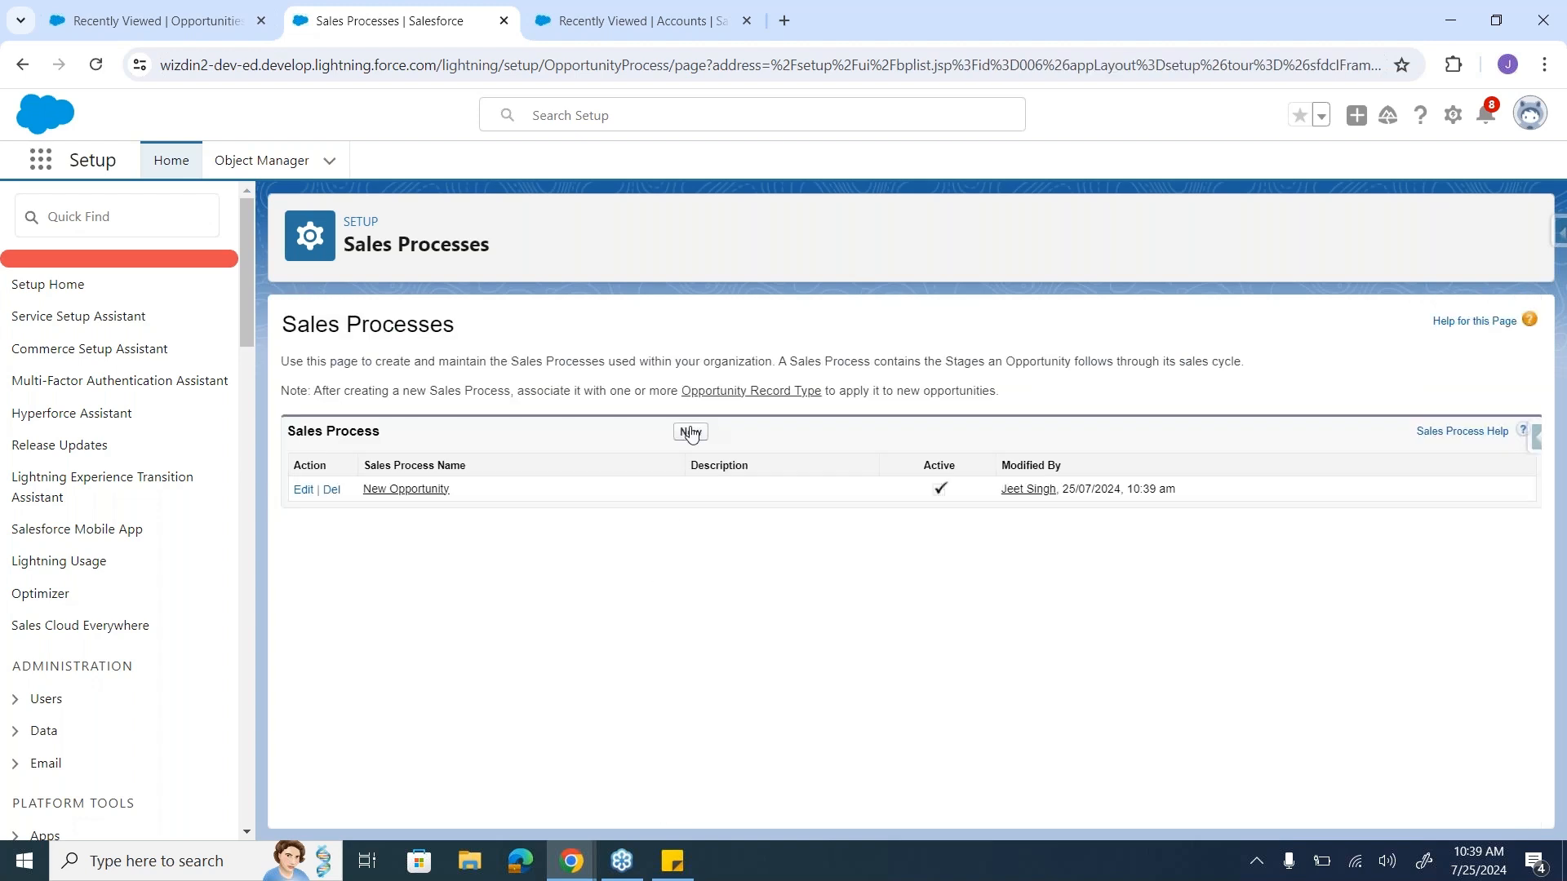
# Step: Create a second sales process named "Renewal Sales" based on Master
pyautogui.click(690, 432)
pyautogui.write('R')
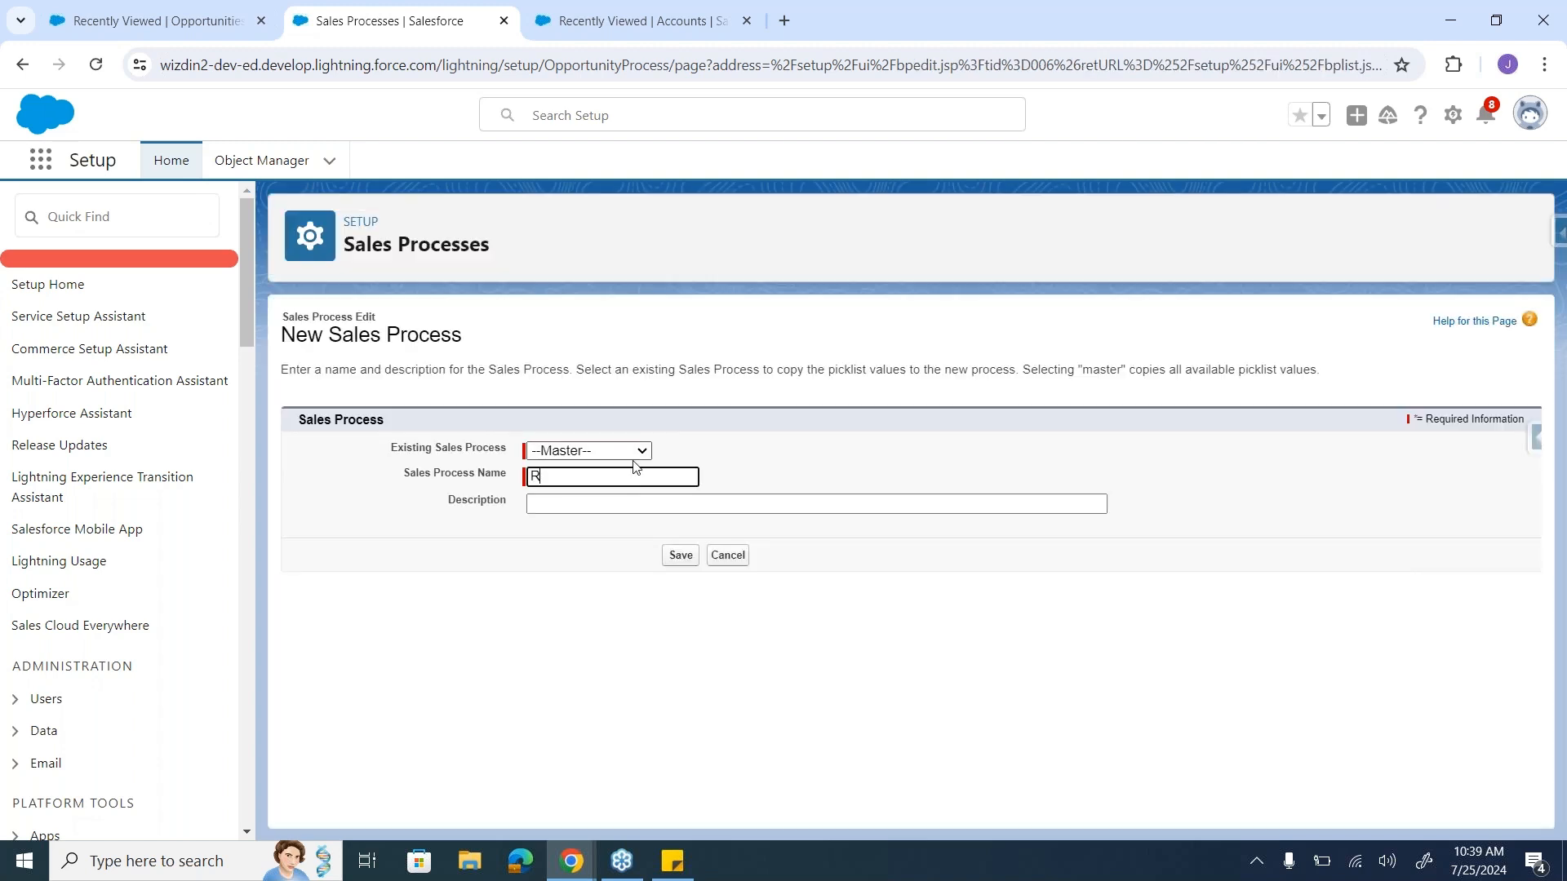
pyautogui.write('enewal Sales')
pyautogui.press('Tab')
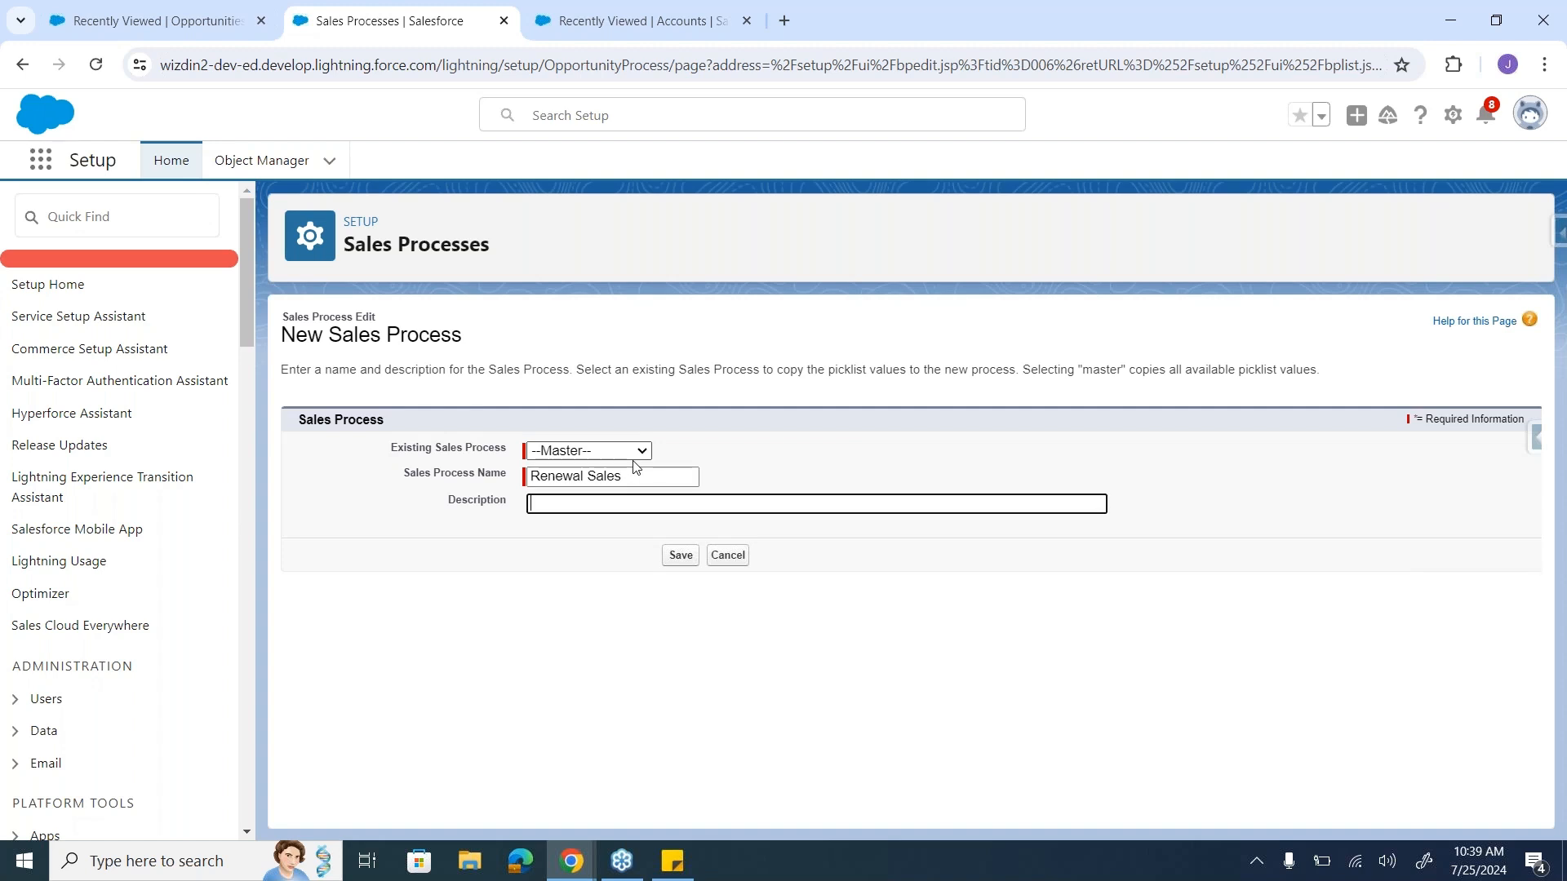
pyautogui.click(679, 557)
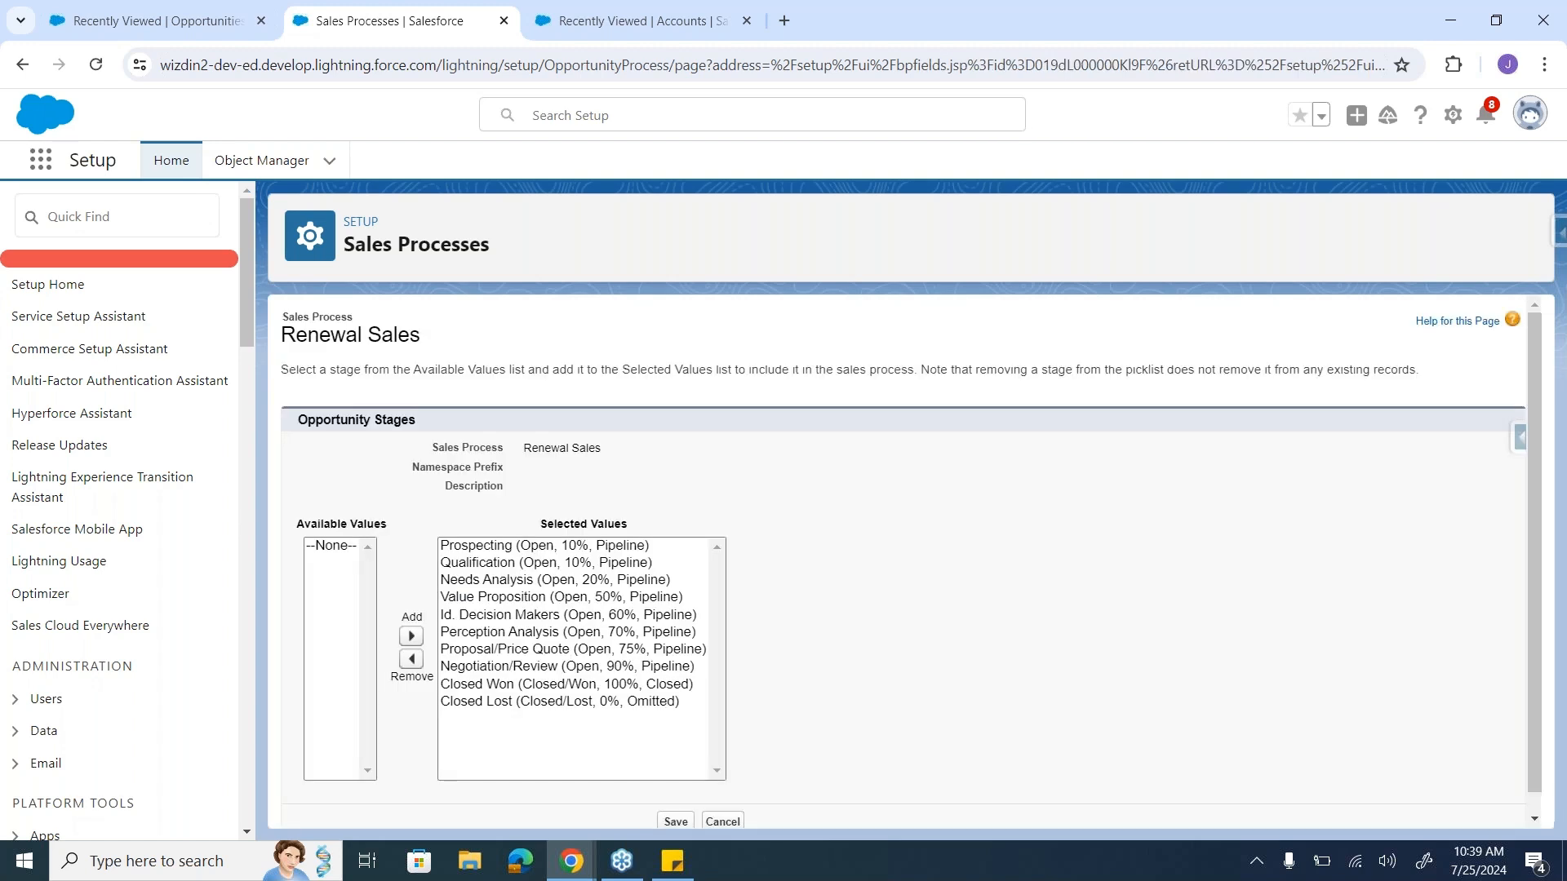
# Step: Limit the Renewal Sales stages to Prospecting, Closed Won and Closed Lost, and save the process
pyautogui.click(519, 548)
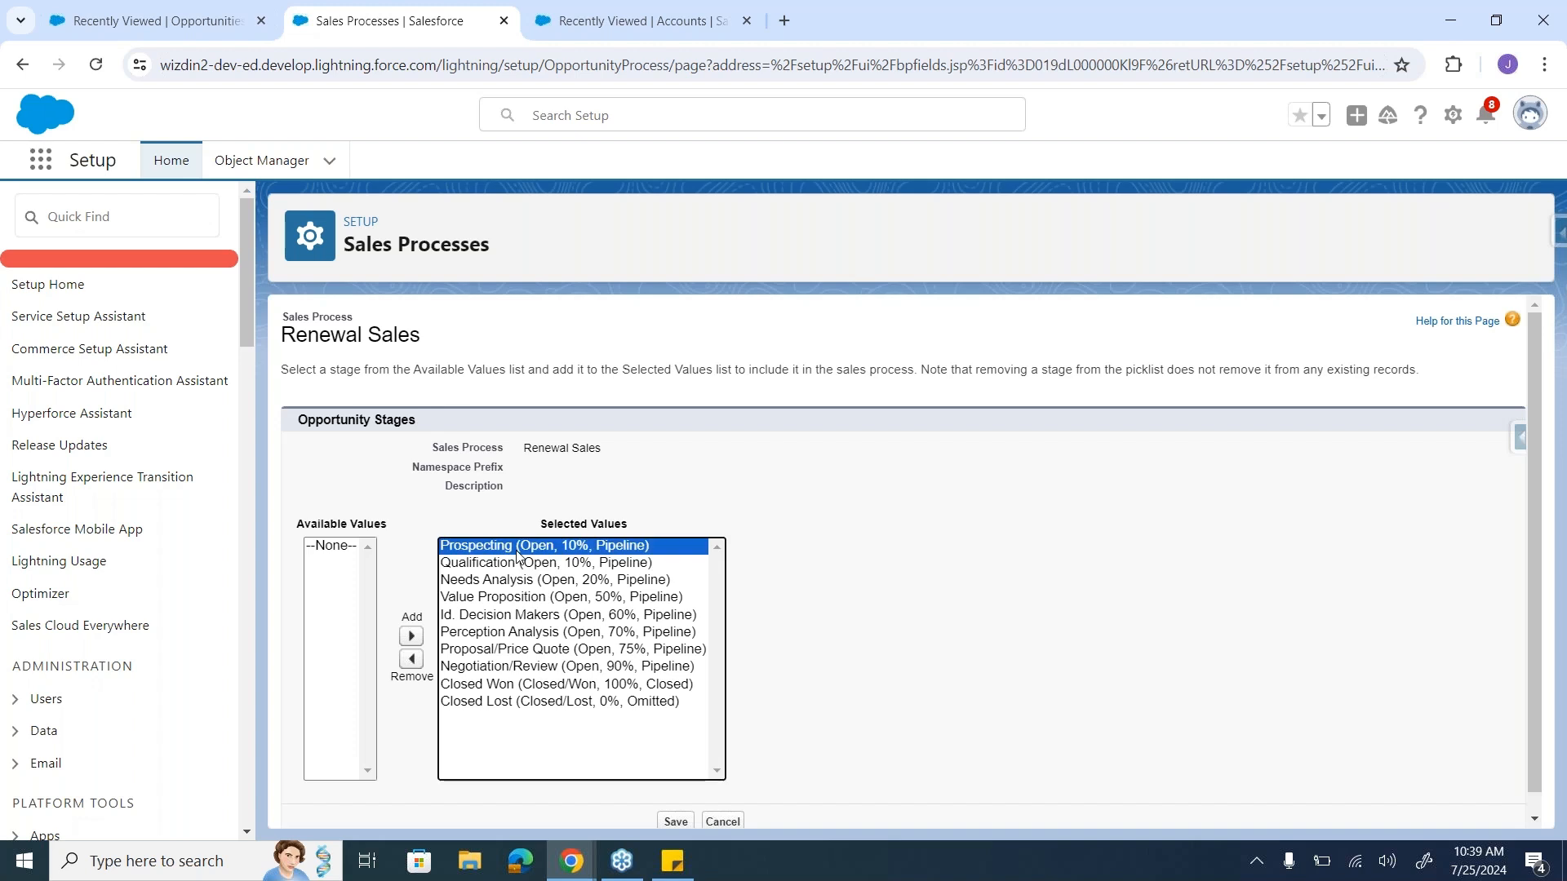
pyautogui.keyDown('shift'); pyautogui.click(508, 666); pyautogui.keyUp('shift')
pyautogui.click(412, 662)
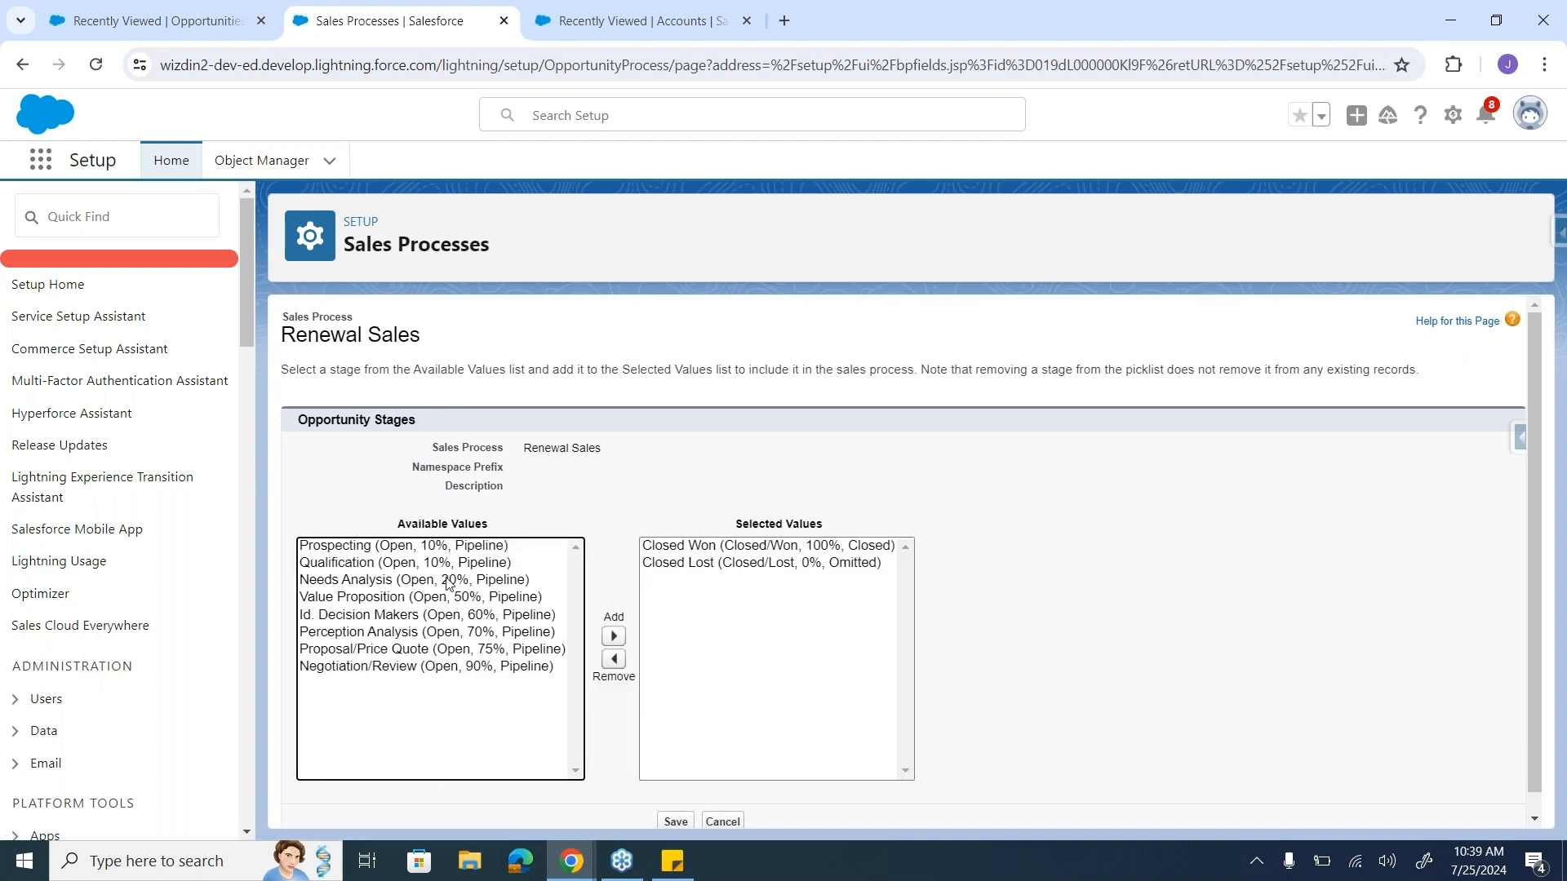
pyautogui.click(457, 553)
pyautogui.click(613, 636)
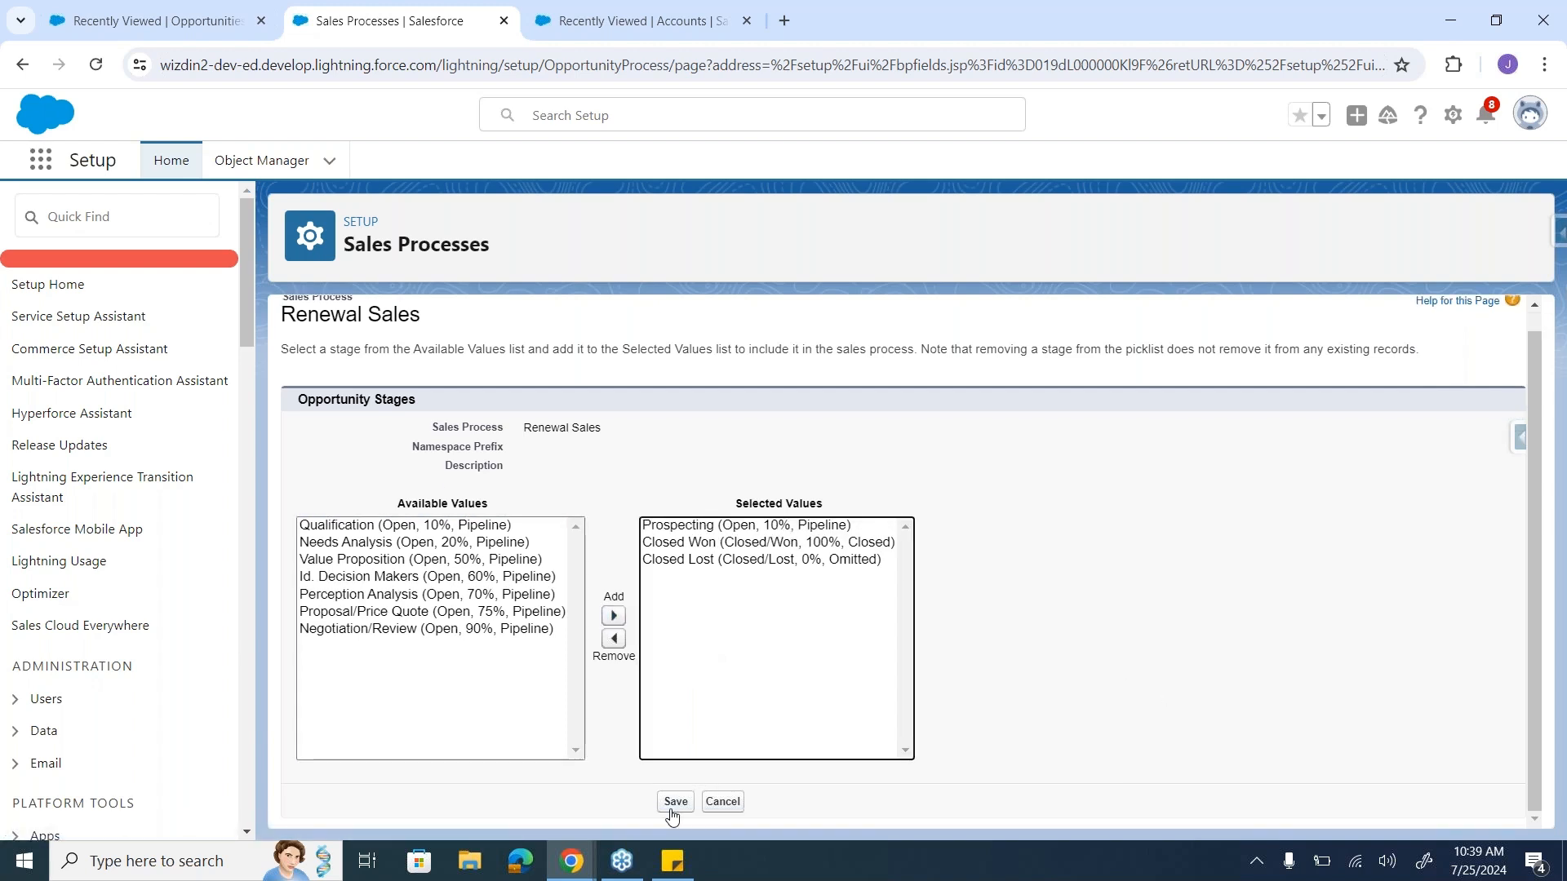
pyautogui.click(676, 821)
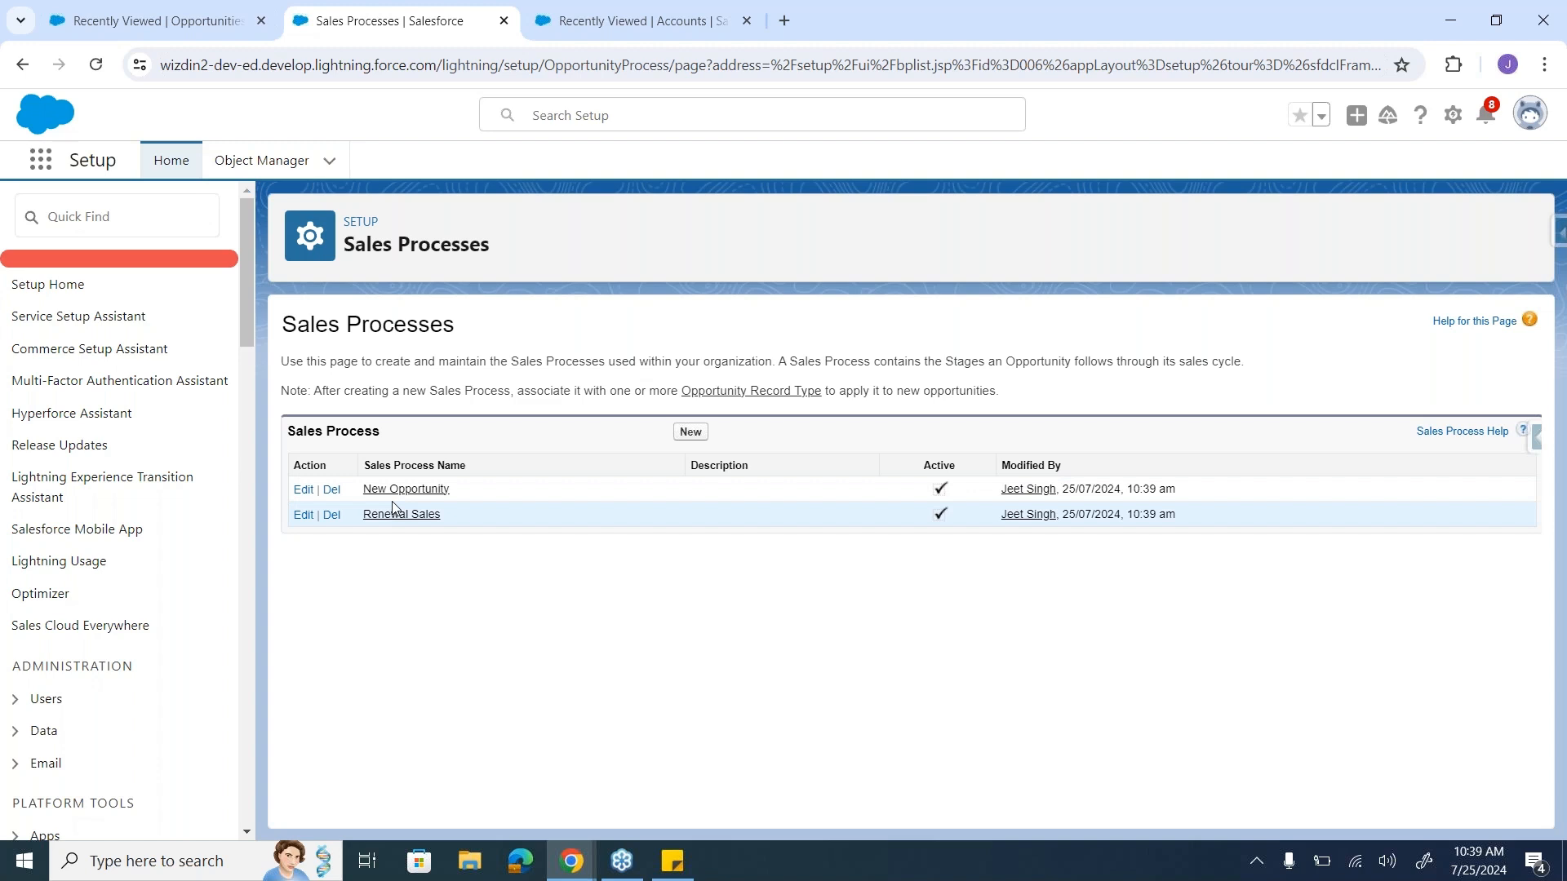
# Step: Find the Opportunity object in the Object Manager with the search term "opportun" and open its record types
pyautogui.click(243, 163)
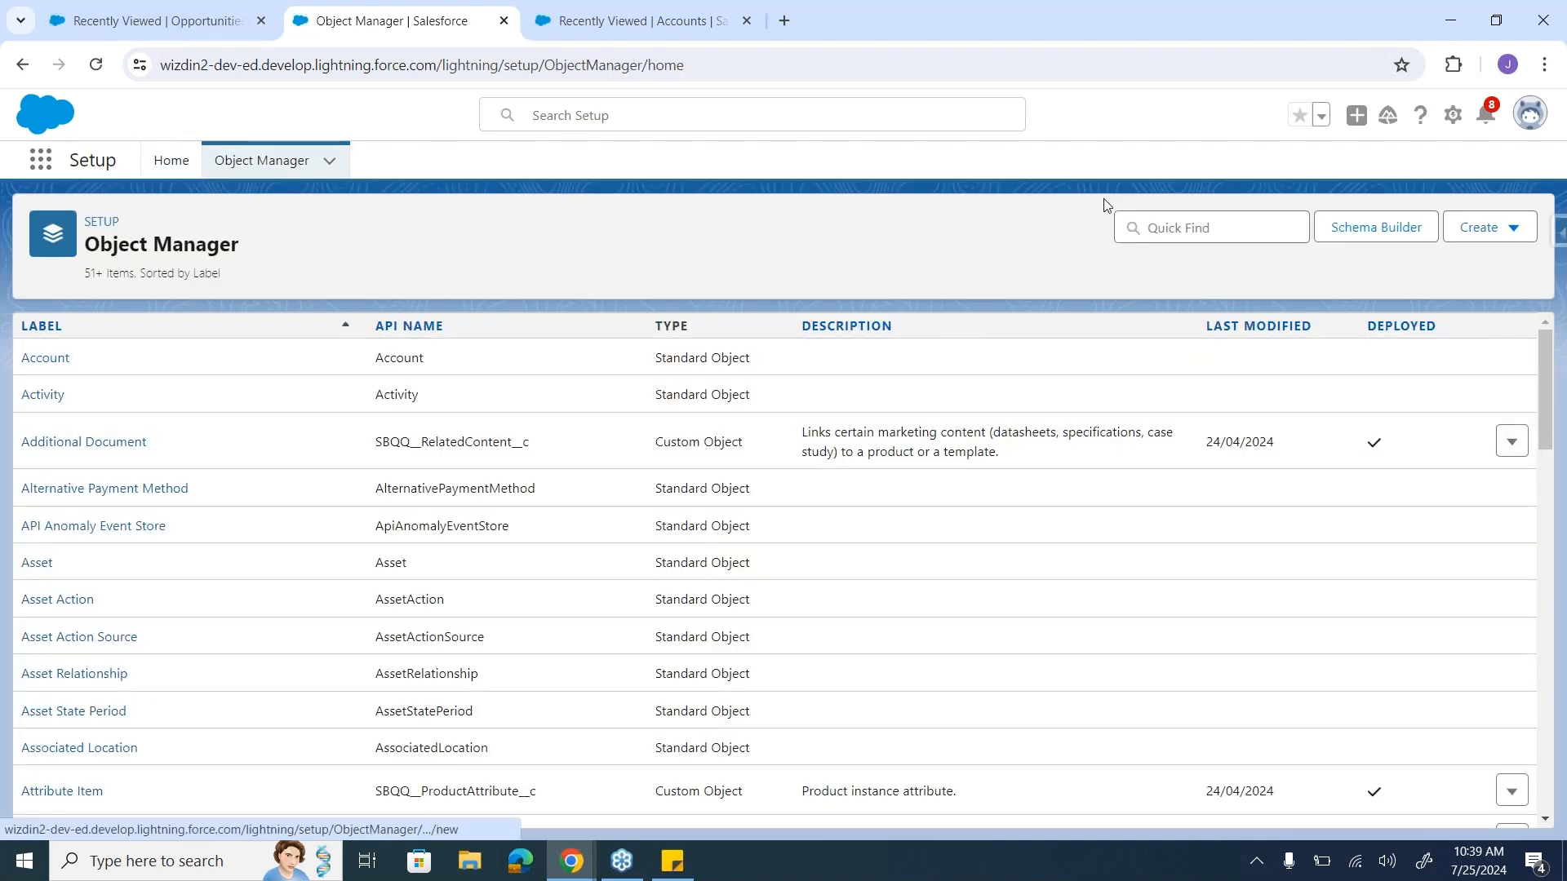
pyautogui.click(1178, 229)
pyautogui.write('opportun')
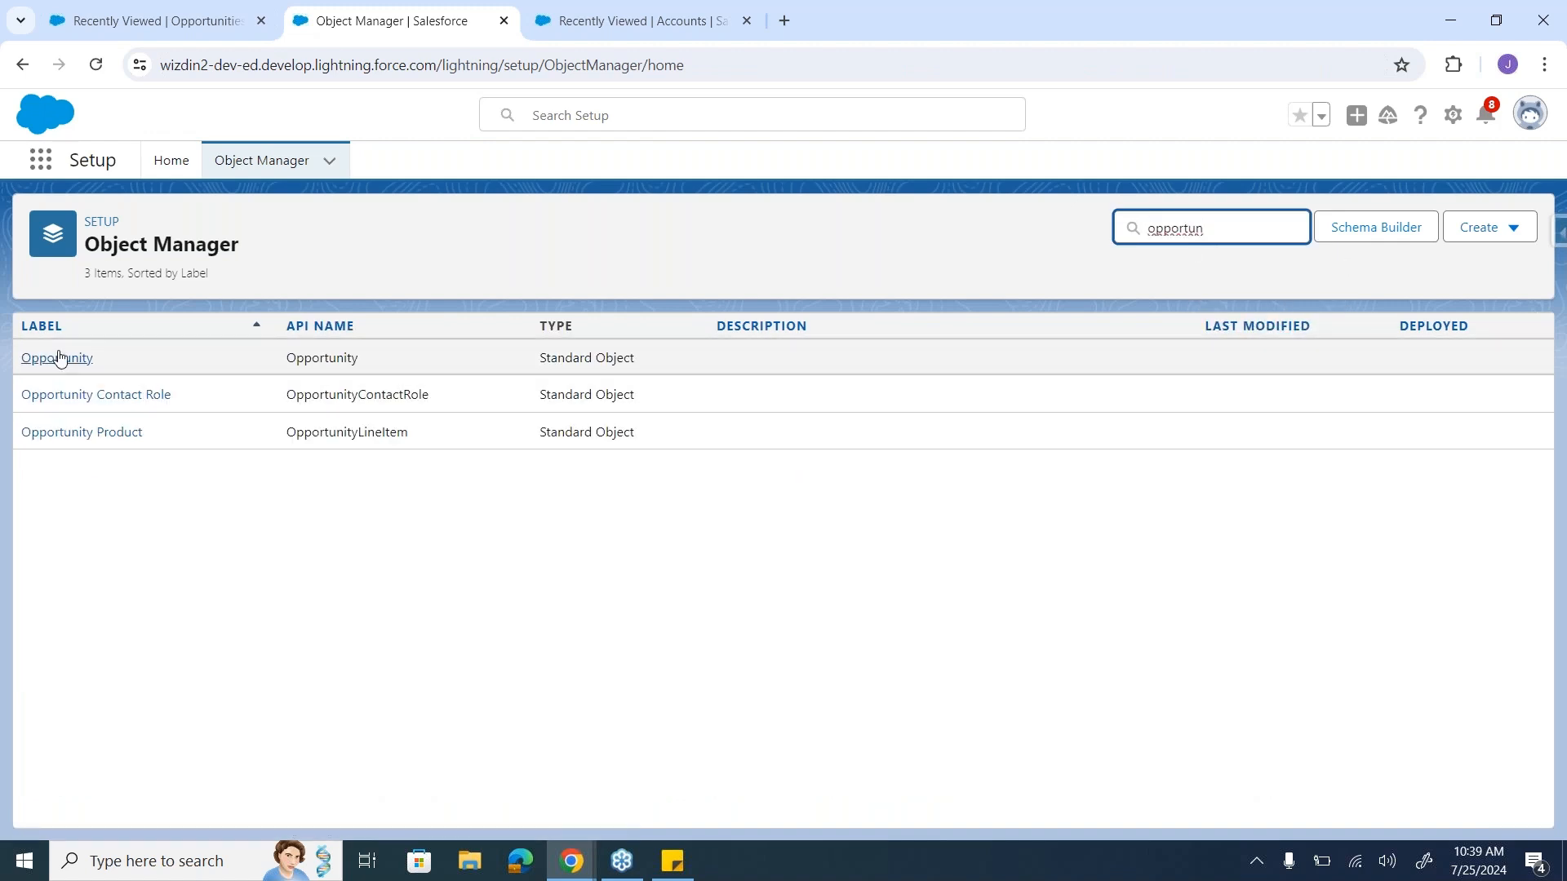
pyautogui.click(59, 357)
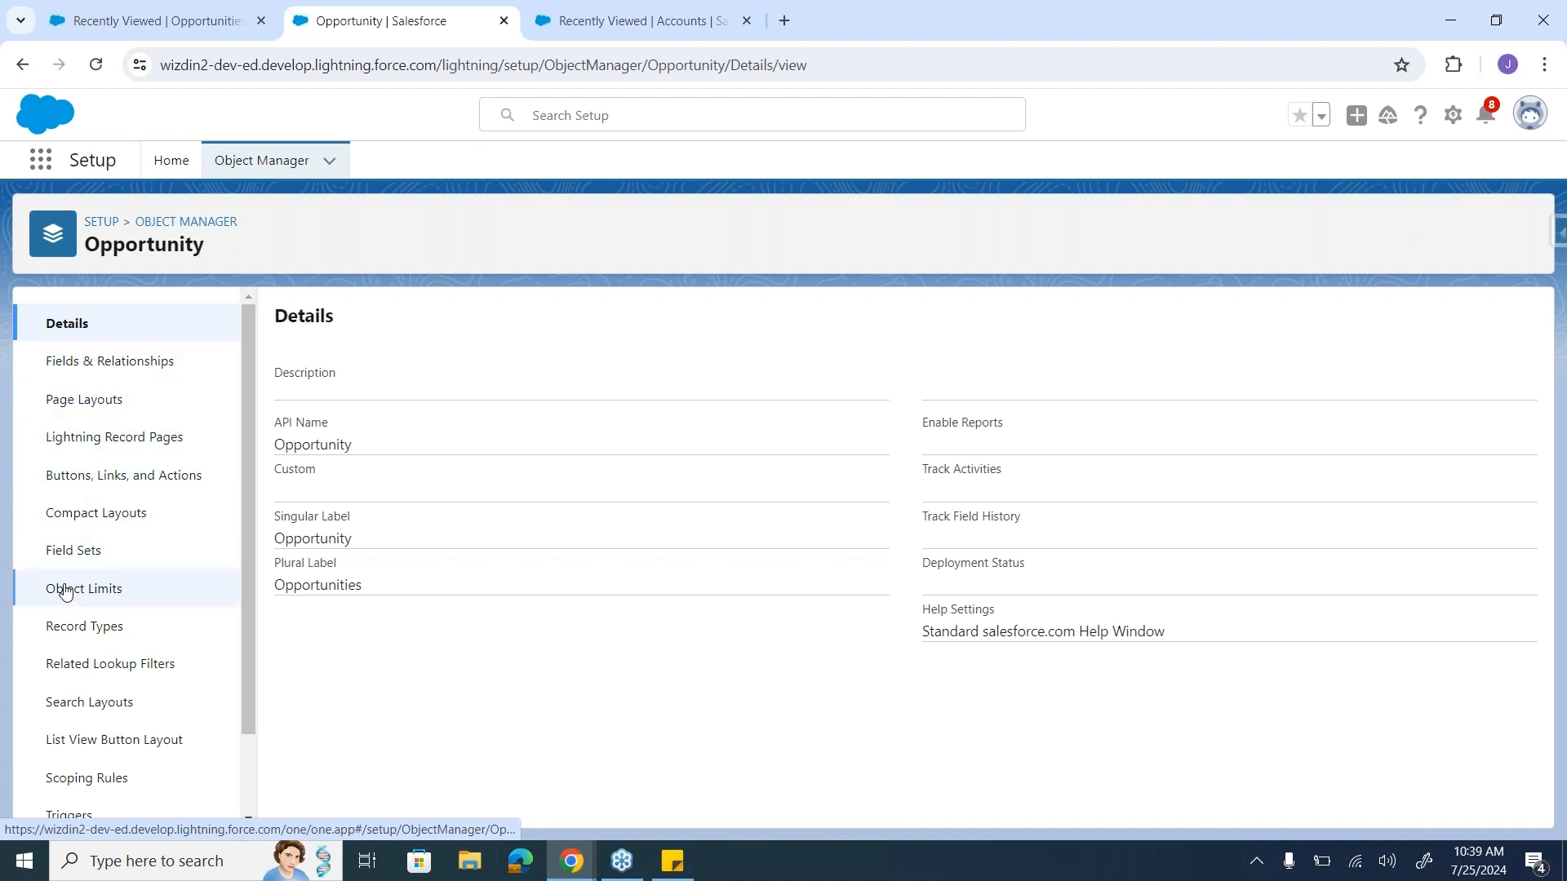
pyautogui.click(103, 627)
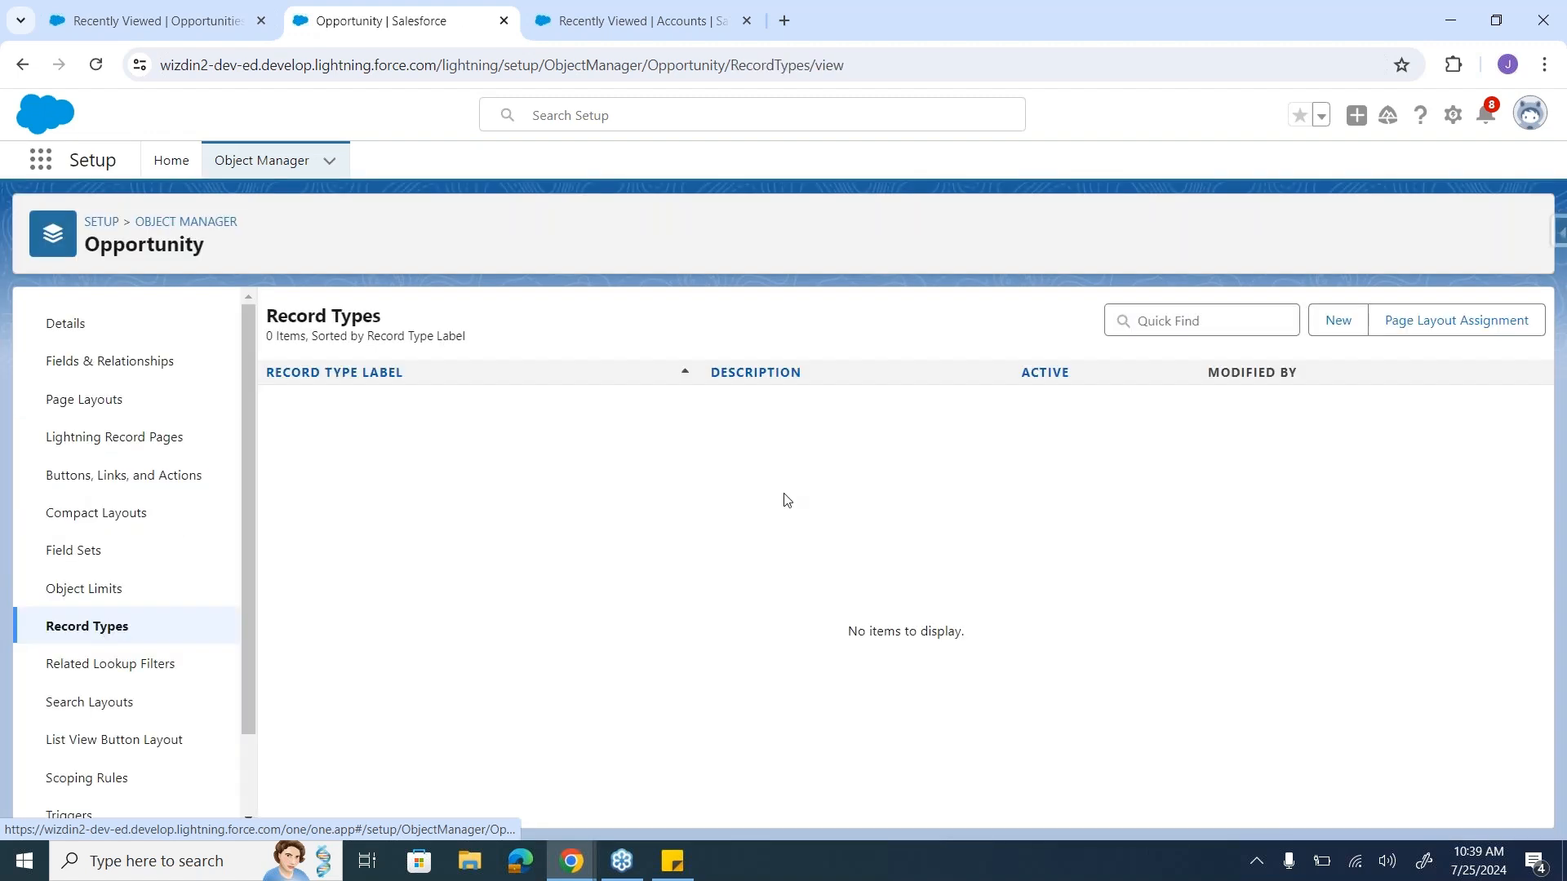
# Step: Start a new Opportunity record type labelled "New Business" and assign it the New Opportunity sales process
pyautogui.click(1339, 319)
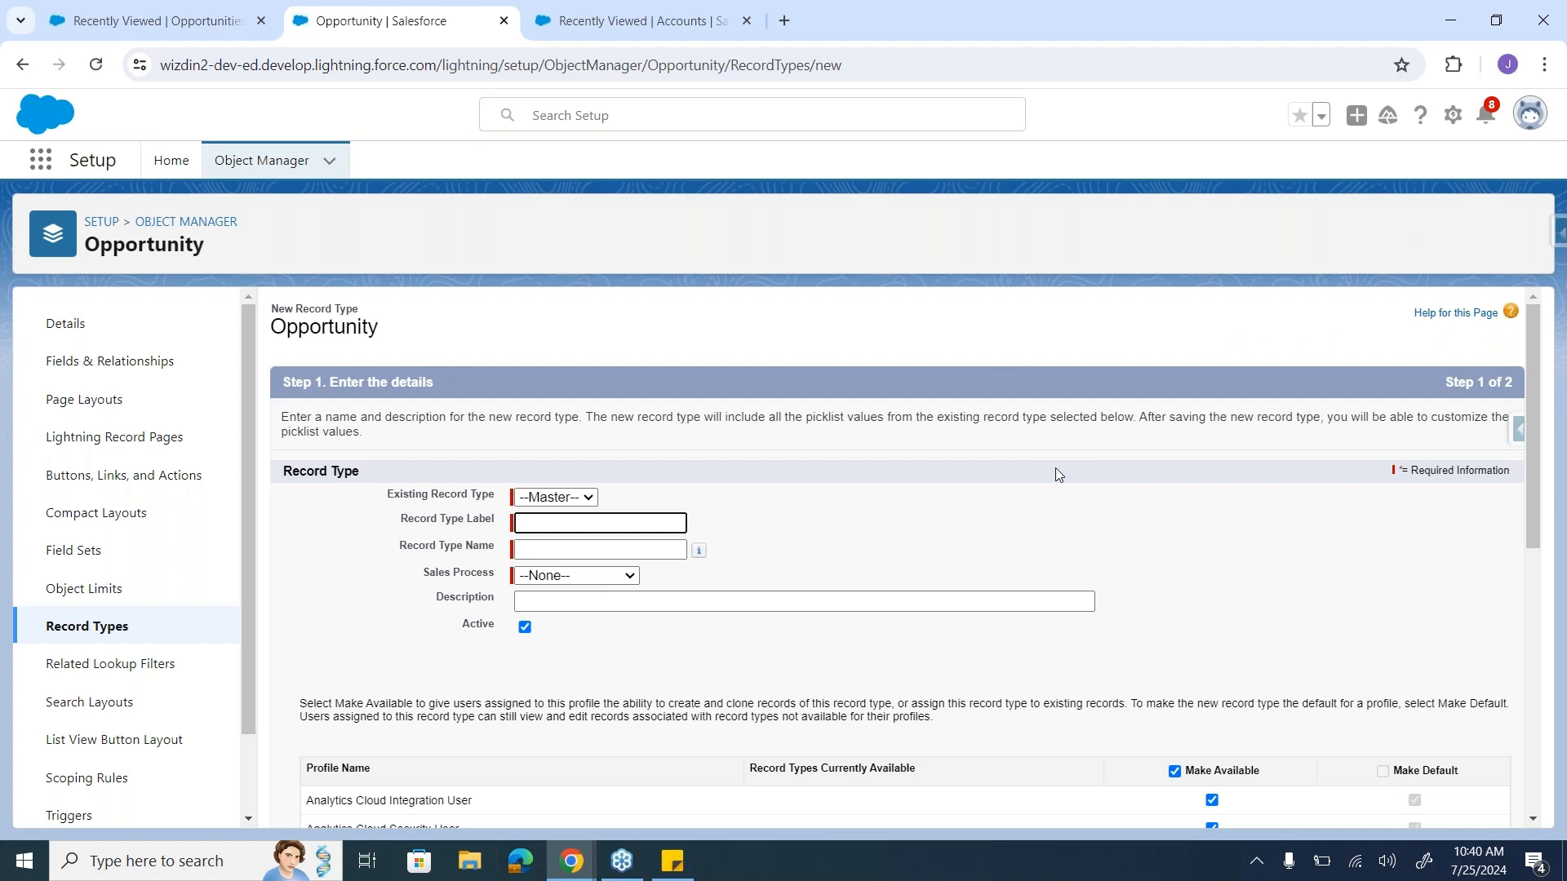
pyautogui.click(531, 580)
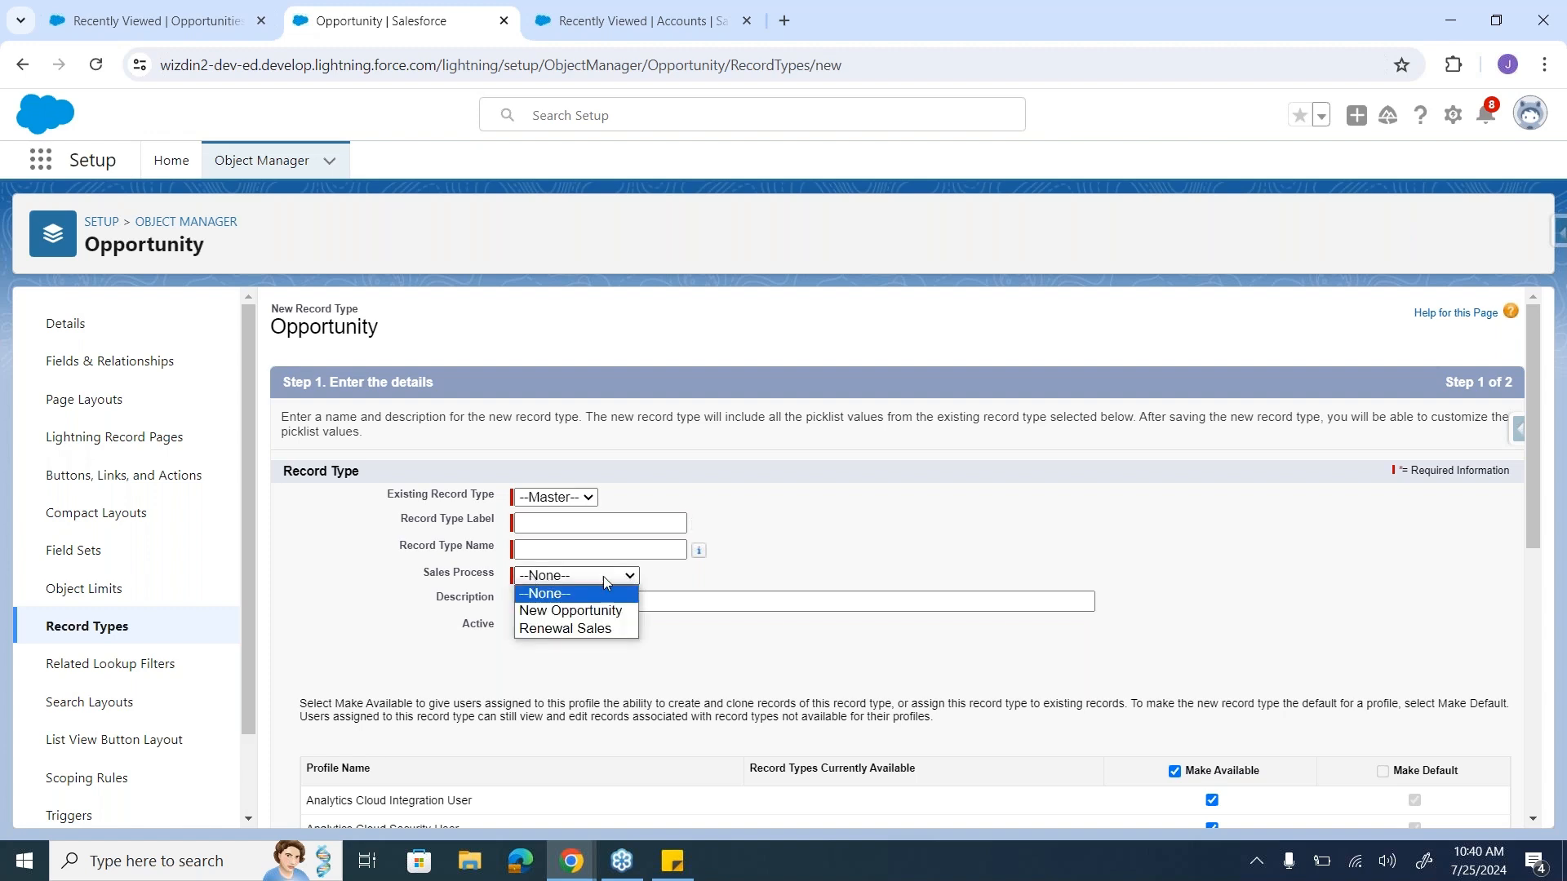
pyautogui.click(676, 581)
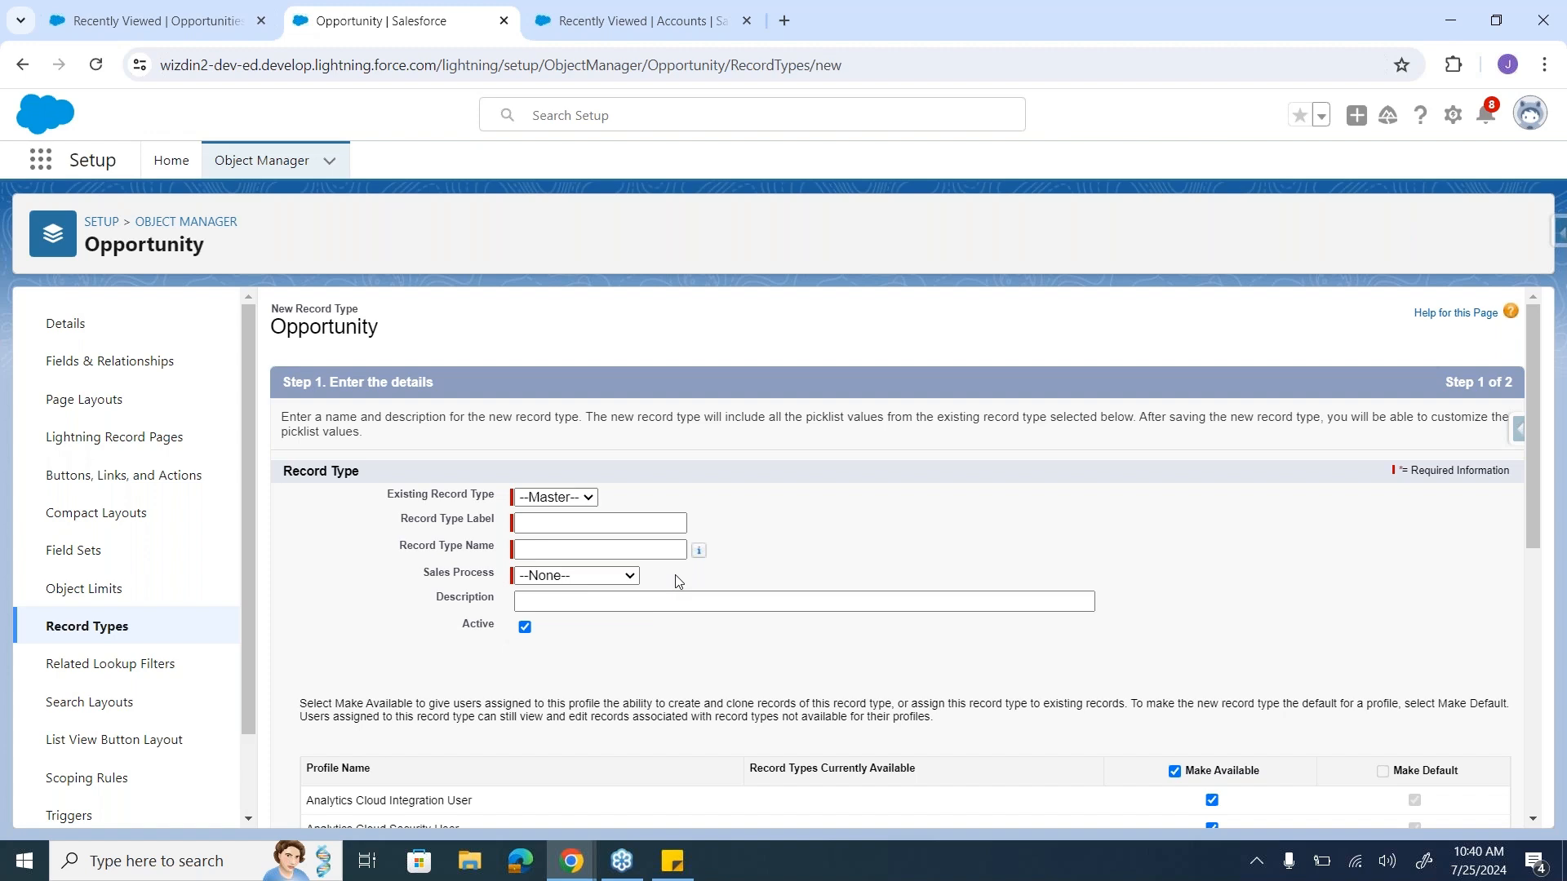
pyautogui.scroll(-2, 676, 582)
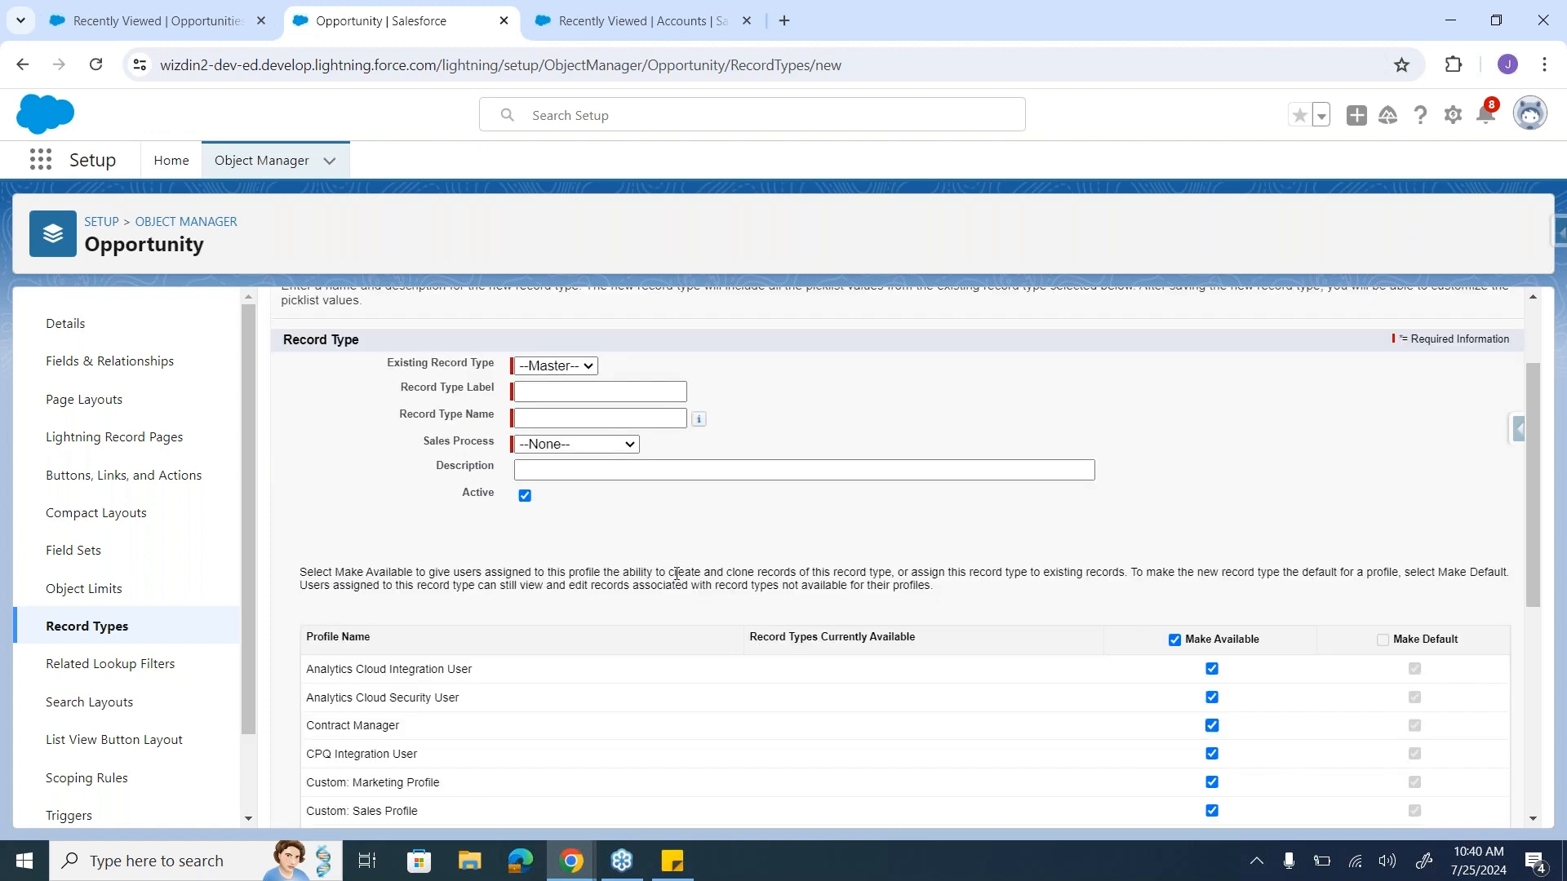
pyautogui.scroll(1, 668, 566)
pyautogui.click(601, 438)
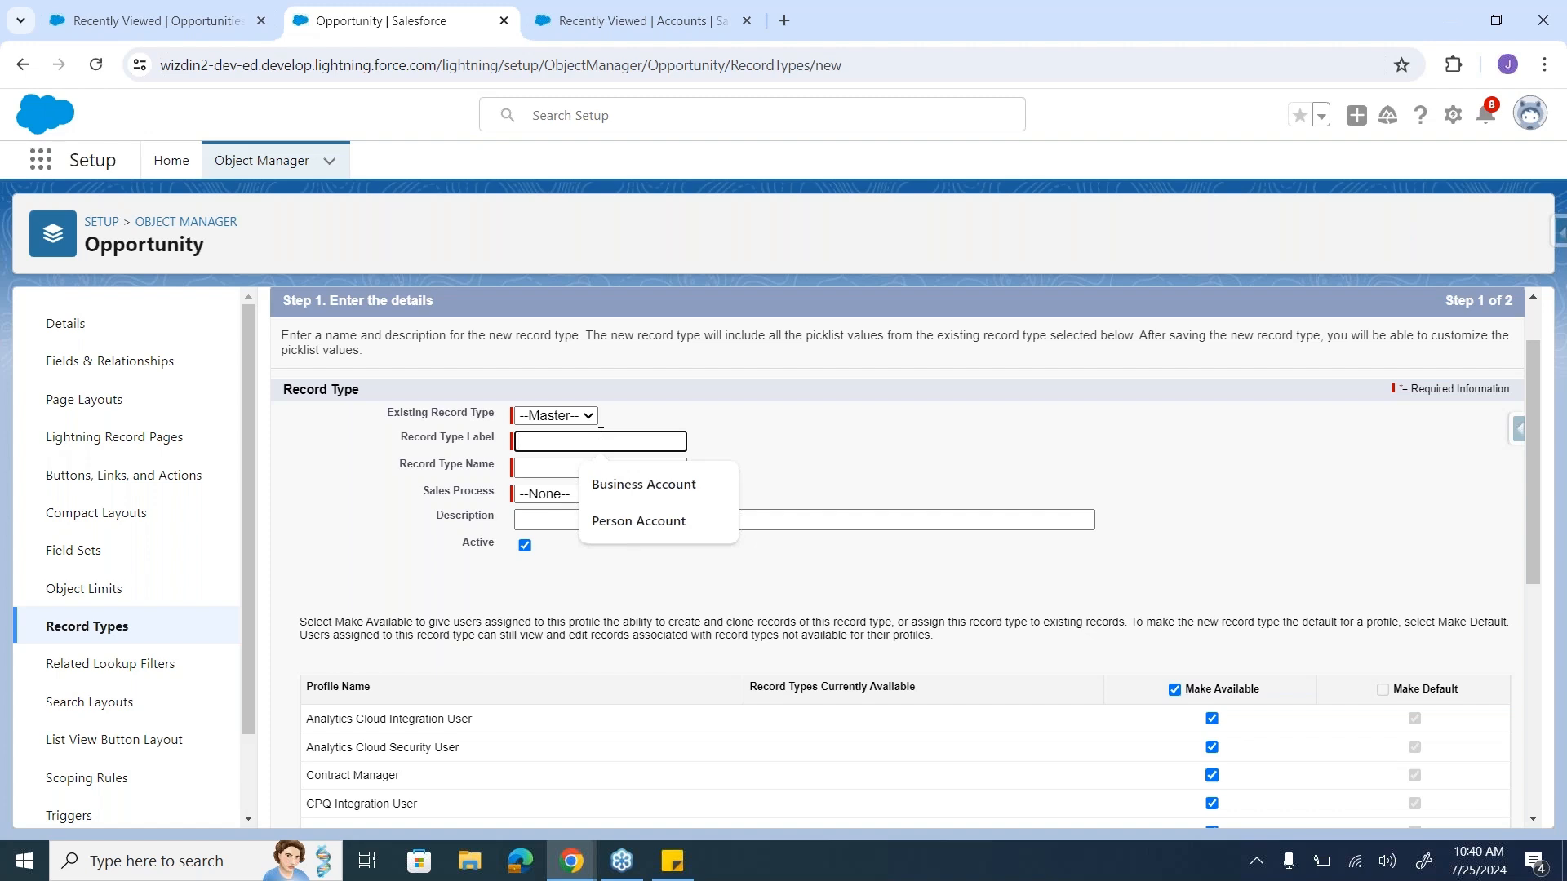
pyautogui.scroll(1, 601, 434)
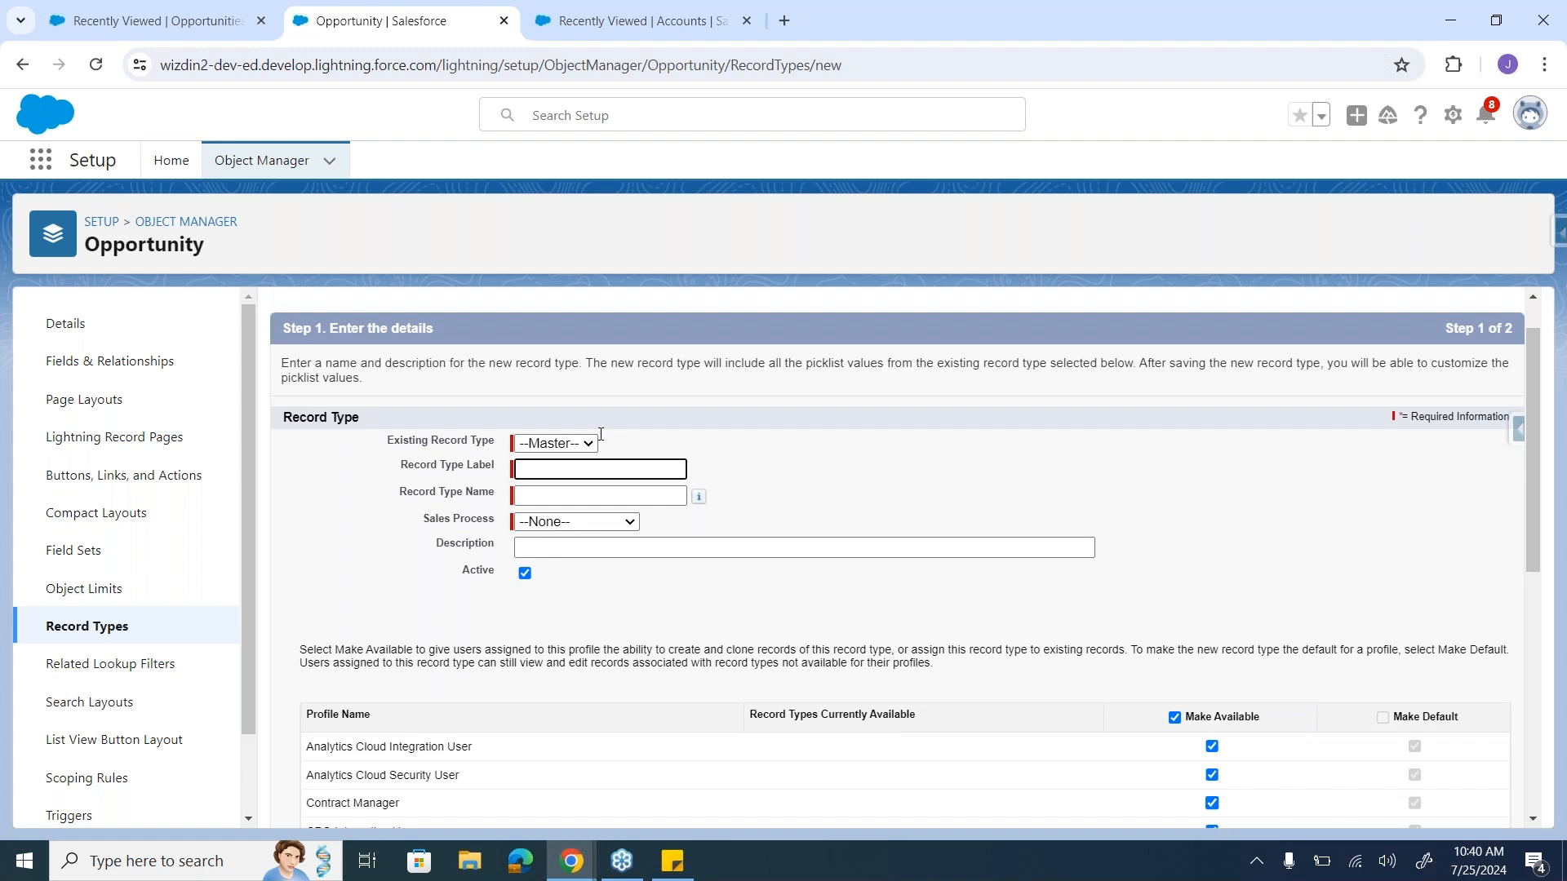
pyautogui.write('New Business')
pyautogui.press('Tab')
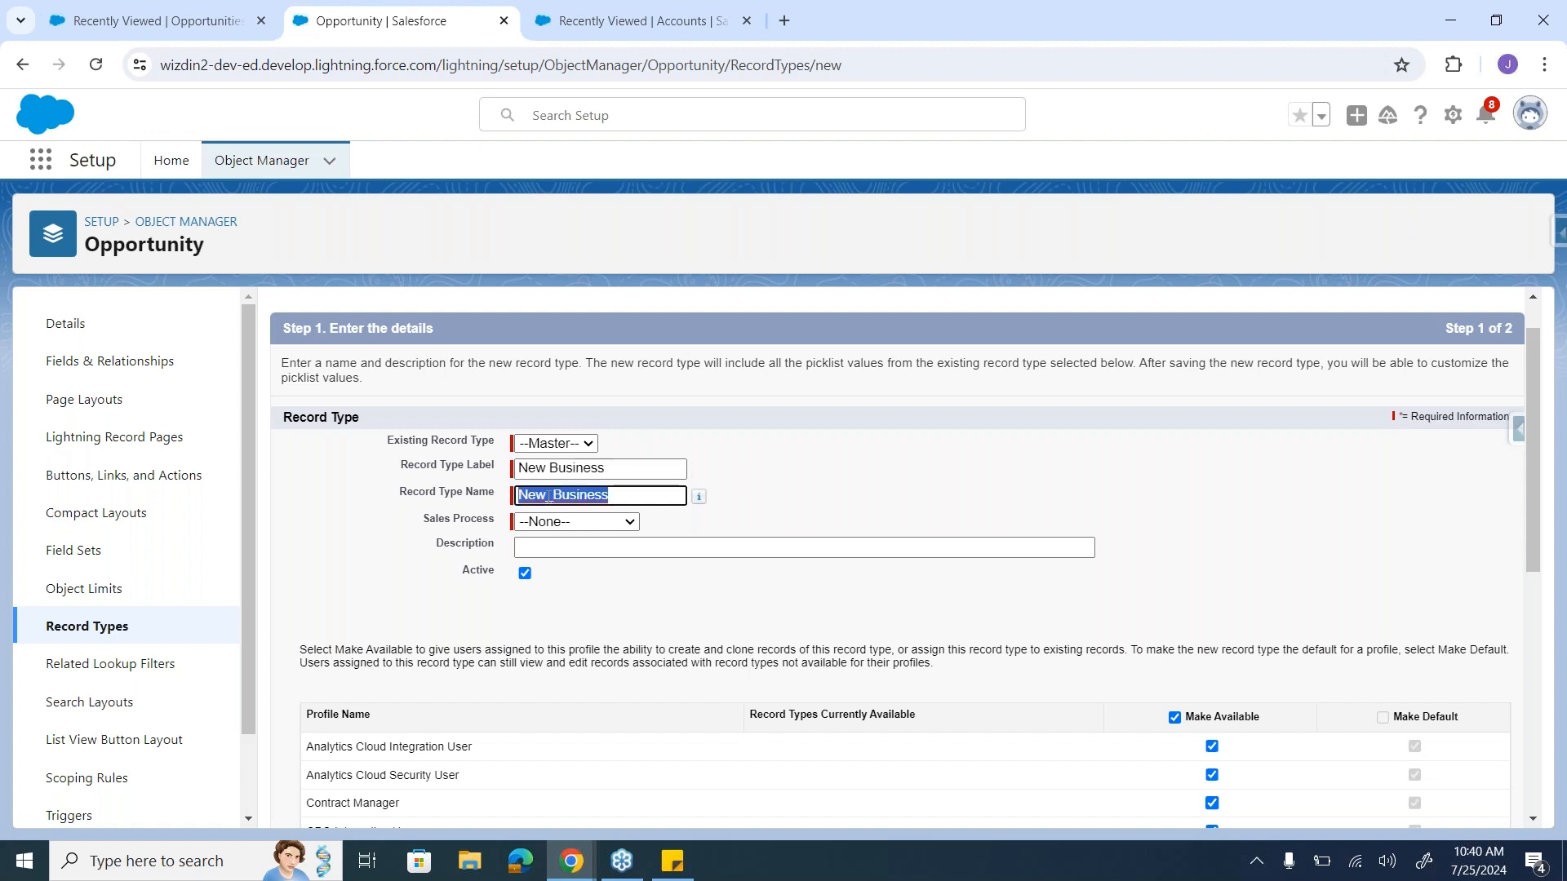
pyautogui.click(560, 523)
pyautogui.click(564, 556)
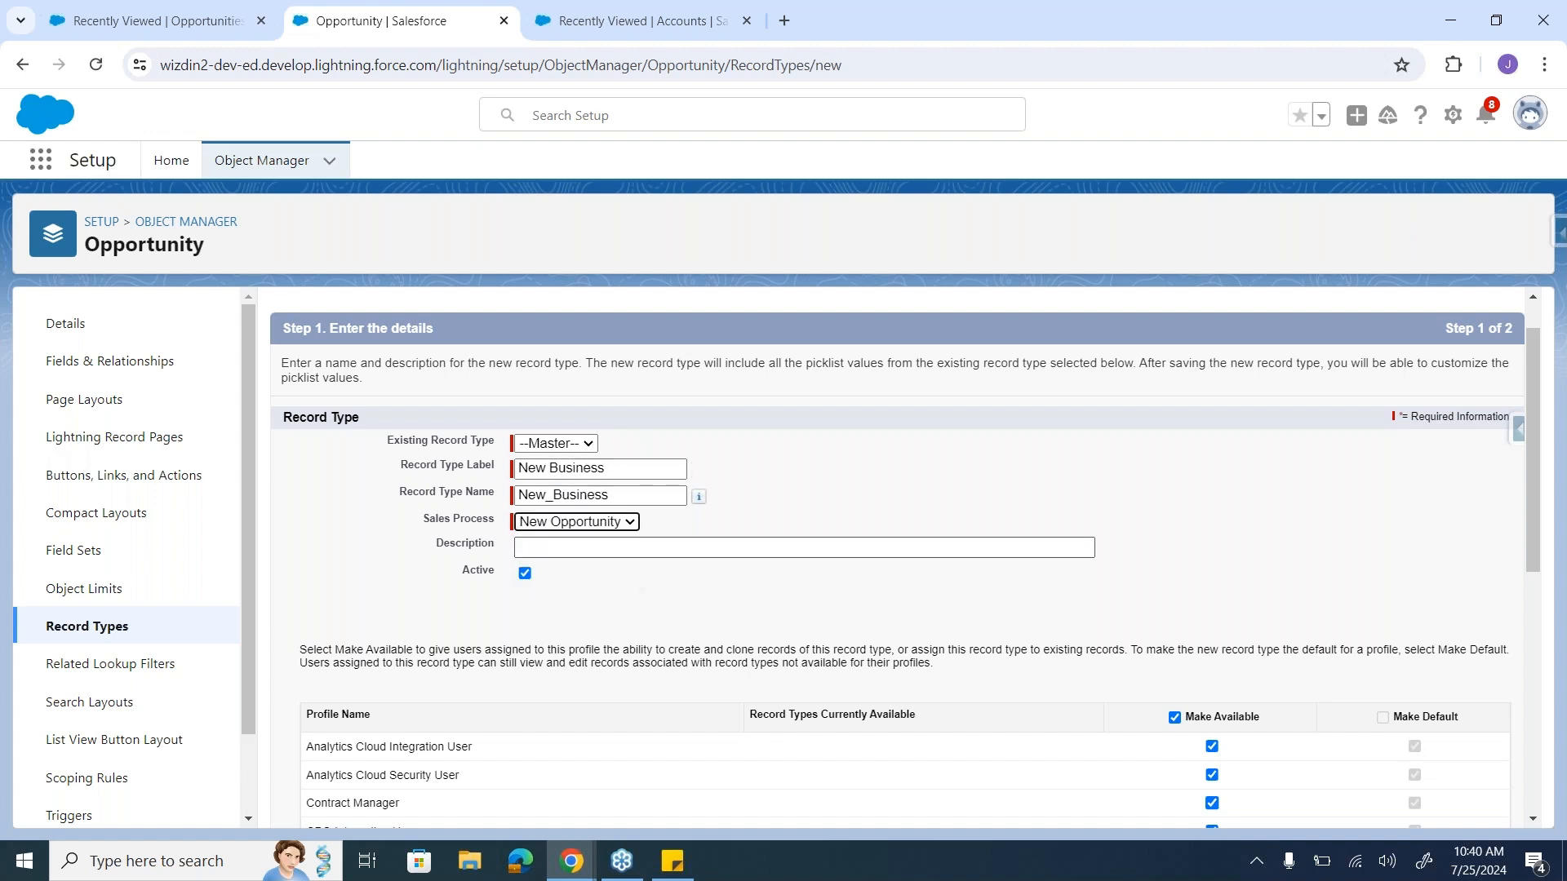
pyautogui.click(769, 520)
# Step: Keep the record type available to all profiles, continue to page layout assignment, and apply Opportunity Layout to all profiles
pyautogui.scroll(-6, 841, 633)
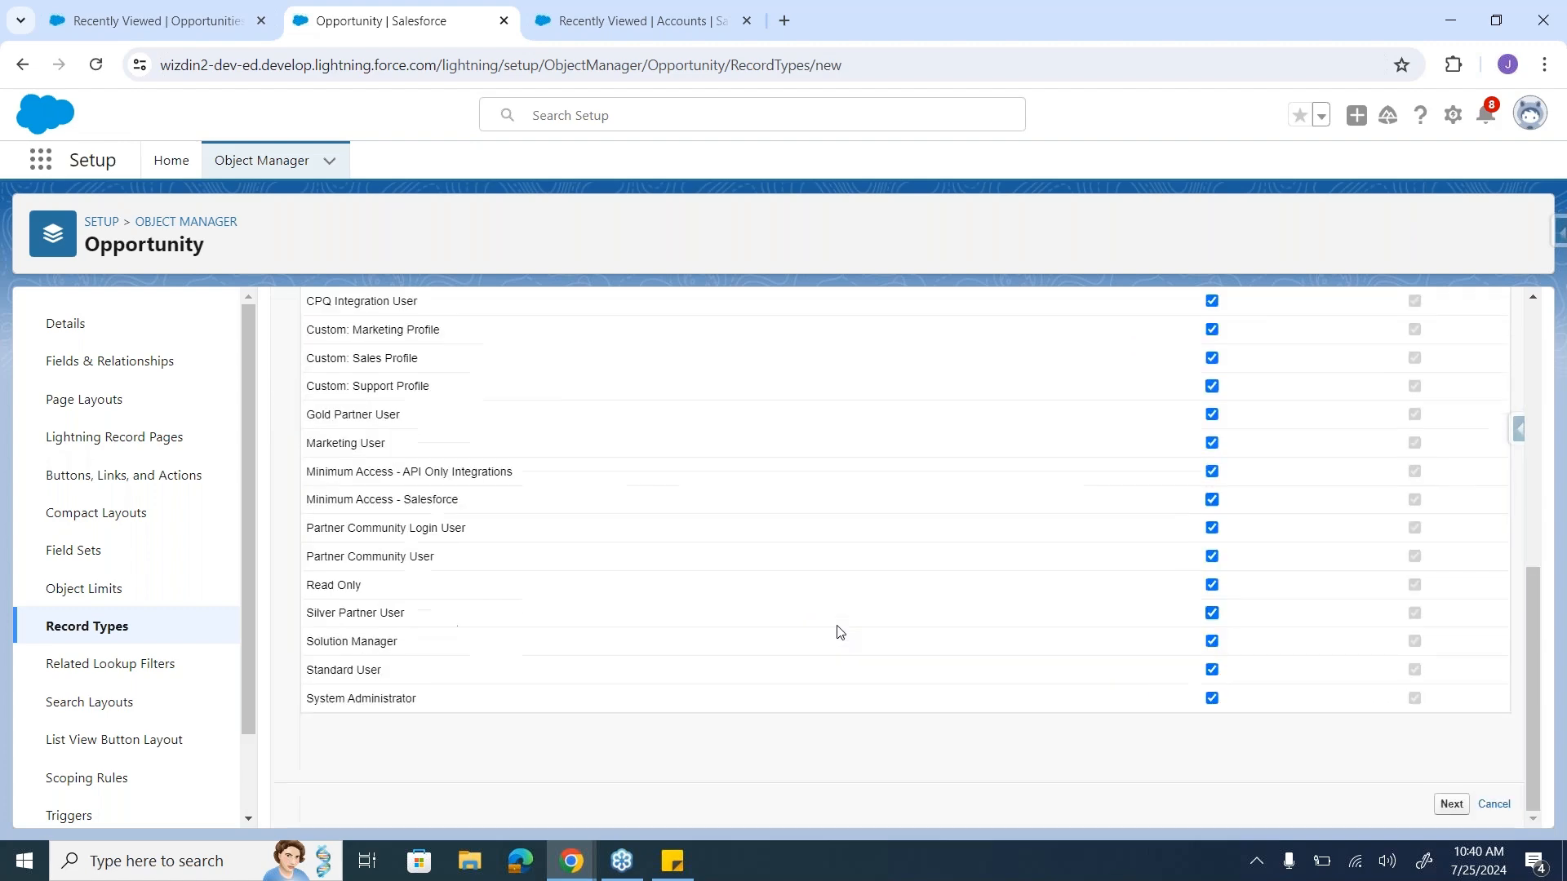
pyautogui.scroll(7, 841, 632)
pyautogui.scroll(-7, 841, 633)
pyautogui.click(1444, 805)
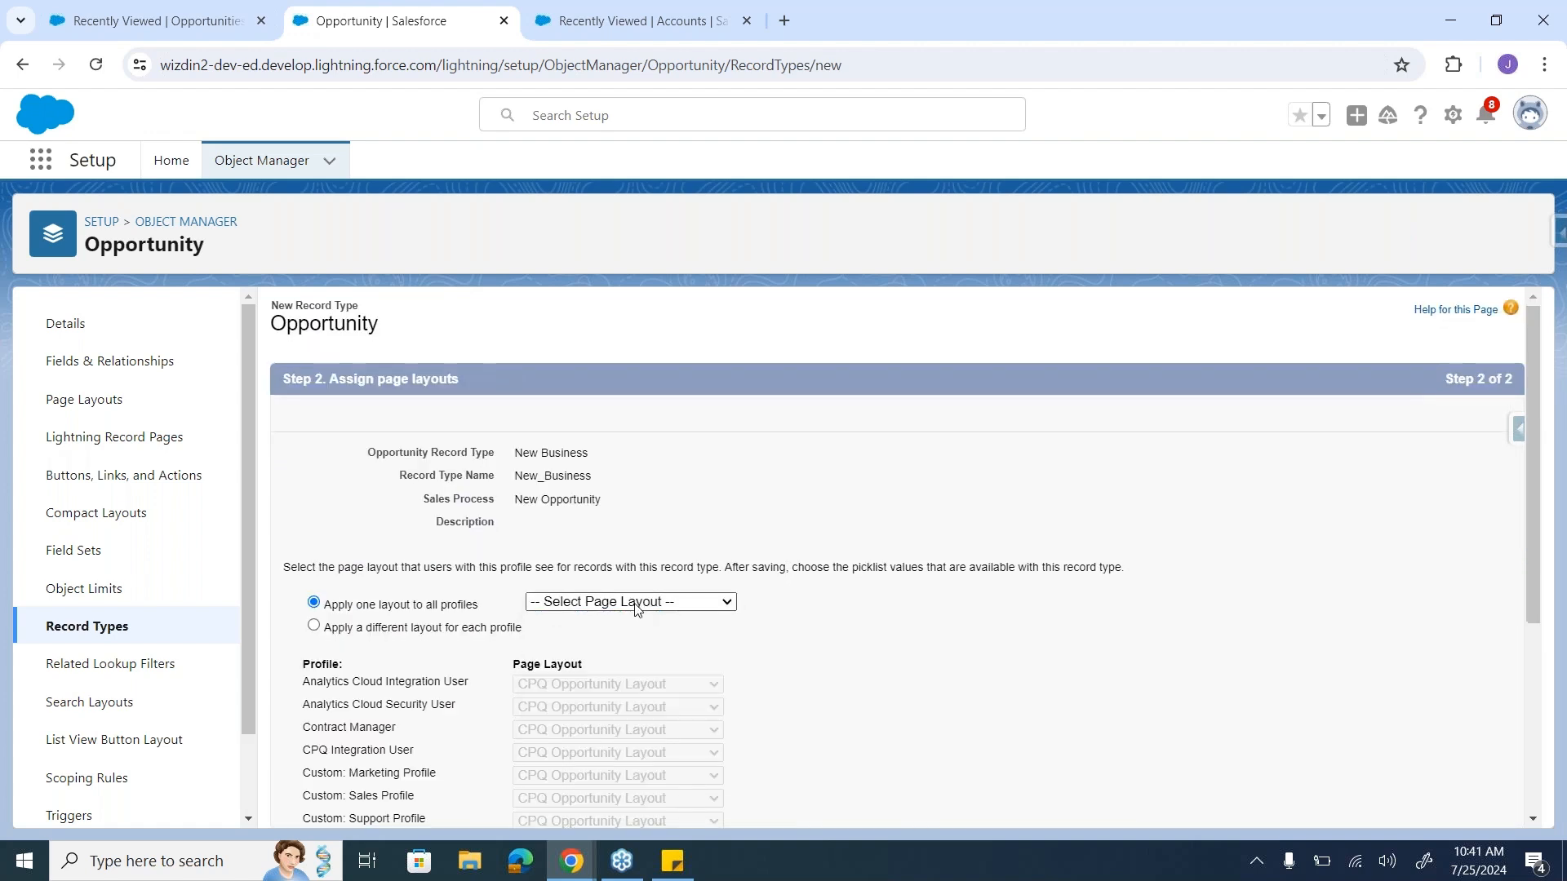
pyautogui.scroll(-1, 635, 606)
pyautogui.click(635, 508)
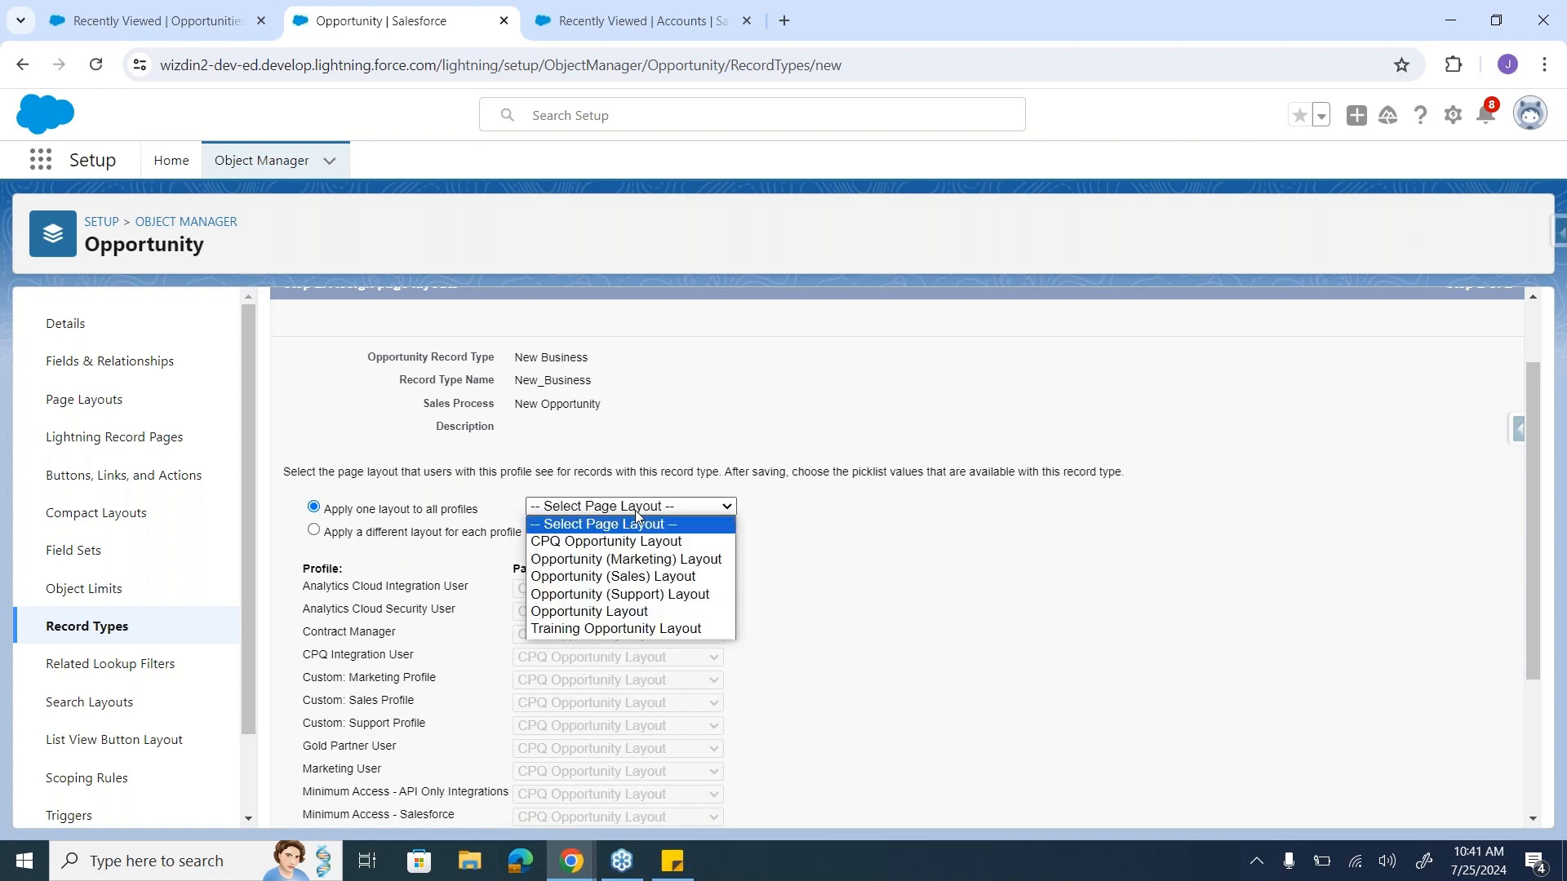
pyautogui.click(649, 612)
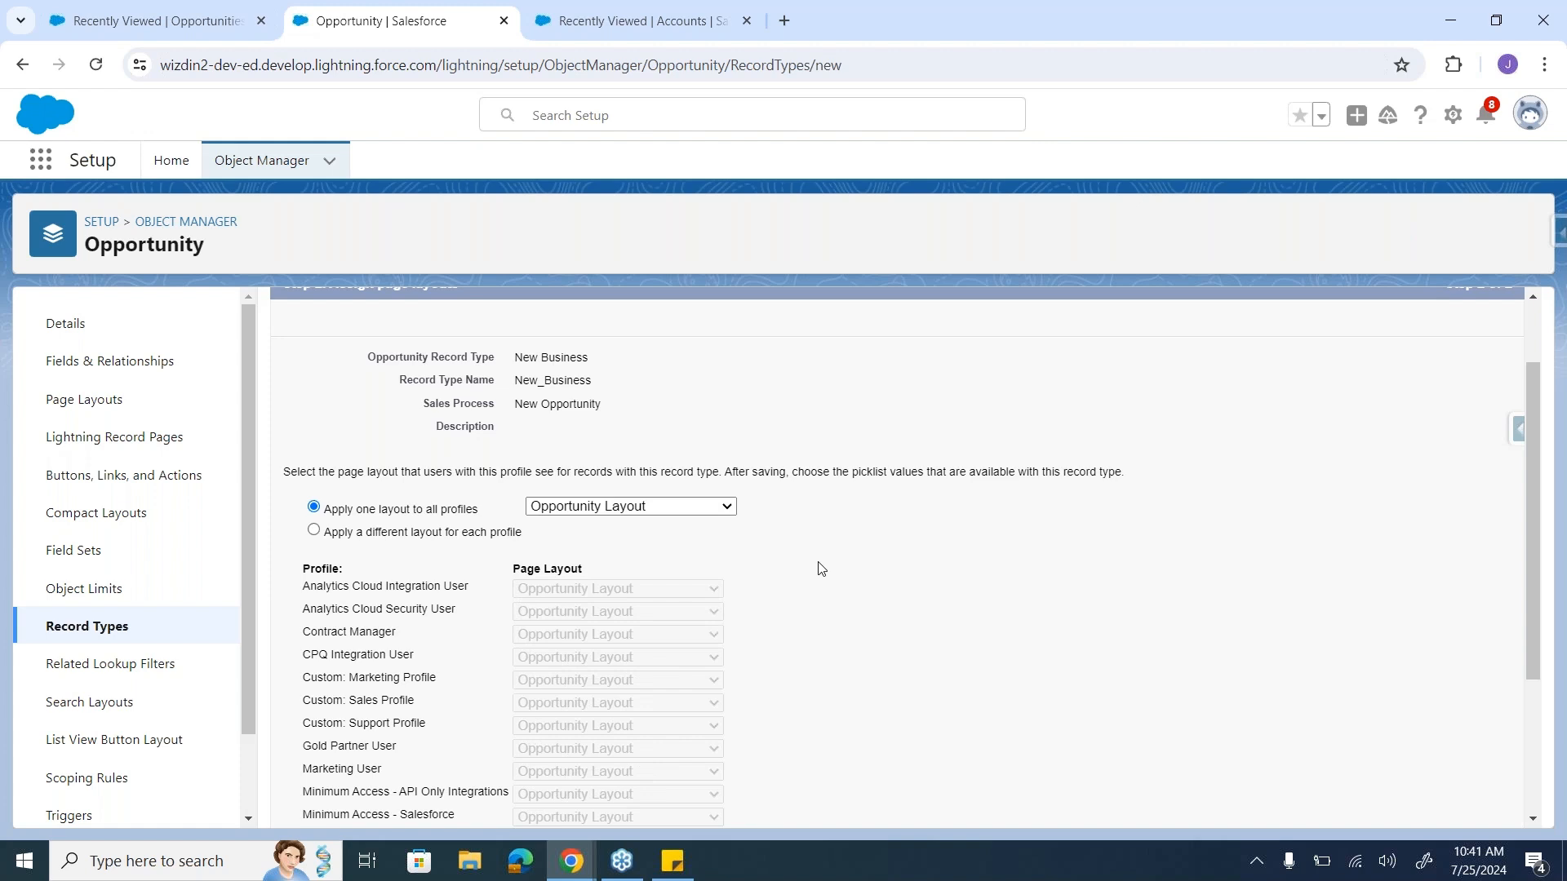
# Step: Save the New Business record type and start an active one labelled "Renewal Business" with the Renewal Sales process
pyautogui.scroll(-3, 819, 568)
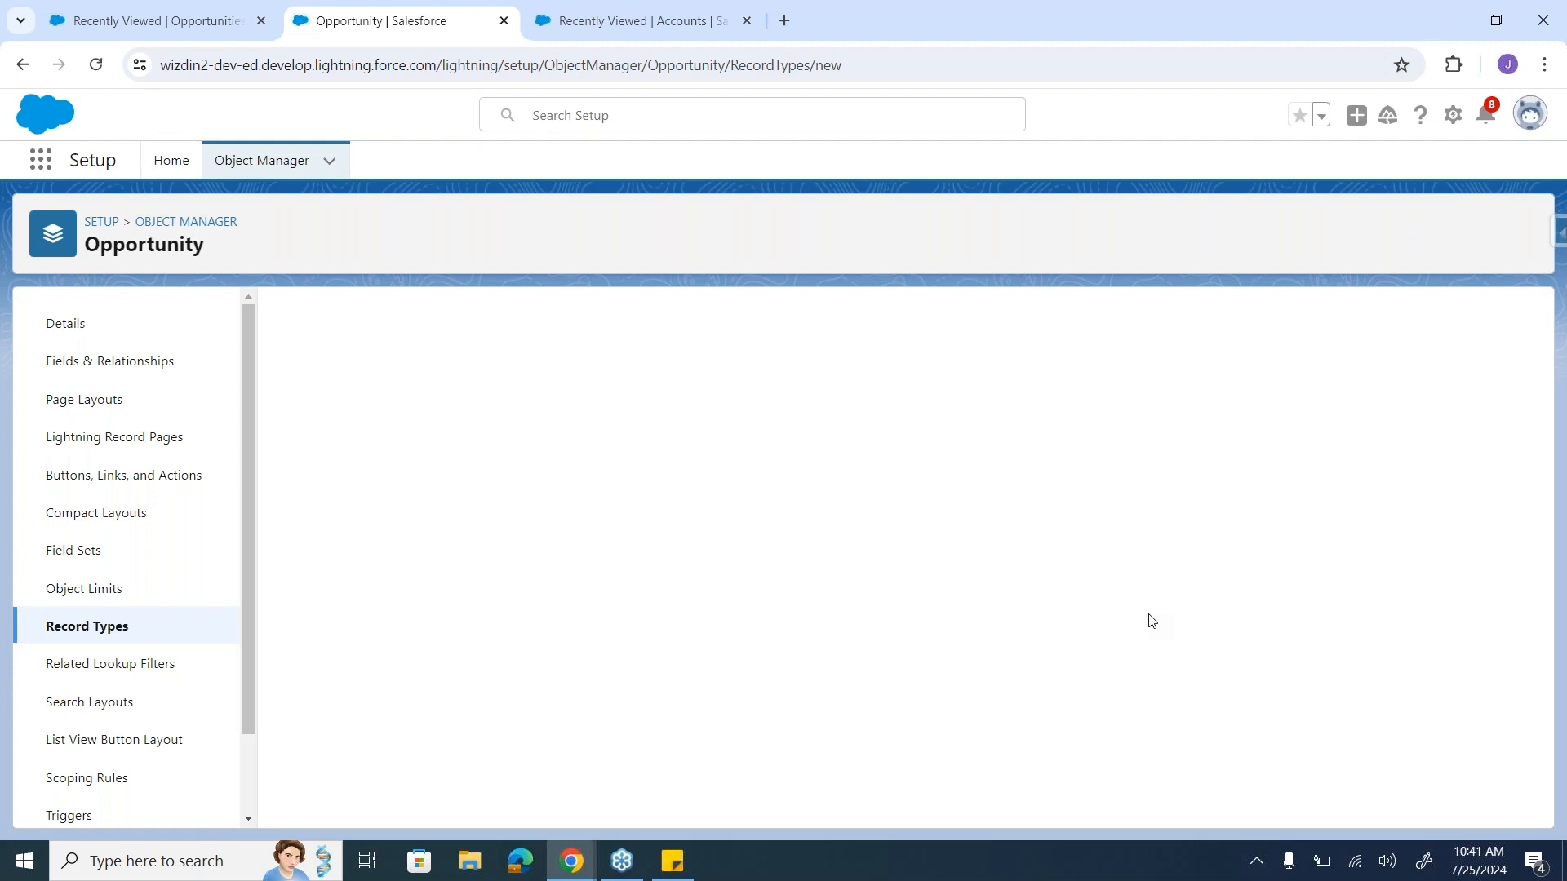
pyautogui.write('Re')
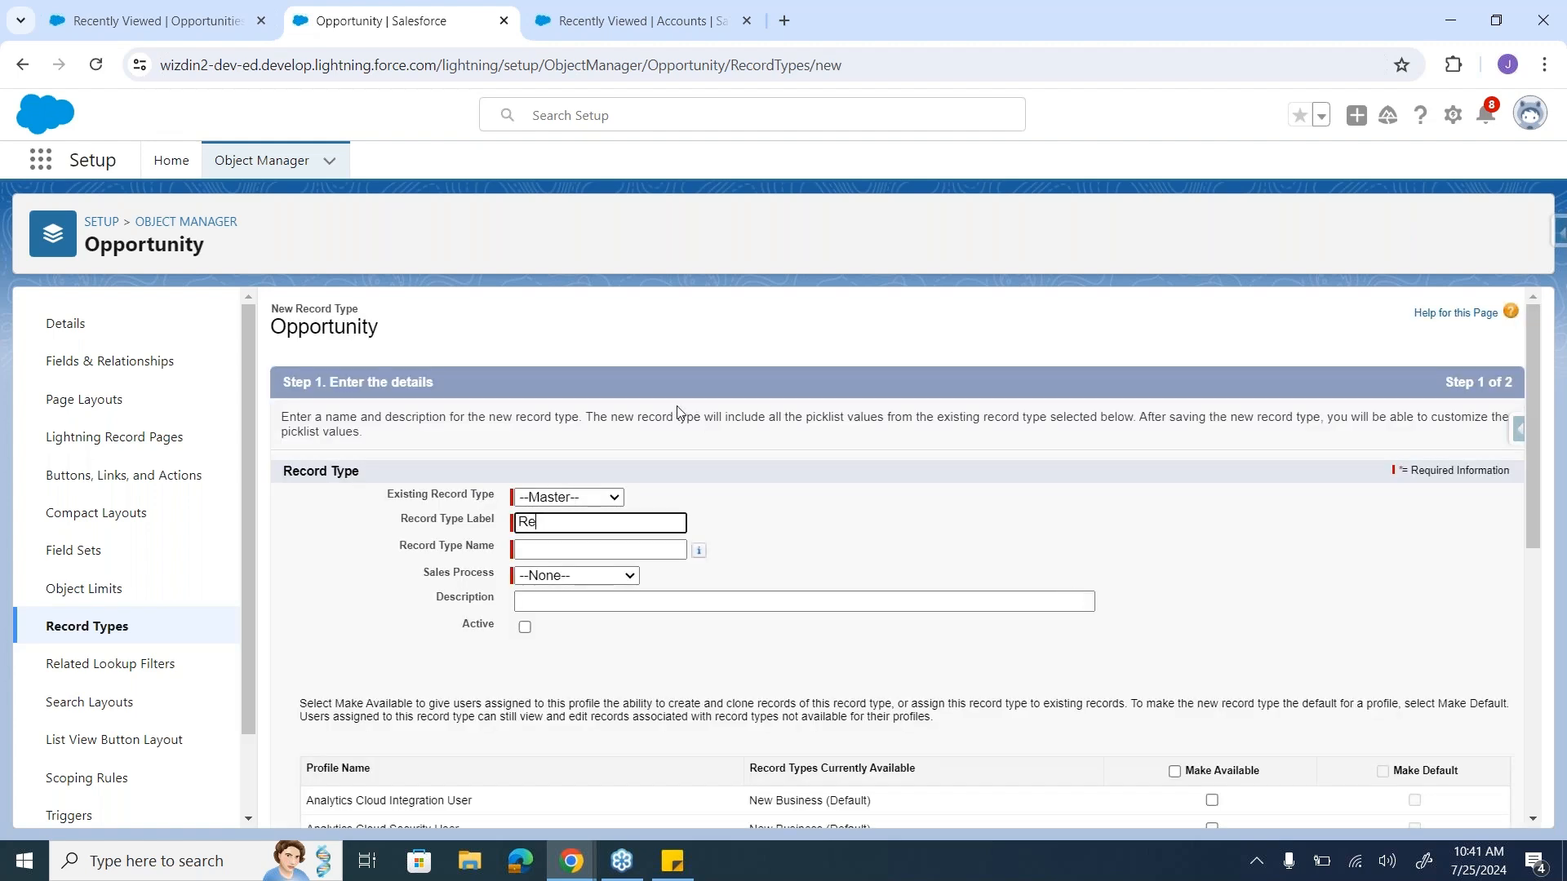
pyautogui.write('newal Business')
pyautogui.press('Tab')
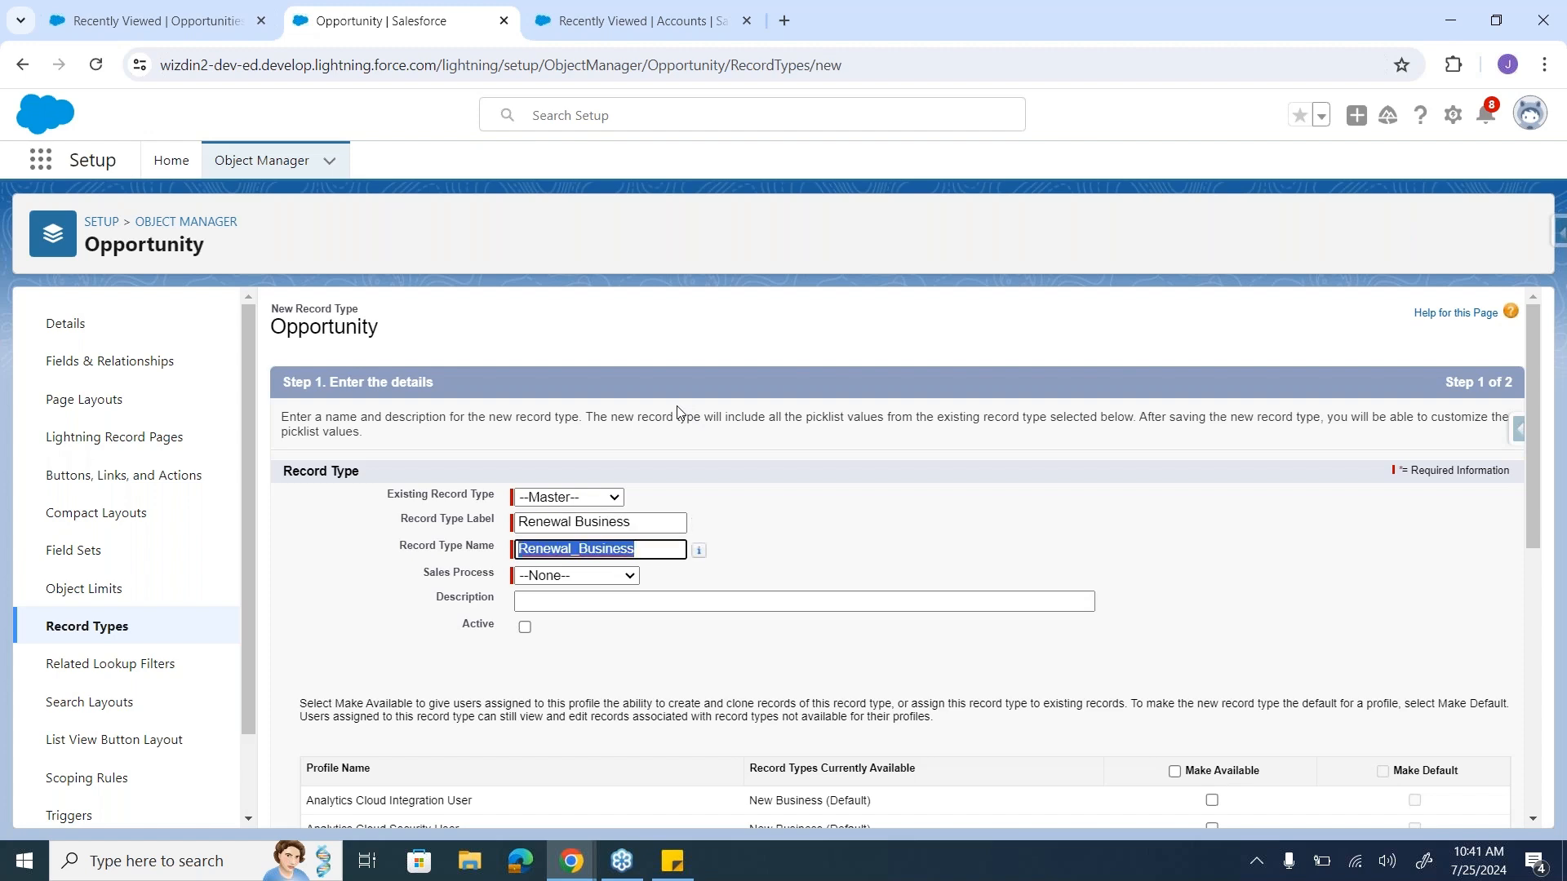
pyautogui.click(546, 578)
pyautogui.click(560, 630)
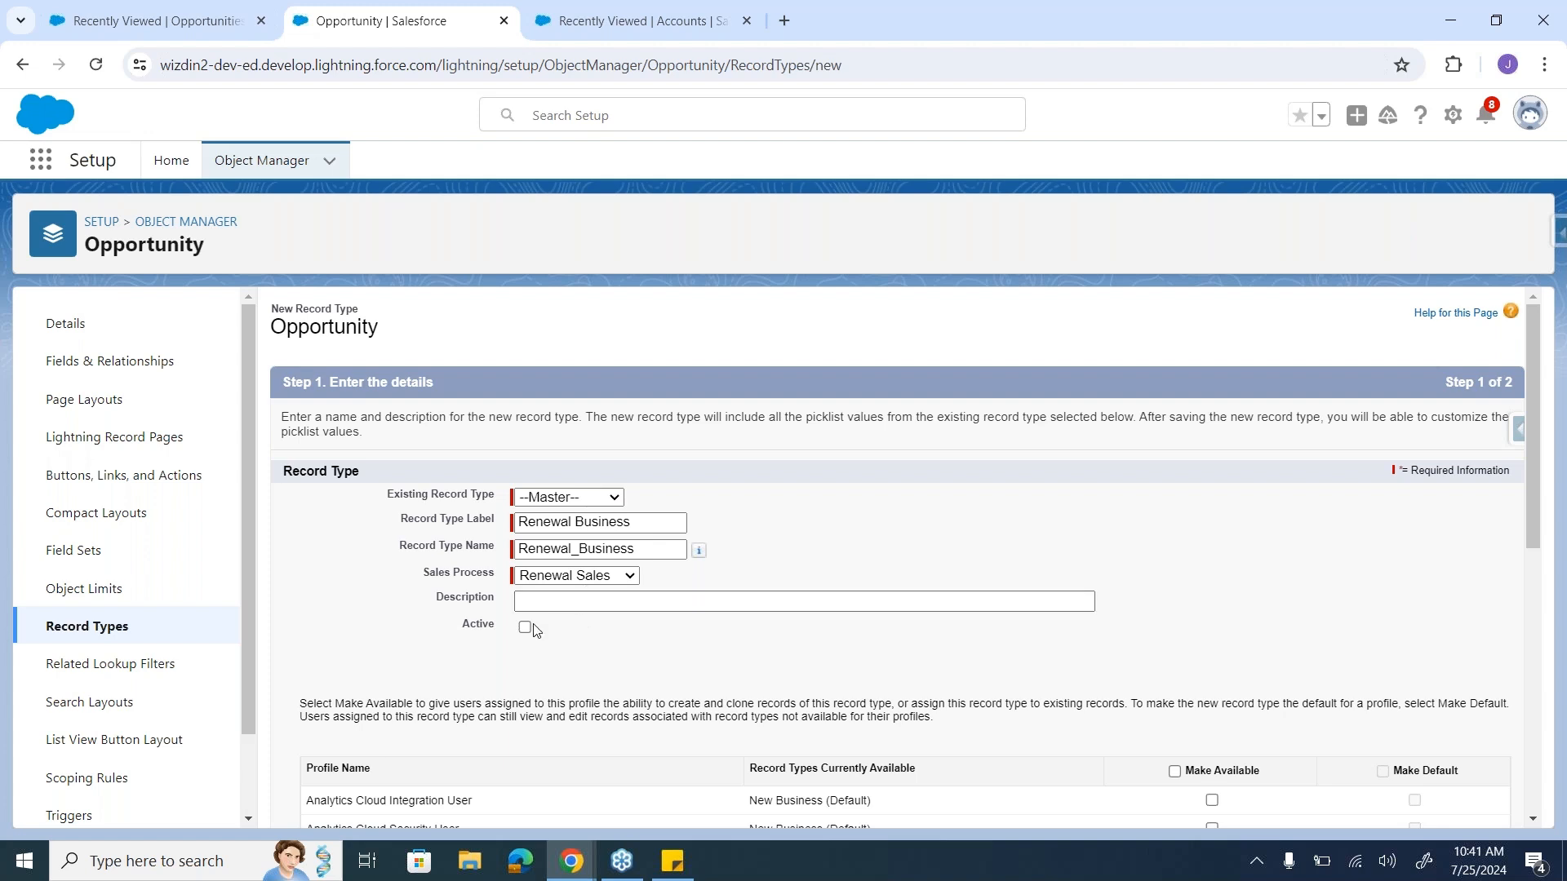
pyautogui.click(525, 629)
pyautogui.click(561, 580)
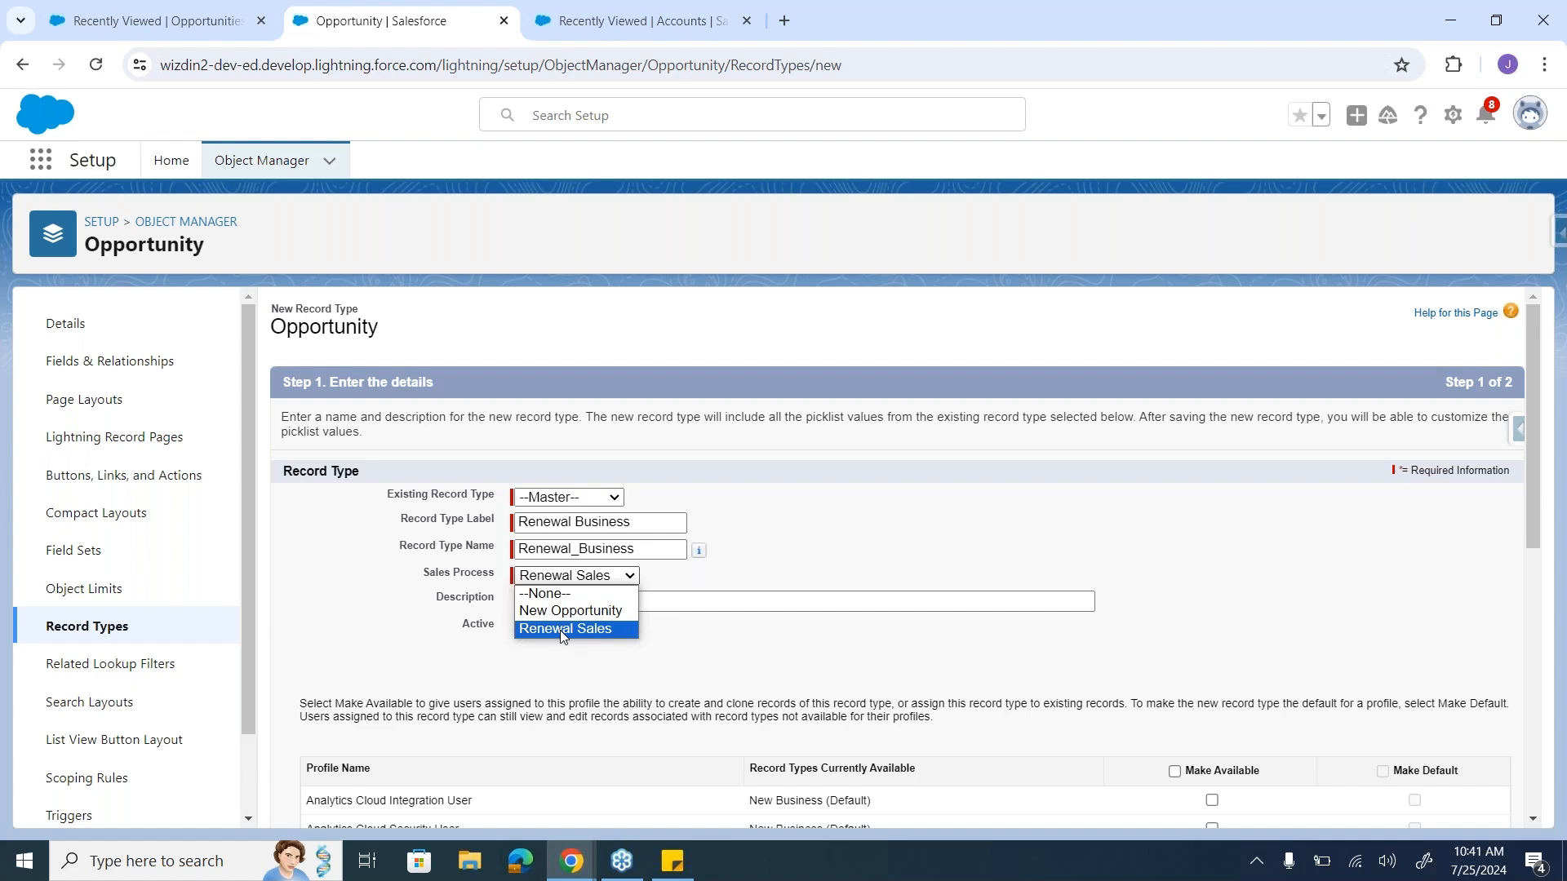
pyautogui.click(562, 630)
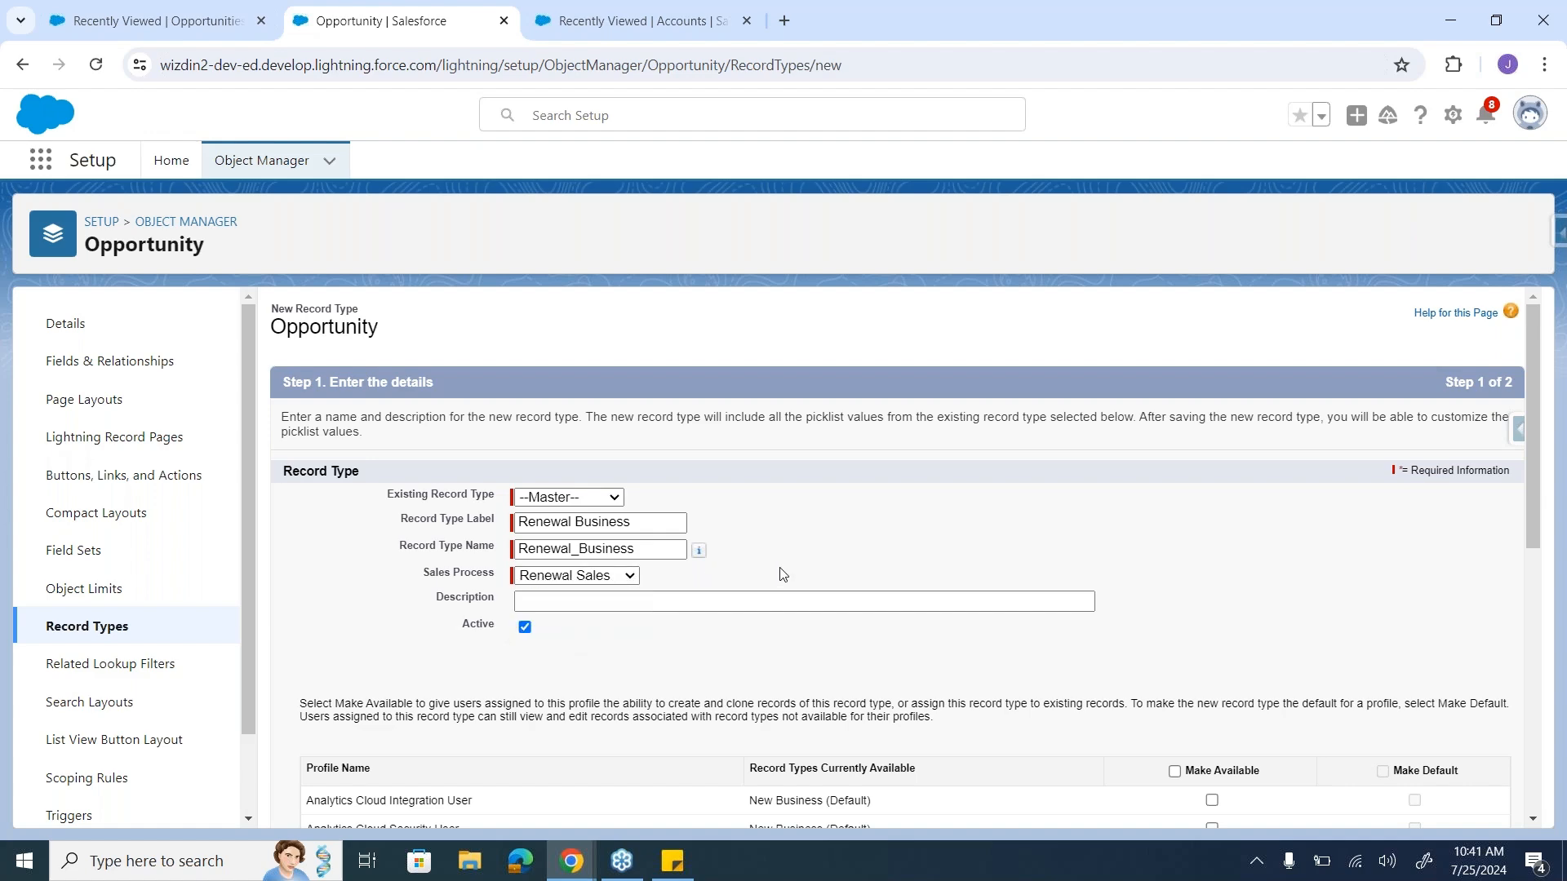
# Step: Make the Renewal Business record type available to all profiles and continue to page layout assignment
pyautogui.scroll(-3, 782, 573)
pyautogui.scroll(2, 782, 574)
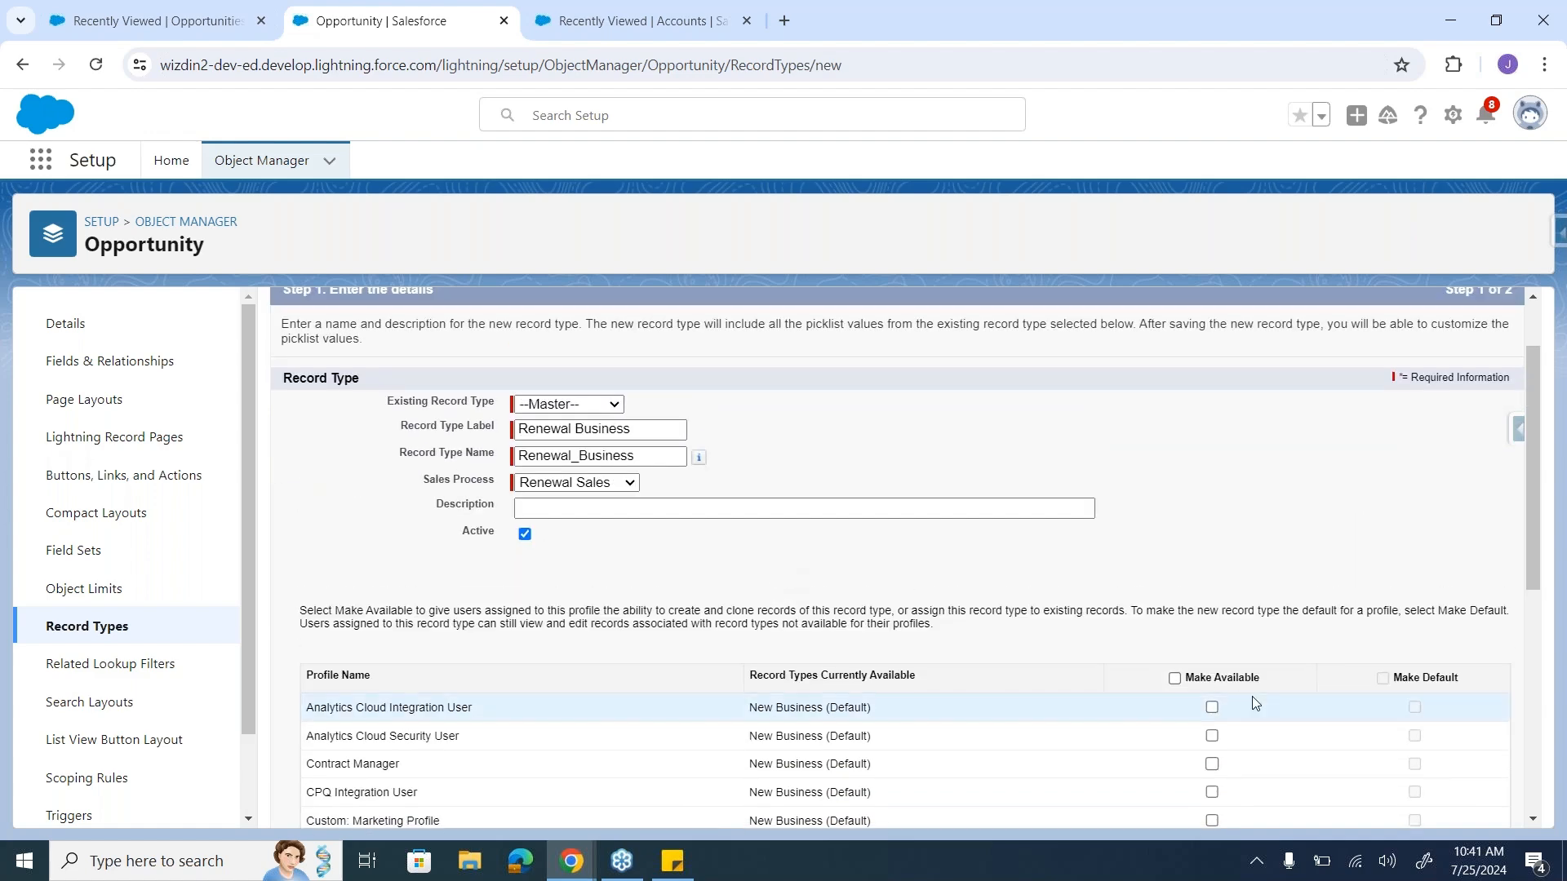
pyautogui.click(1174, 678)
pyautogui.scroll(-1, 1164, 502)
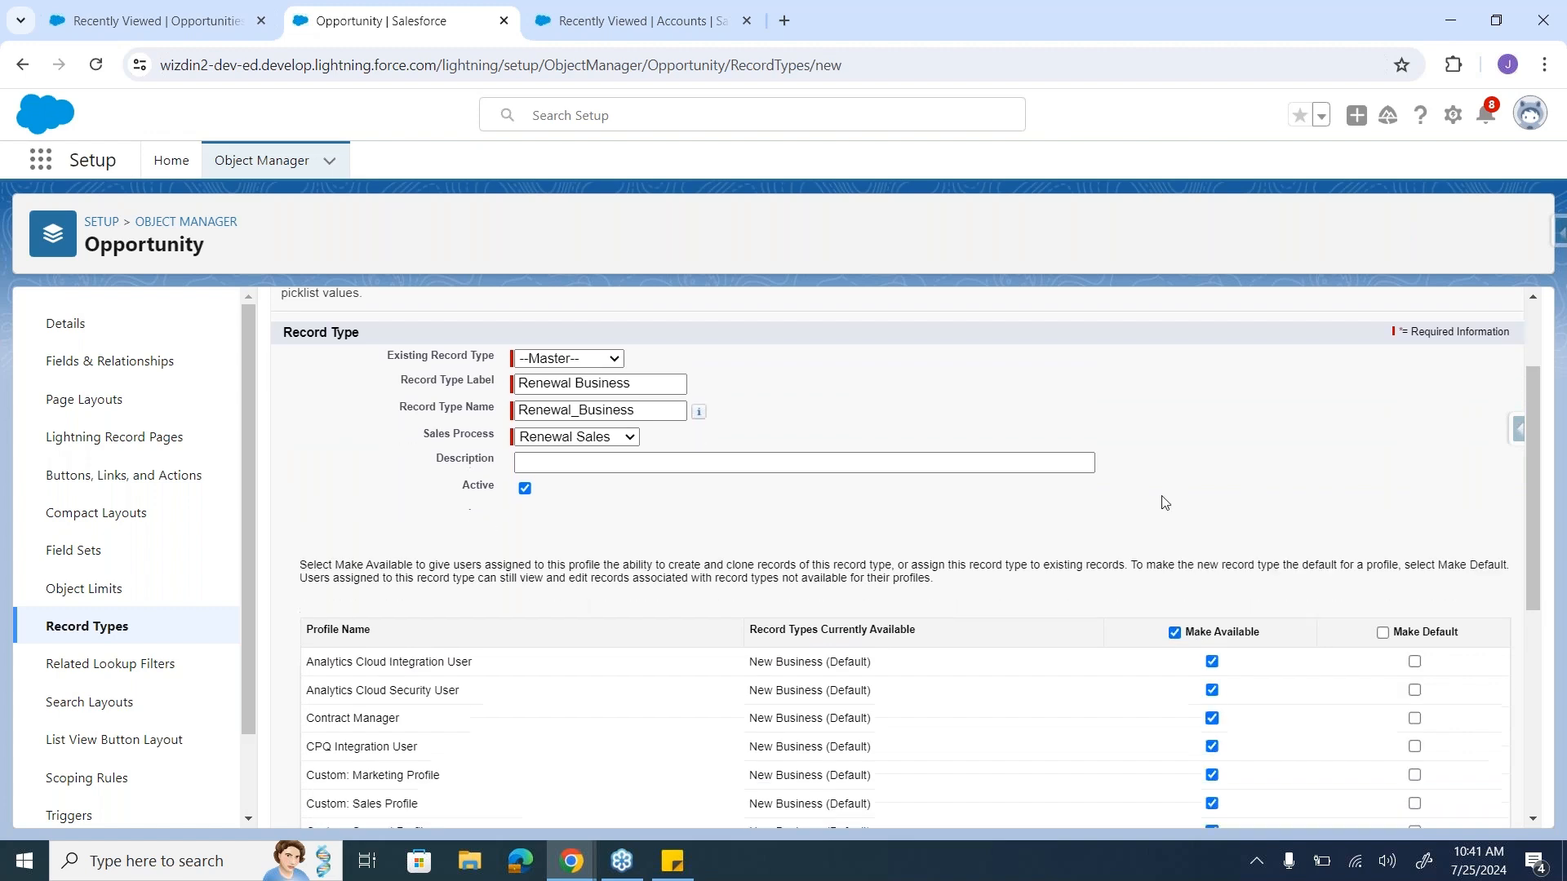
pyautogui.scroll(-5, 1164, 503)
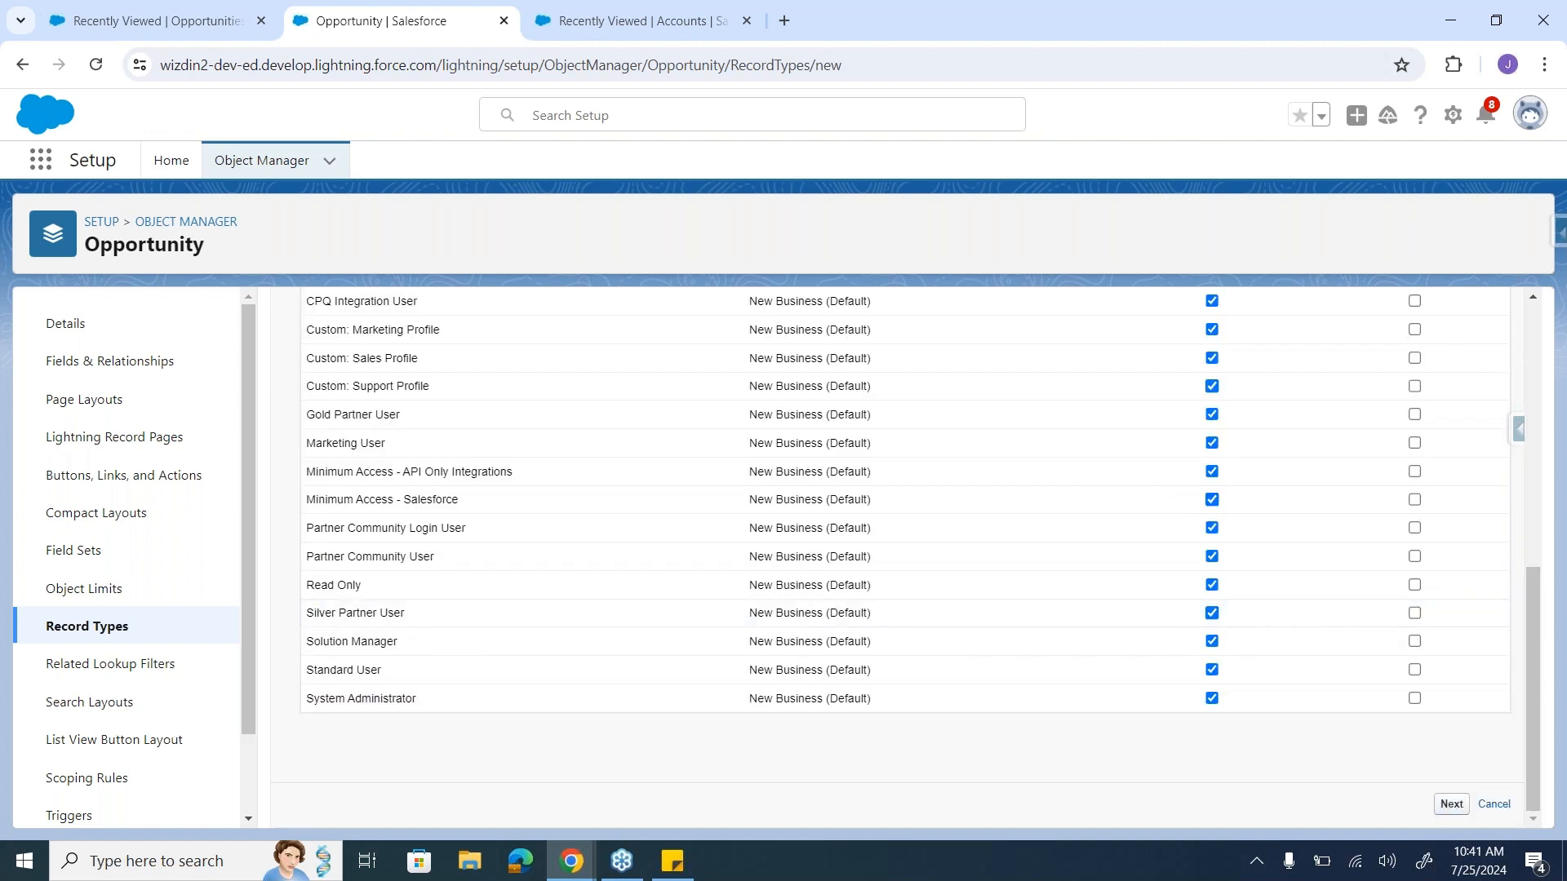
pyautogui.click(1452, 804)
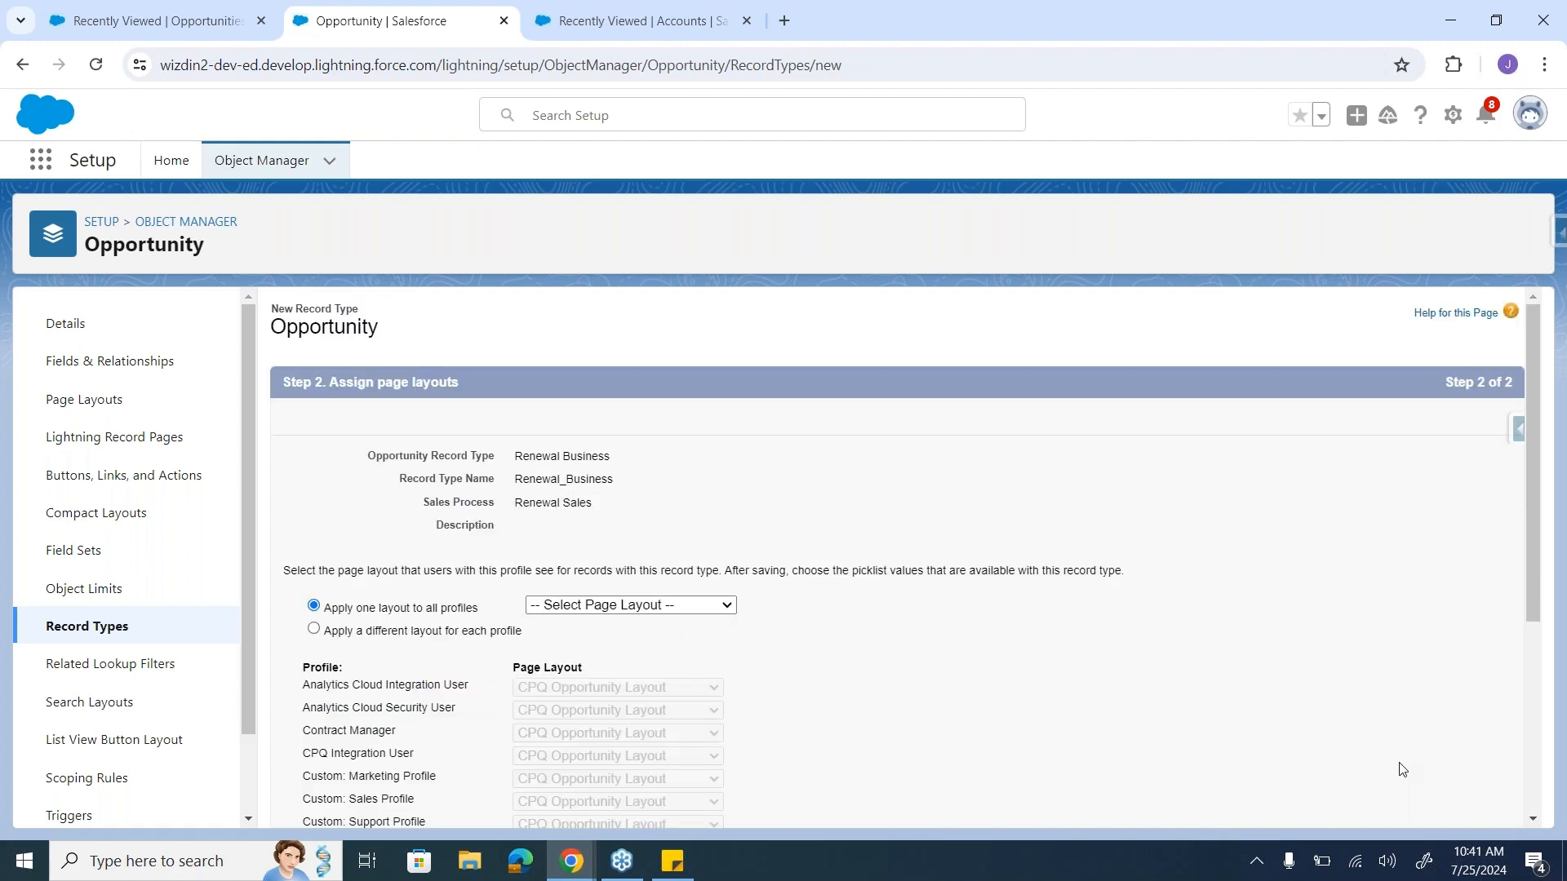
# Step: Apply Training Opportunity Layout to all profiles for the Renewal Business record type and save it
pyautogui.scroll(-2, 1175, 494)
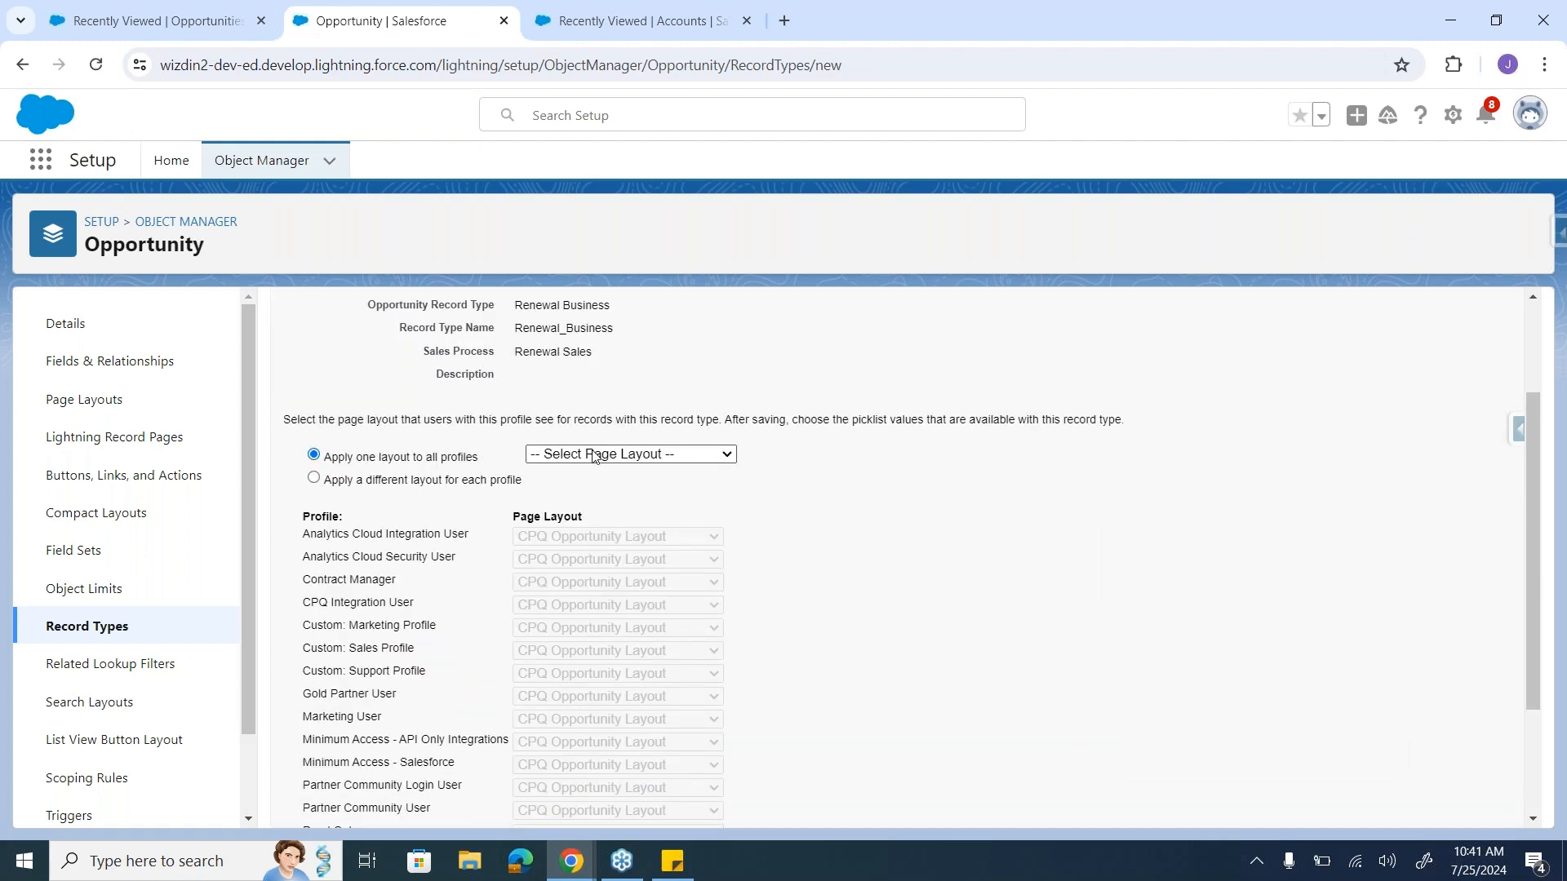
pyautogui.click(595, 455)
pyautogui.click(574, 579)
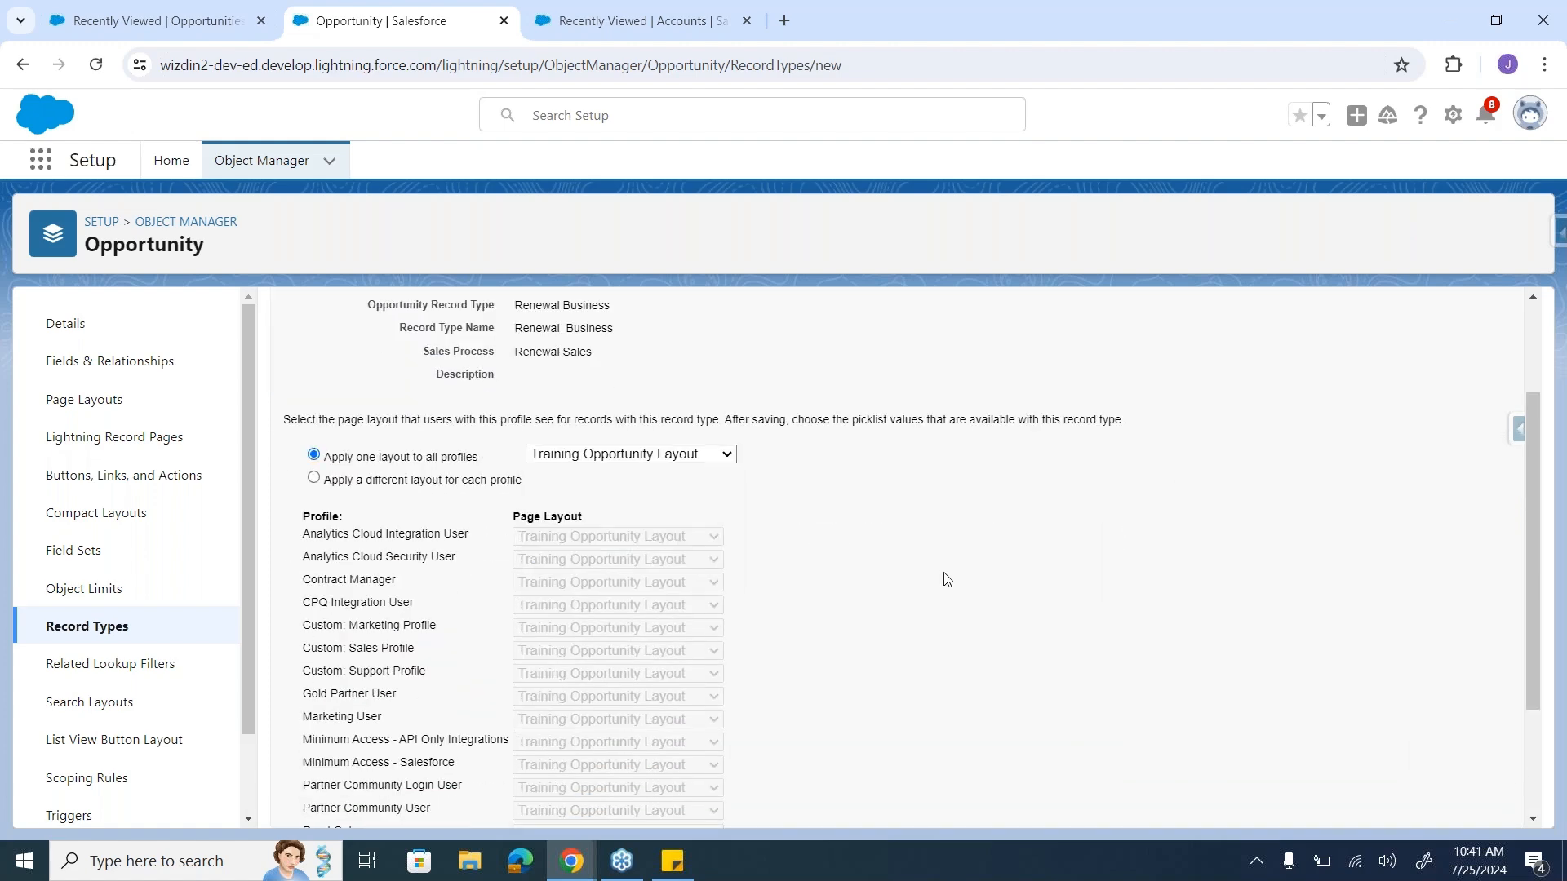
pyautogui.scroll(-2, 947, 578)
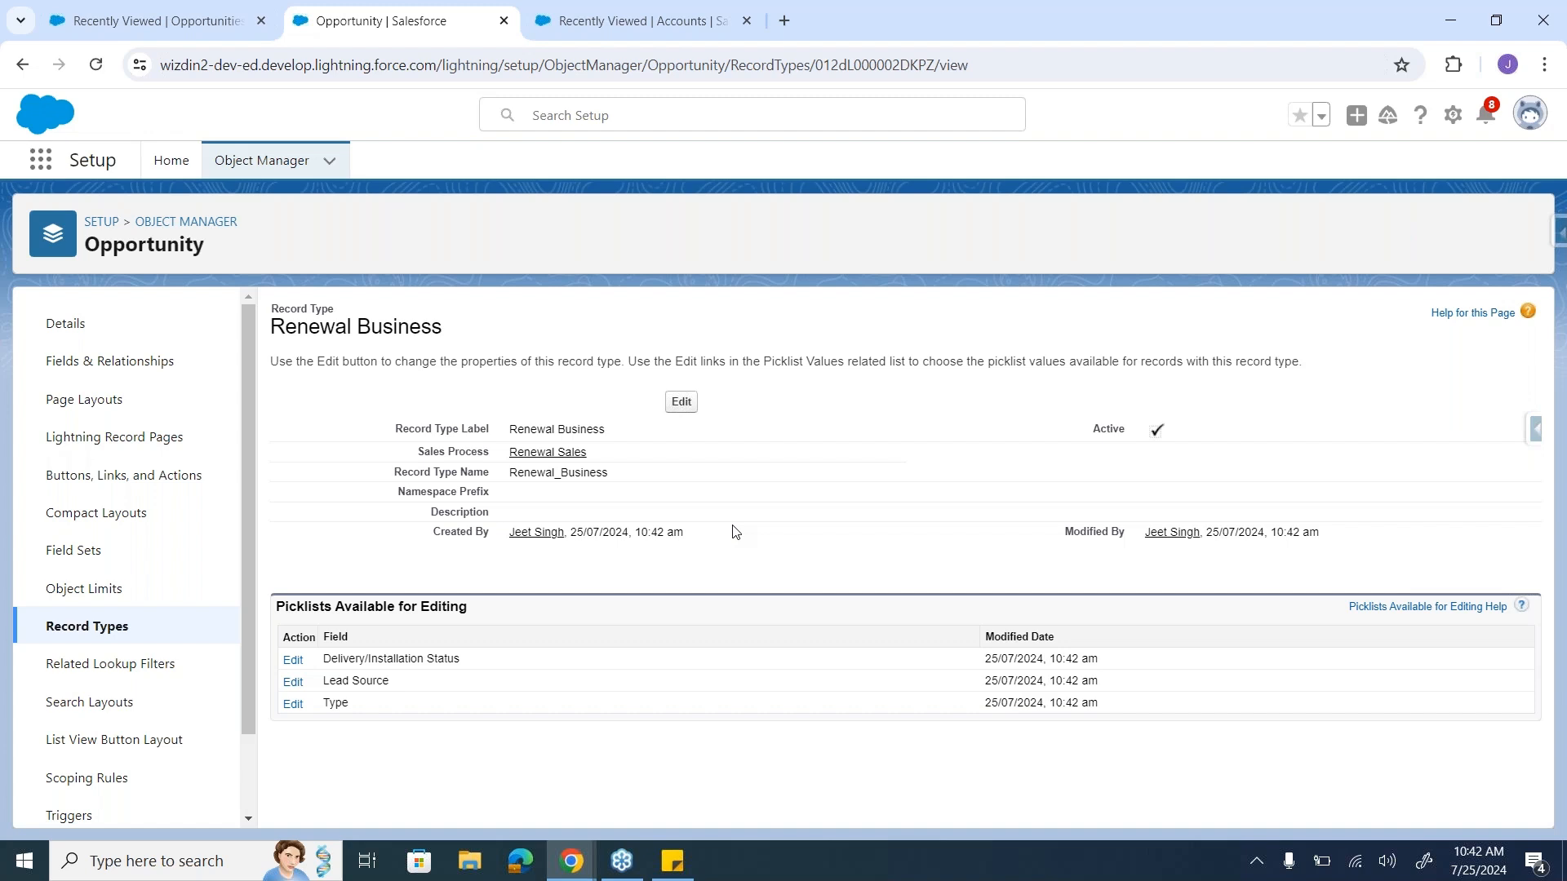
# Step: Review the details of the New Business and Renewal Business record types, including their assigned sales processes
pyautogui.click(89, 640)
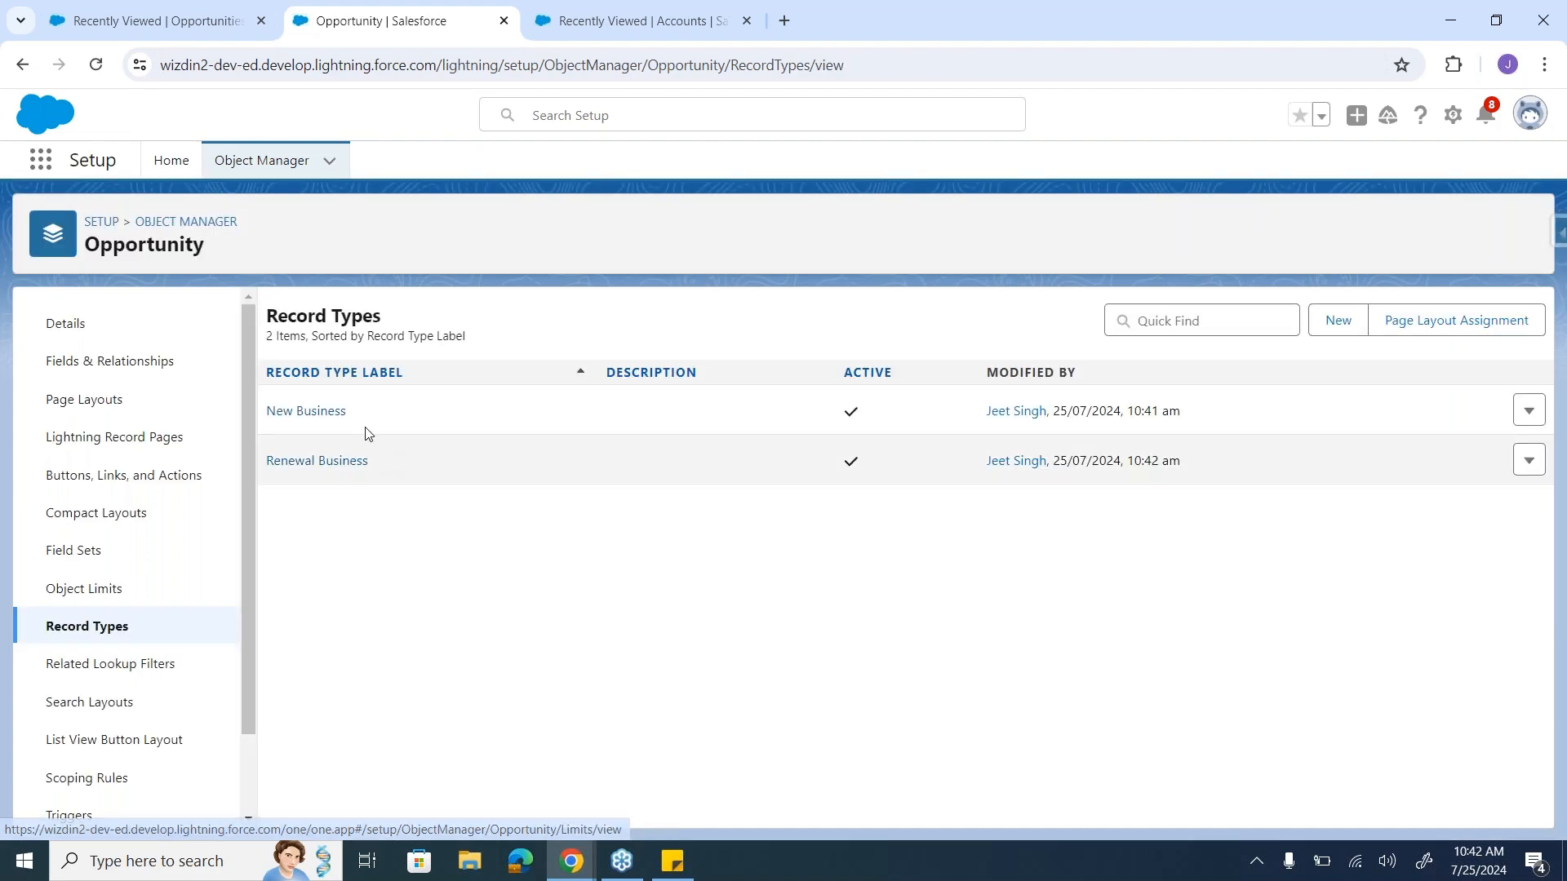
pyautogui.click(312, 415)
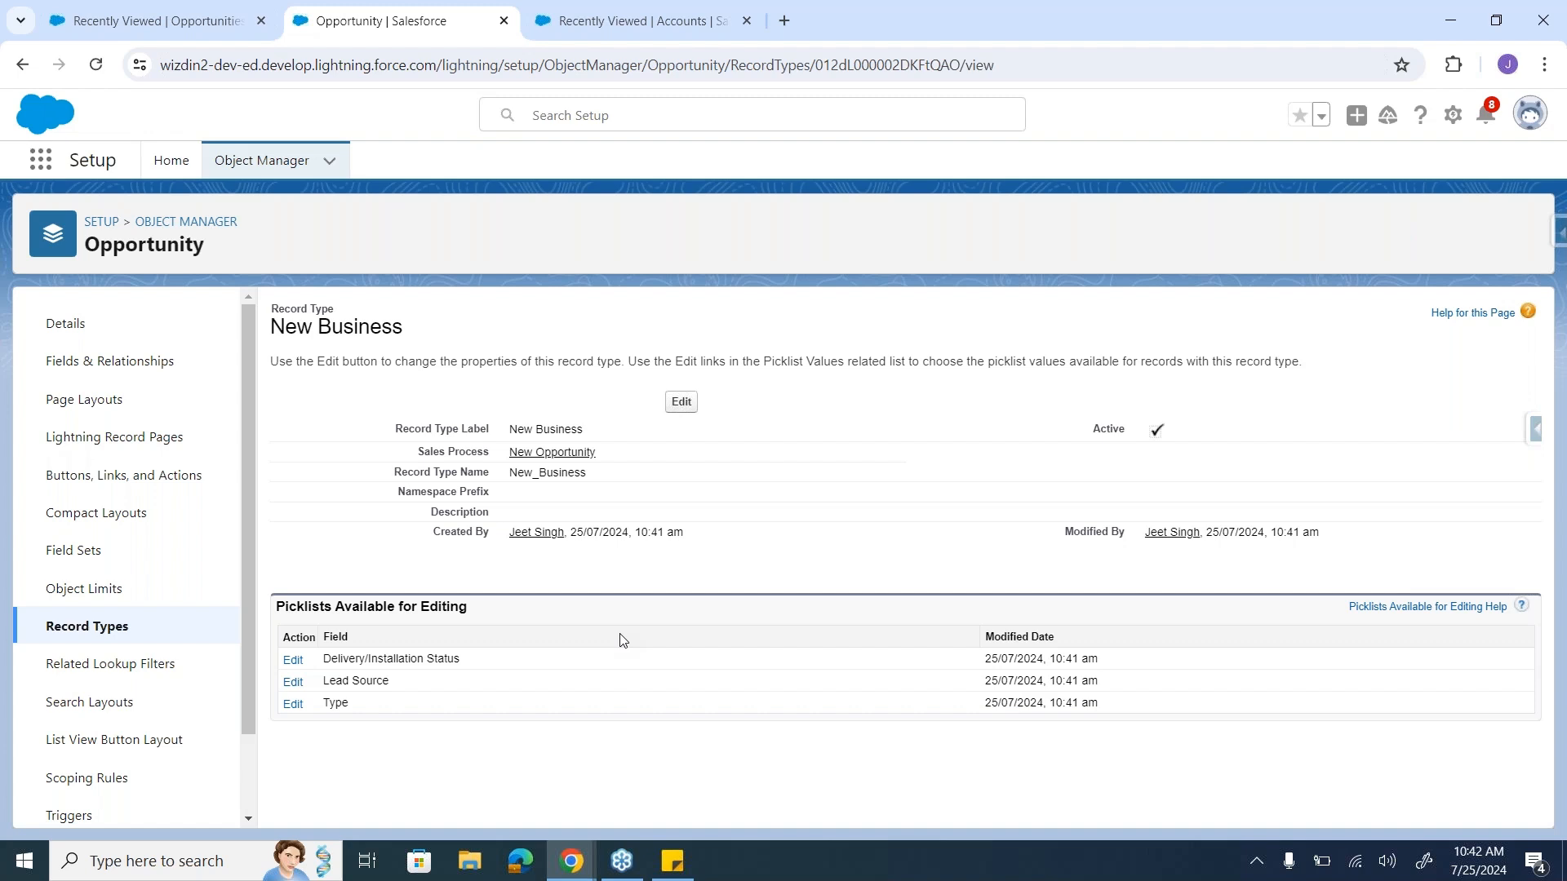
pyautogui.click(102, 626)
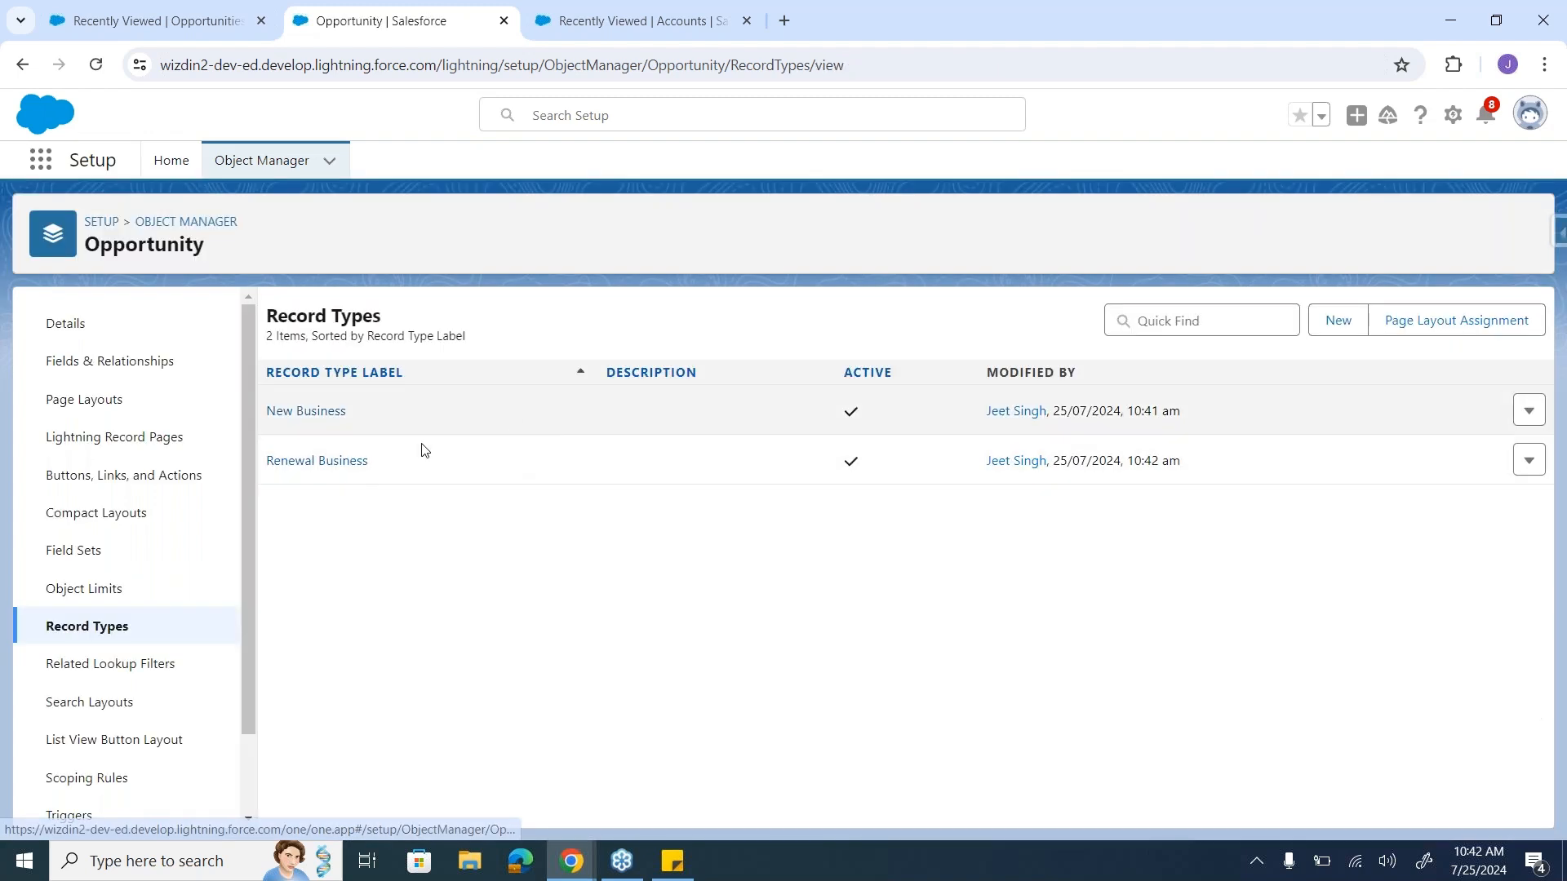
pyautogui.click(333, 462)
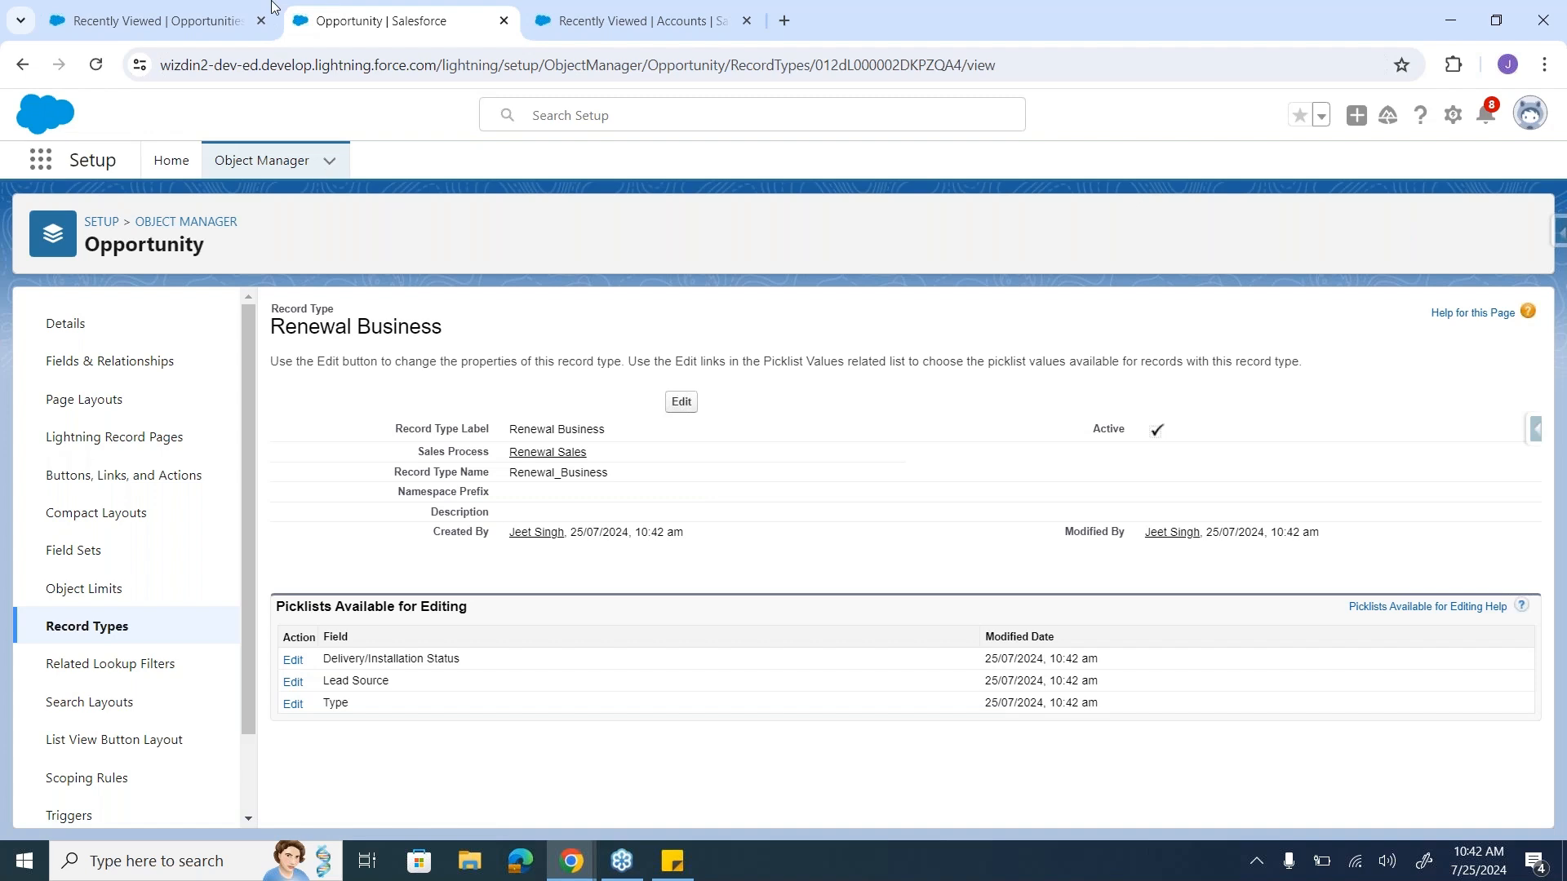
pyautogui.click(140, 16)
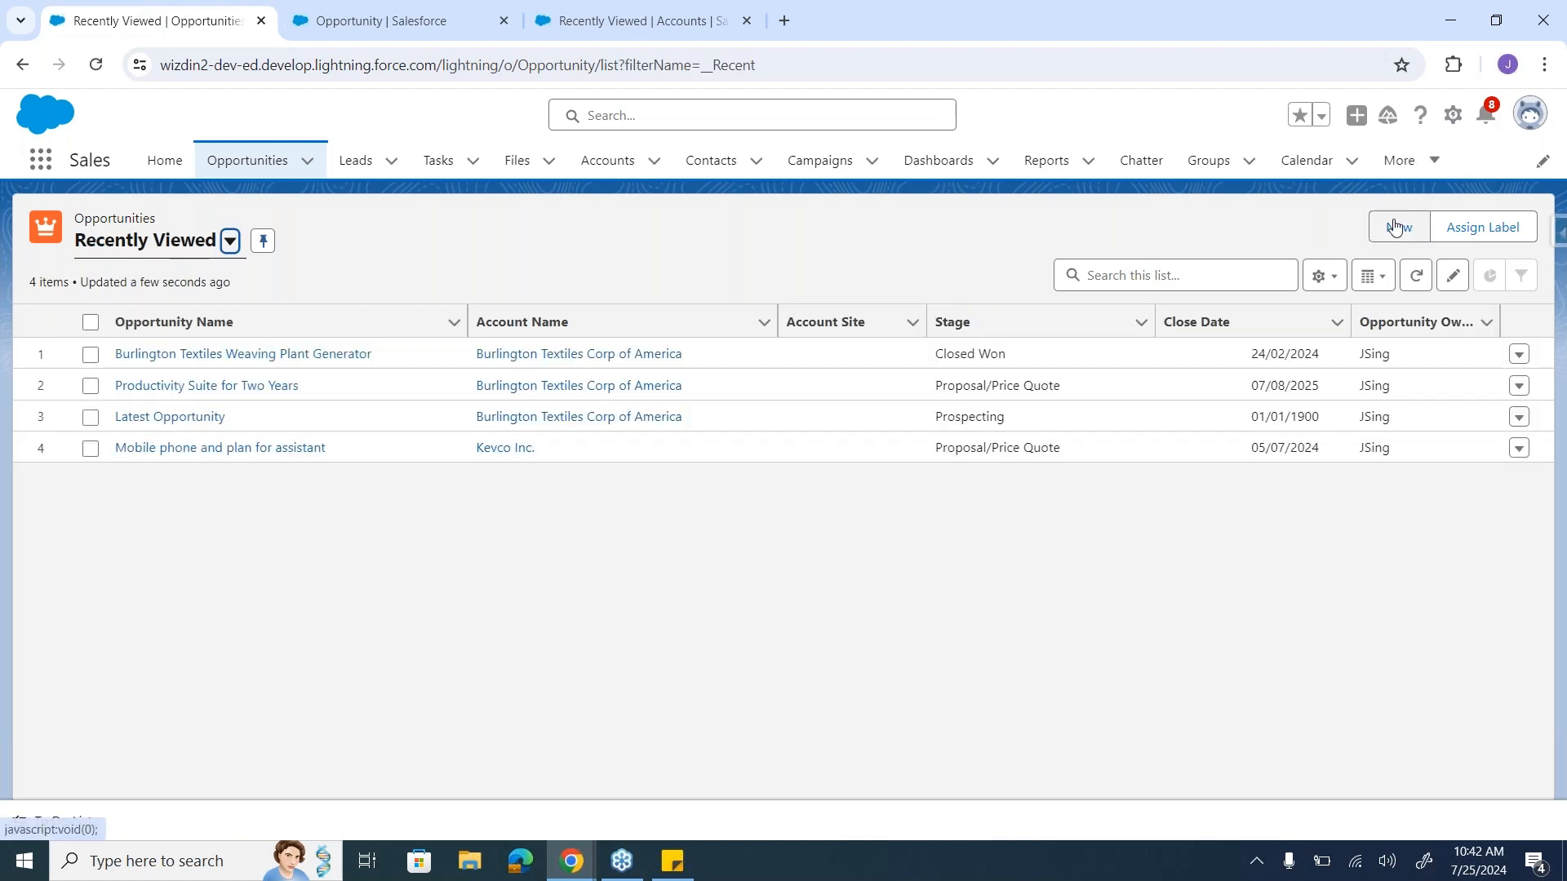
pyautogui.click(1395, 228)
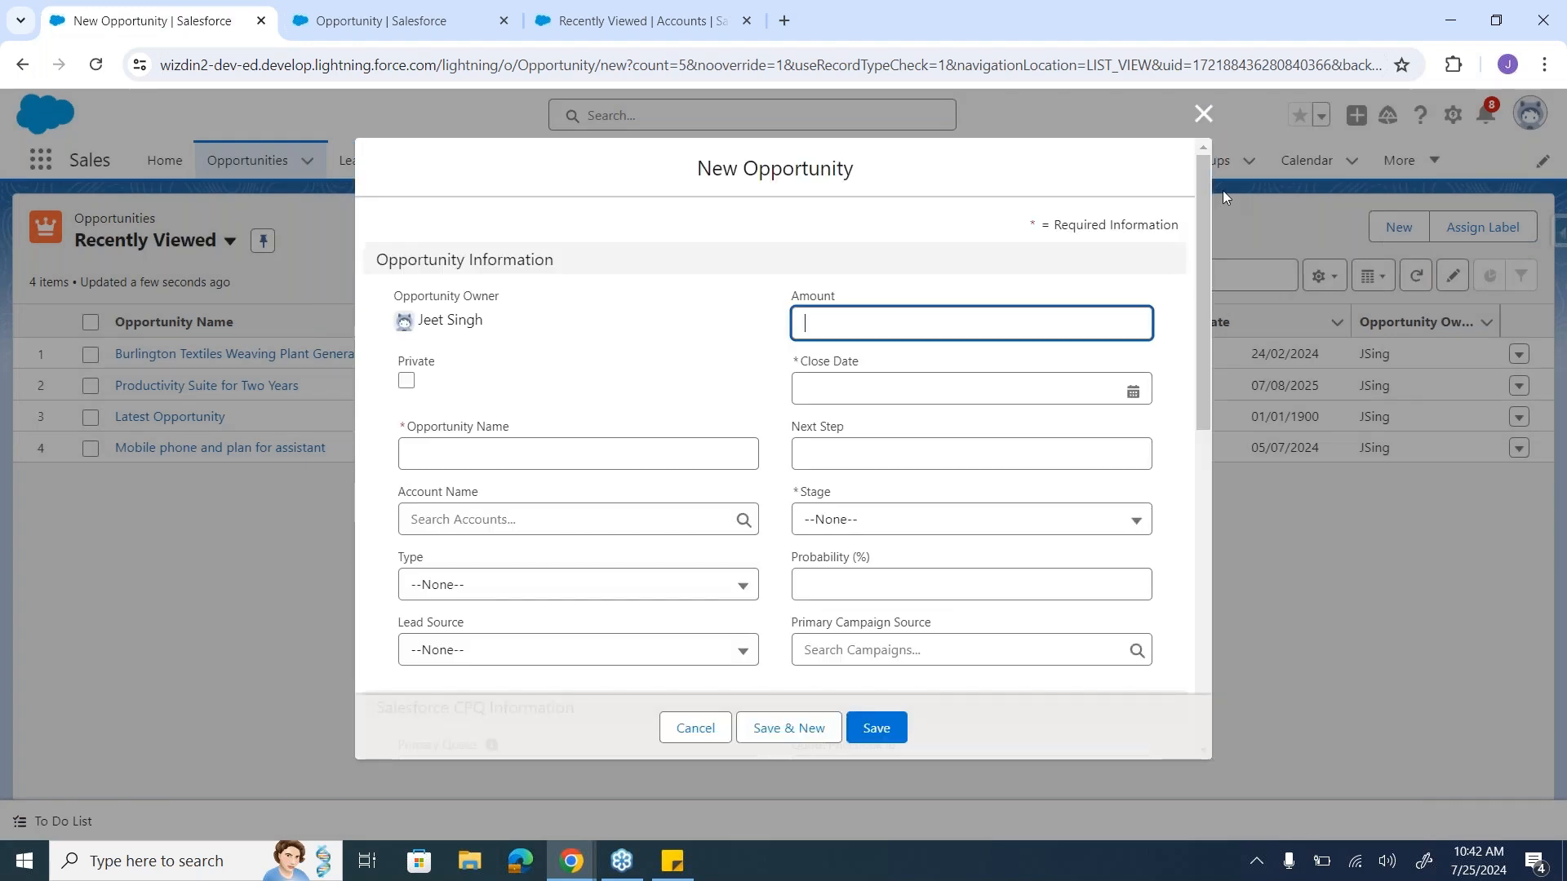
pyautogui.click(1204, 115)
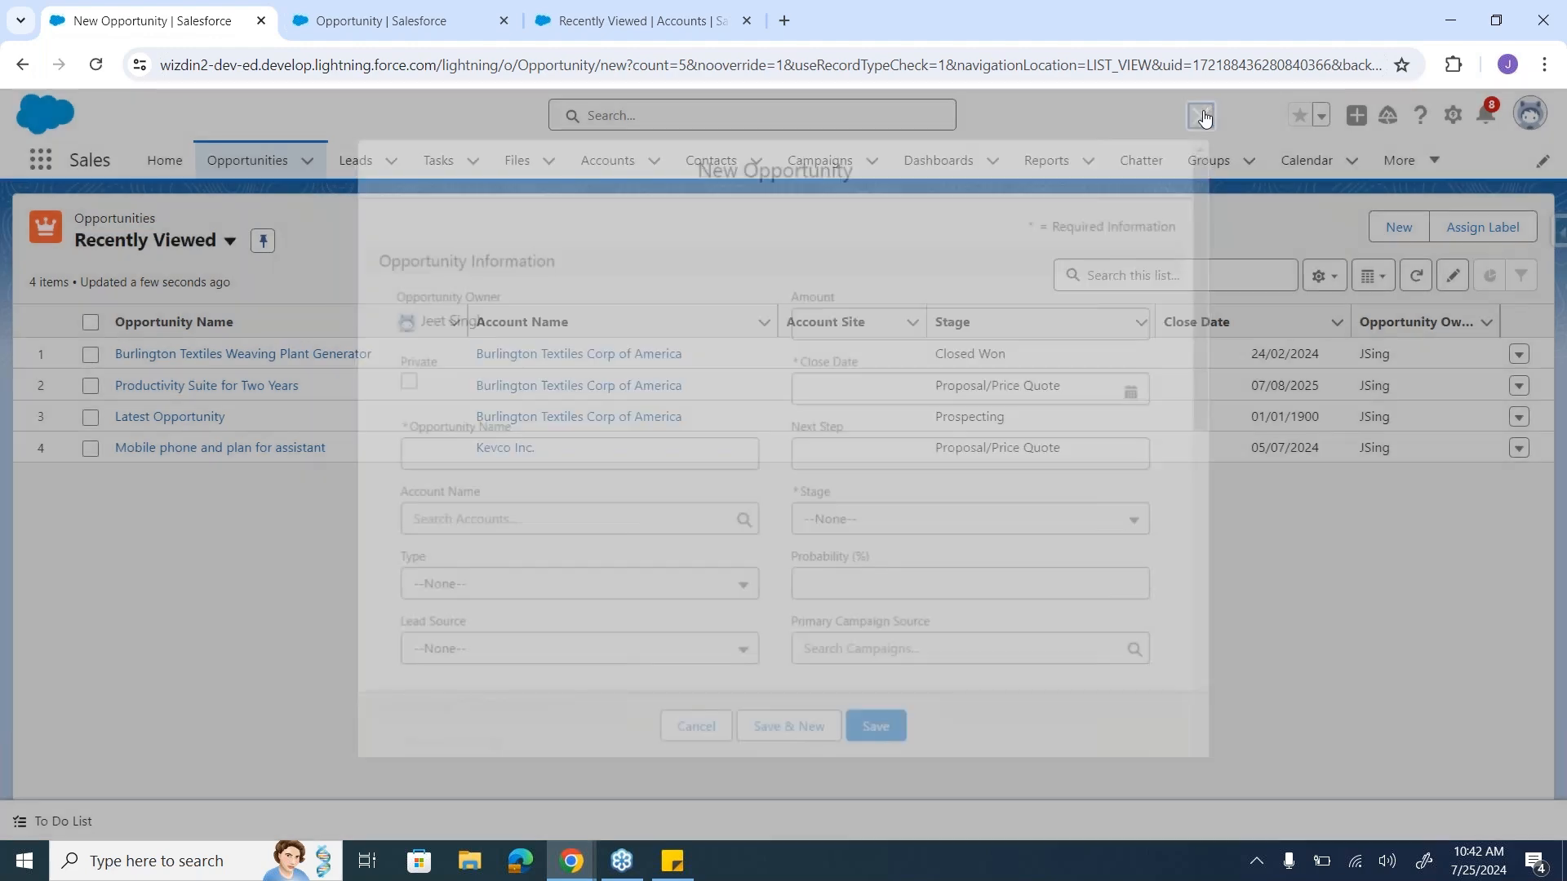
pyautogui.click(606, 17)
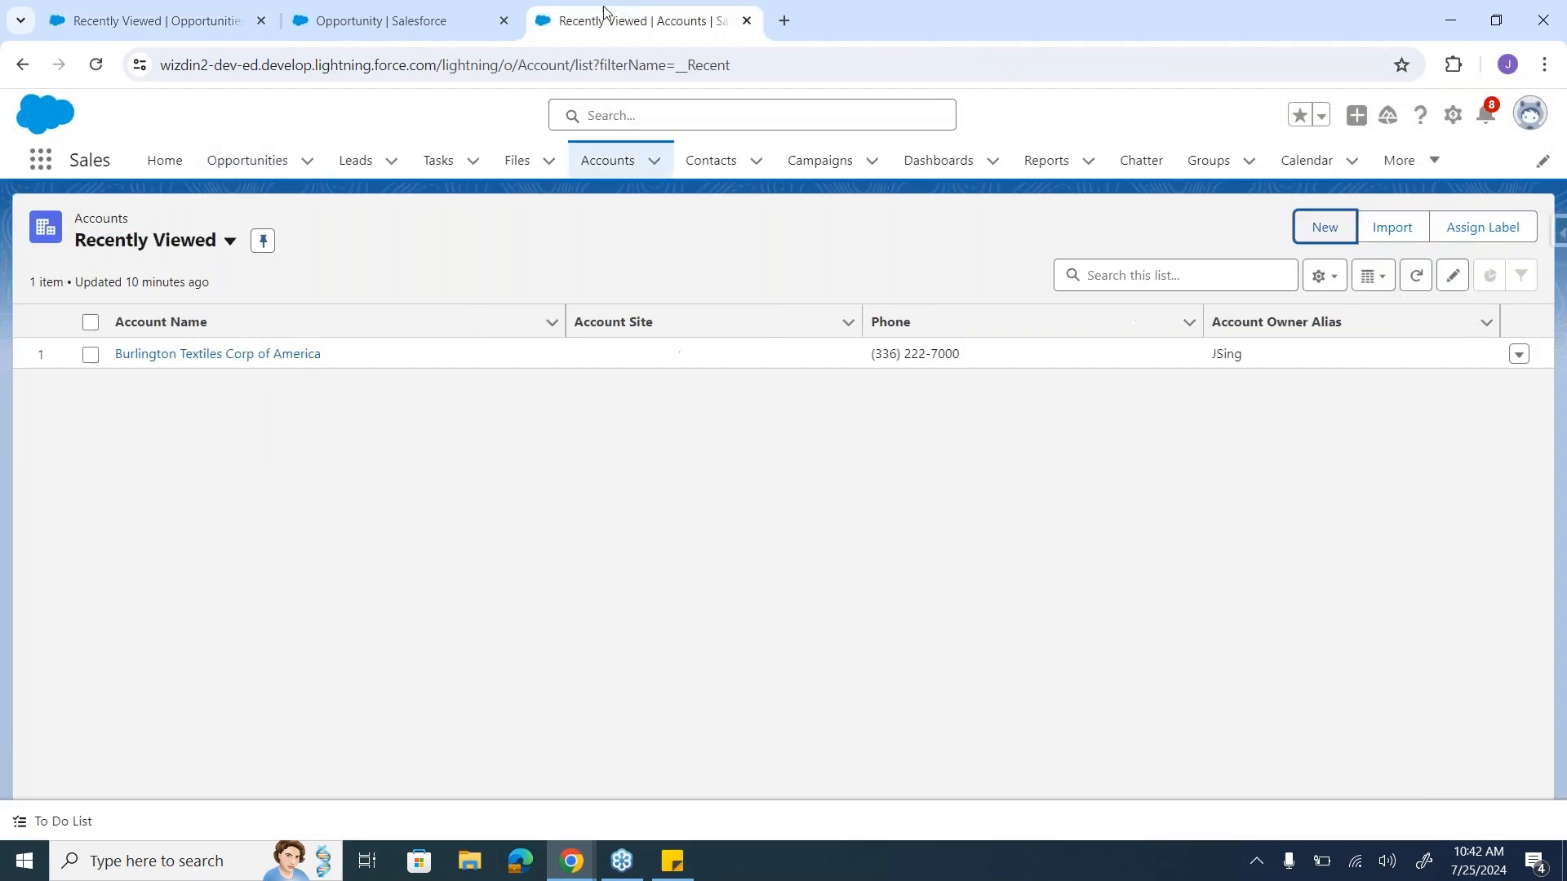
pyautogui.click(368, 12)
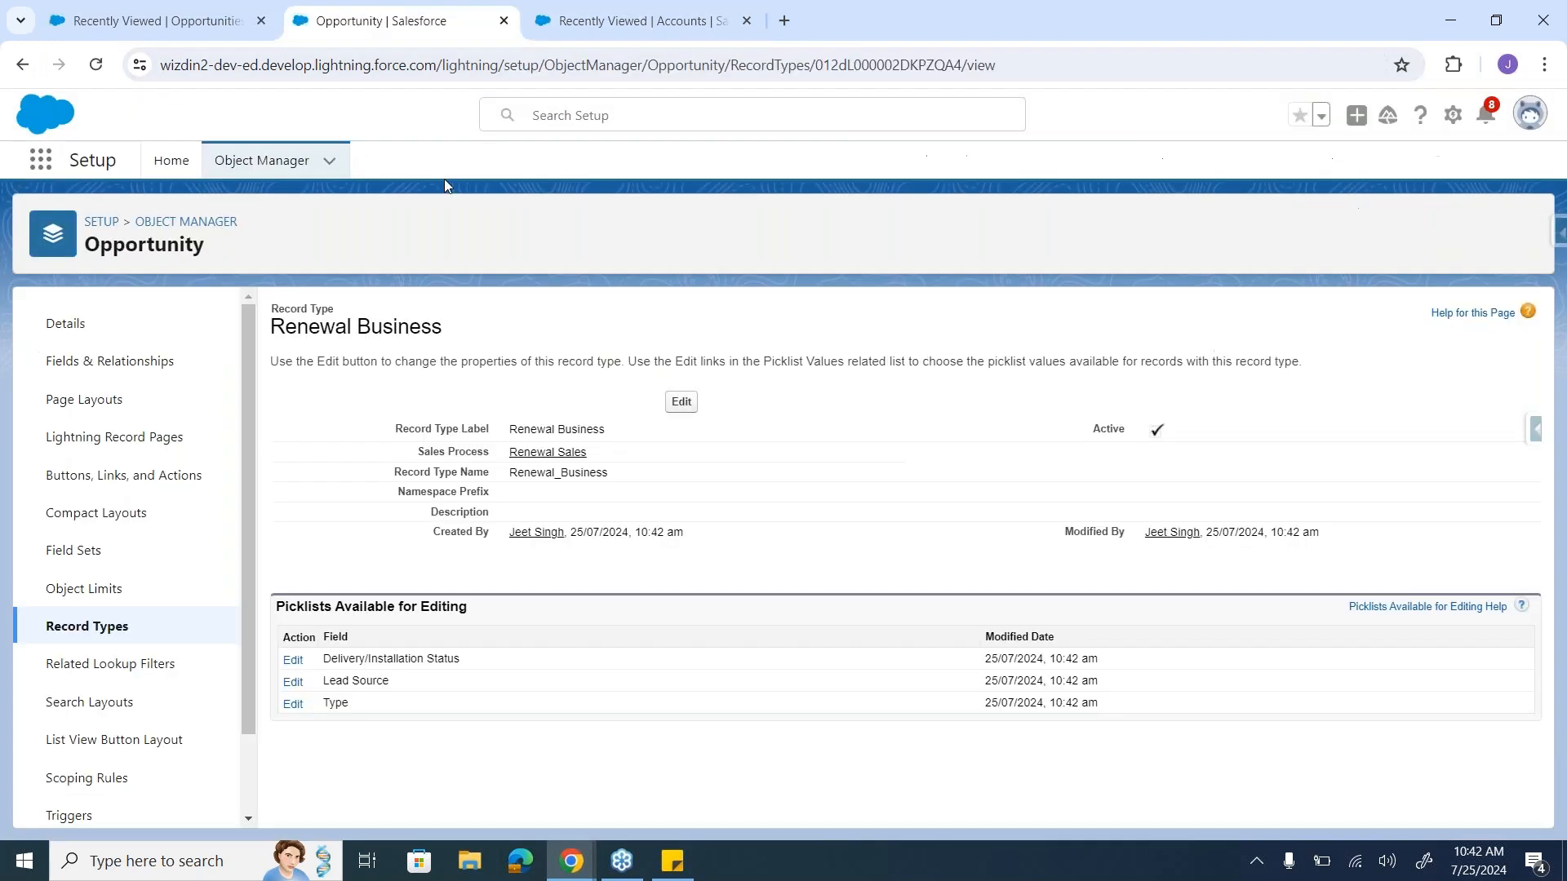
pyautogui.click(87, 631)
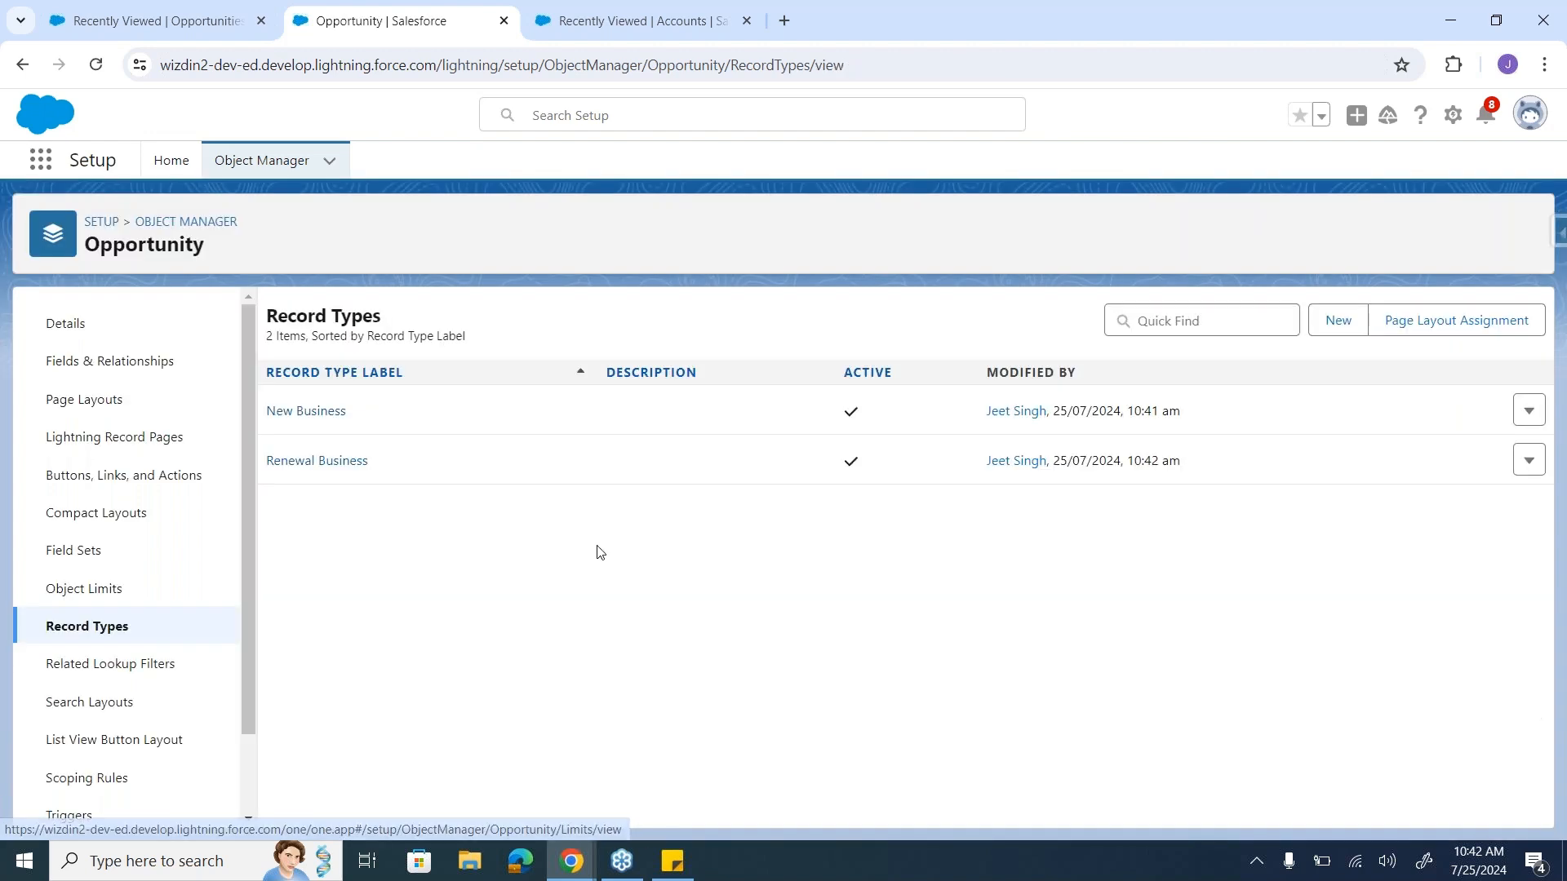
# Step: Reload the Opportunities list and start a new opportunity with the Renewal Business record type
pyautogui.click(192, 22)
pyautogui.click(95, 67)
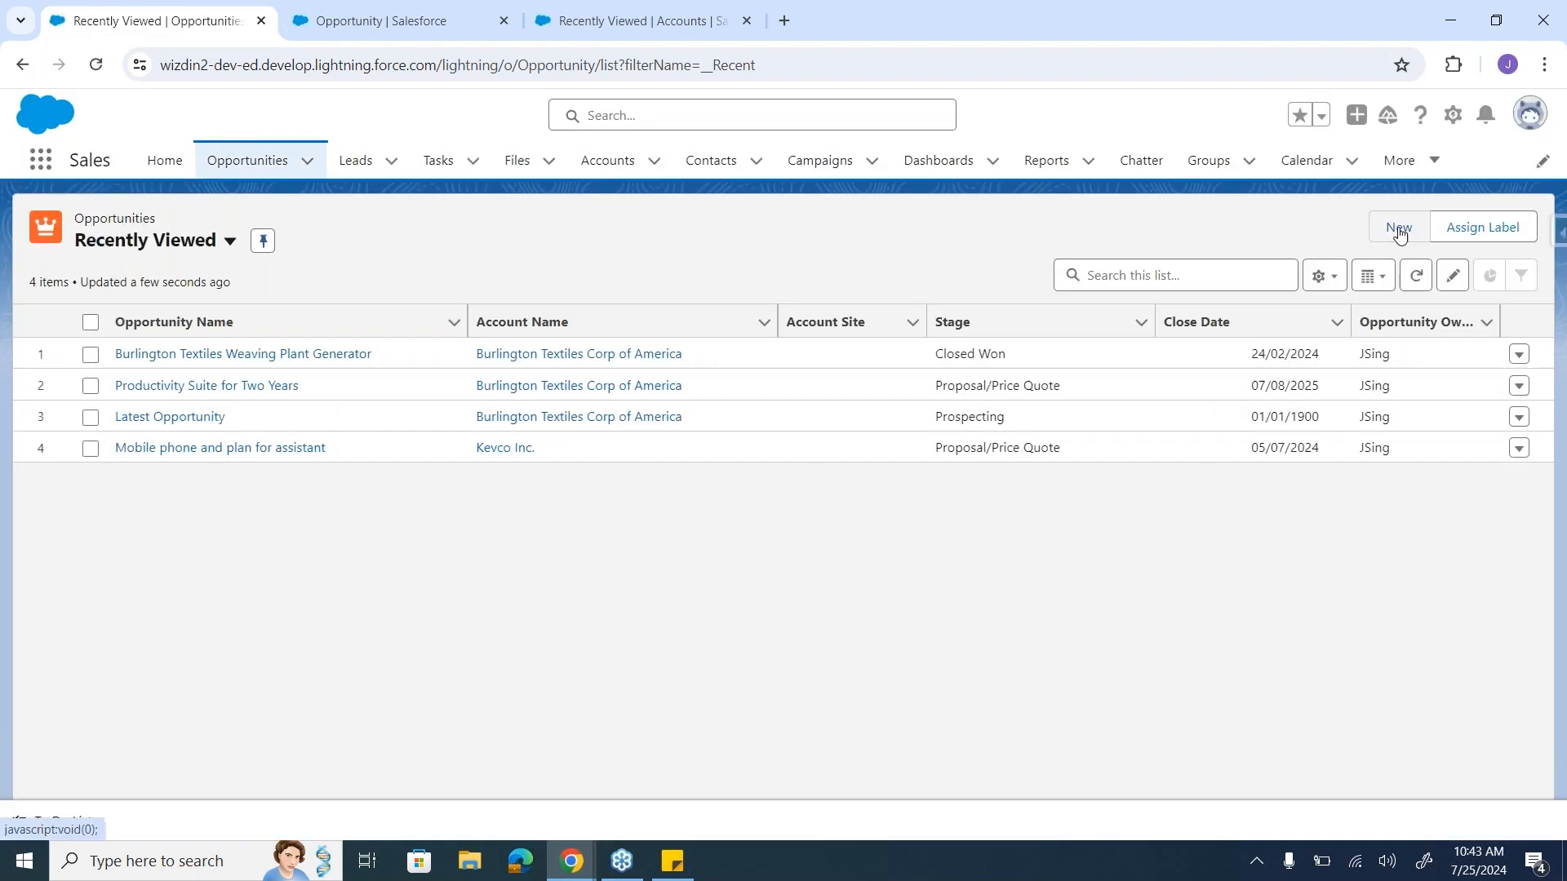
pyautogui.click(1399, 232)
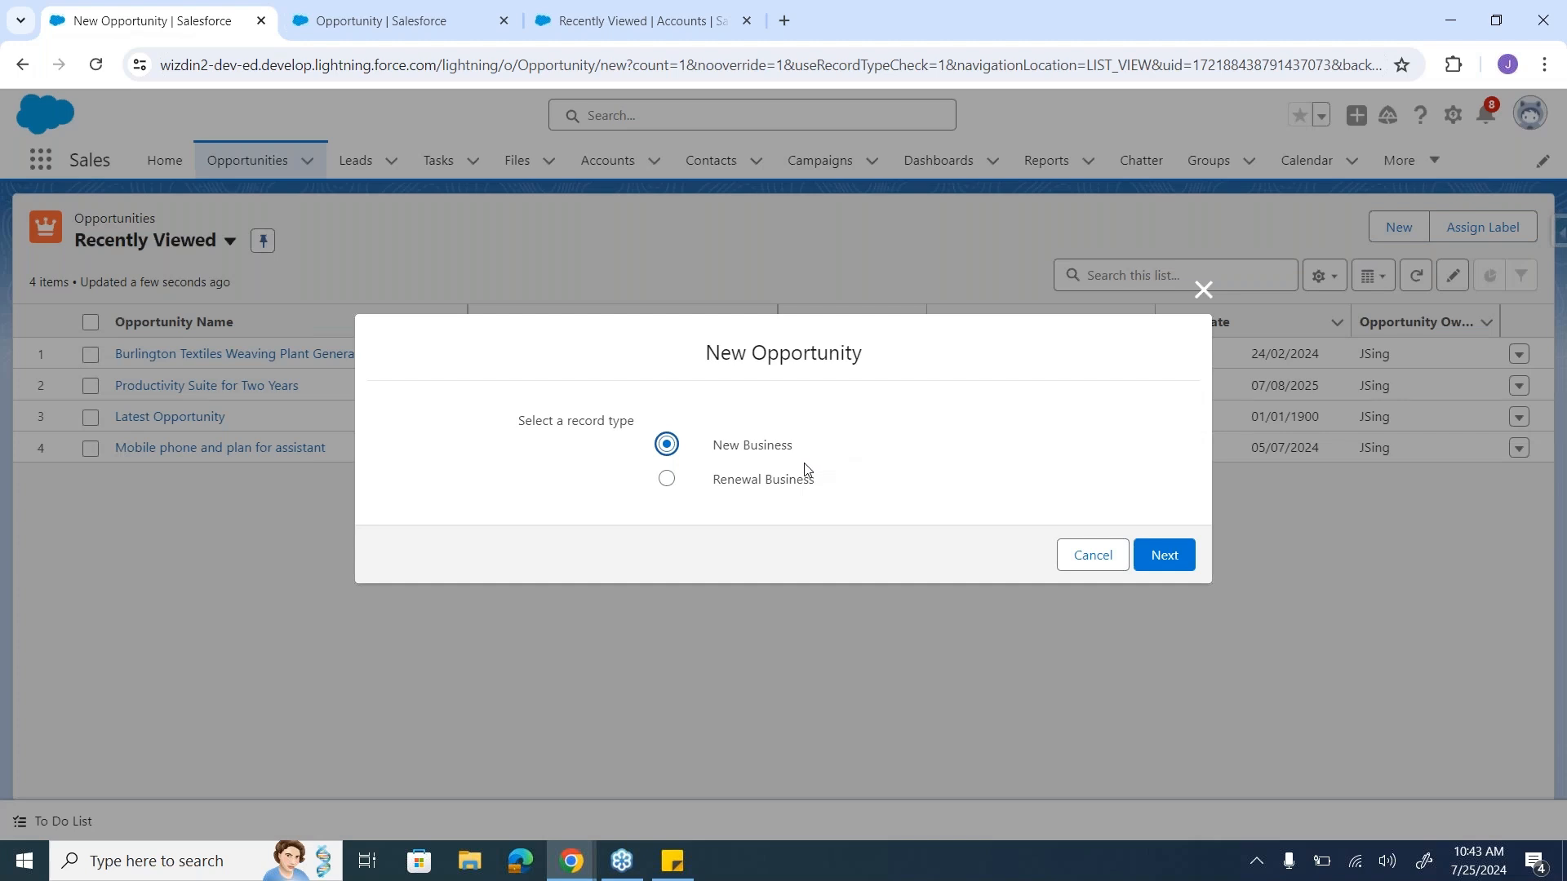
pyautogui.click(753, 482)
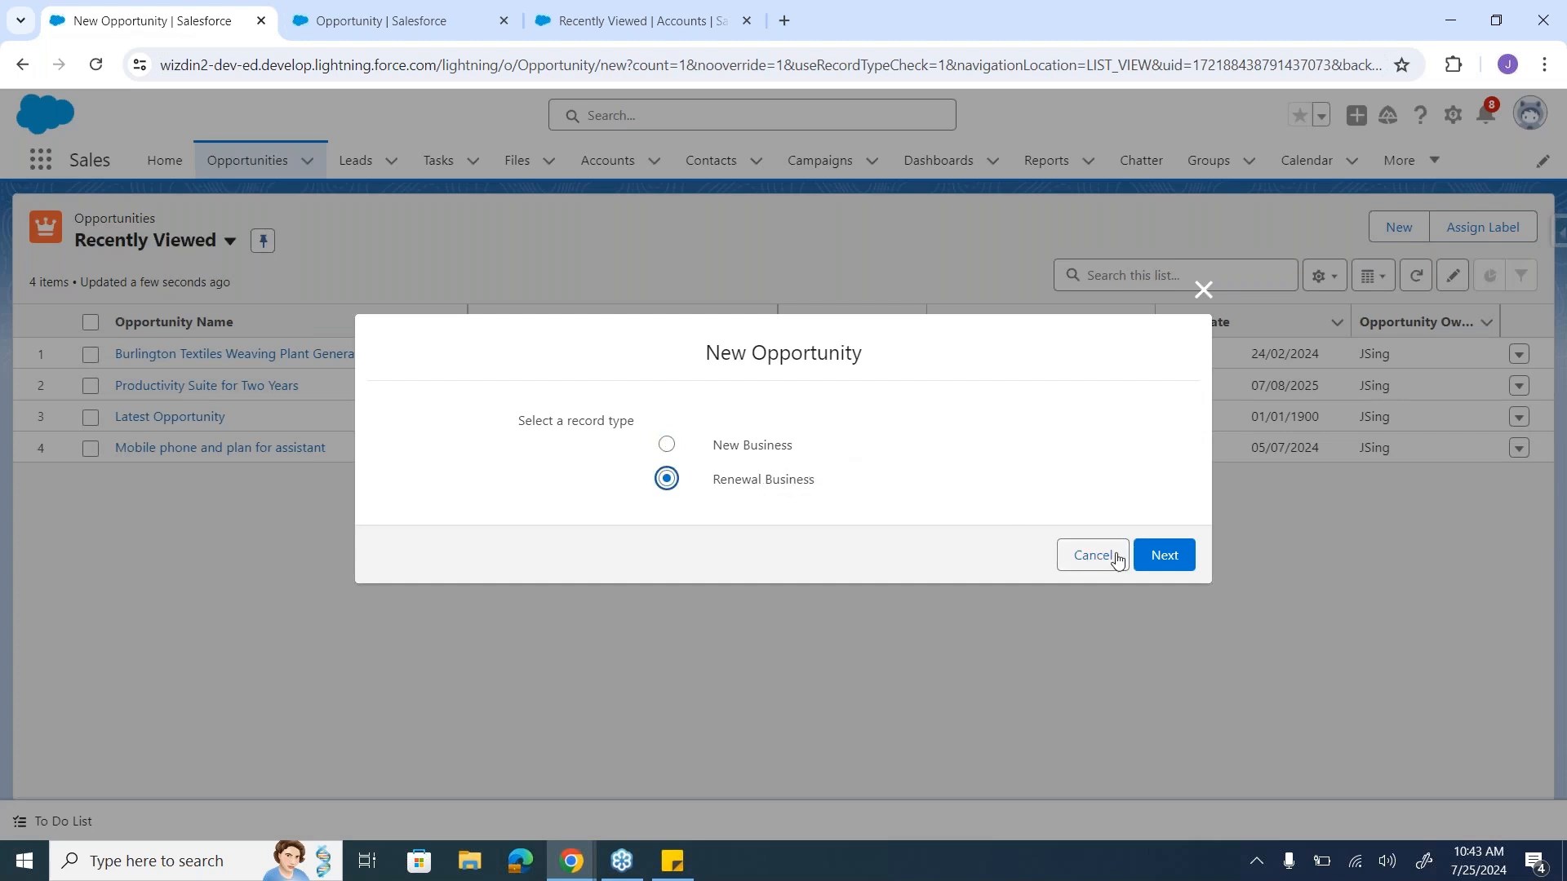
pyautogui.click(1158, 563)
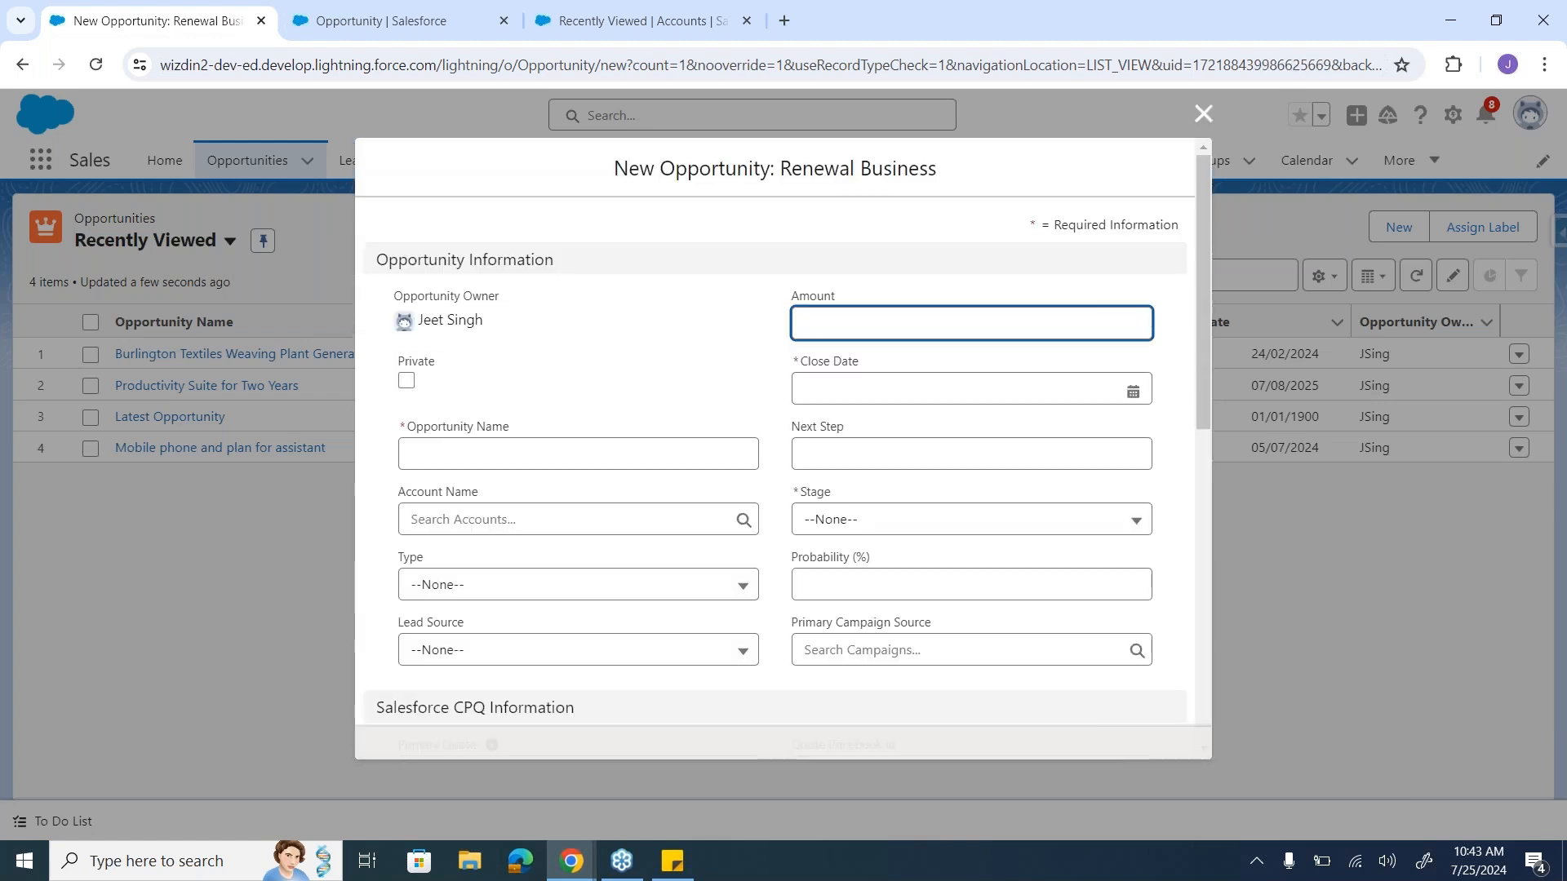
# Step: Examine which Stage values the new Renewal Business opportunity form offers
pyautogui.scroll(-1, 1158, 563)
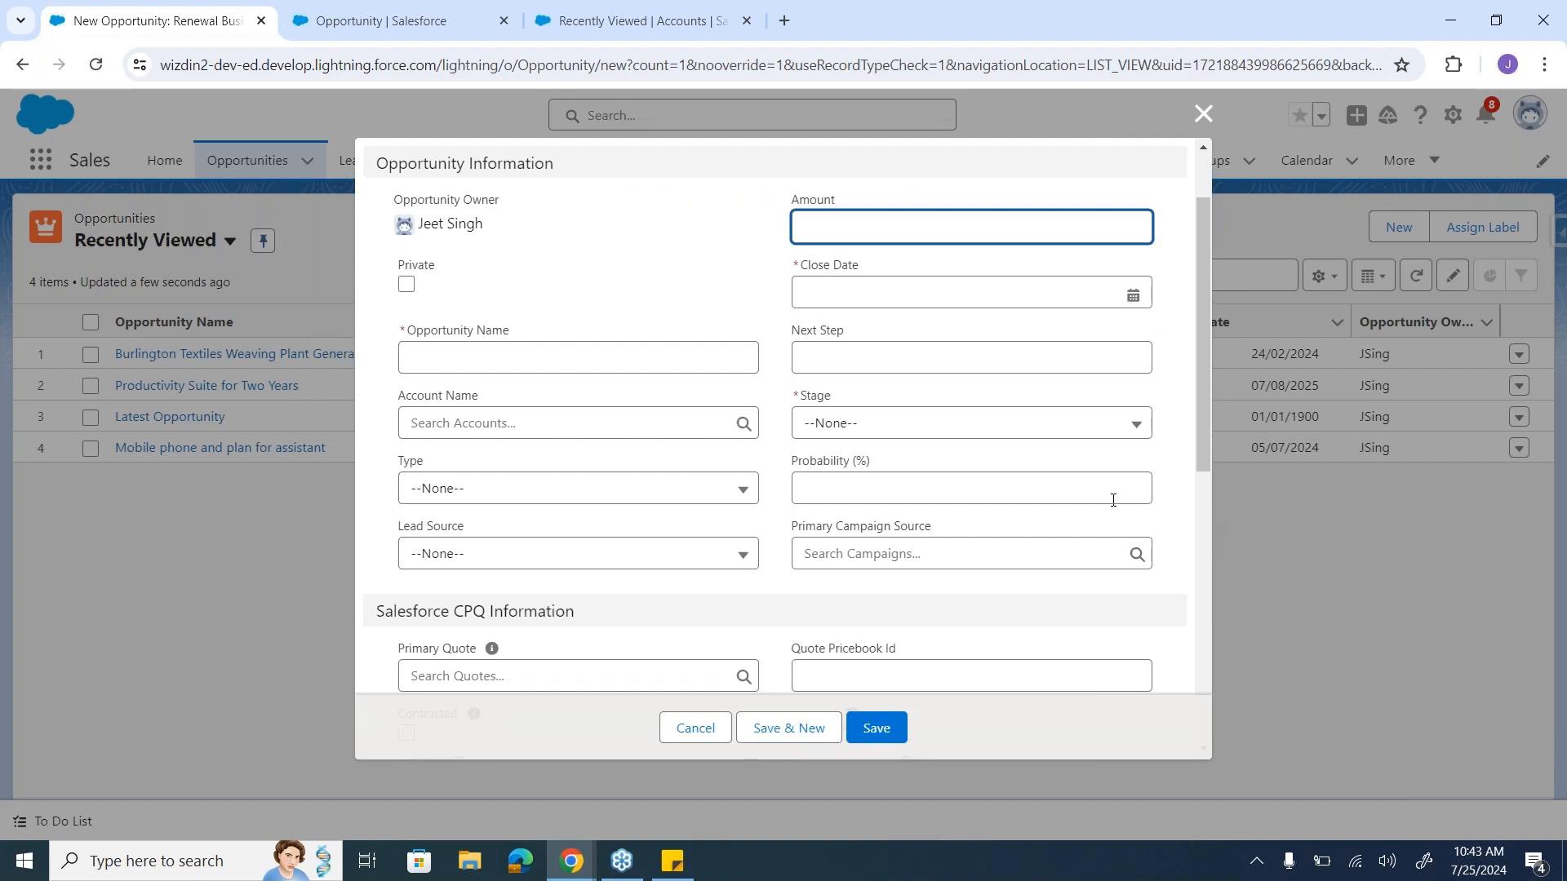
pyautogui.scroll(1, 1113, 497)
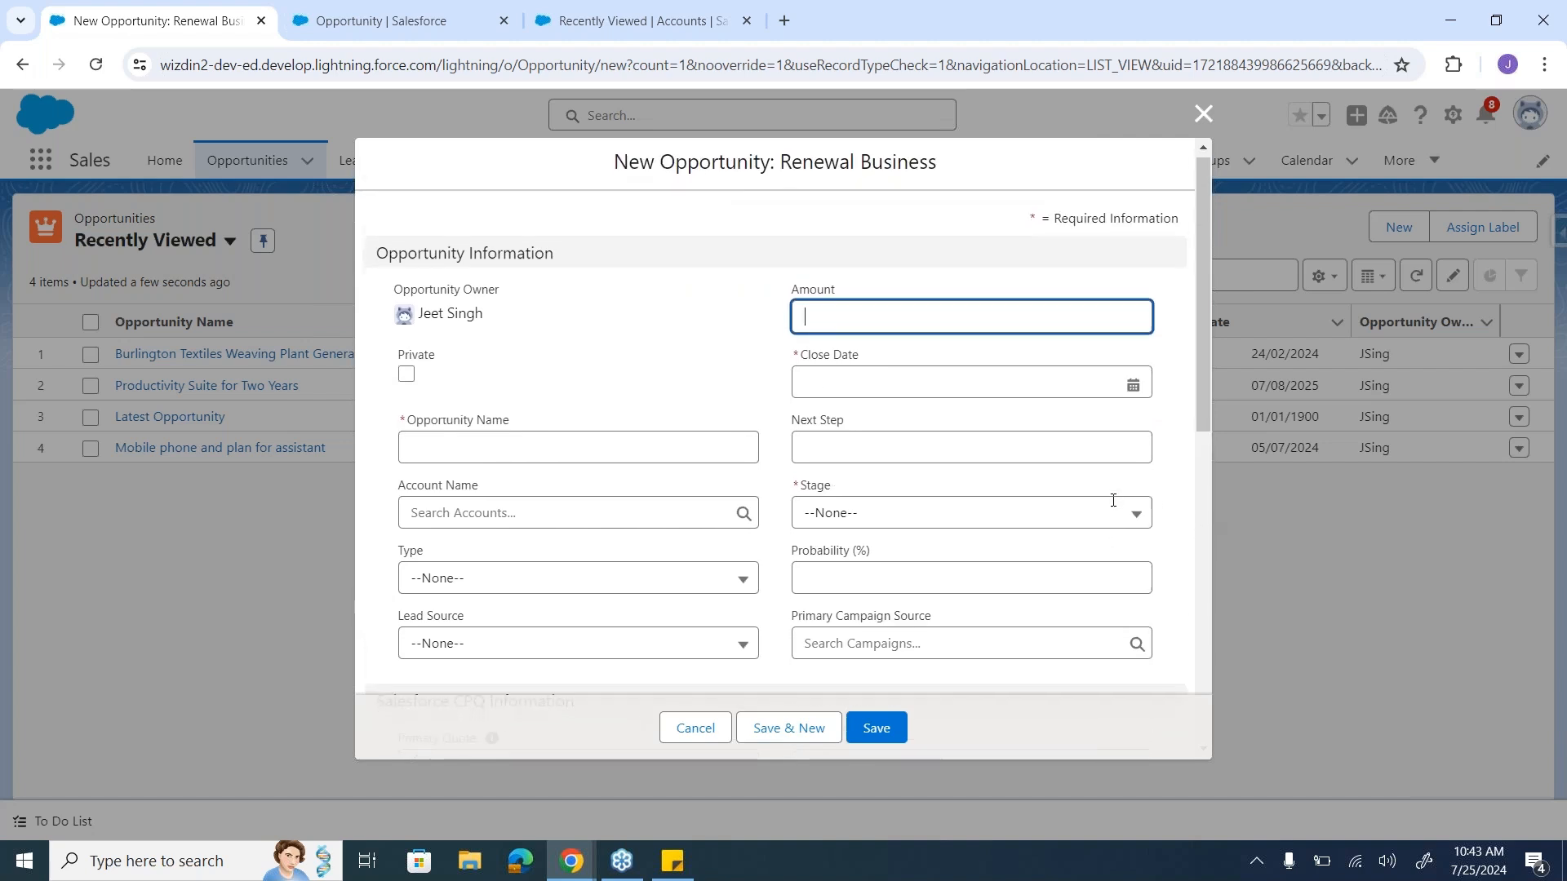
pyautogui.click(1067, 525)
pyautogui.scroll(-1, 1067, 525)
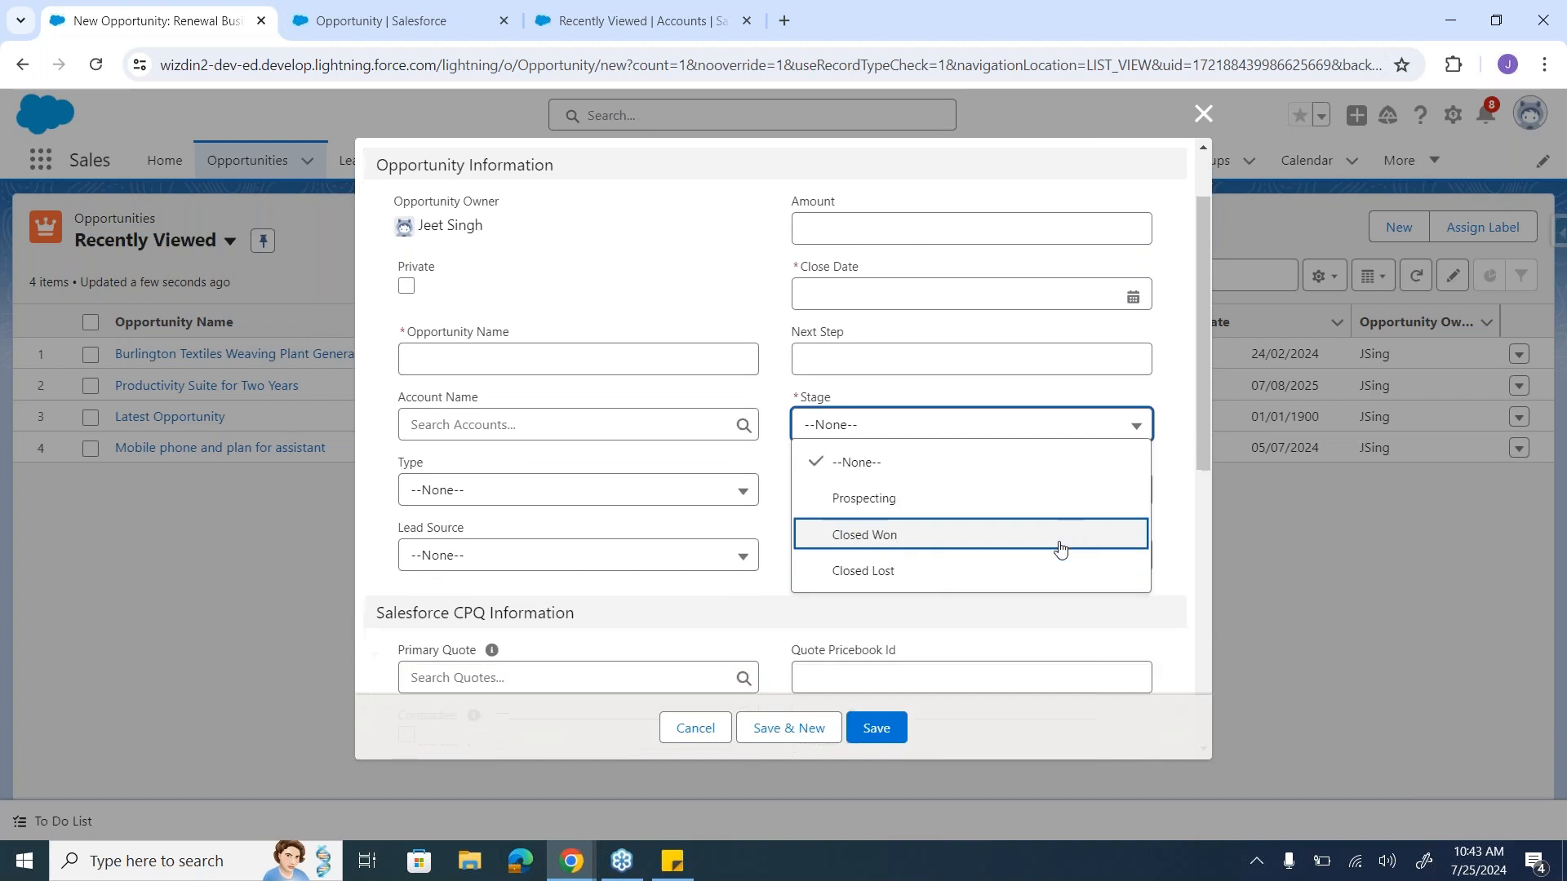
pyautogui.press('Down')
# Step: From the Opportunity setup page, find the Sales app with the search term "sales" and open its Opportunities list
pyautogui.click(374, 10)
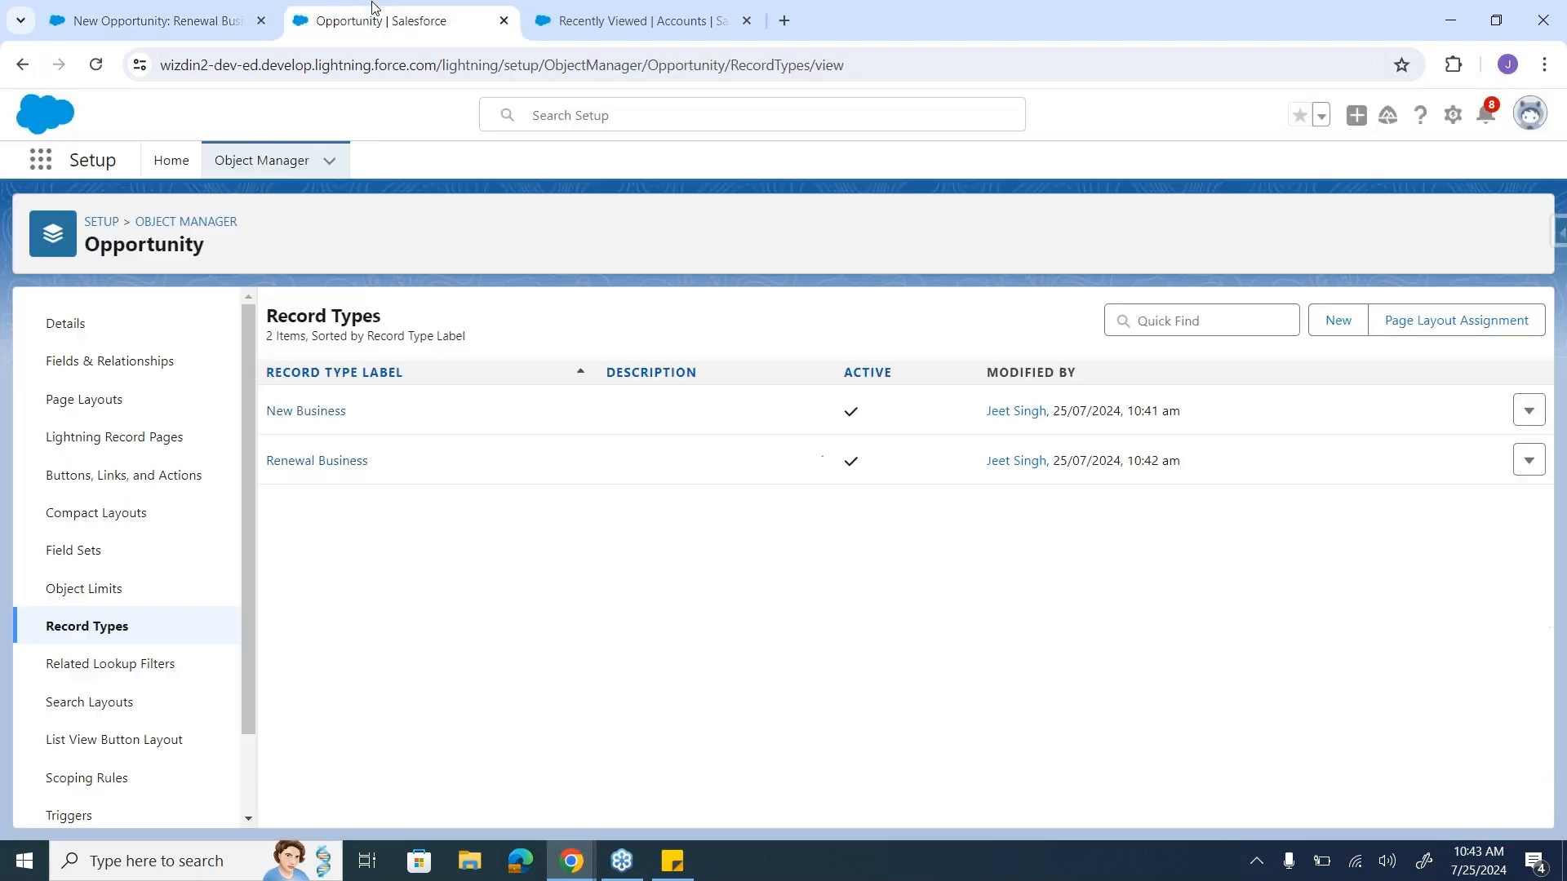
pyautogui.click(40, 159)
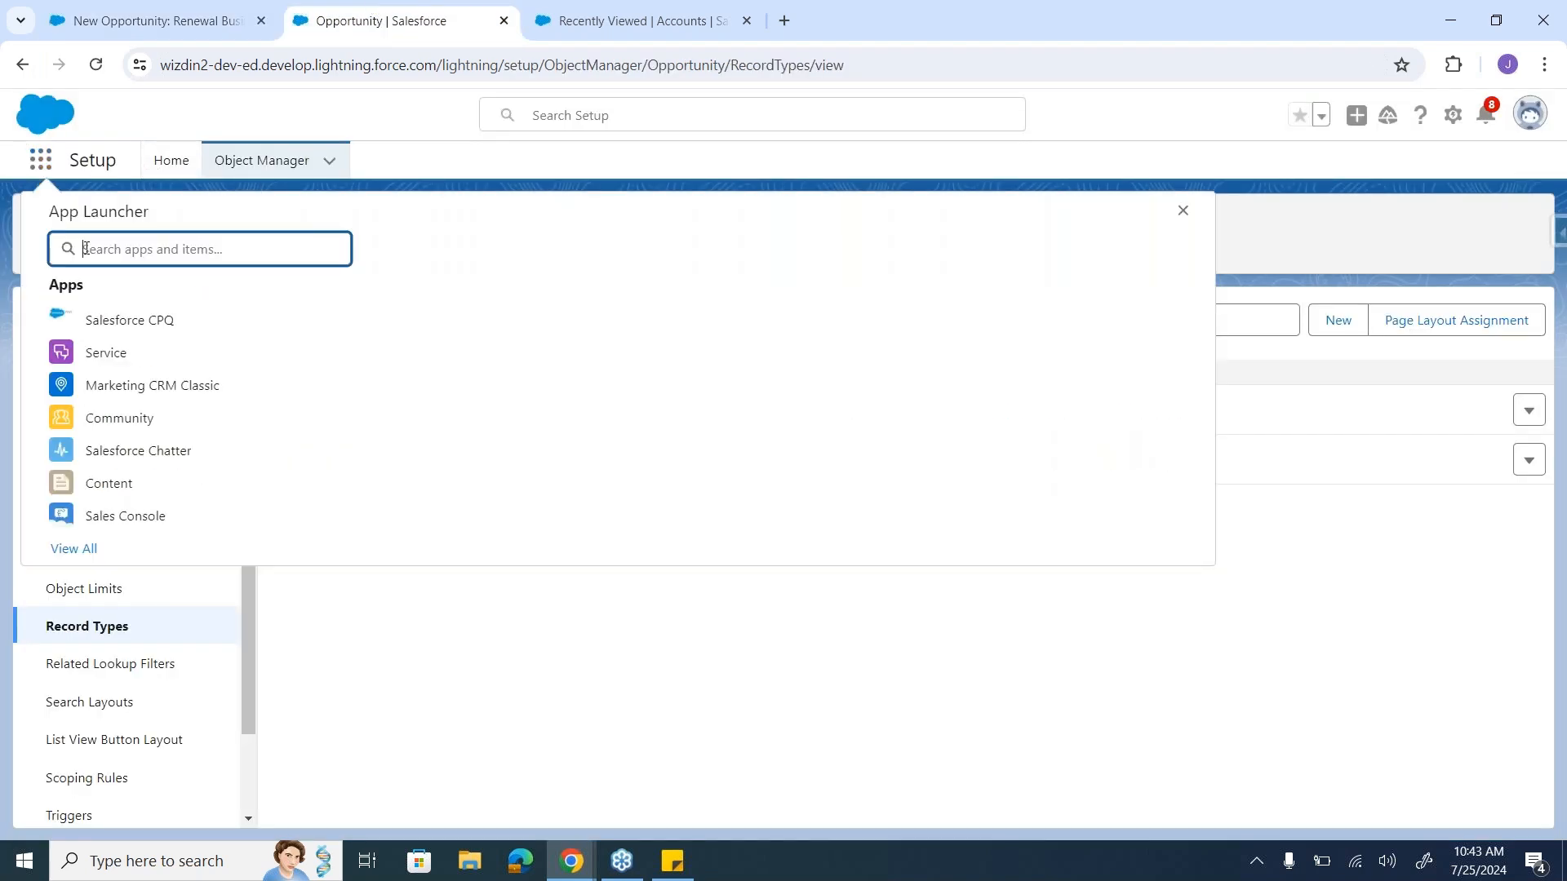
pyautogui.write('sales')
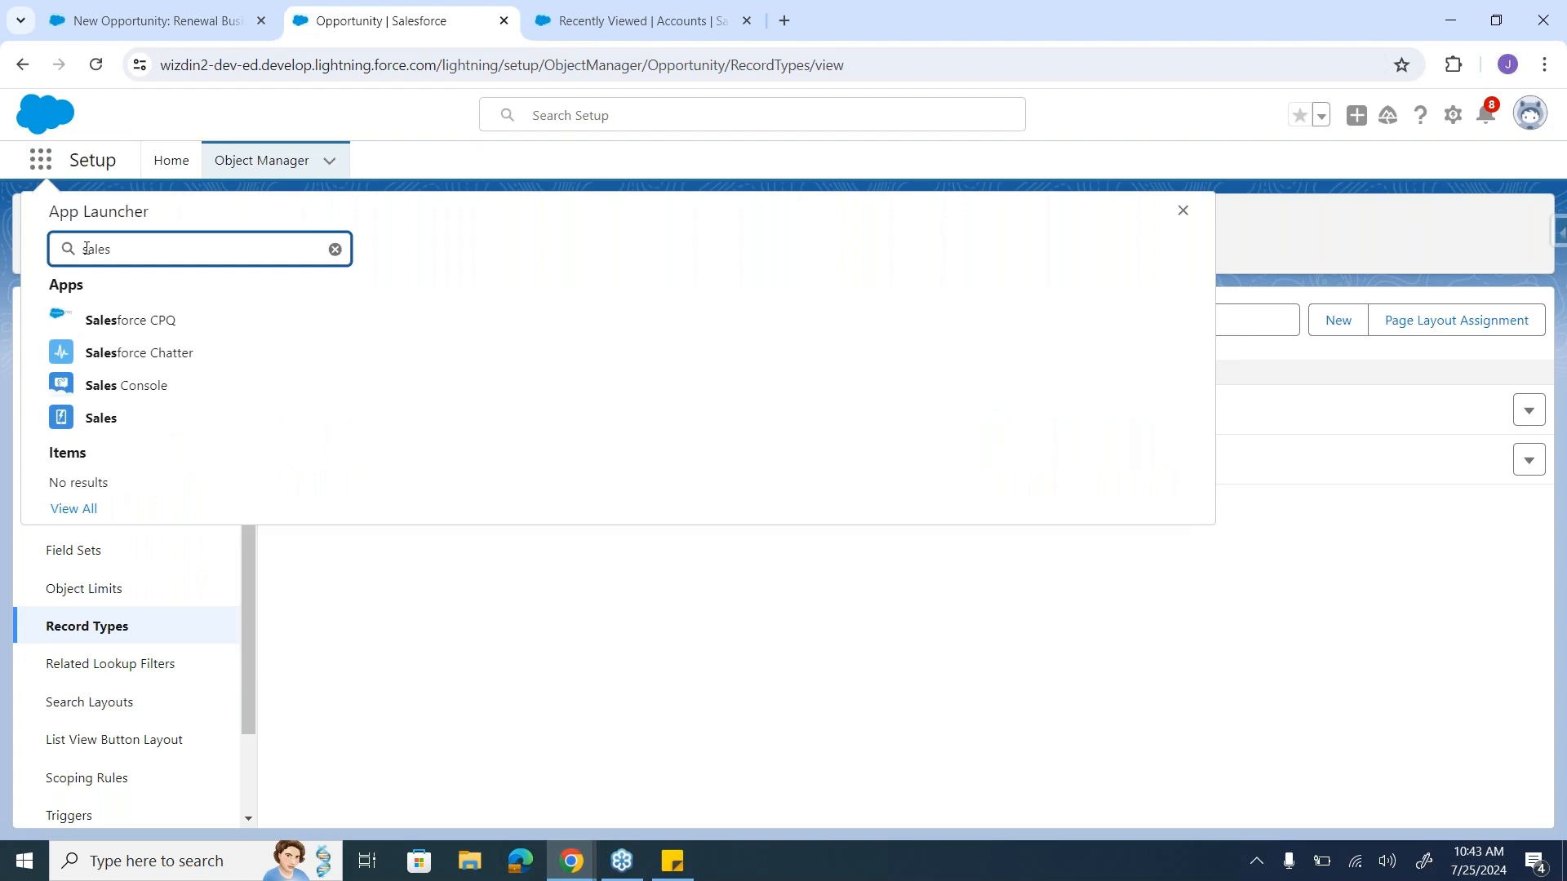
pyautogui.click(115, 417)
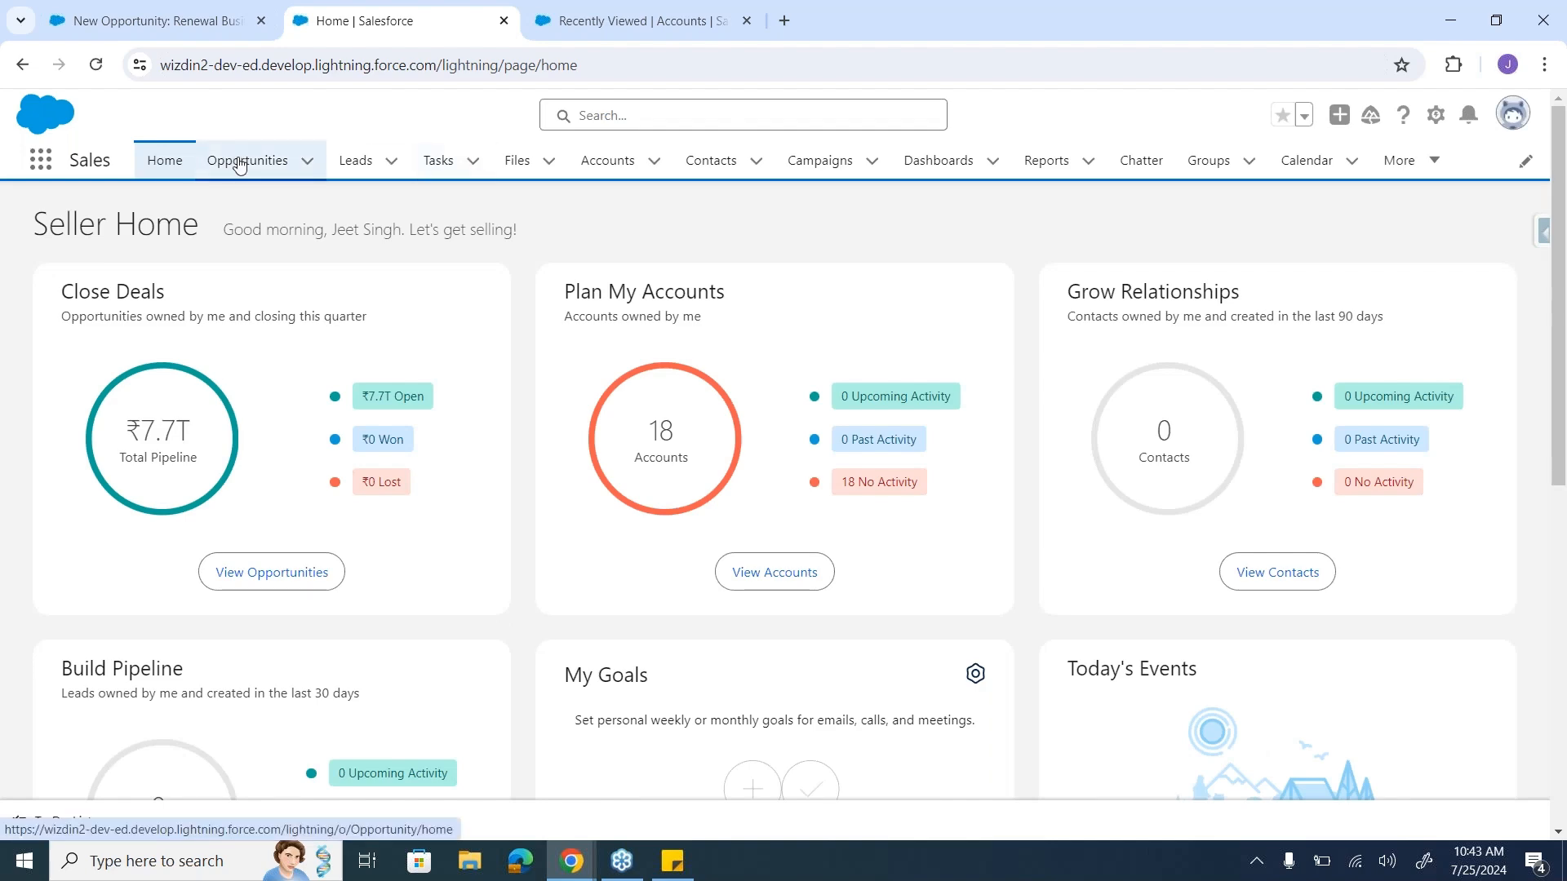
pyautogui.click(230, 153)
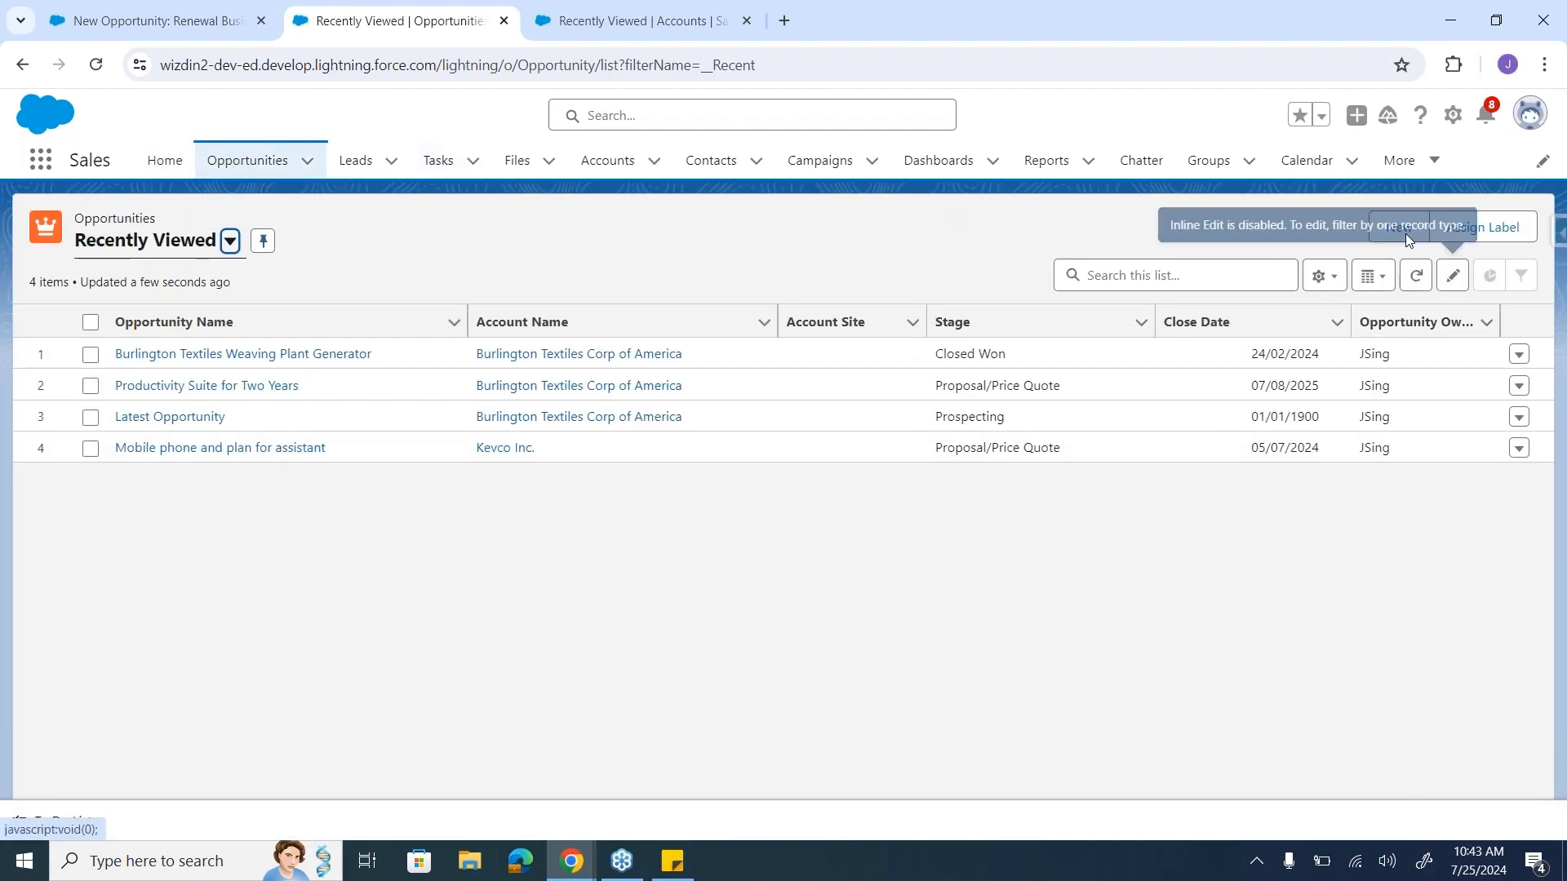
# Step: Start a new opportunity with the New Business record type and examine all the Stage values its form offers
pyautogui.click(1399, 229)
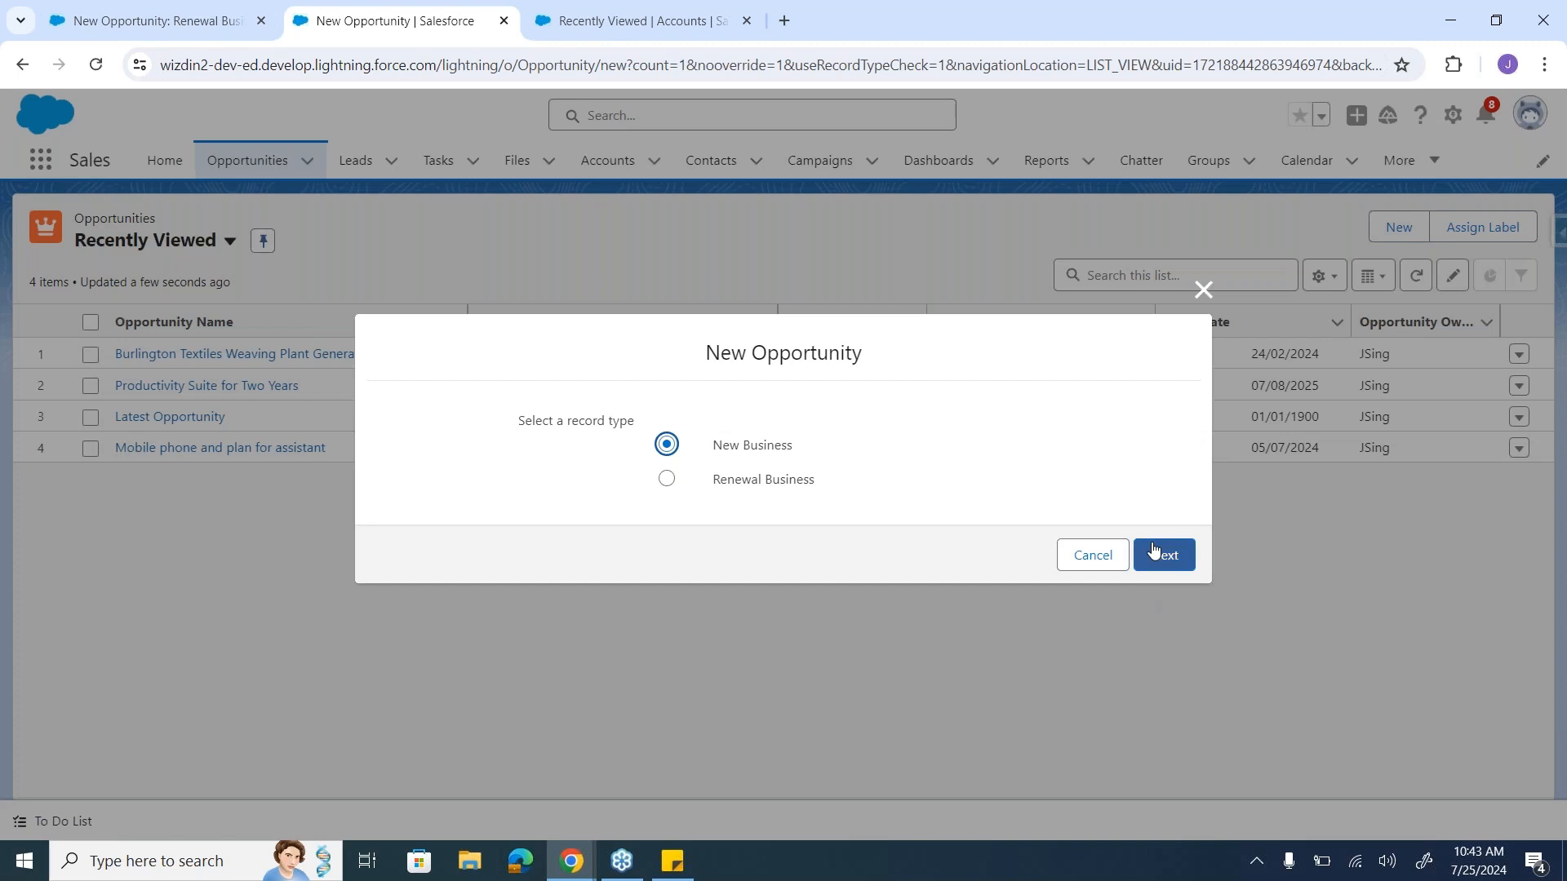
pyautogui.click(1165, 555)
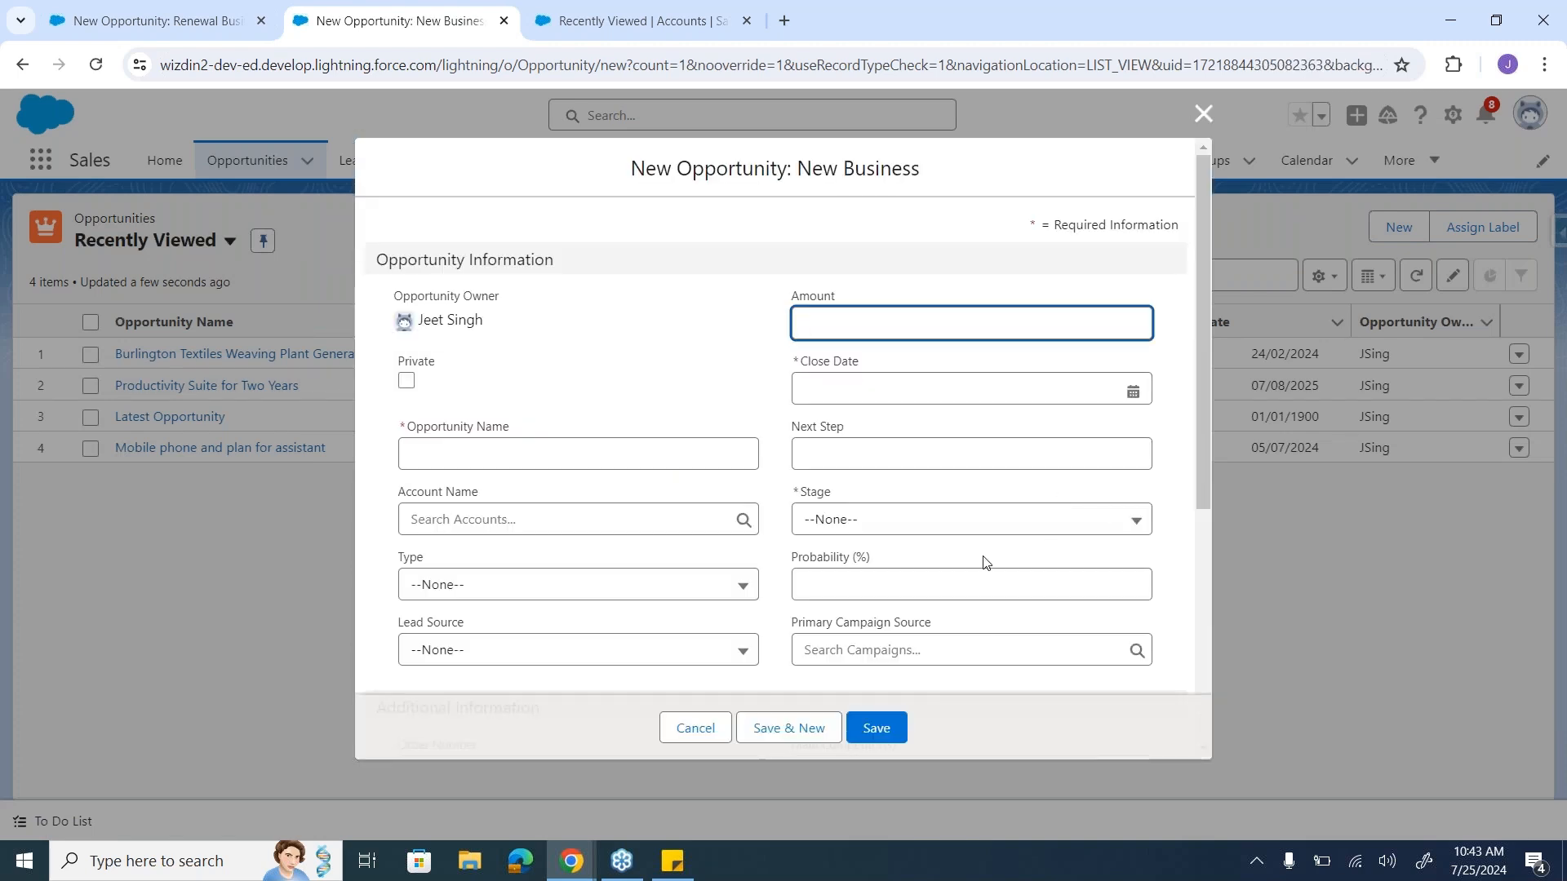
pyautogui.click(984, 523)
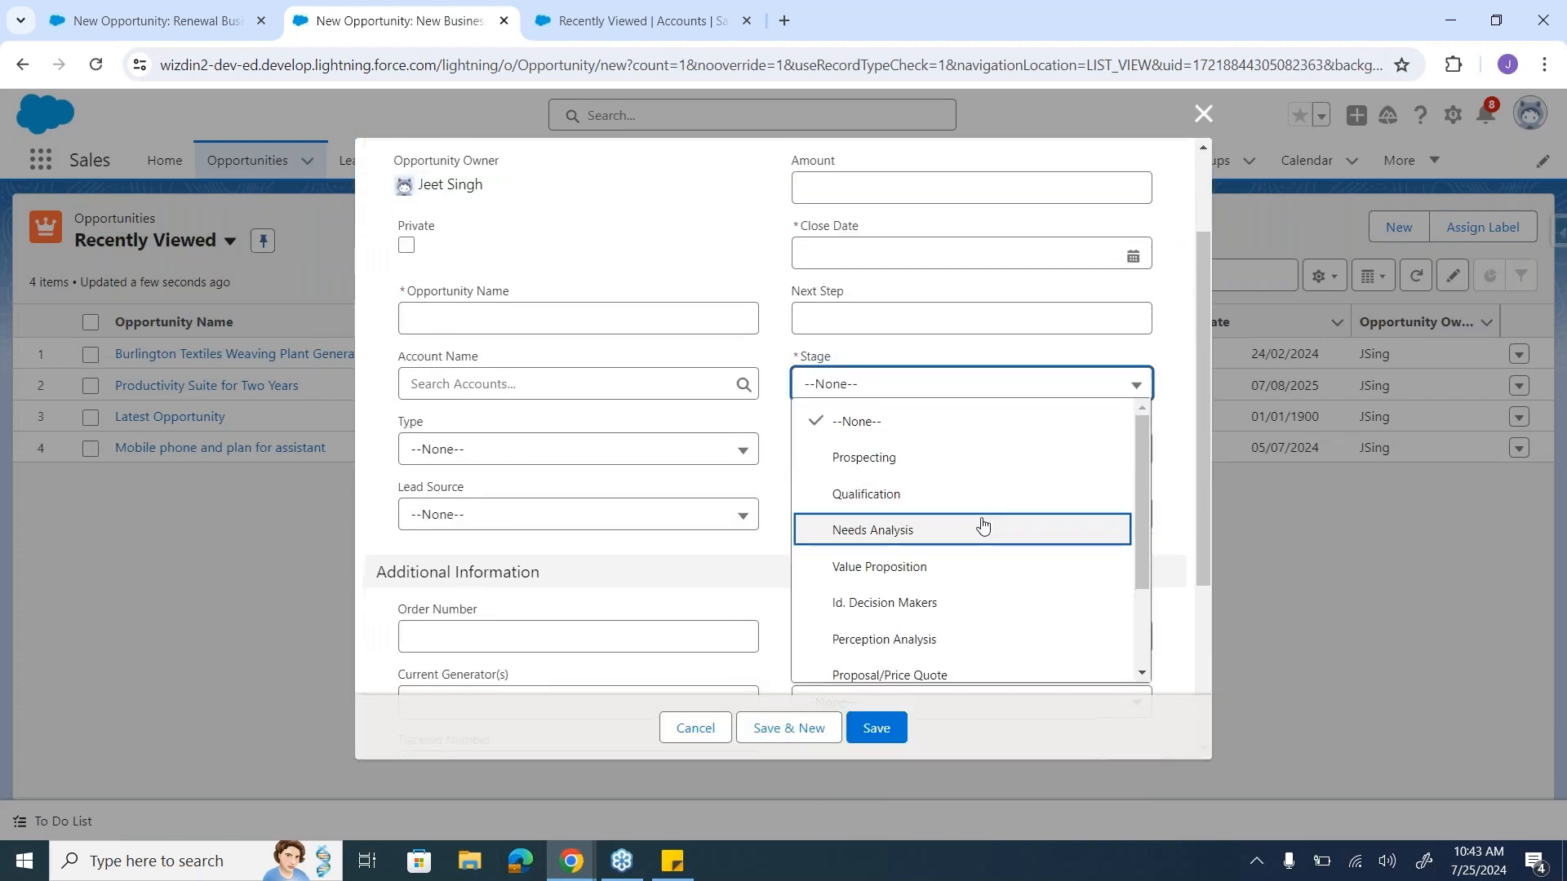
pyautogui.click(1191, 429)
pyautogui.scroll(2, 1180, 429)
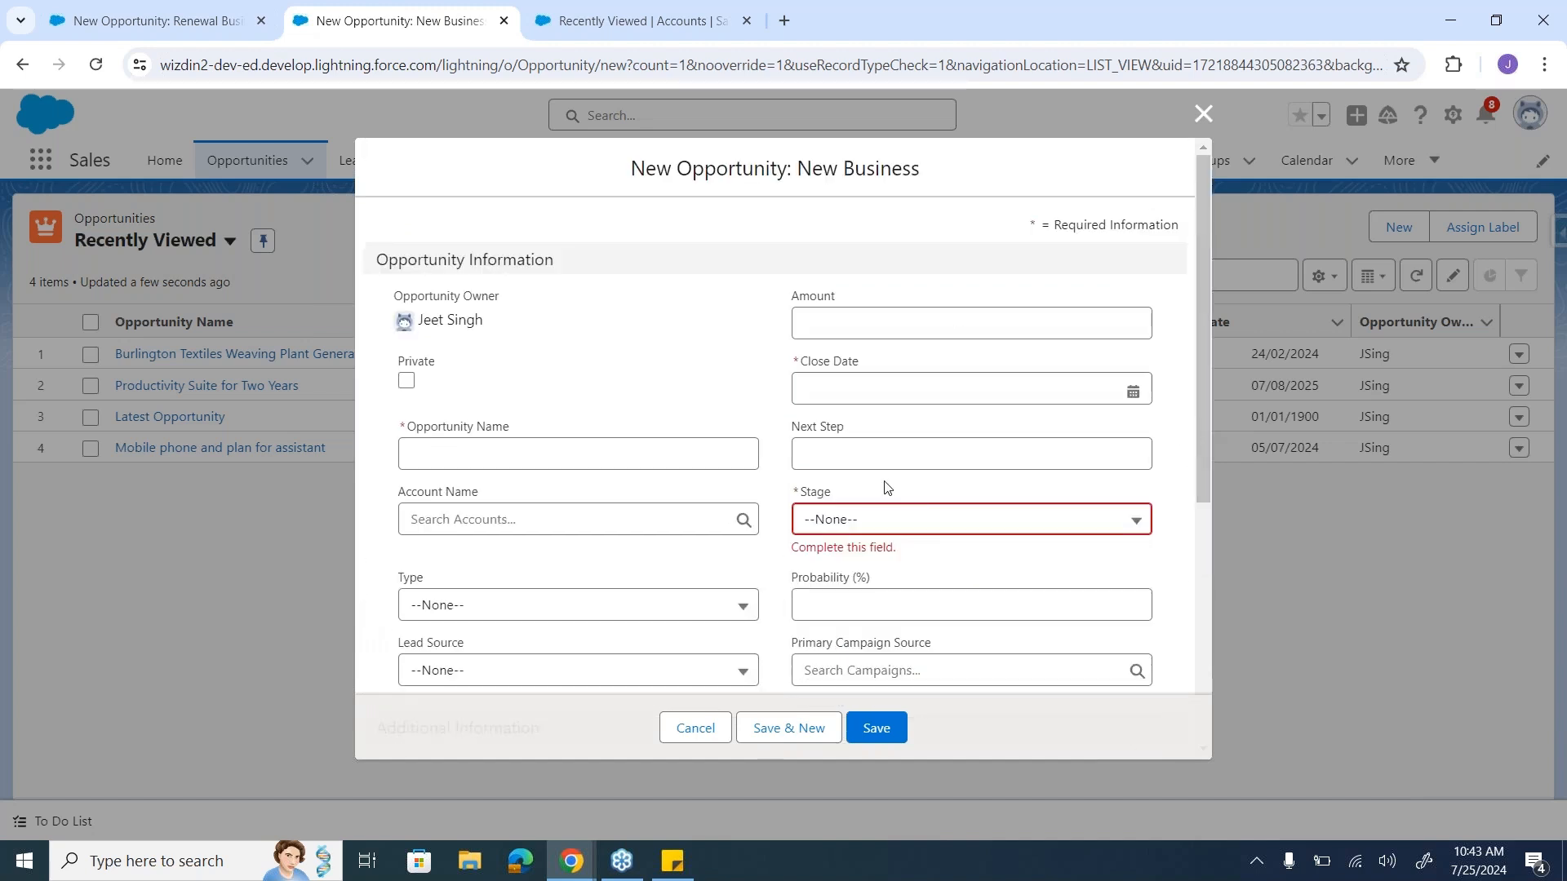
pyautogui.click(874, 525)
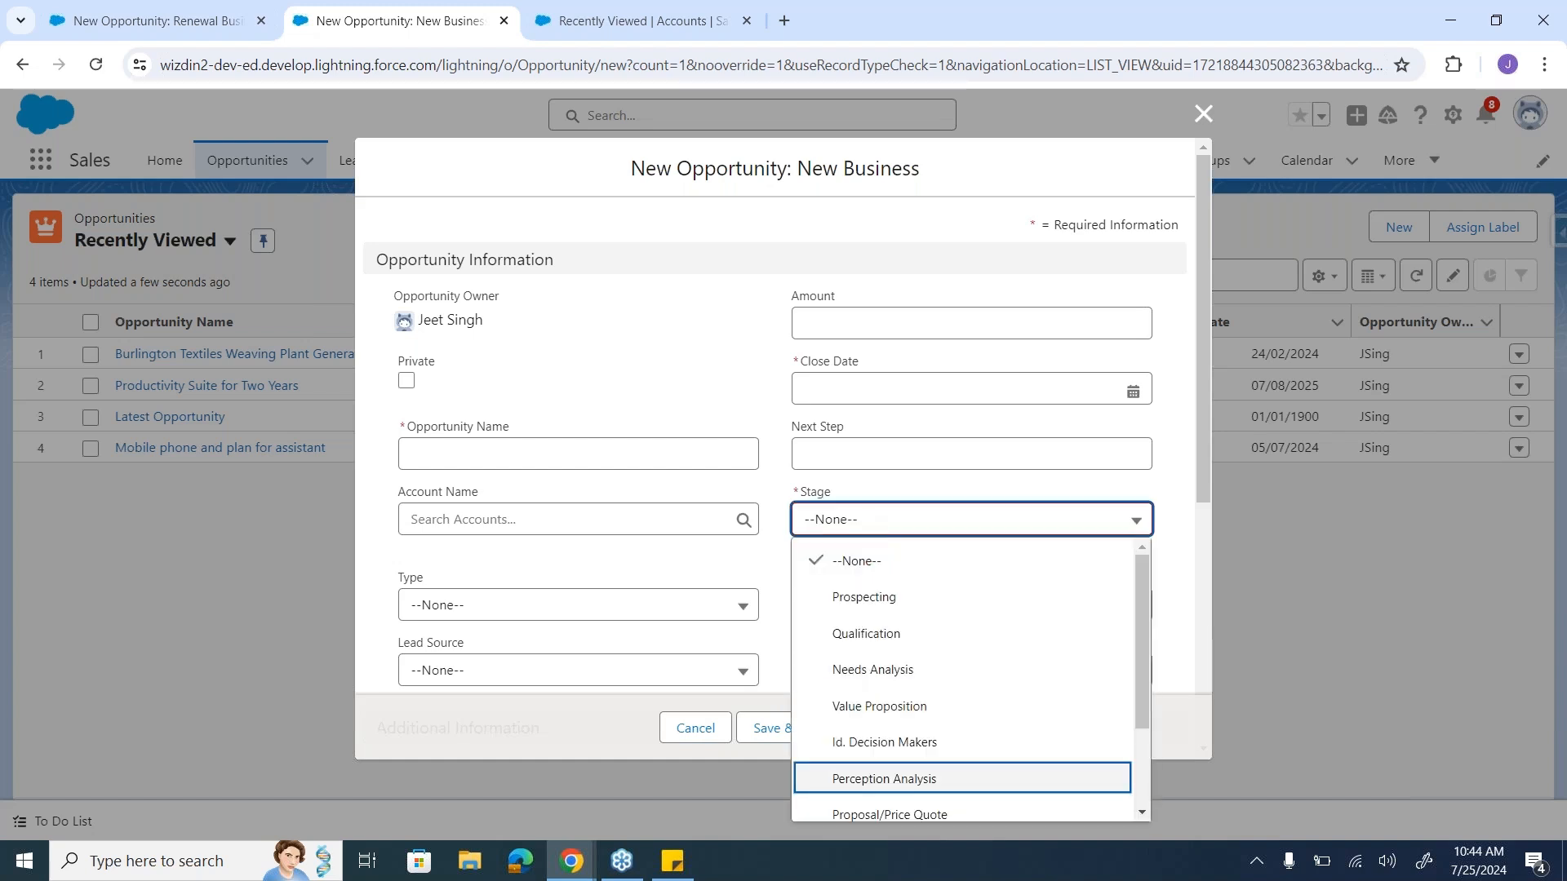
pyautogui.scroll(-2, 898, 777)
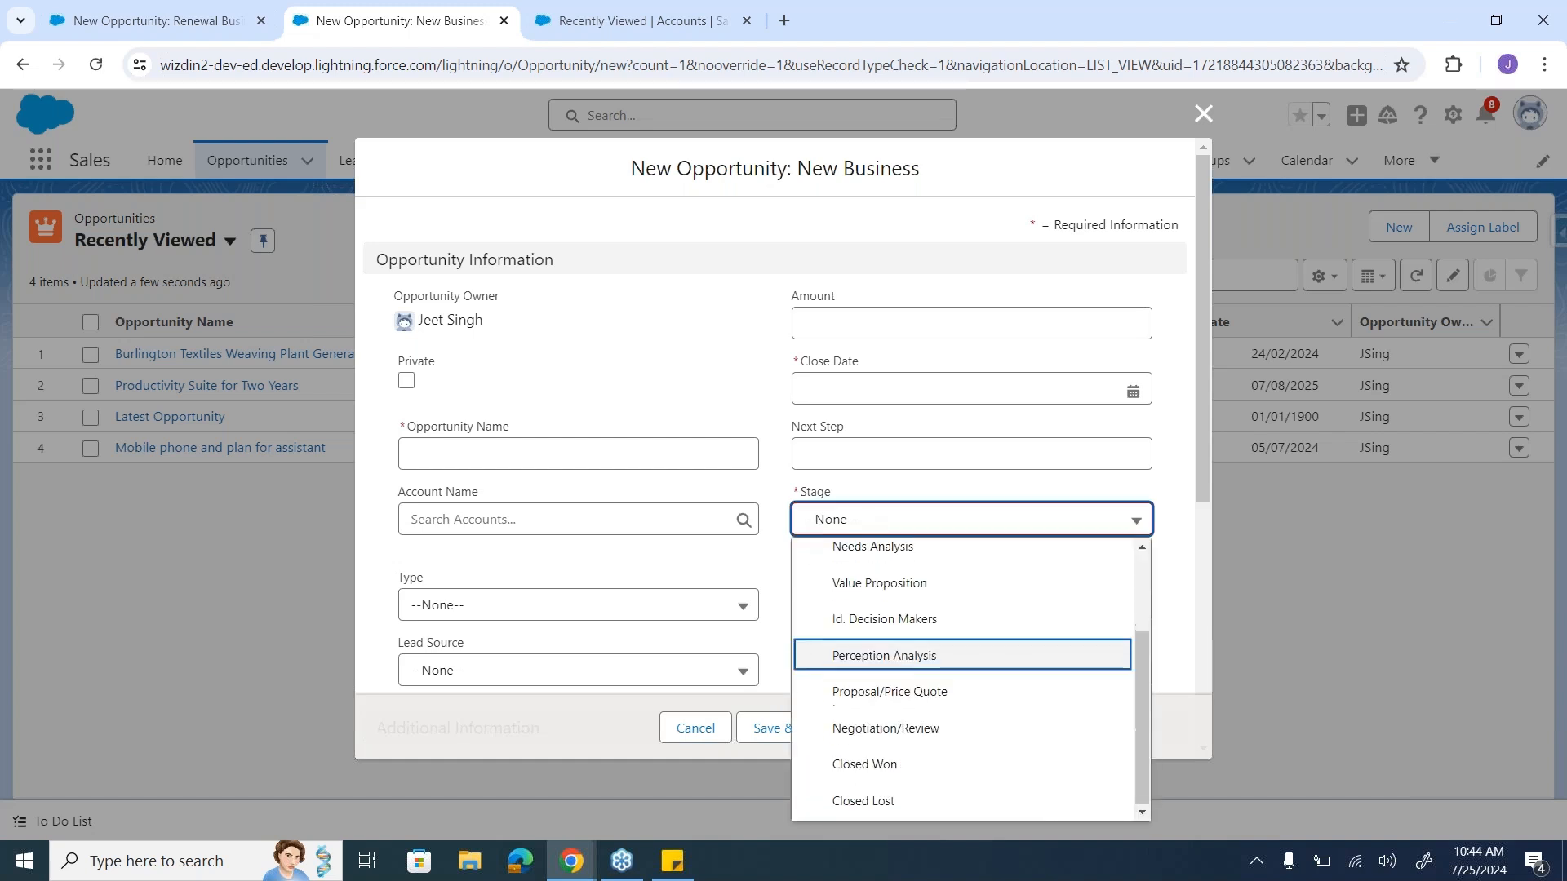
# Step: Compare with the Stage values on the open Renewal Business opportunity form, and close that form without saving
pyautogui.click(163, 20)
pyautogui.click(844, 423)
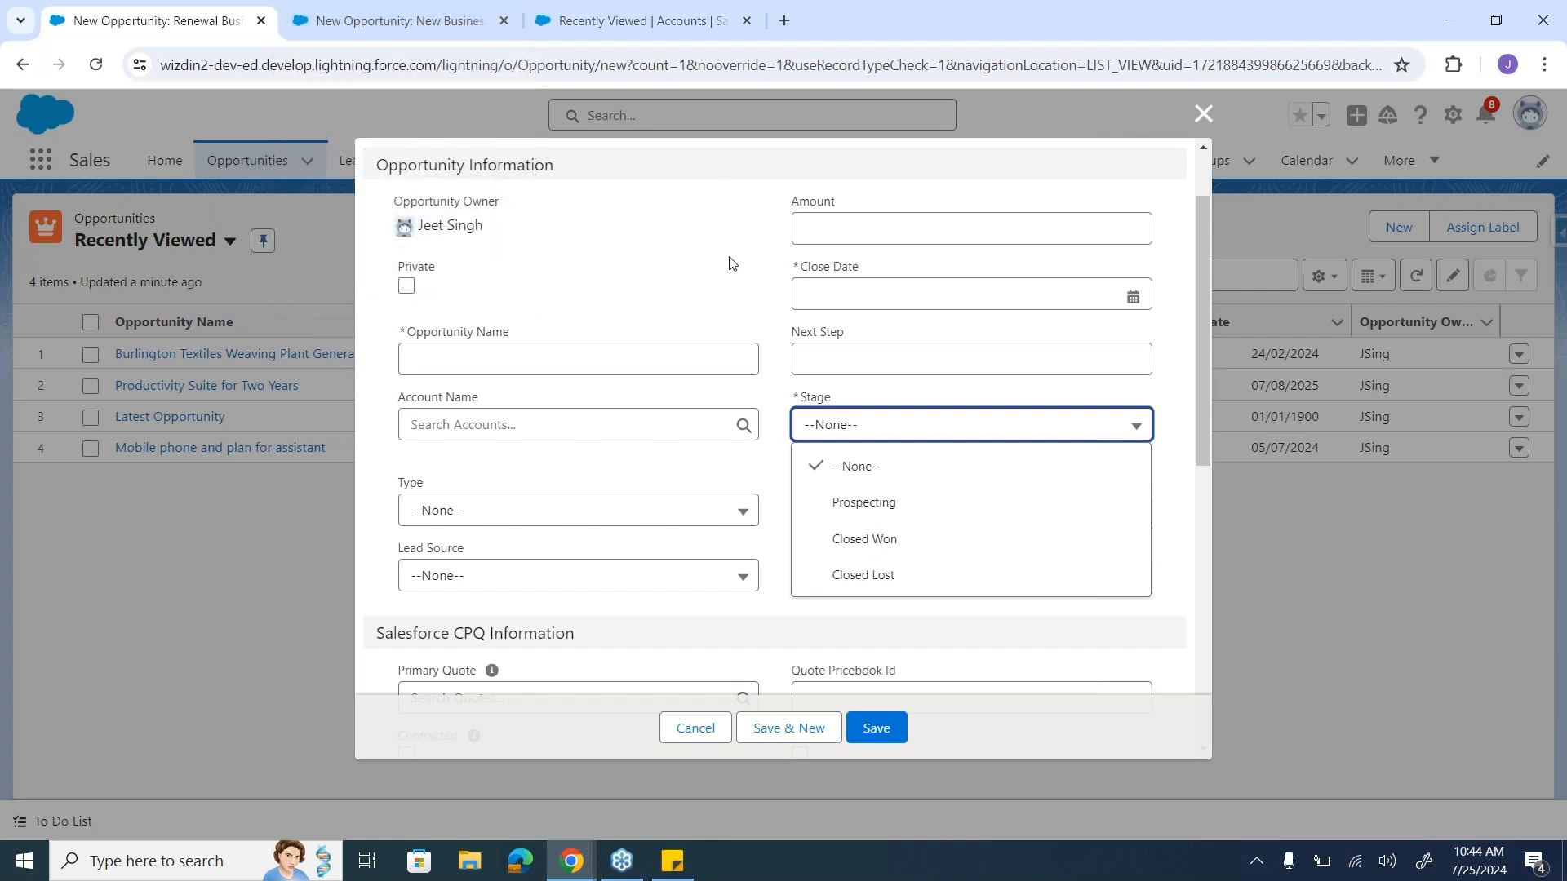
pyautogui.scroll(2, 732, 262)
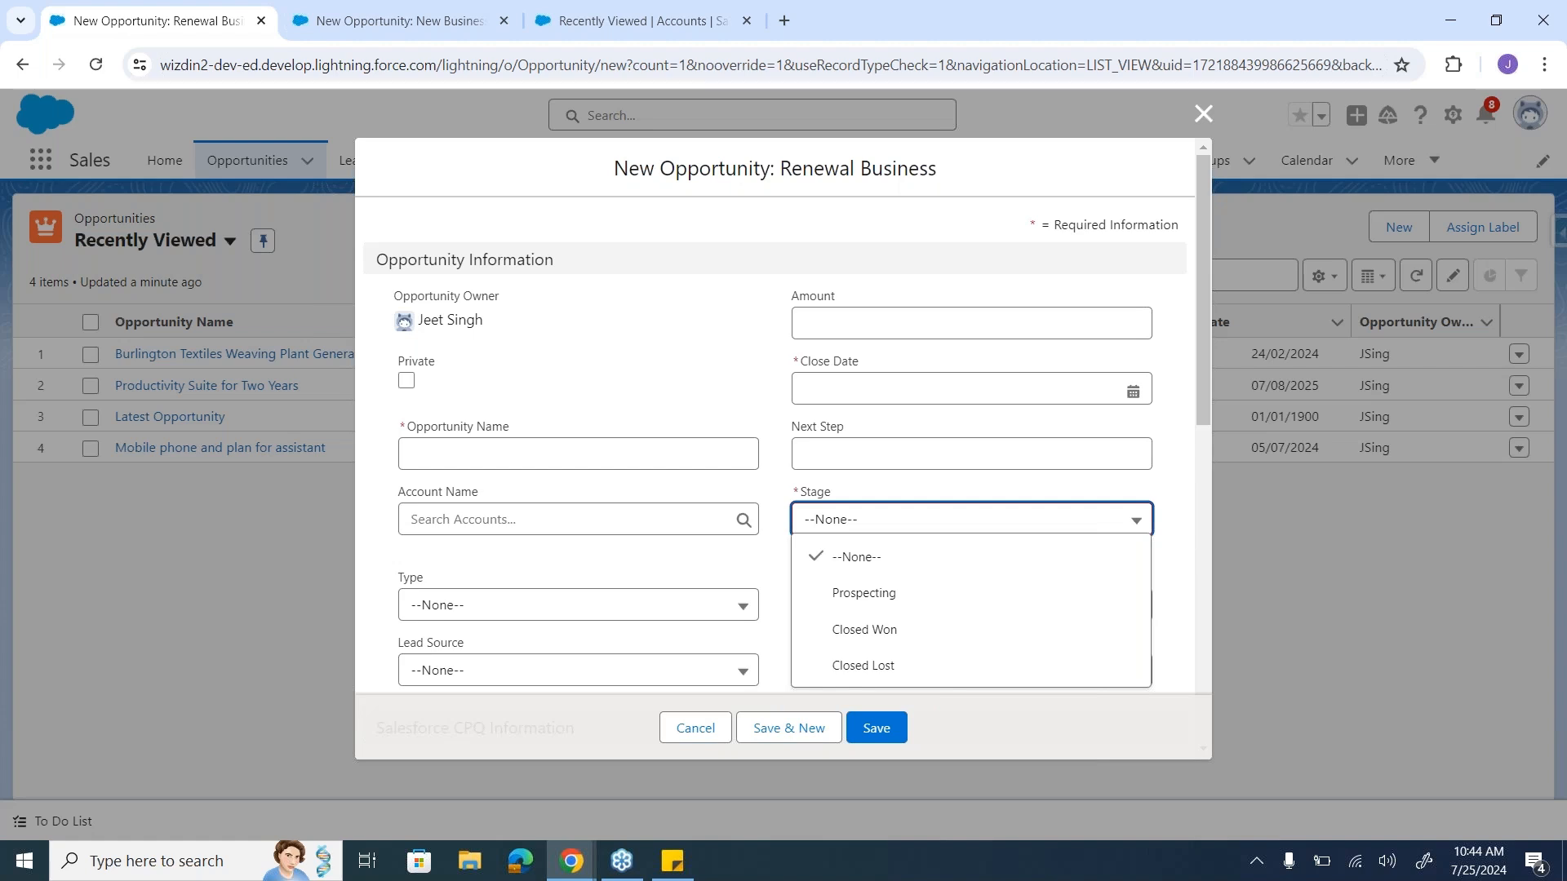
pyautogui.click(1202, 117)
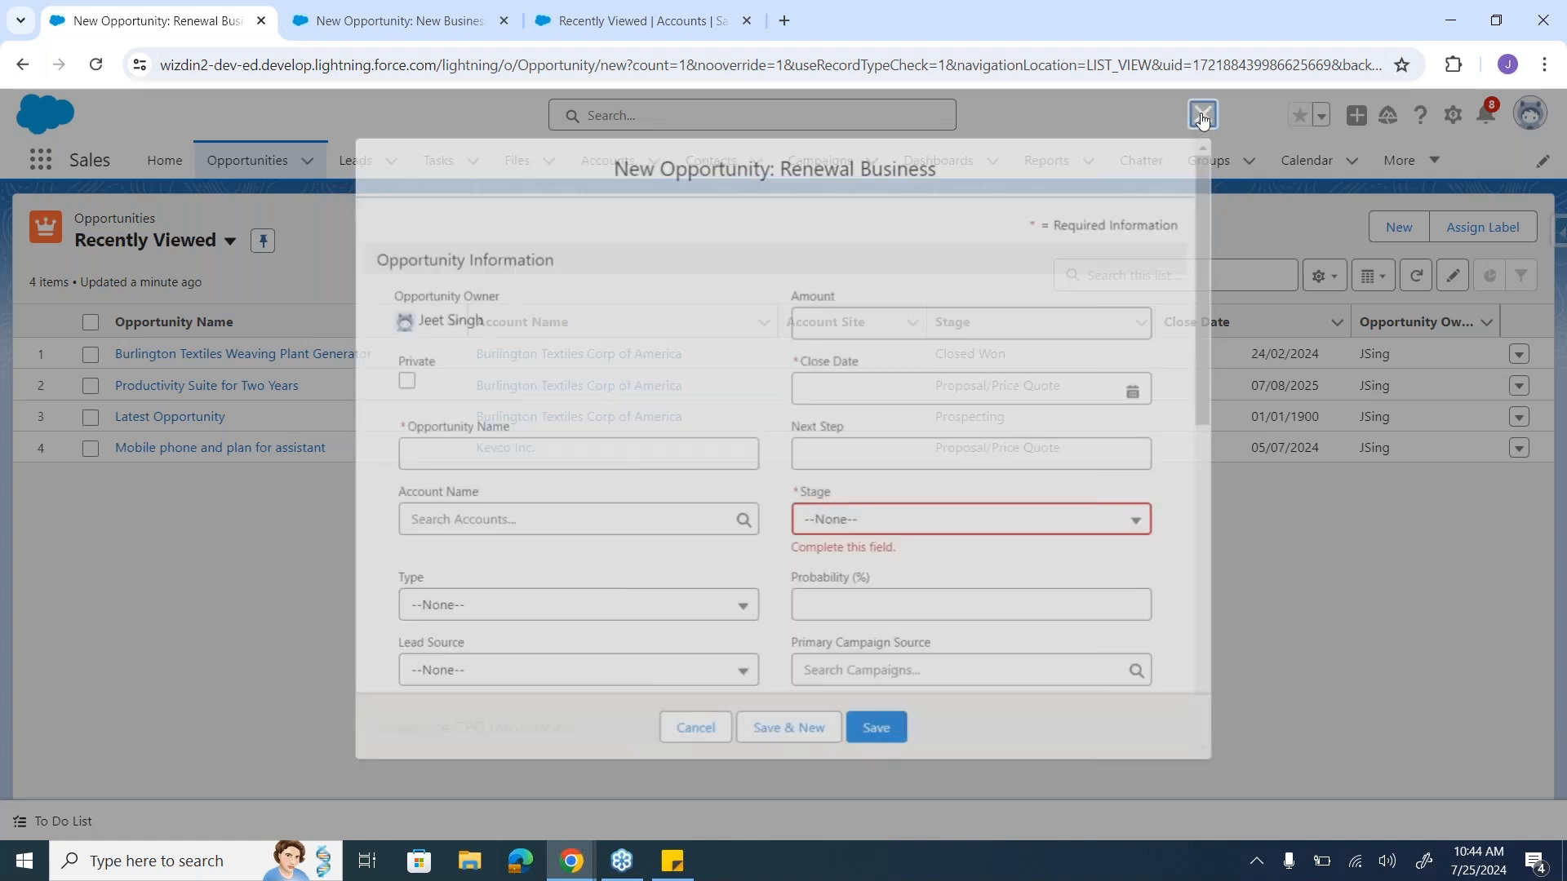